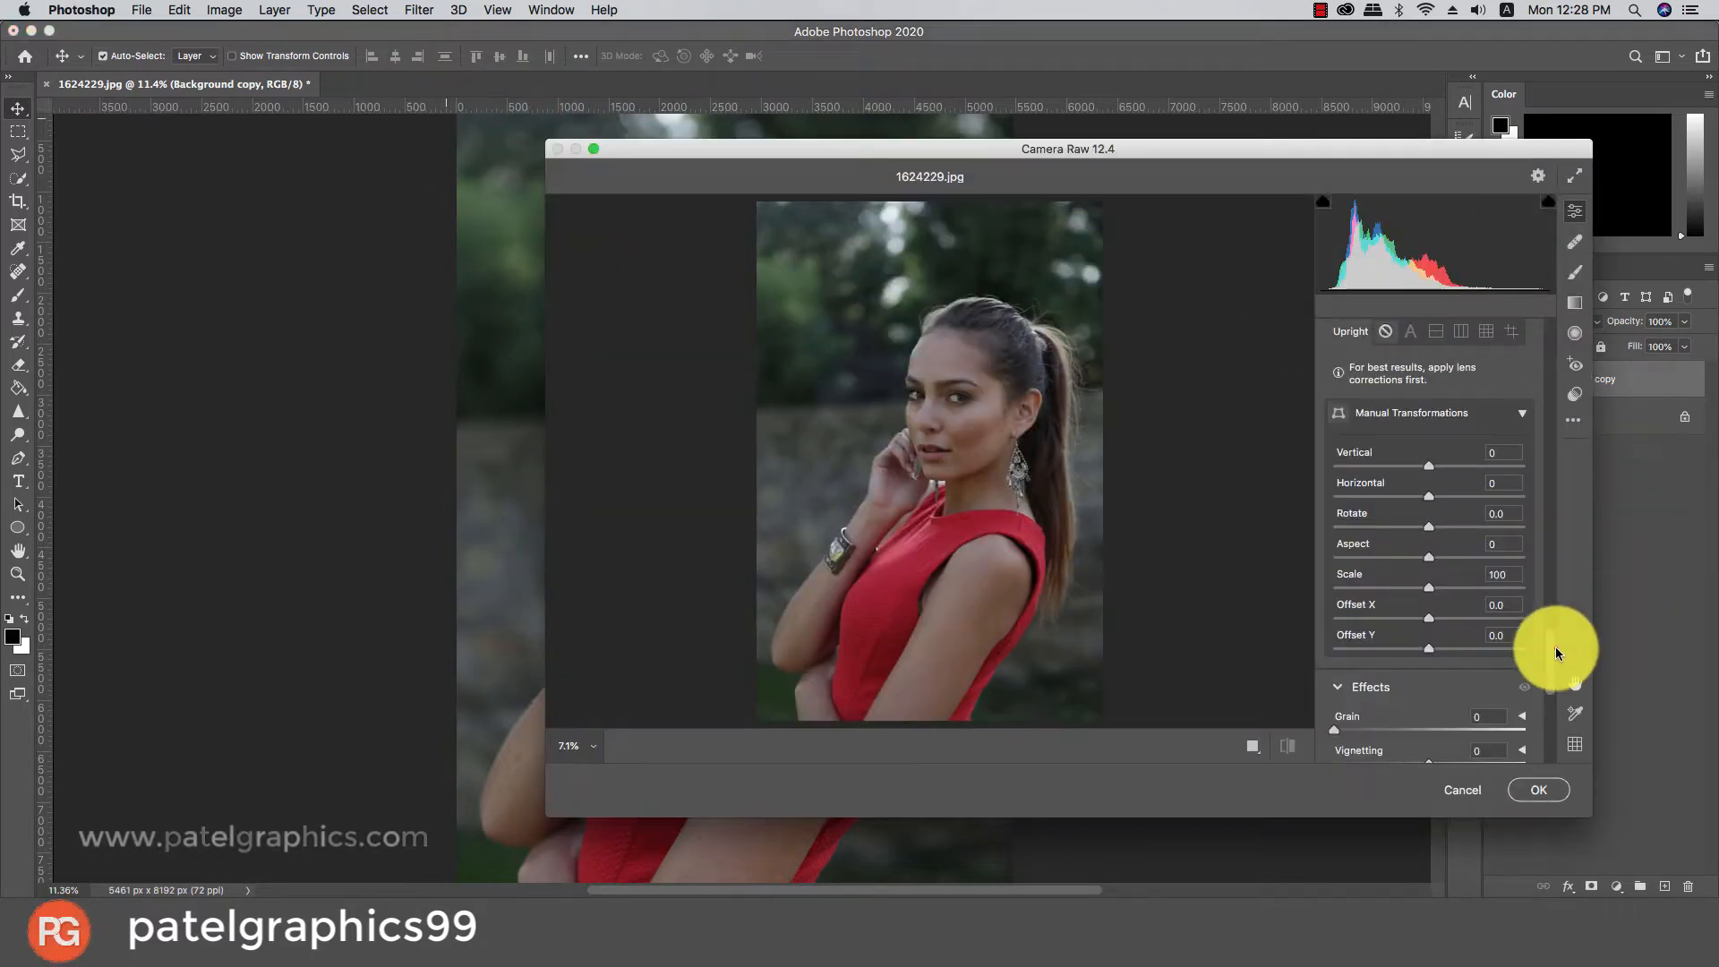
# Apply the automatic tone adjustments to the portrait in Camera Raw
pyautogui.moveTo(1555, 646); pyautogui.dragTo(1549, 311)
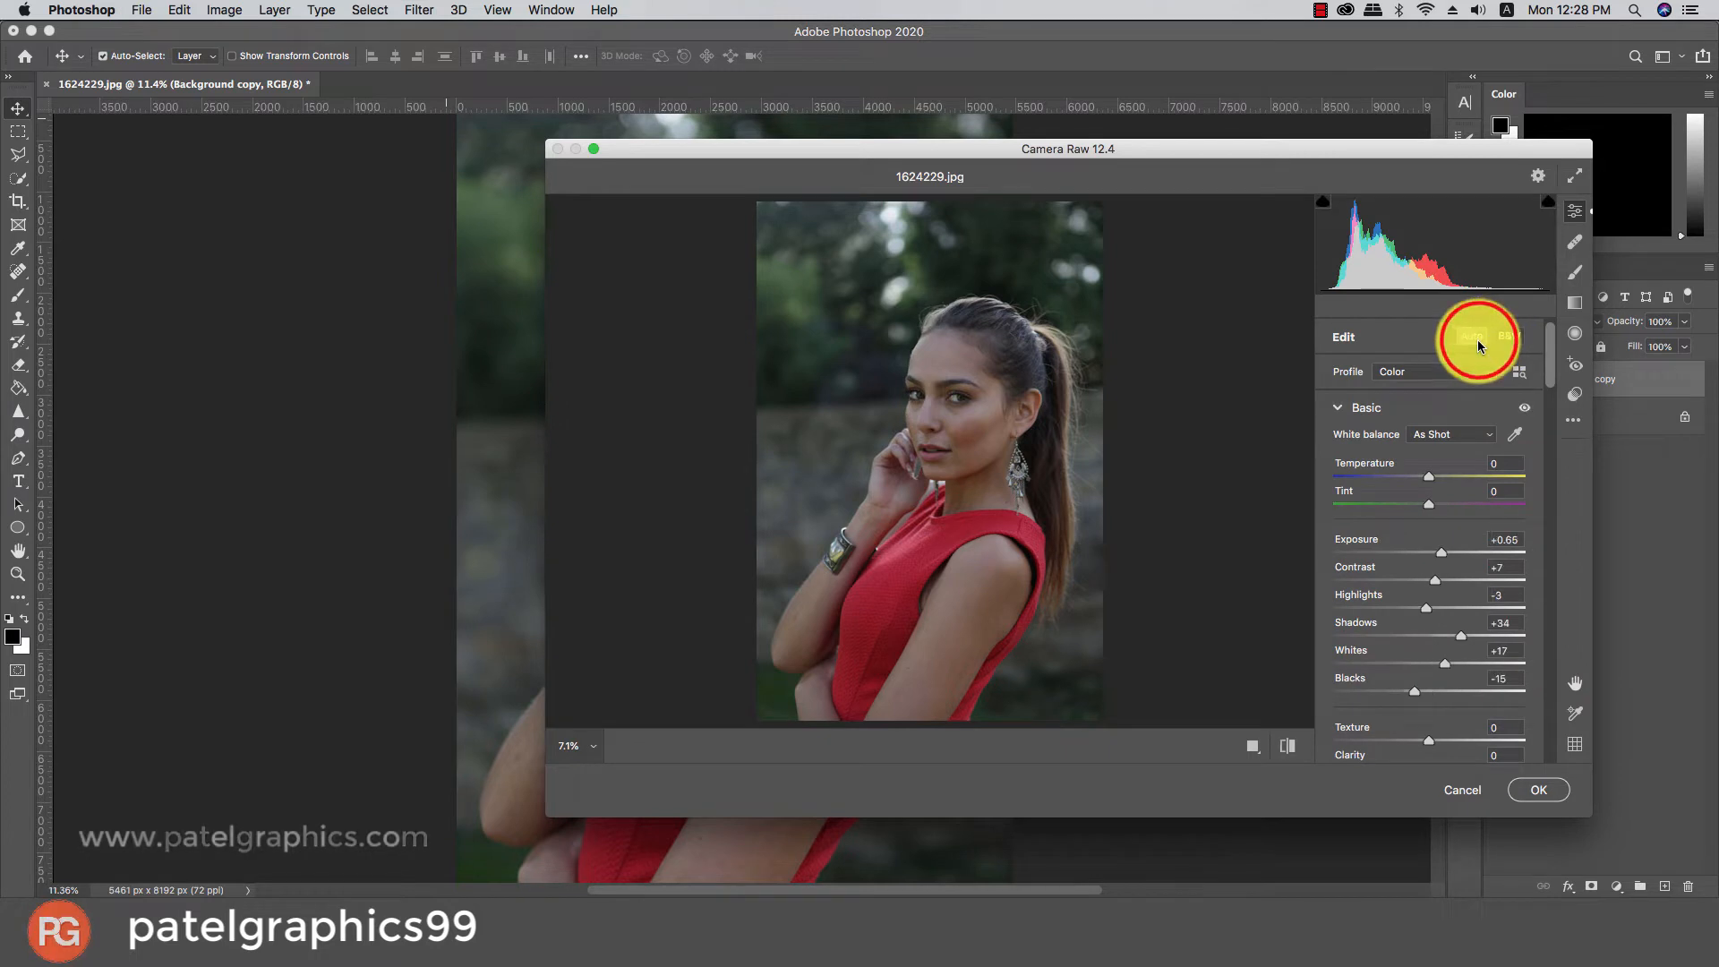
pyautogui.click(1478, 345)
pyautogui.click(1478, 345)
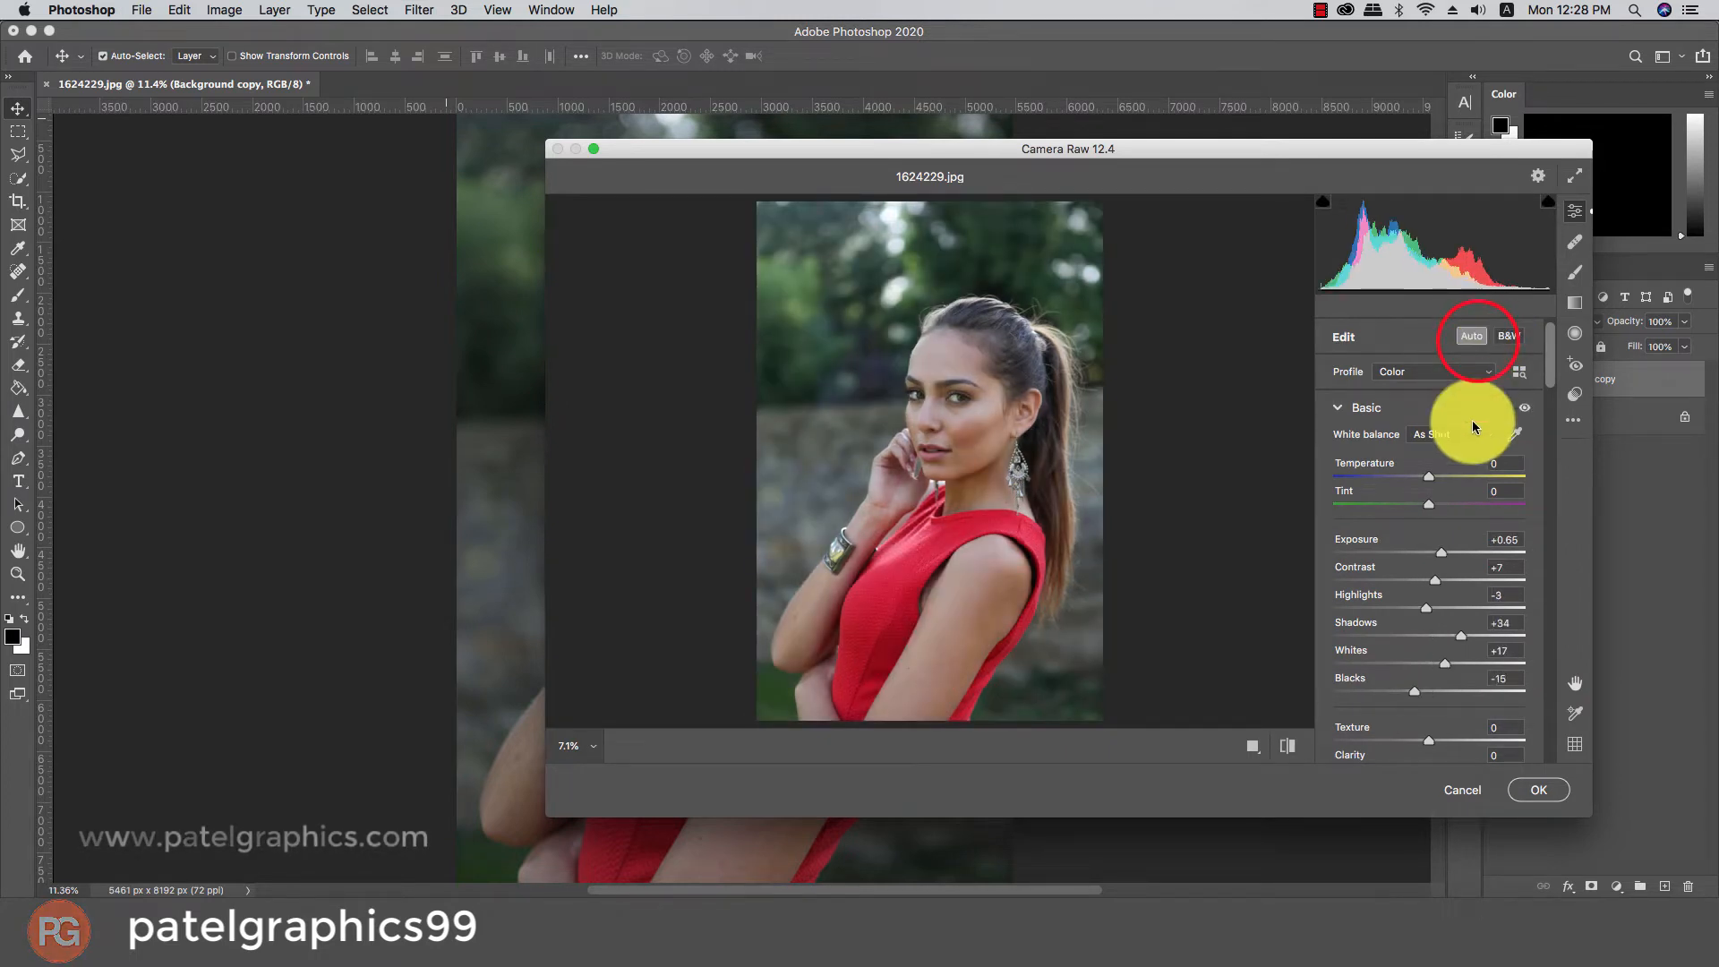
# Set Clarity to +5 and Vibrance to +22 in the Basic adjustments
pyautogui.moveTo(1549, 355); pyautogui.dragTo(1538, 411)
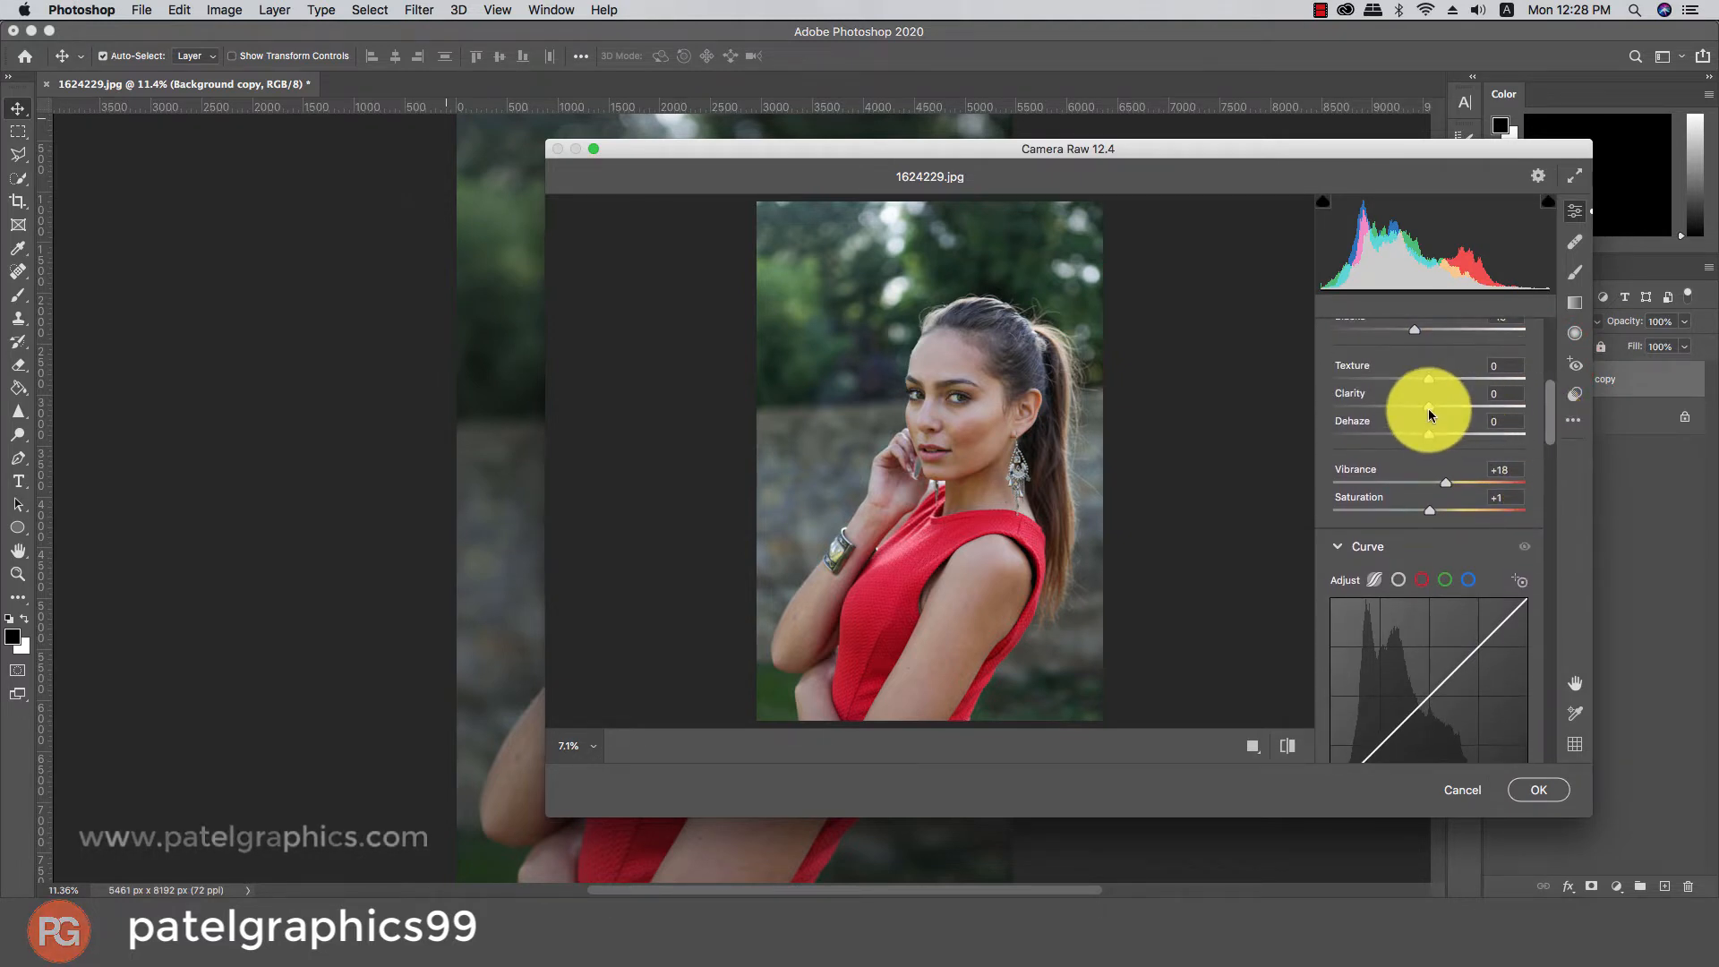
pyautogui.click(1452, 483)
pyautogui.scroll(-3, 1449, 457)
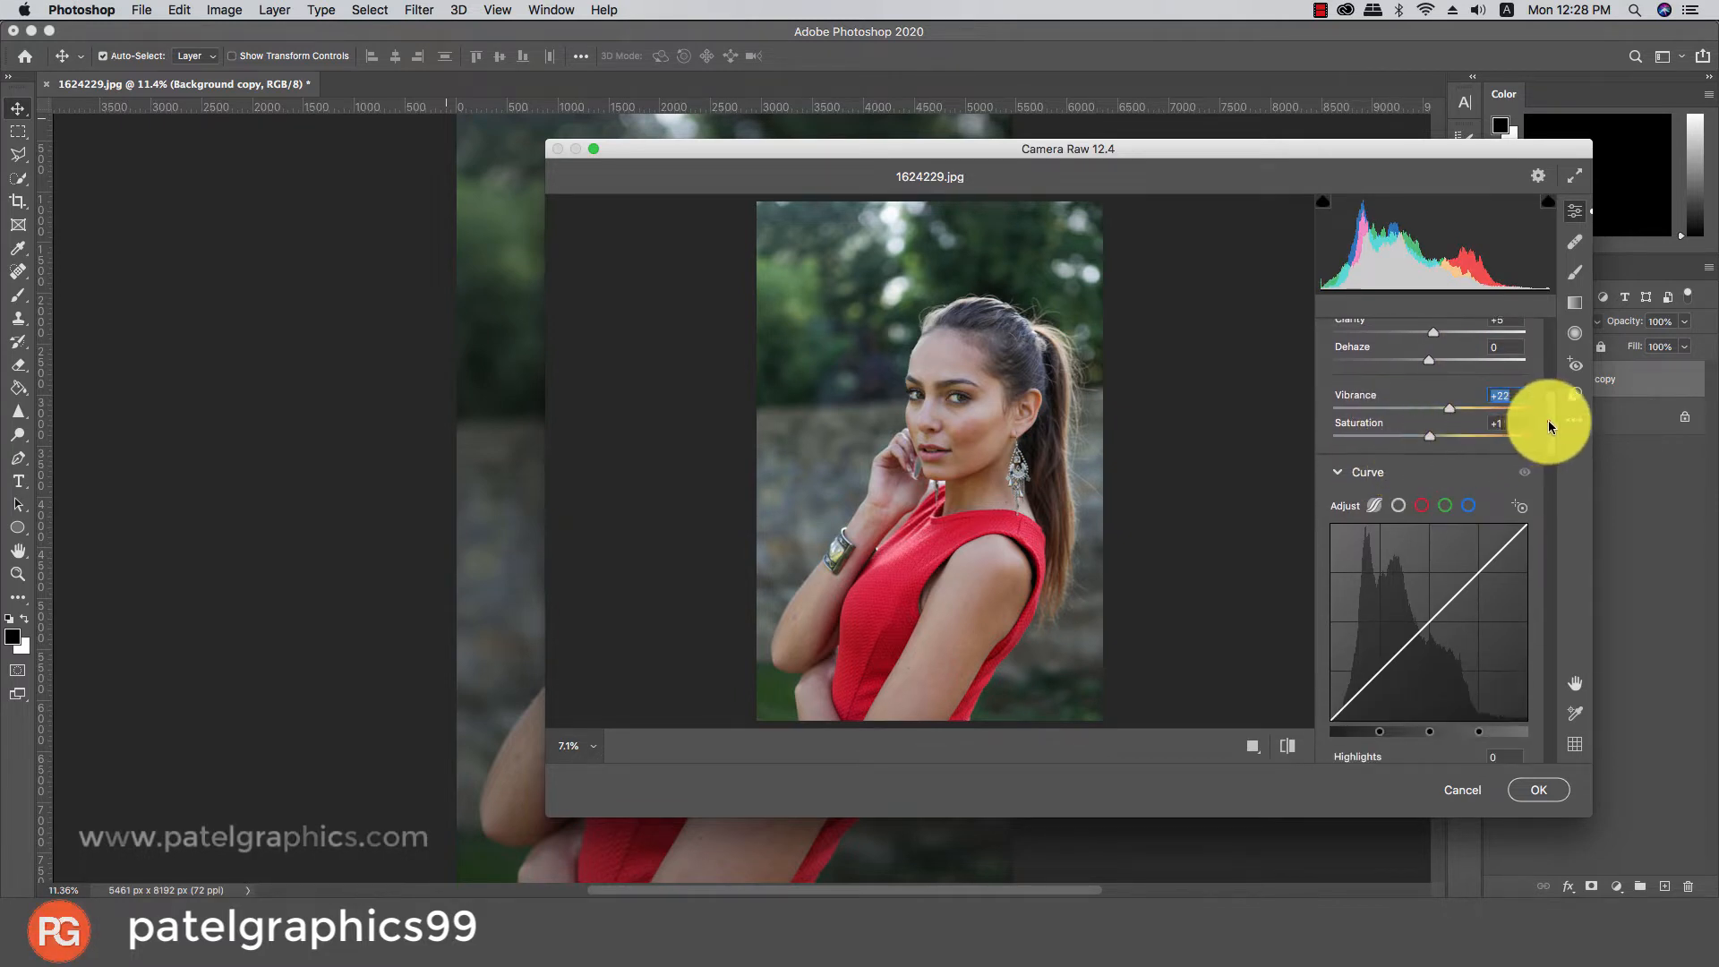
# Set the Color Mixer luminance to +10 for Oranges, -31 for Yellows and -42 for Greens
pyautogui.moveTo(1548, 421); pyautogui.dragTo(1516, 521)
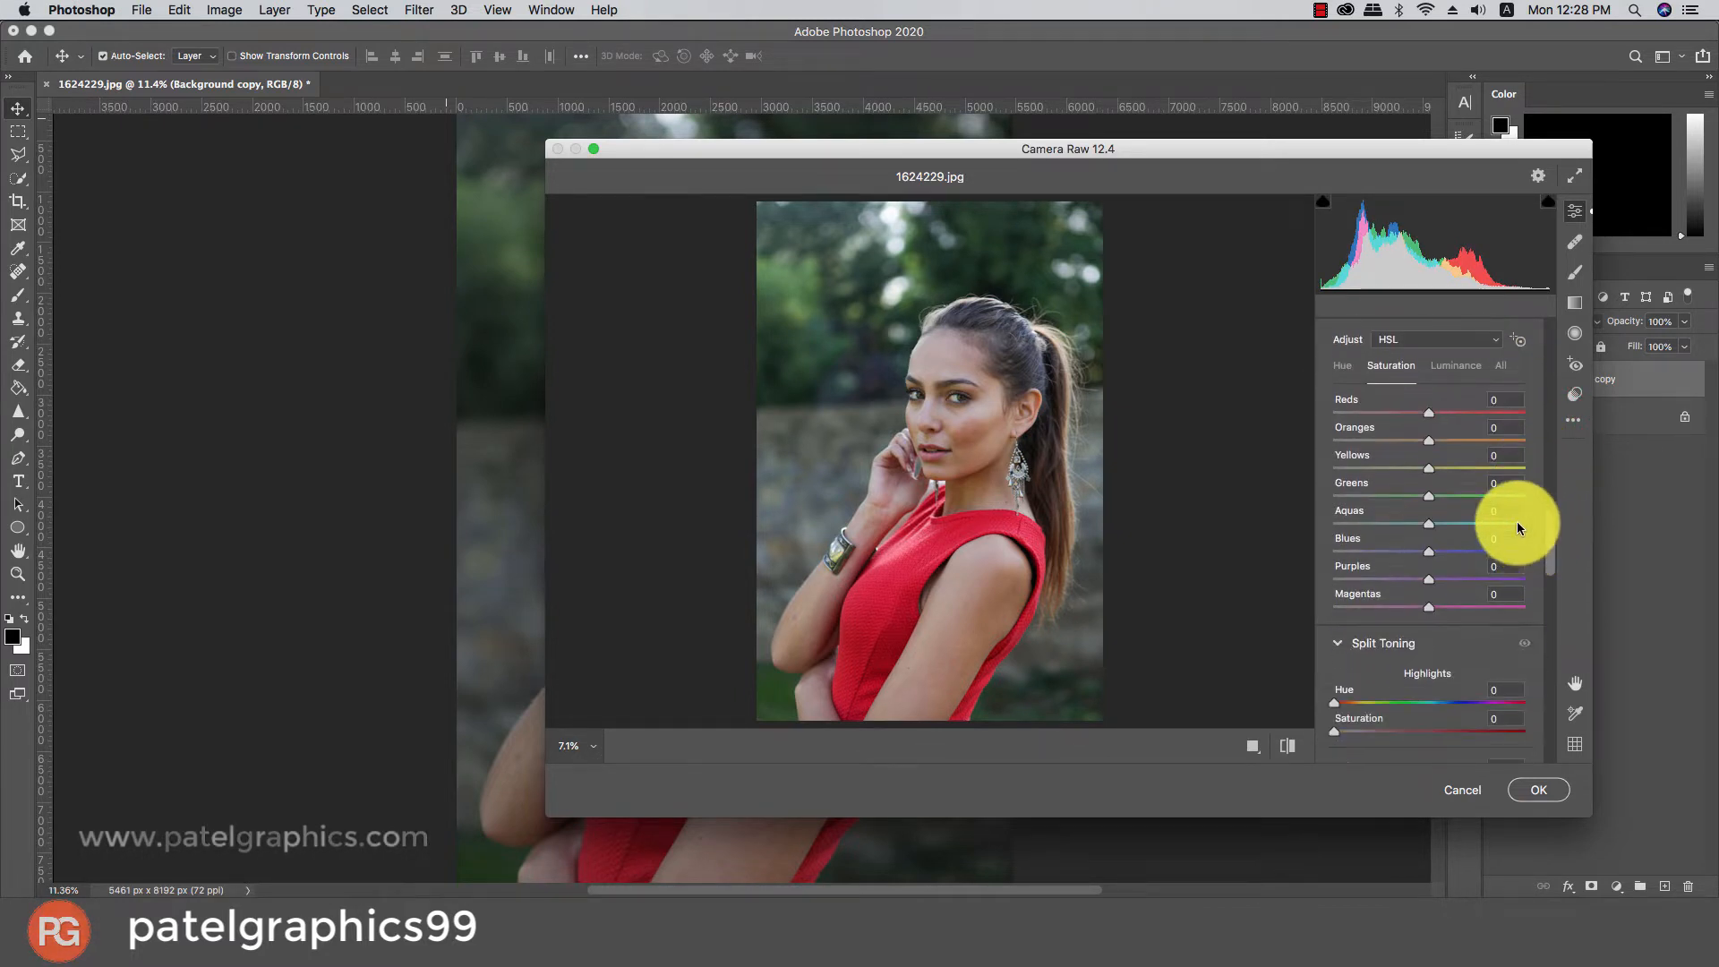
pyautogui.click(1445, 365)
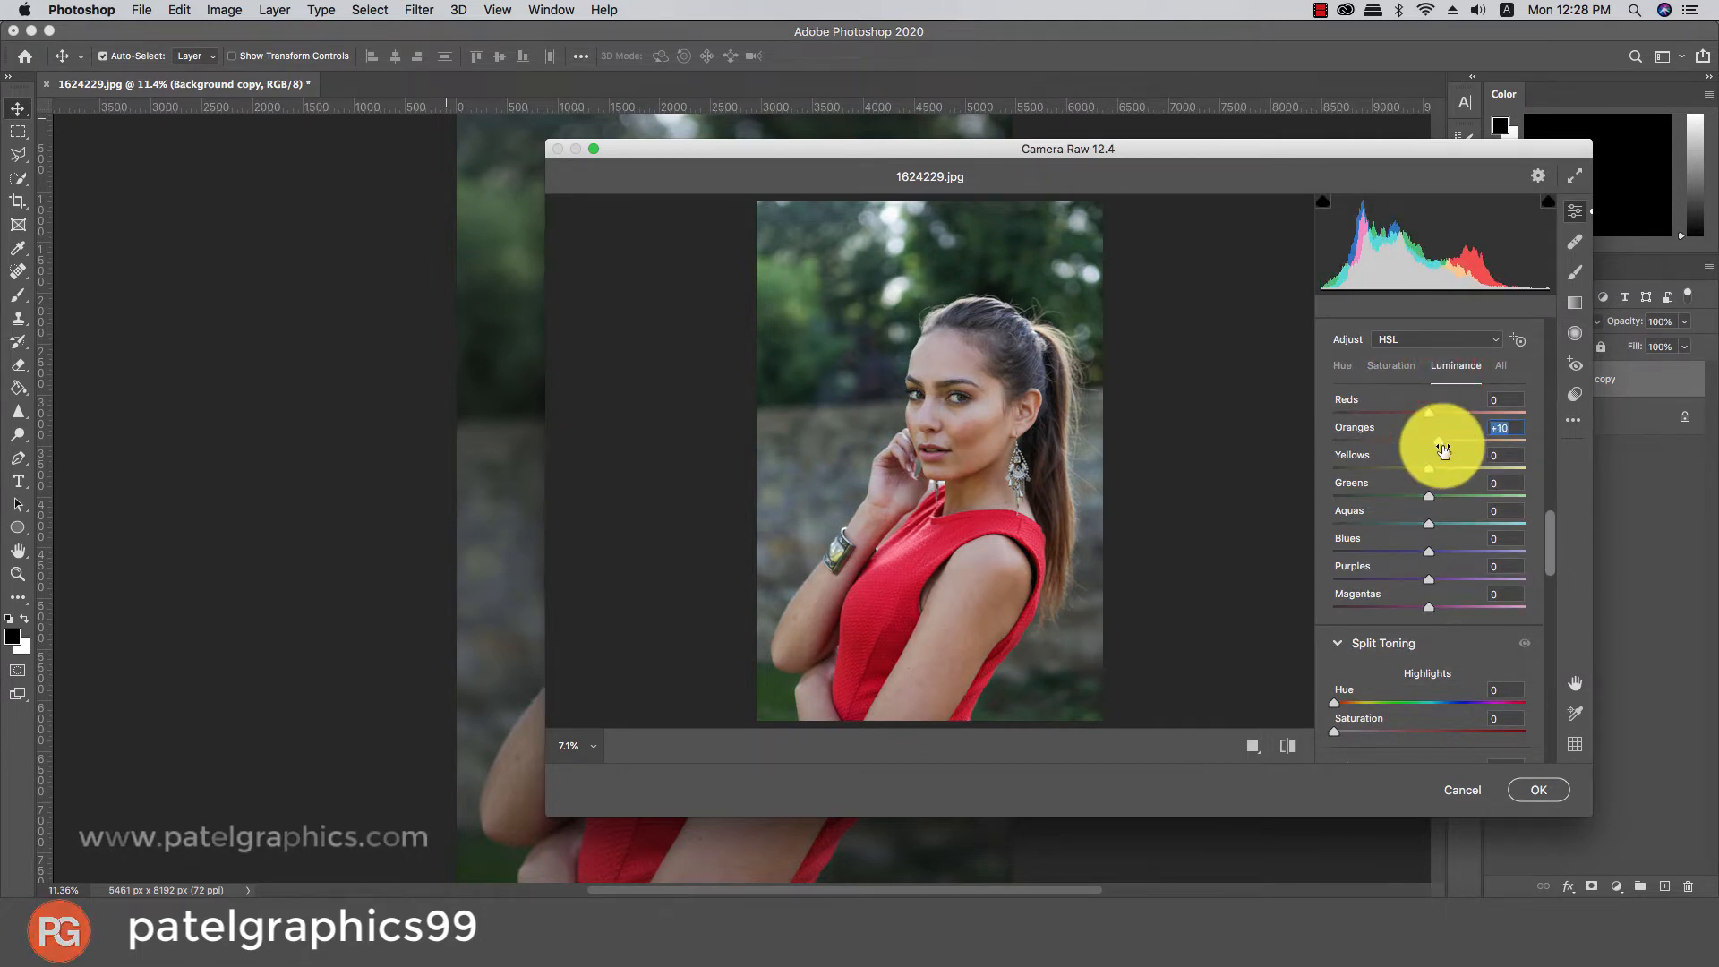
pyautogui.moveTo(1402, 502); pyautogui.dragTo(1381, 498)
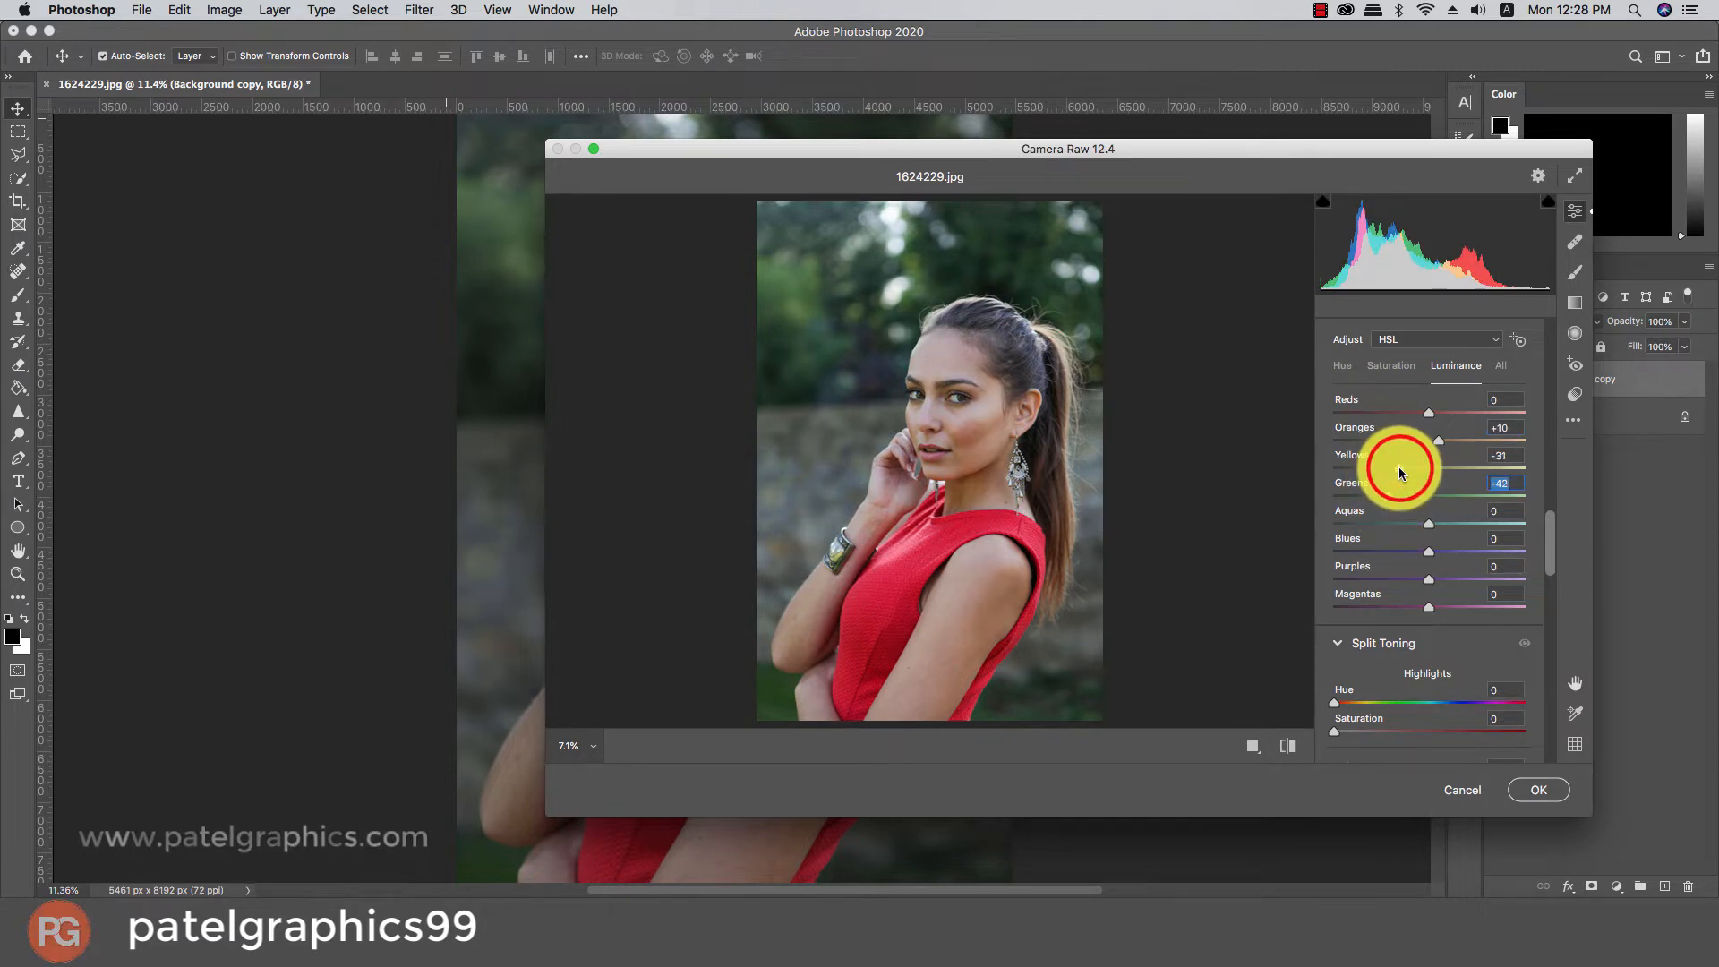
# Lower the Color Mixer saturation to -99 for Yellows and -100 for Greens
pyautogui.click(1345, 365)
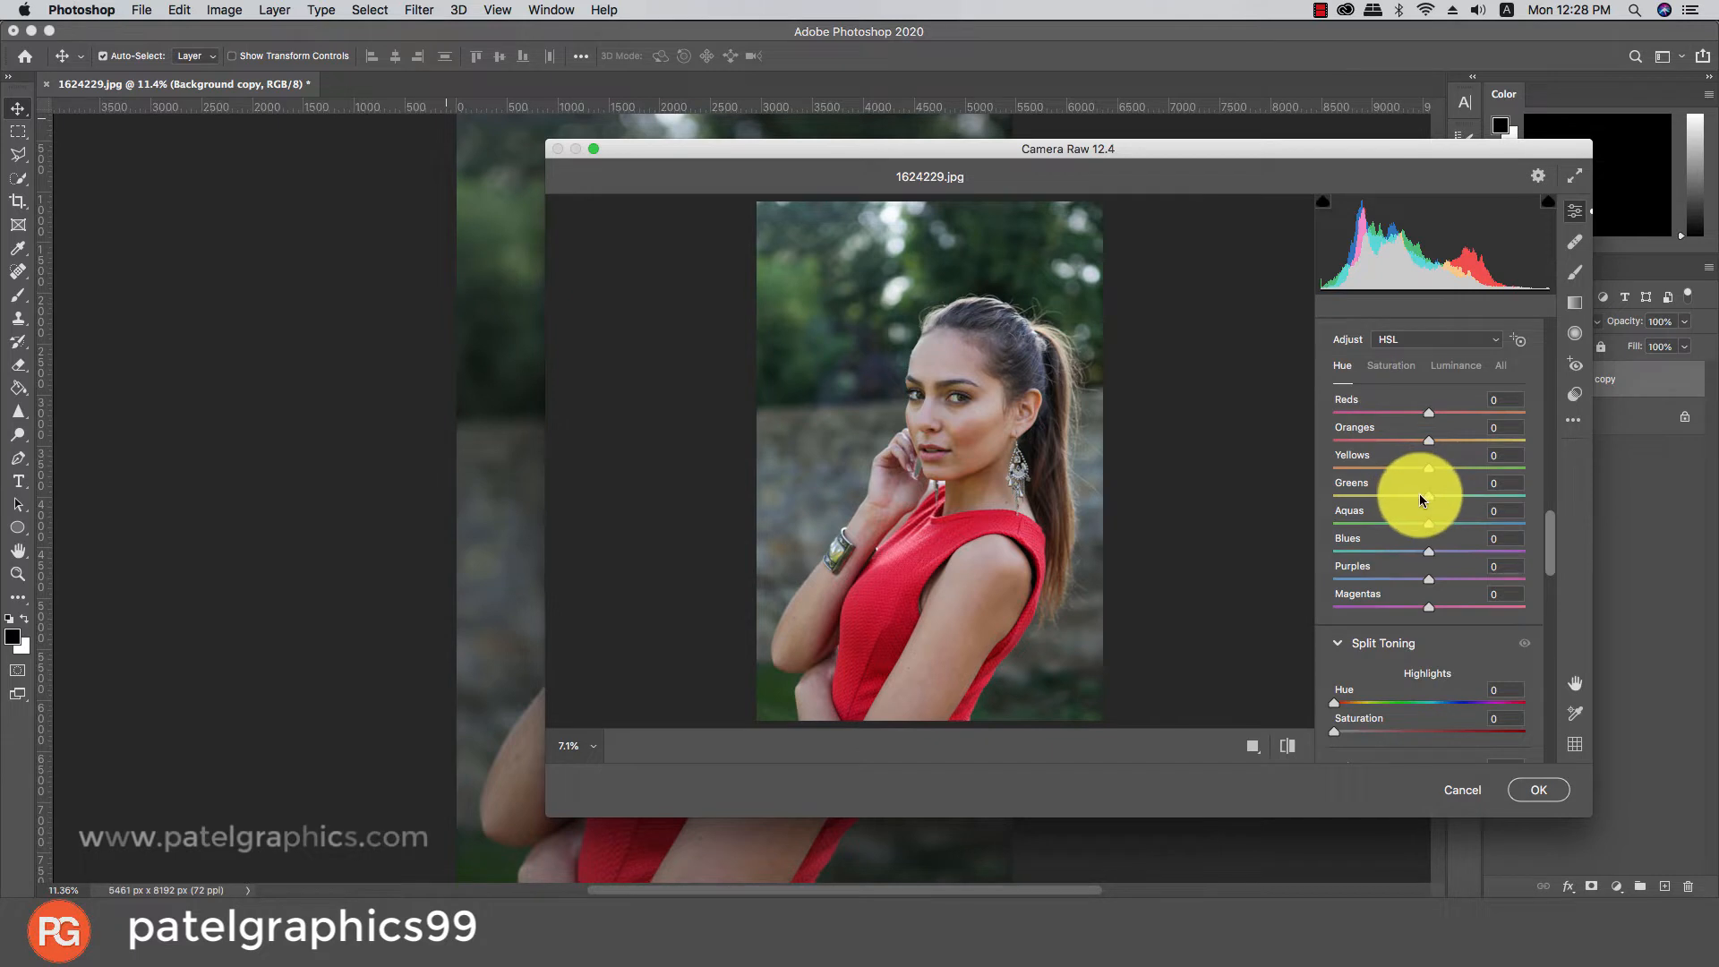
pyautogui.click(1390, 367)
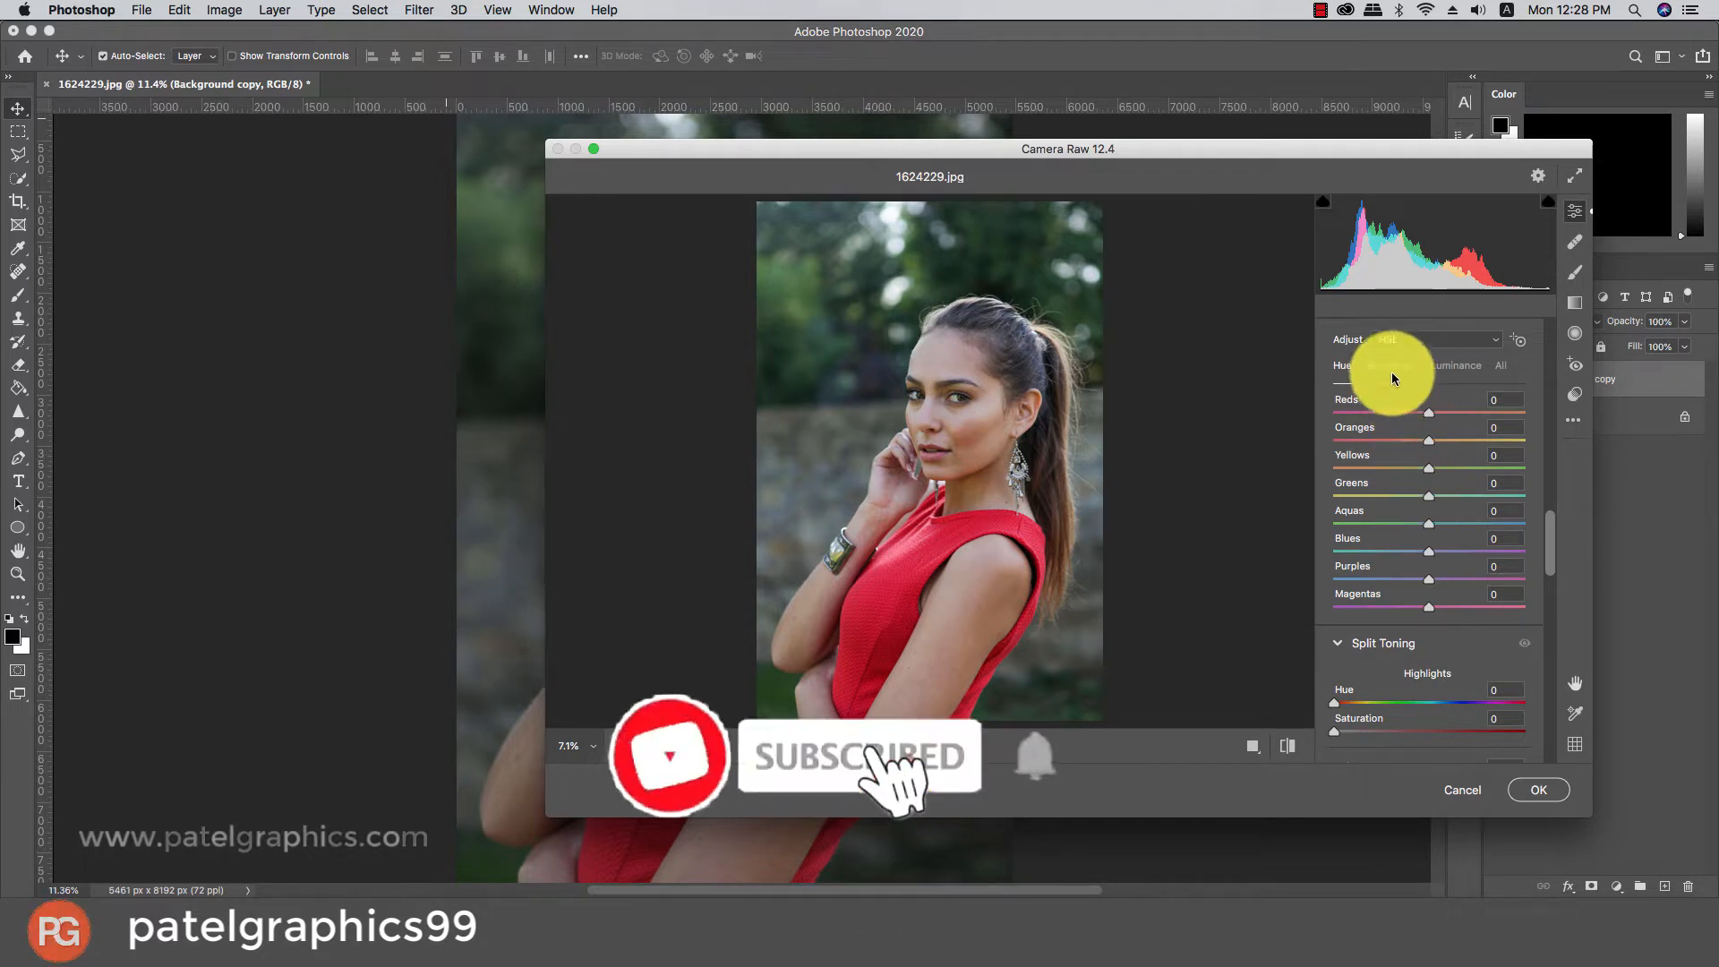
pyautogui.moveTo(1393, 472); pyautogui.dragTo(1324, 499)
# Raise the Blue Primary saturation slightly in Calibration and set Vignetting to -25
pyautogui.scroll(-3, 1343, 510)
pyautogui.scroll(-6, 1354, 520)
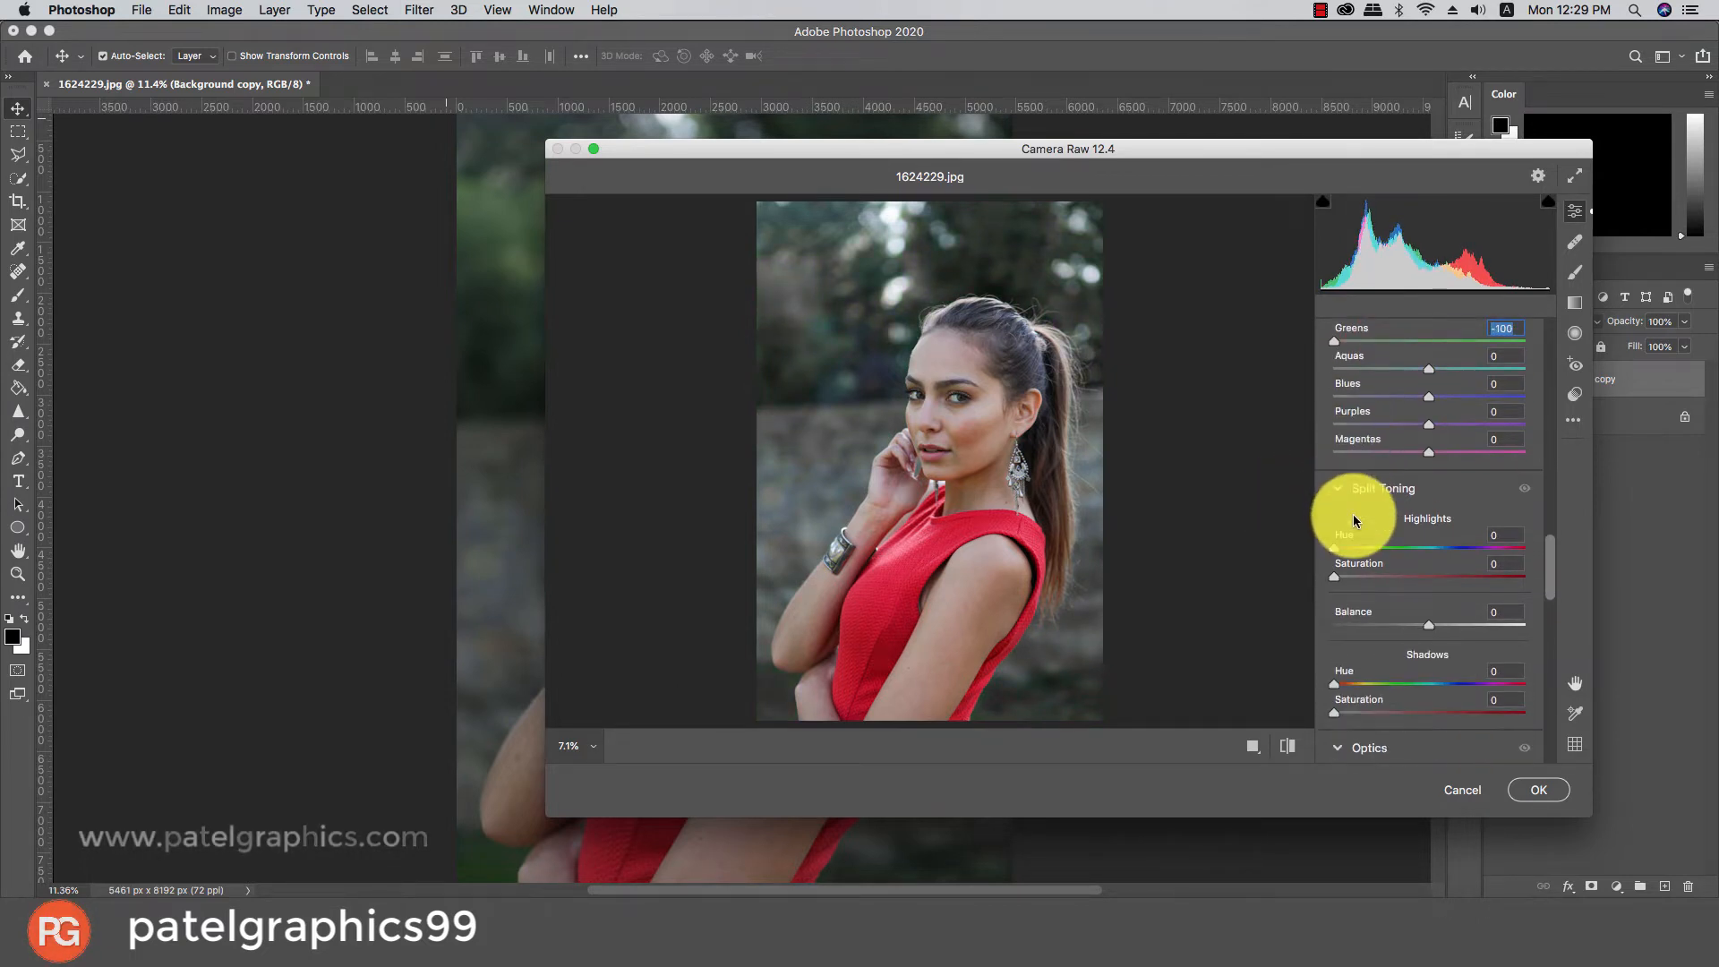
pyautogui.scroll(-8, 1354, 520)
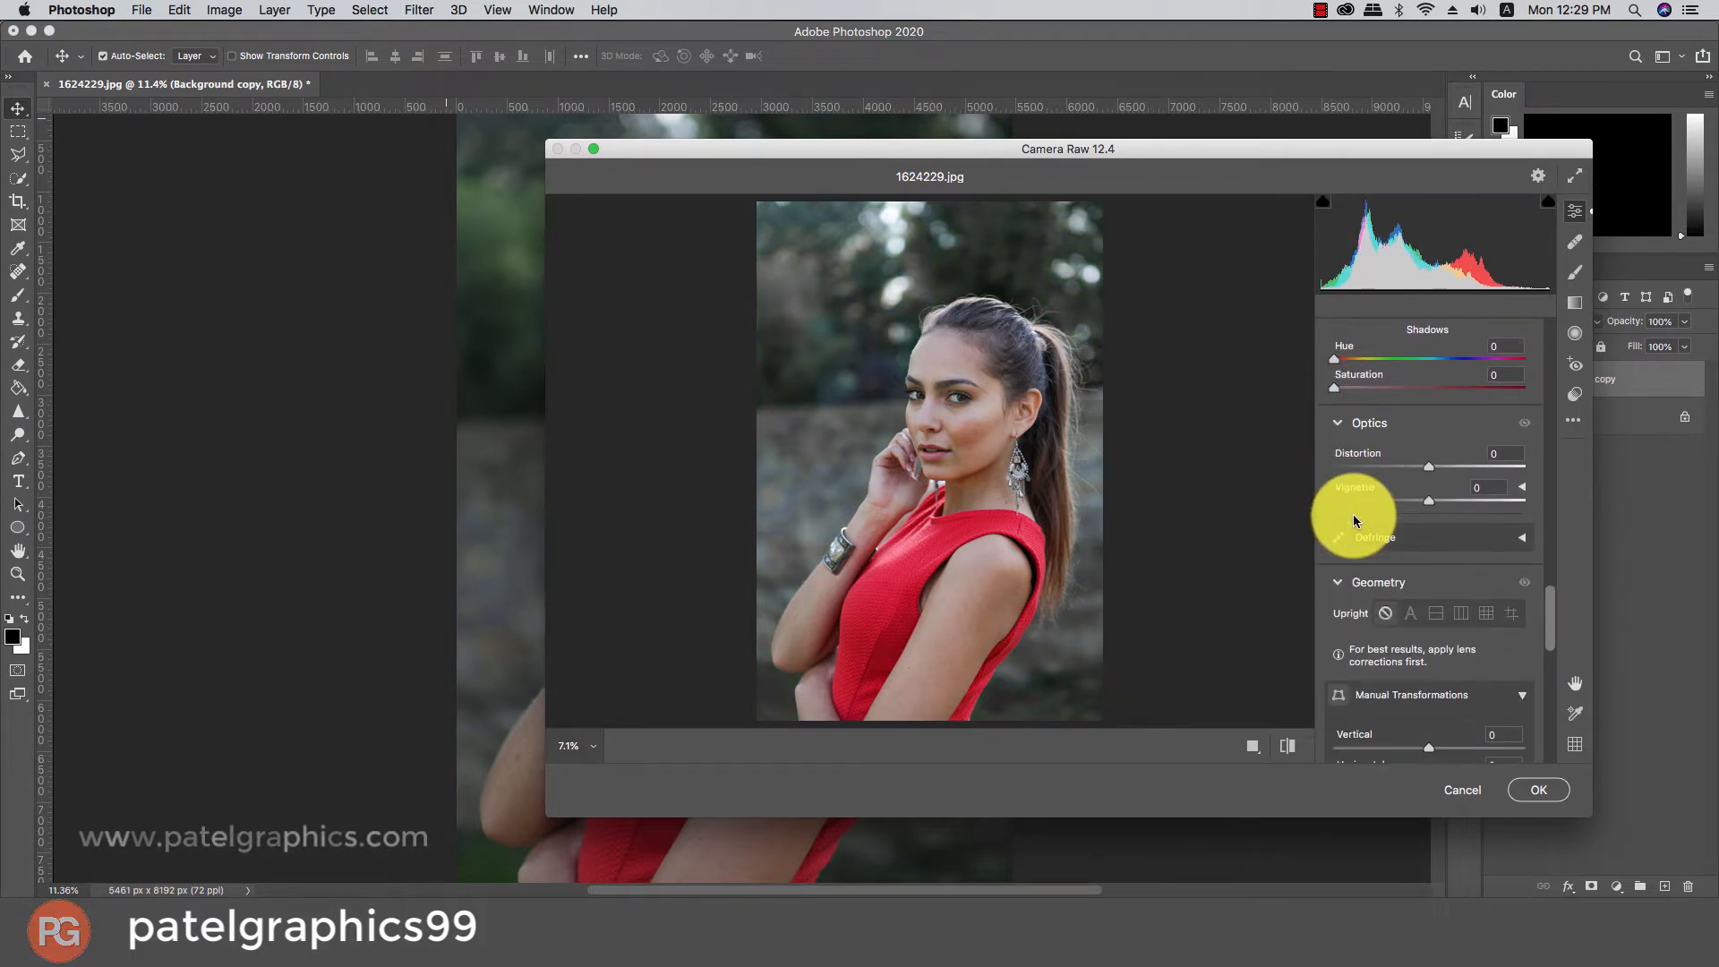
pyautogui.scroll(-6, 1354, 520)
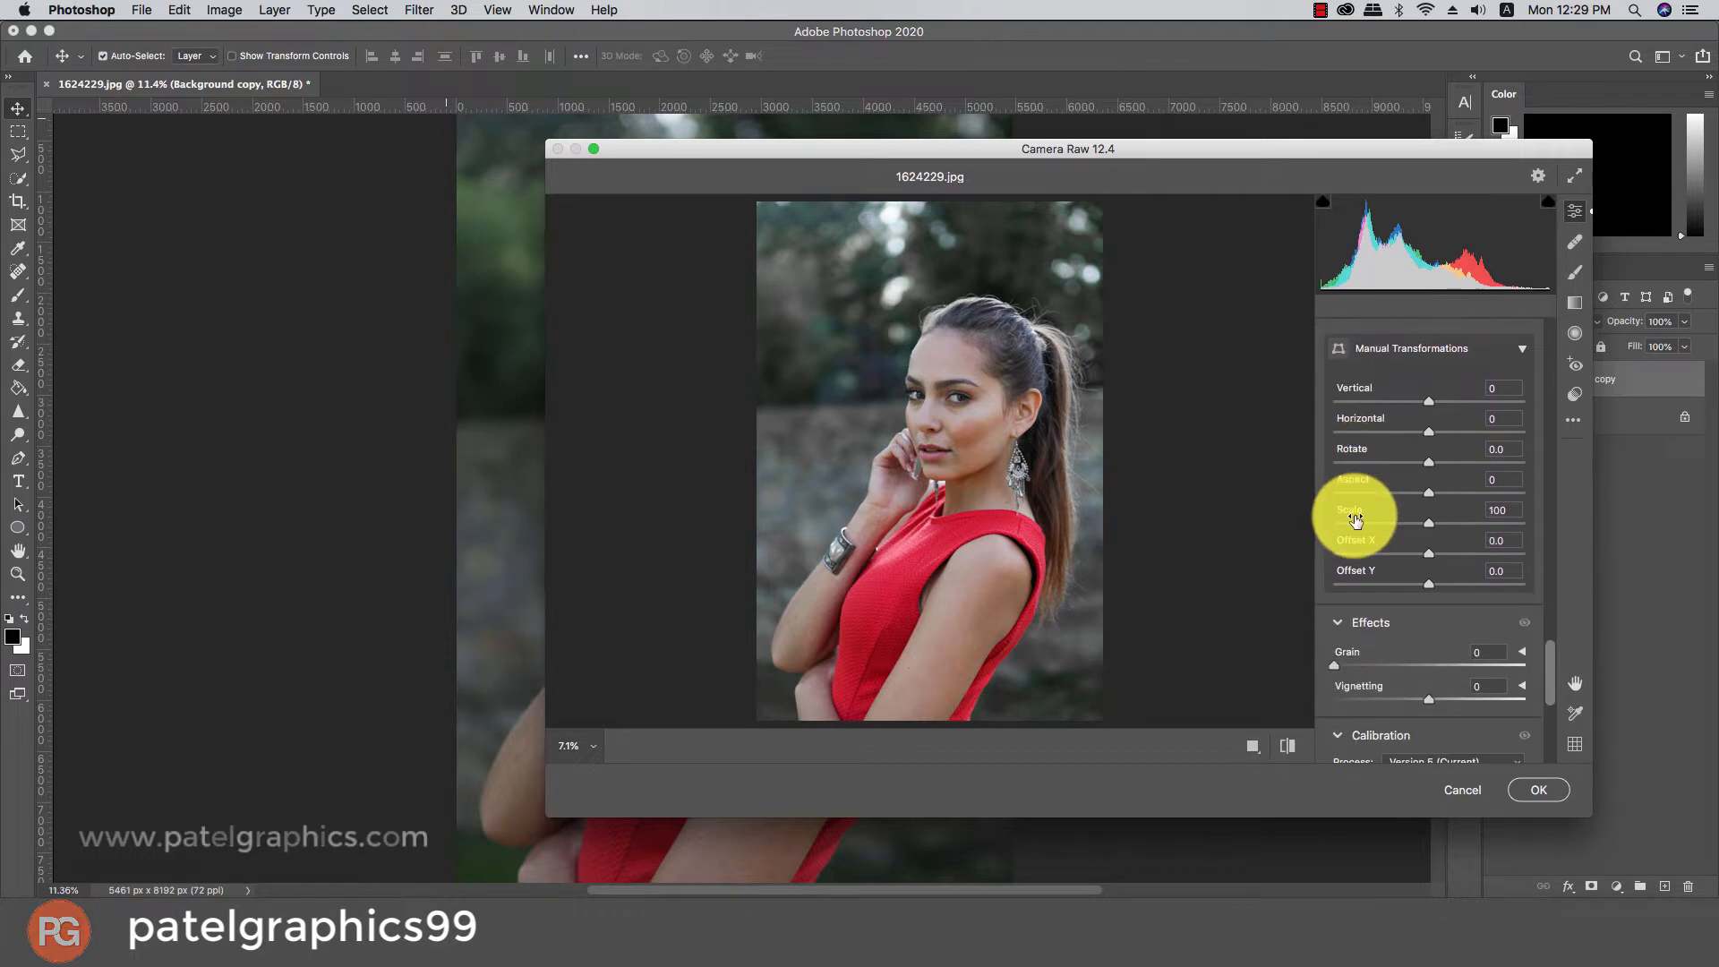
pyautogui.scroll(-3, 1351, 519)
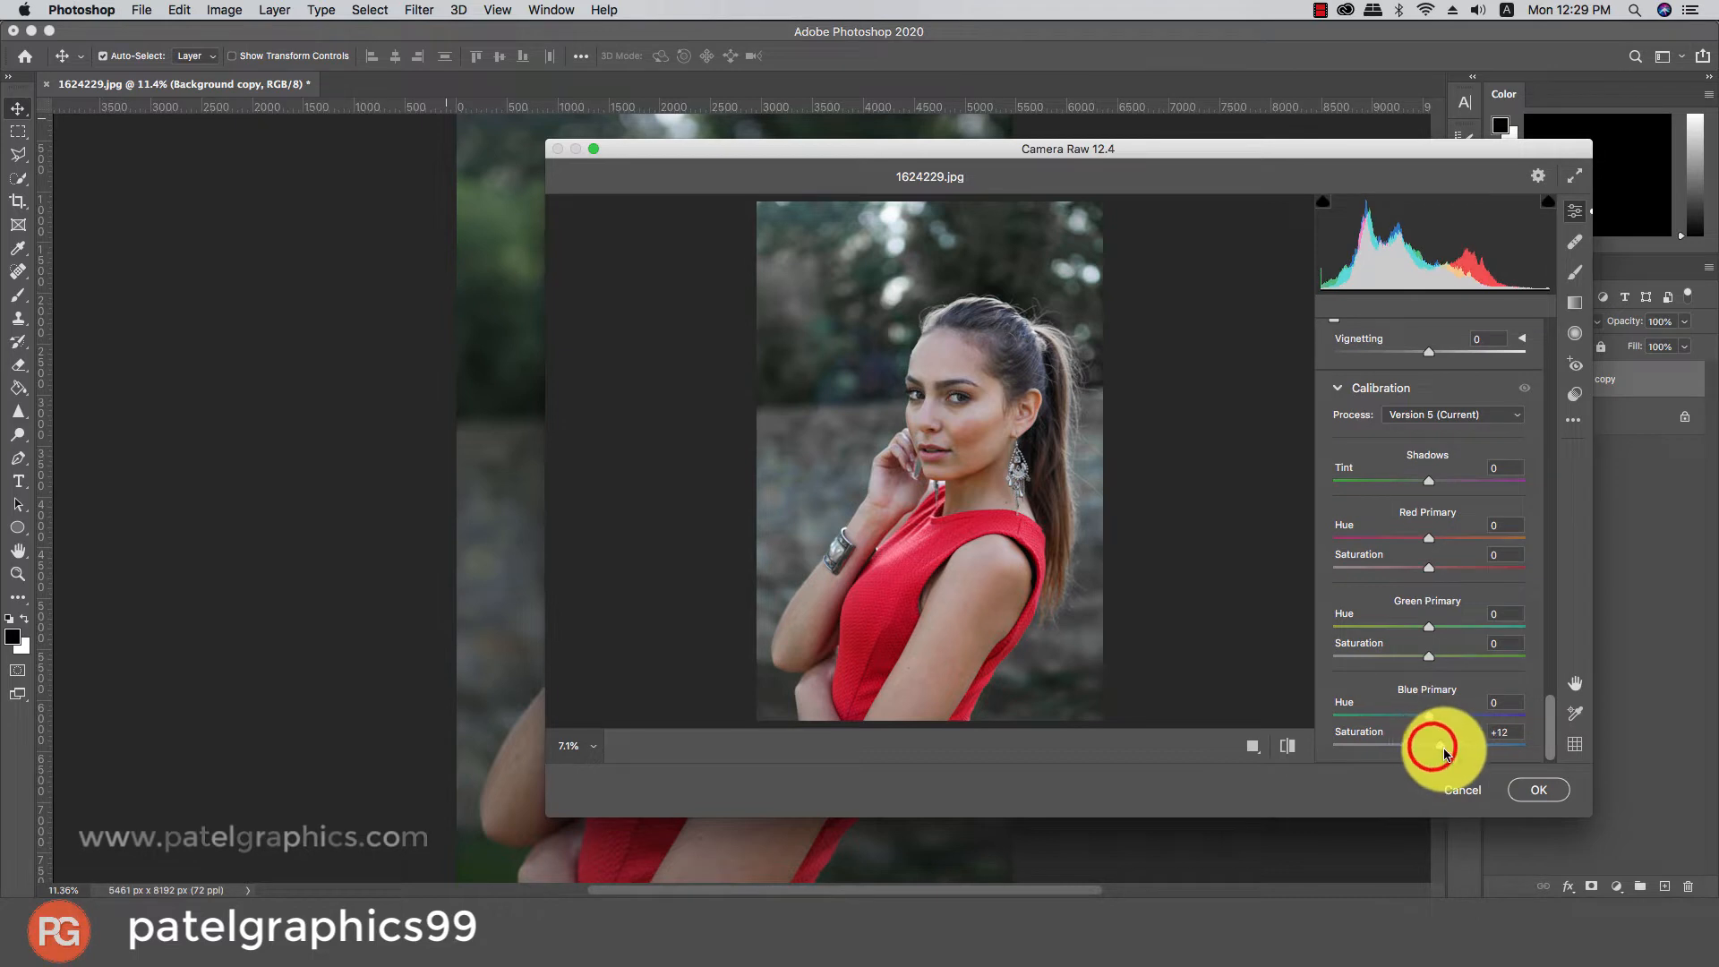
pyautogui.moveTo(1443, 750); pyautogui.dragTo(1437, 754)
pyautogui.scroll(1, 1393, 465)
pyautogui.moveTo(1420, 383); pyautogui.dragTo(1404, 390)
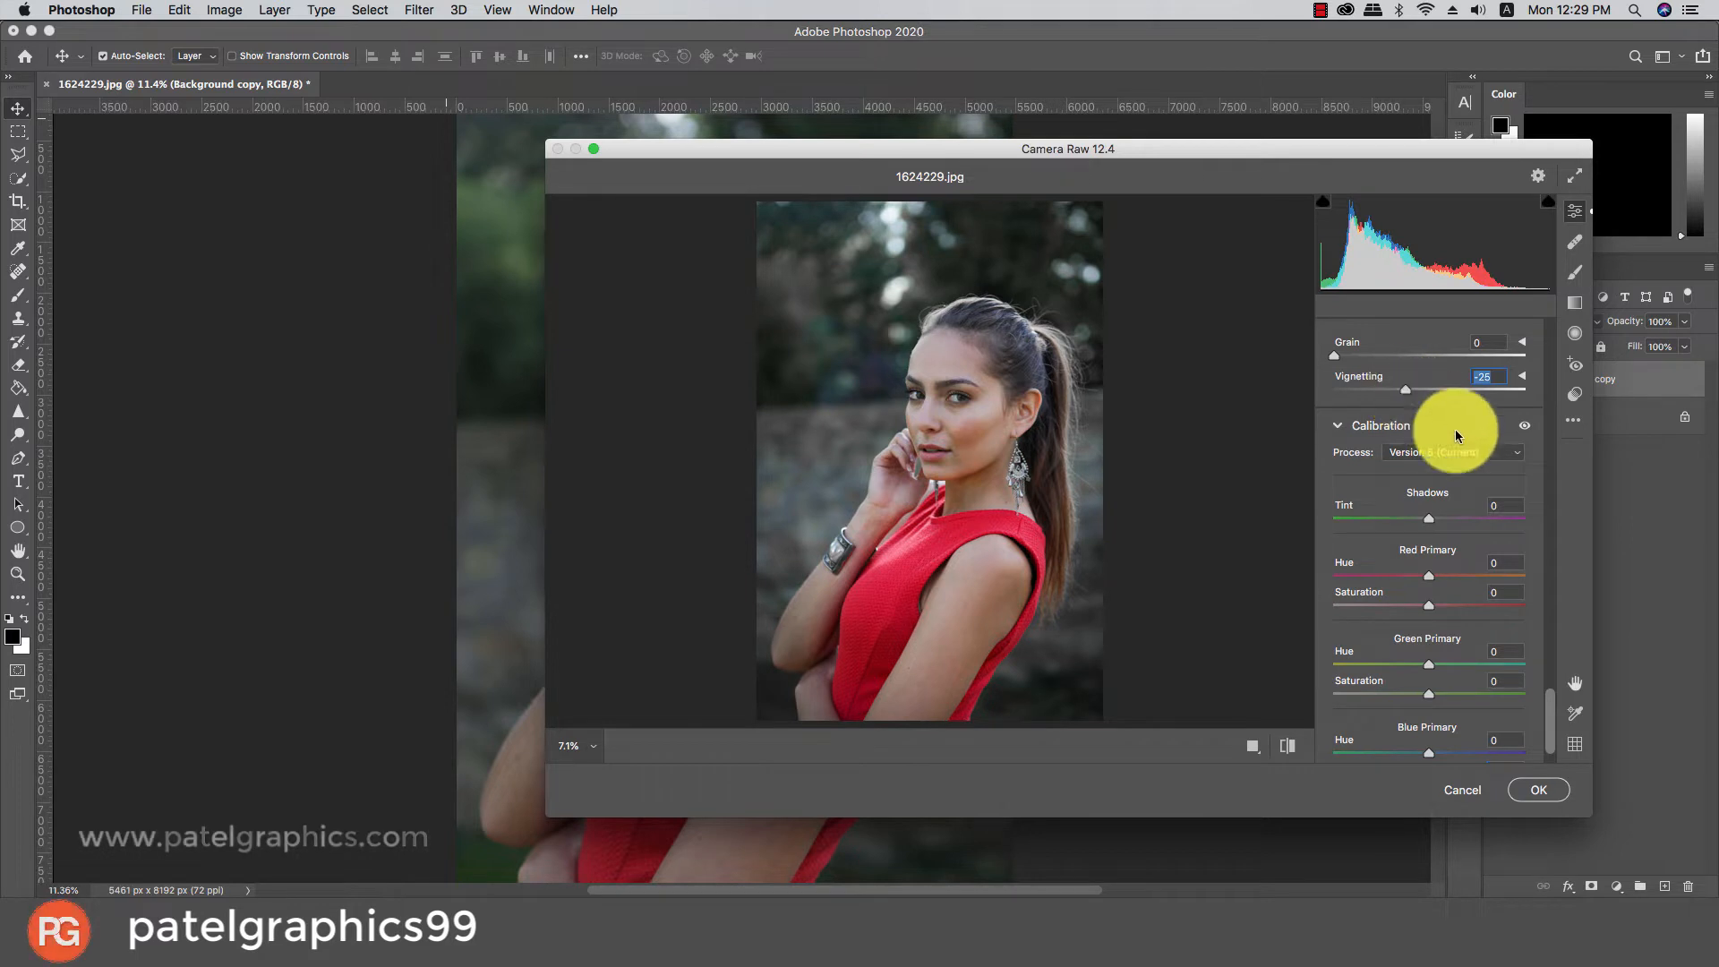
# Set the Color Mixer saturation to -46 for Yellows, -98 for Greens, -48 for Aquas and -37 for Blues
pyautogui.scroll(15, 1534, 587)
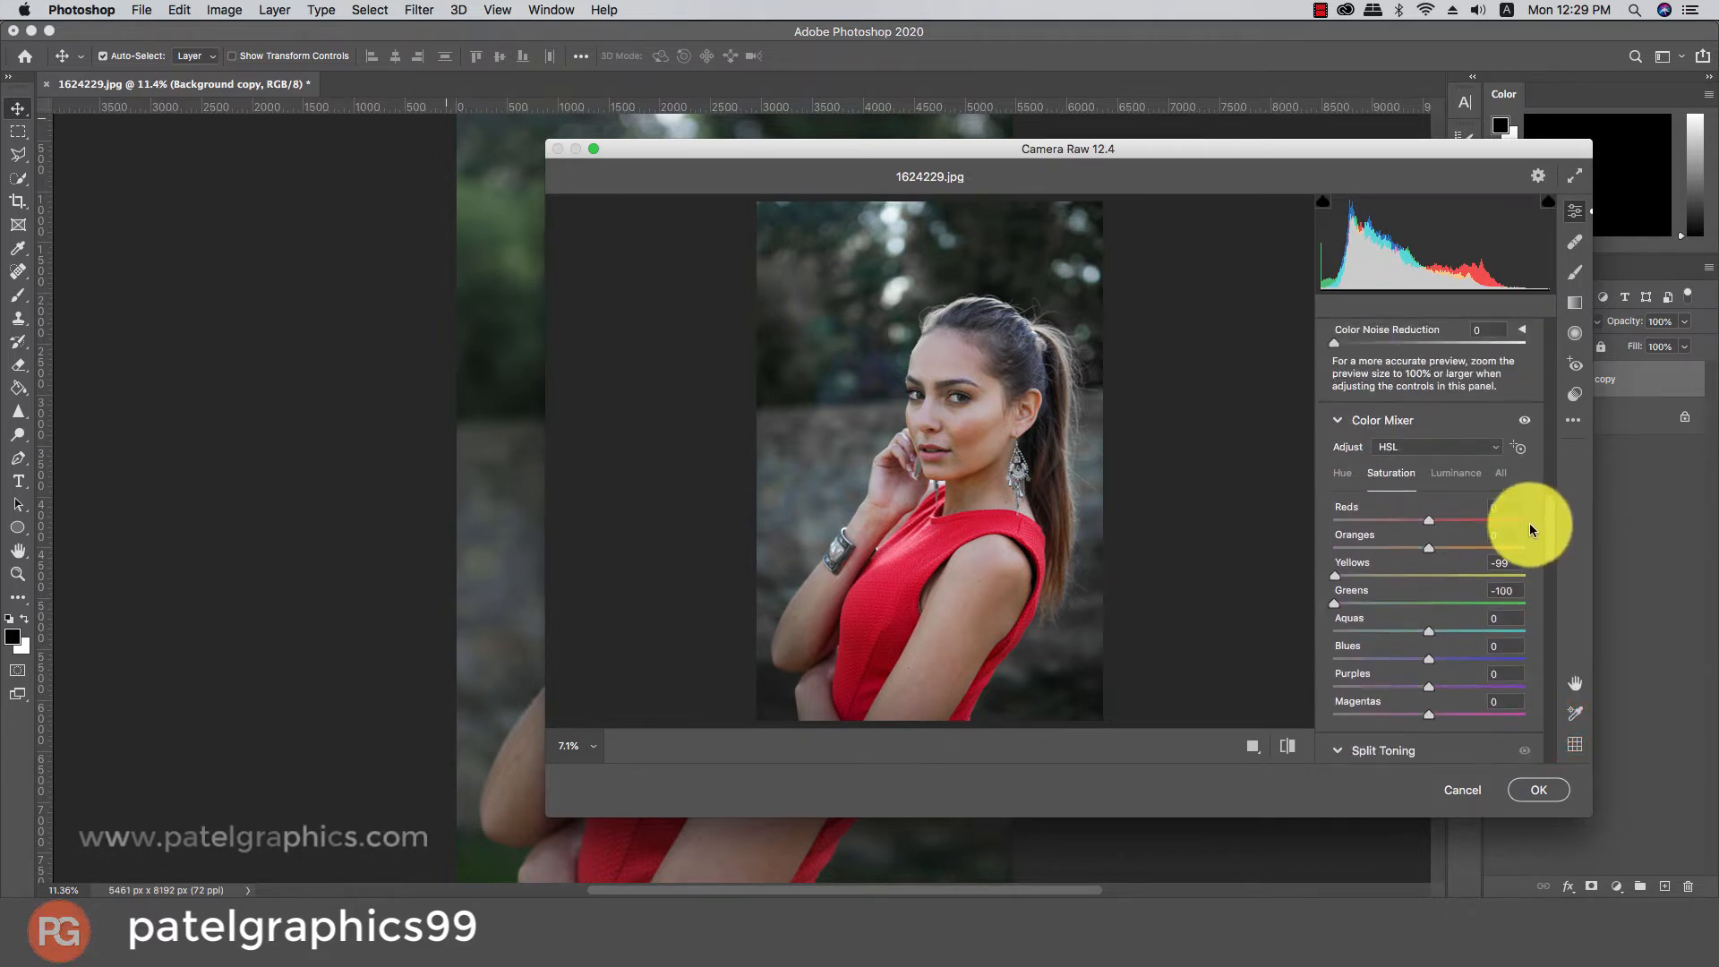
pyautogui.moveTo(1376, 631); pyautogui.dragTo(1289, 650)
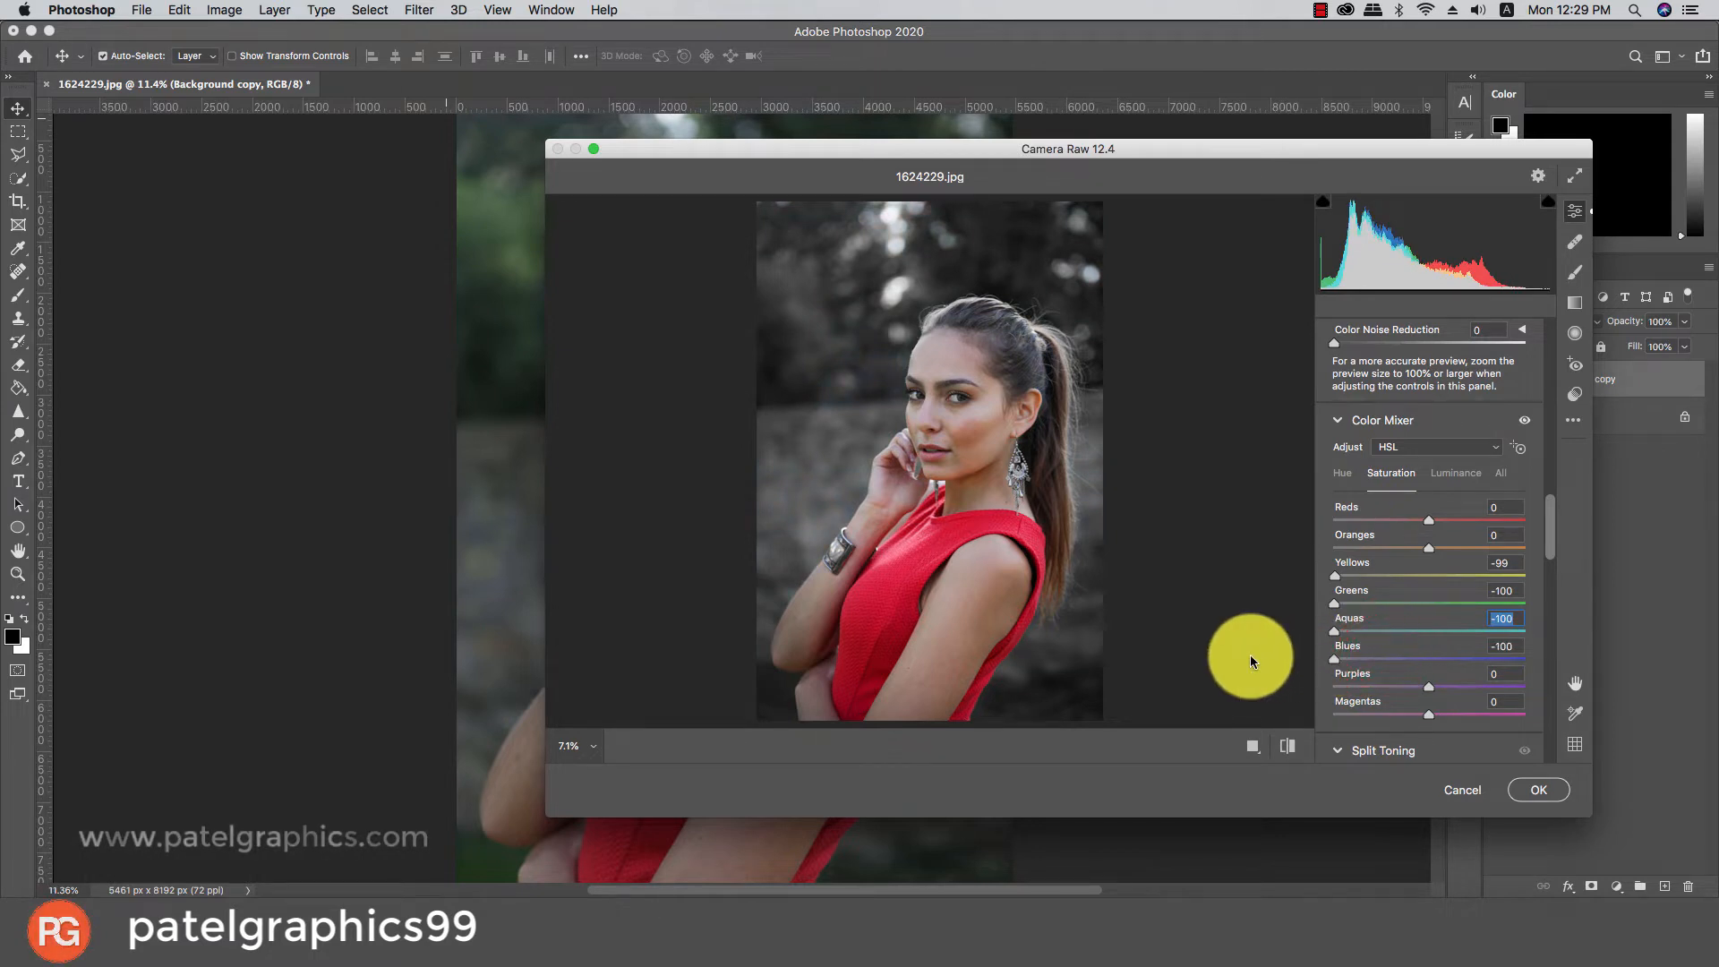
pyautogui.moveTo(1333, 660); pyautogui.dragTo(1388, 664)
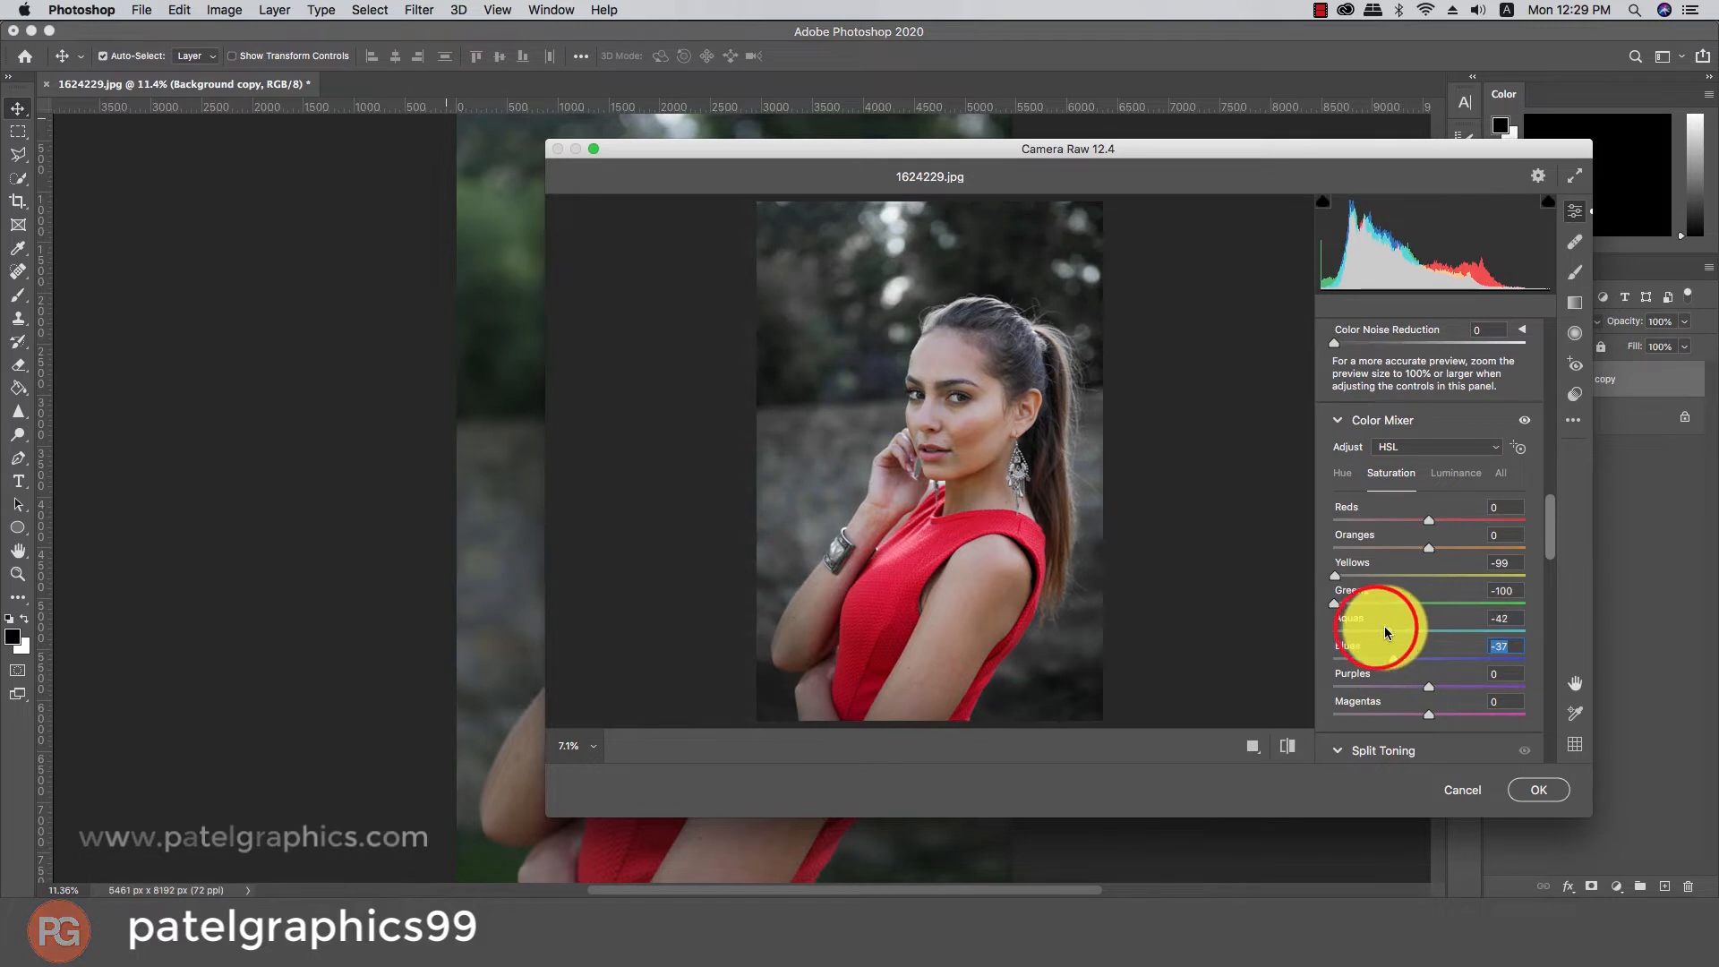
pyautogui.moveTo(1393, 607)
pyautogui.mouseDown()
pyautogui.moveTo(1424, 603)
pyautogui.moveTo(1381, 604)
pyautogui.mouseUp()
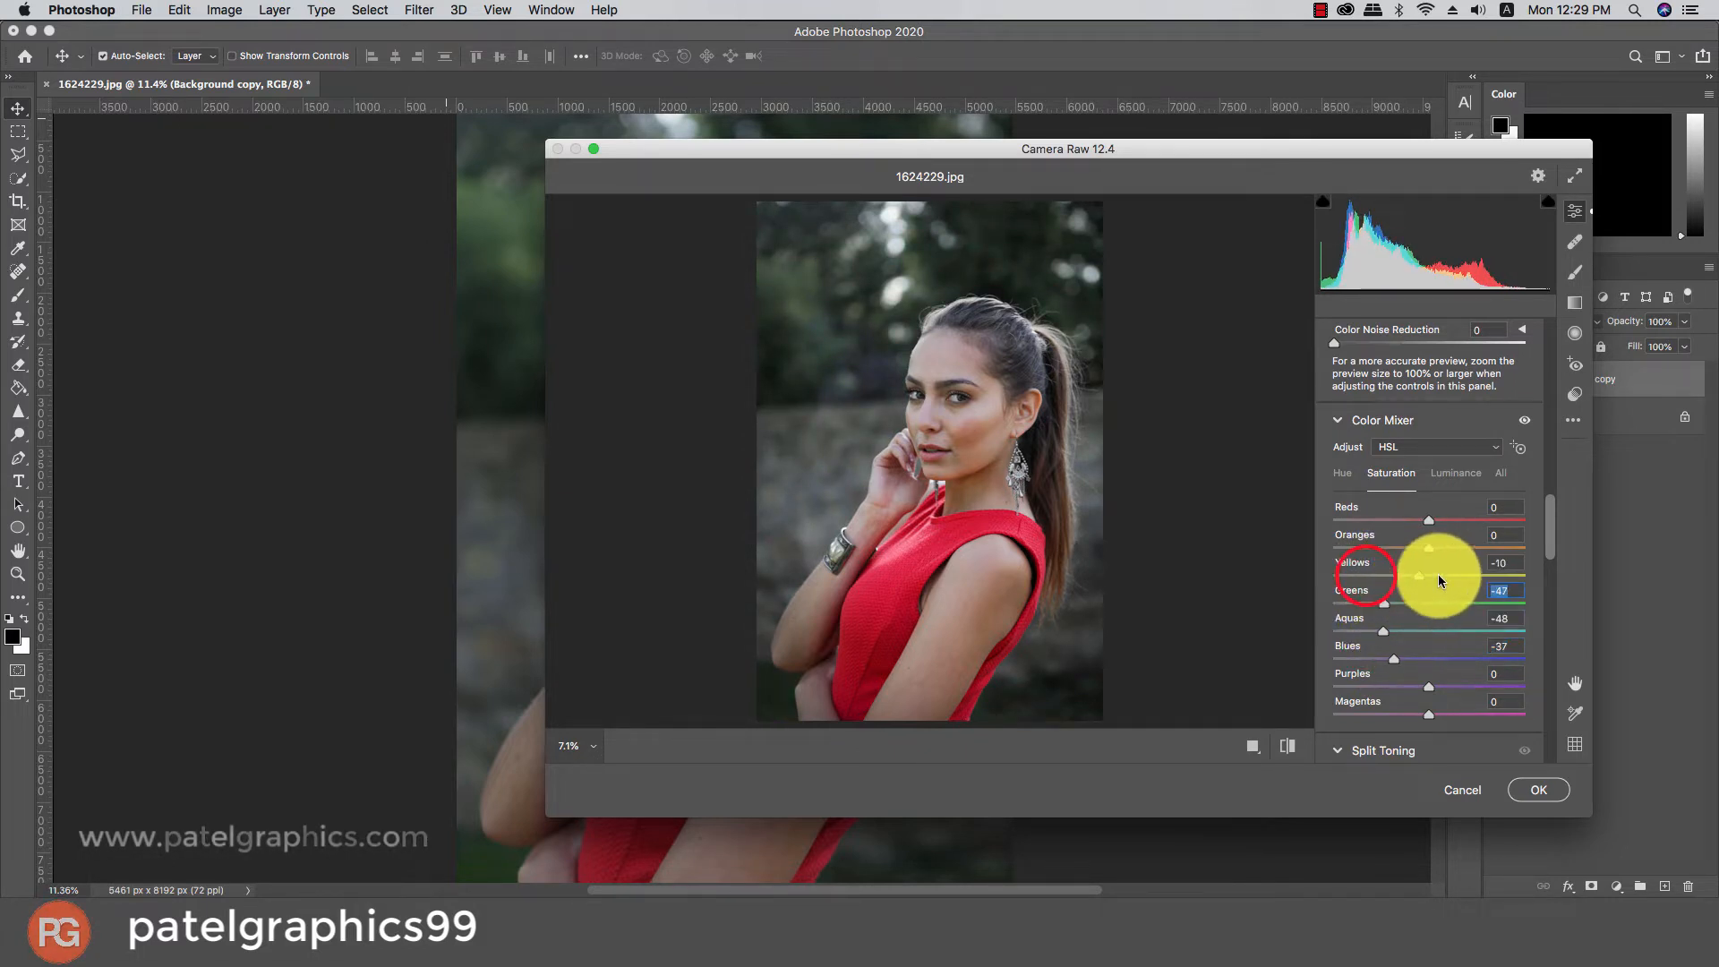
pyautogui.click(1387, 577)
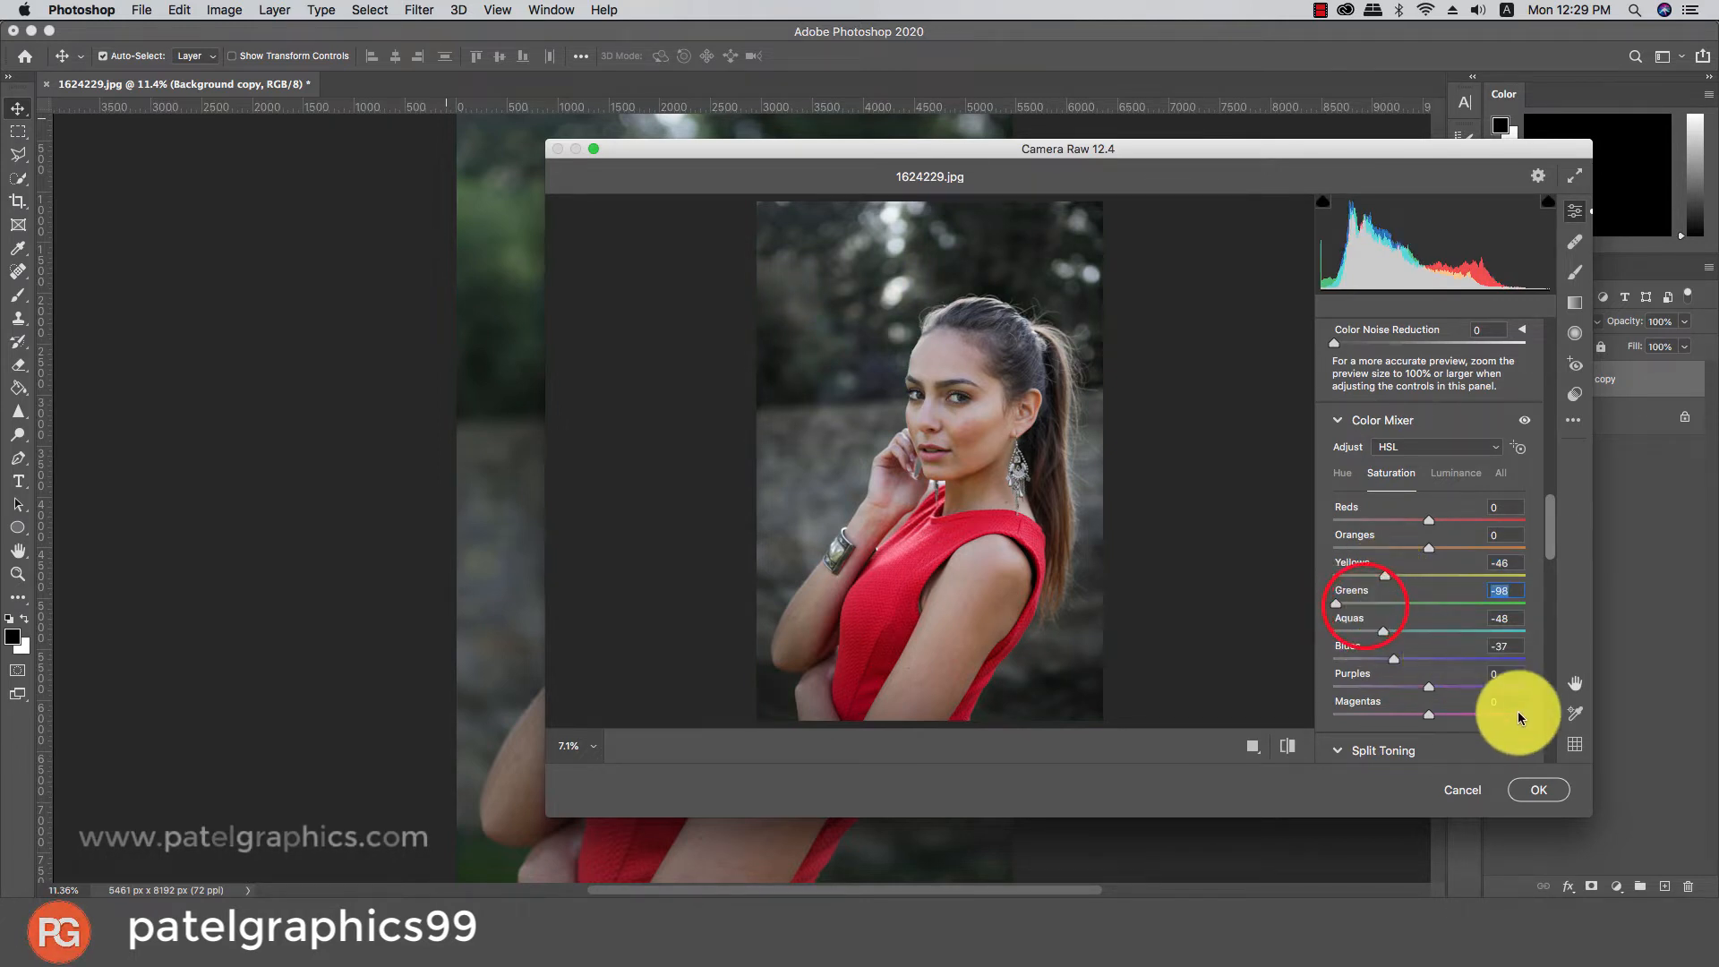
# Apply the Camera Raw adjustments and compare before and after by toggling the Background copy layer's visibility
pyautogui.click(1538, 789)
pyautogui.click(1496, 379)
pyautogui.click(1496, 380)
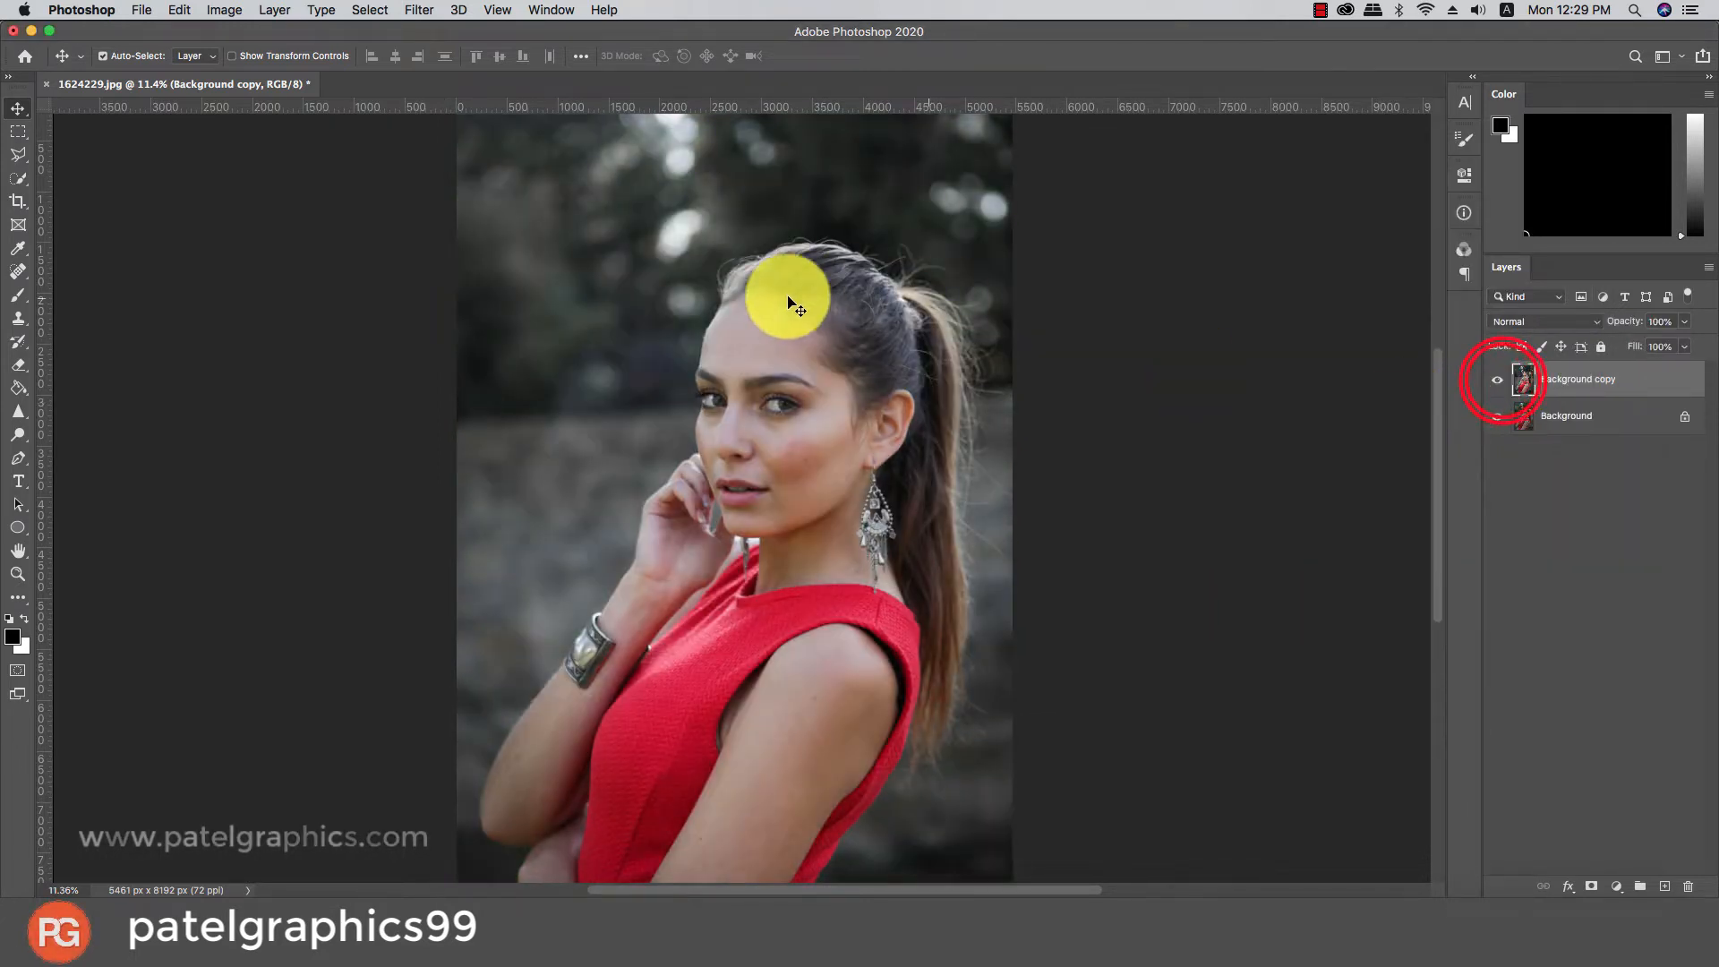
# Smooth the skin under the eye nearer the ear using an enlarged Mixer Brush on the Background copy layer
pyautogui.scroll(5, 802, 454)
pyautogui.scroll(-1, 805, 452)
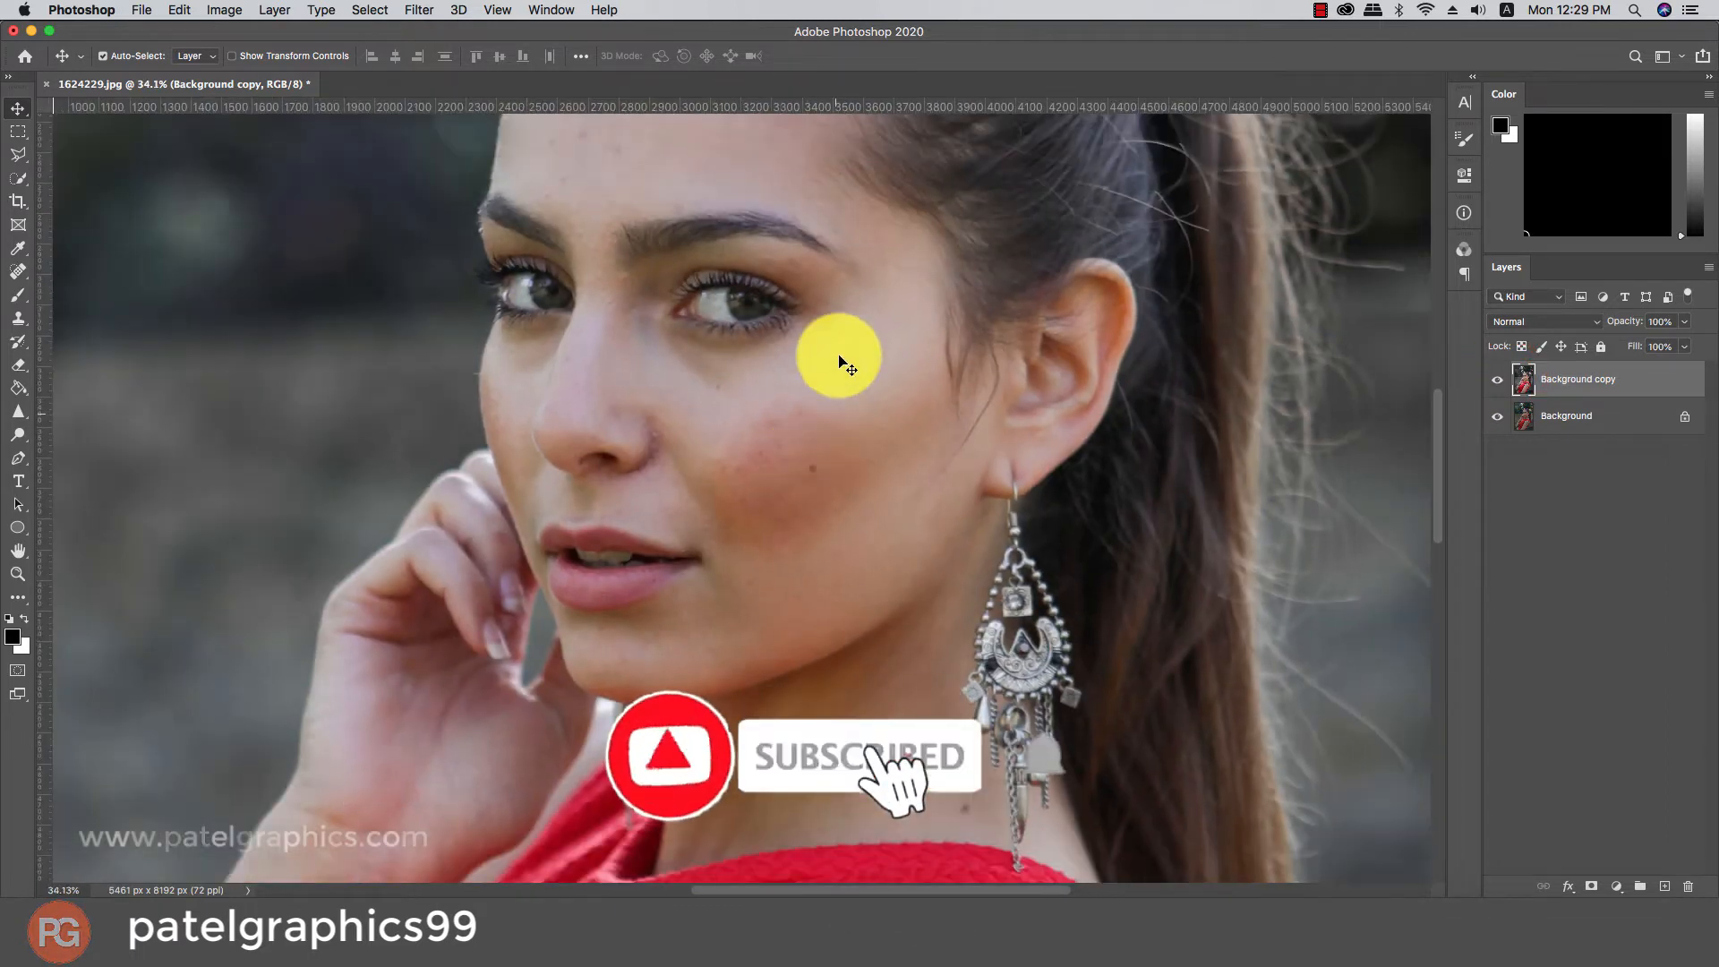
pyautogui.click(14, 299)
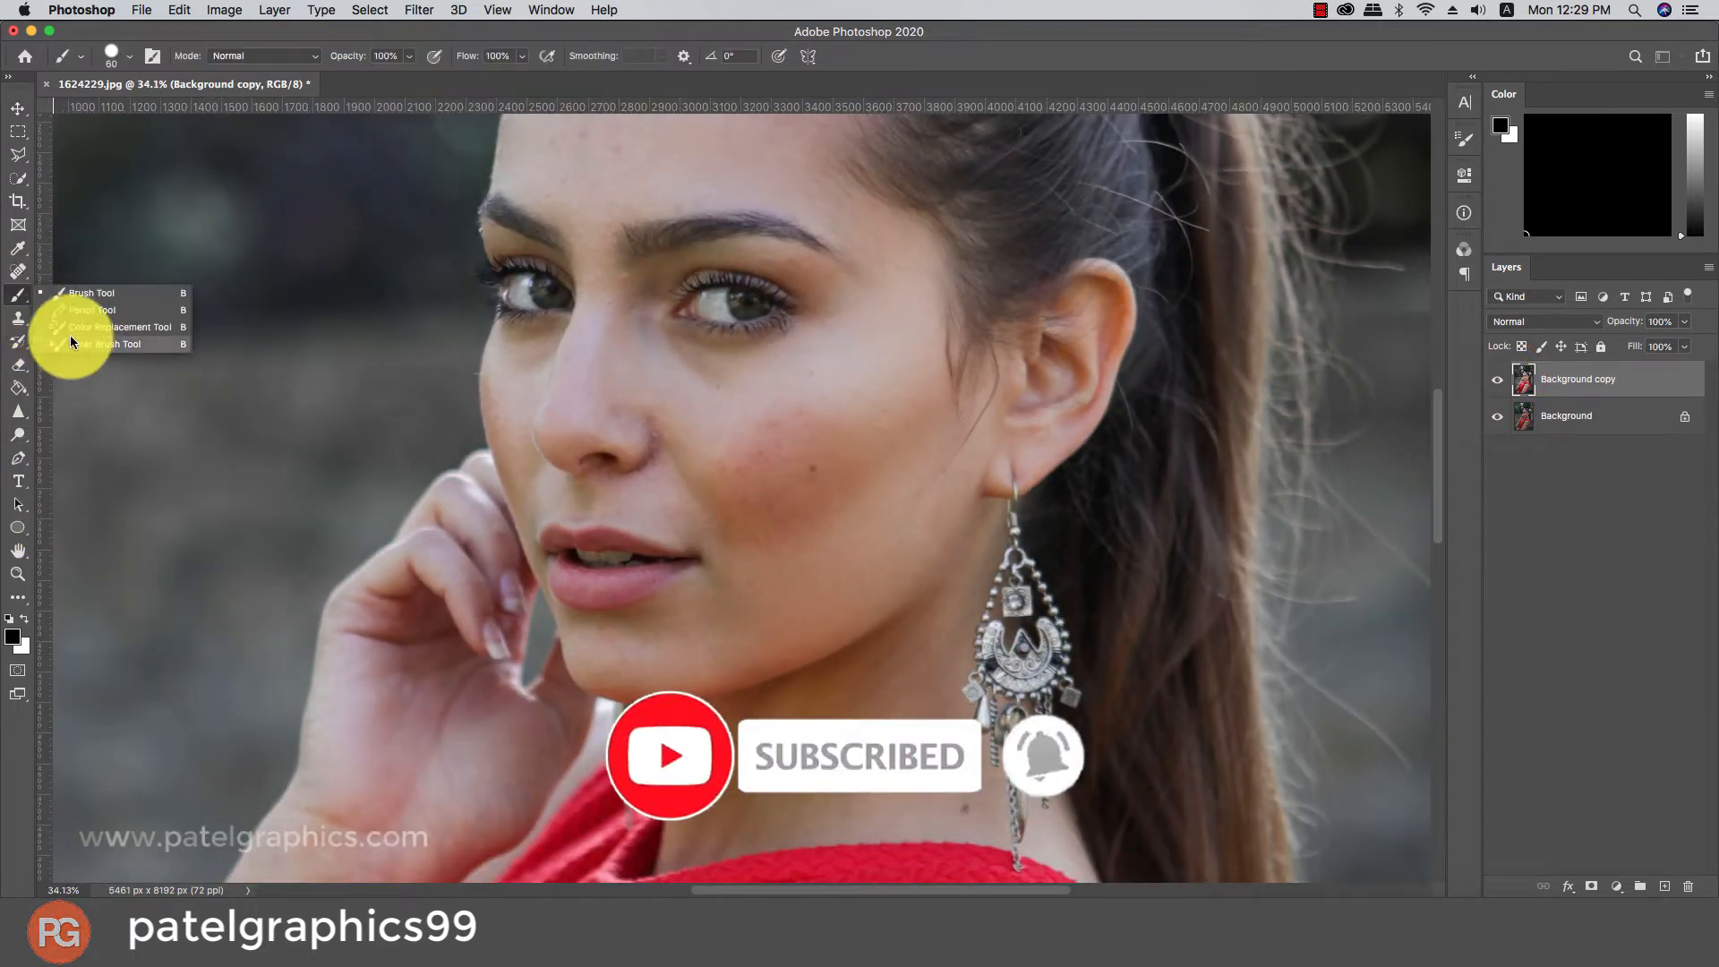
pyautogui.click(77, 347)
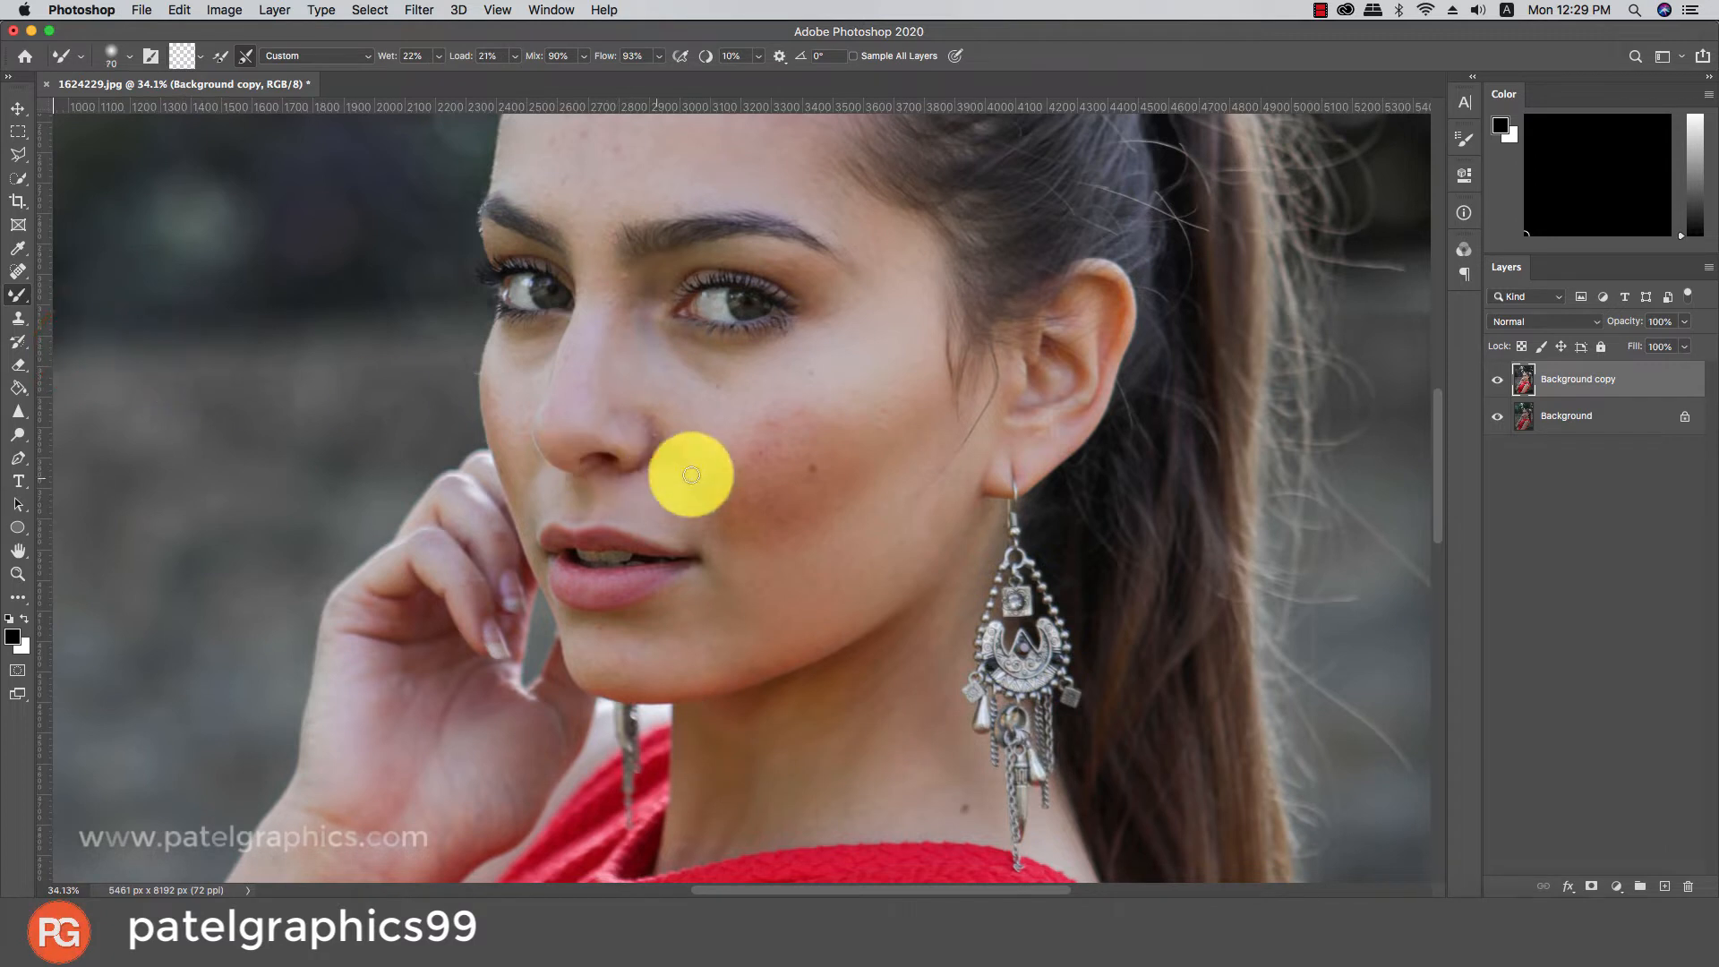
pyautogui.press(']')
pyautogui.press(']')
pyautogui.press(']')
pyautogui.press(']')
pyautogui.press(']')
pyautogui.moveTo(713, 389); pyautogui.dragTo(806, 378)
# Blend the blemishes and reddish skin on the near cheek, starting with the Mixer Brush at size 300
pyautogui.press(']')
pyautogui.press(']')
pyautogui.press(']')
pyautogui.press(']')
pyautogui.press(']')
pyautogui.moveTo(738, 422); pyautogui.dragTo(850, 418)
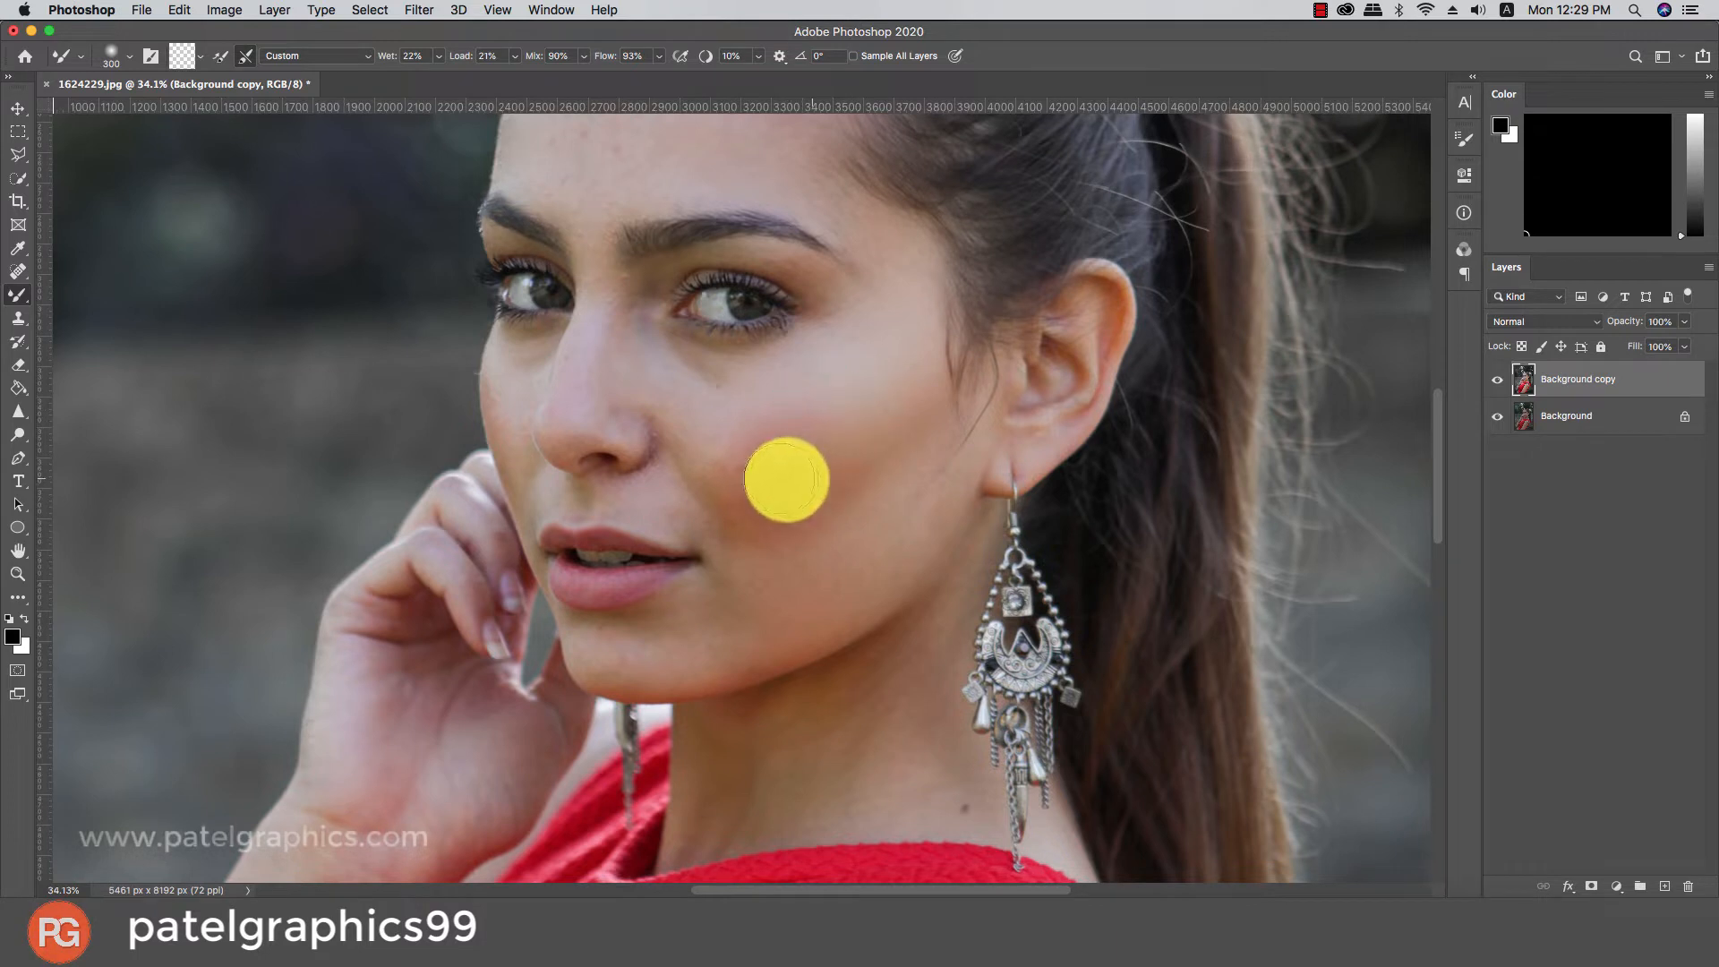
pyautogui.press('[')
pyautogui.press('[')
pyautogui.press('[')
pyautogui.moveTo(721, 458)
pyautogui.mouseDown()
pyautogui.moveTo(754, 477)
pyautogui.moveTo(688, 448)
pyautogui.moveTo(709, 457)
pyautogui.moveTo(701, 414)
pyautogui.moveTo(734, 451)
pyautogui.moveTo(810, 467)
pyautogui.moveTo(730, 502)
pyautogui.moveTo(808, 523)
pyautogui.moveTo(741, 521)
pyautogui.moveTo(729, 502)
pyautogui.moveTo(760, 543)
pyautogui.moveTo(906, 504)
pyautogui.moveTo(852, 499)
pyautogui.moveTo(761, 577)
pyautogui.moveTo(910, 399)
pyautogui.mouseUp()
# Smooth the lower cheek, jawline and chin with the Mixer Brush at sizes 200 and 150
pyautogui.press(']')
pyautogui.press(']')
pyautogui.press(']')
pyautogui.press(']')
pyautogui.press(']')
pyautogui.press('[')
pyautogui.press('[')
pyautogui.press('[')
pyautogui.press('[')
pyautogui.moveTo(752, 583)
pyautogui.mouseDown()
pyautogui.moveTo(776, 606)
pyautogui.moveTo(868, 556)
pyautogui.moveTo(860, 576)
pyautogui.moveTo(900, 573)
pyautogui.moveTo(779, 645)
pyautogui.mouseUp()
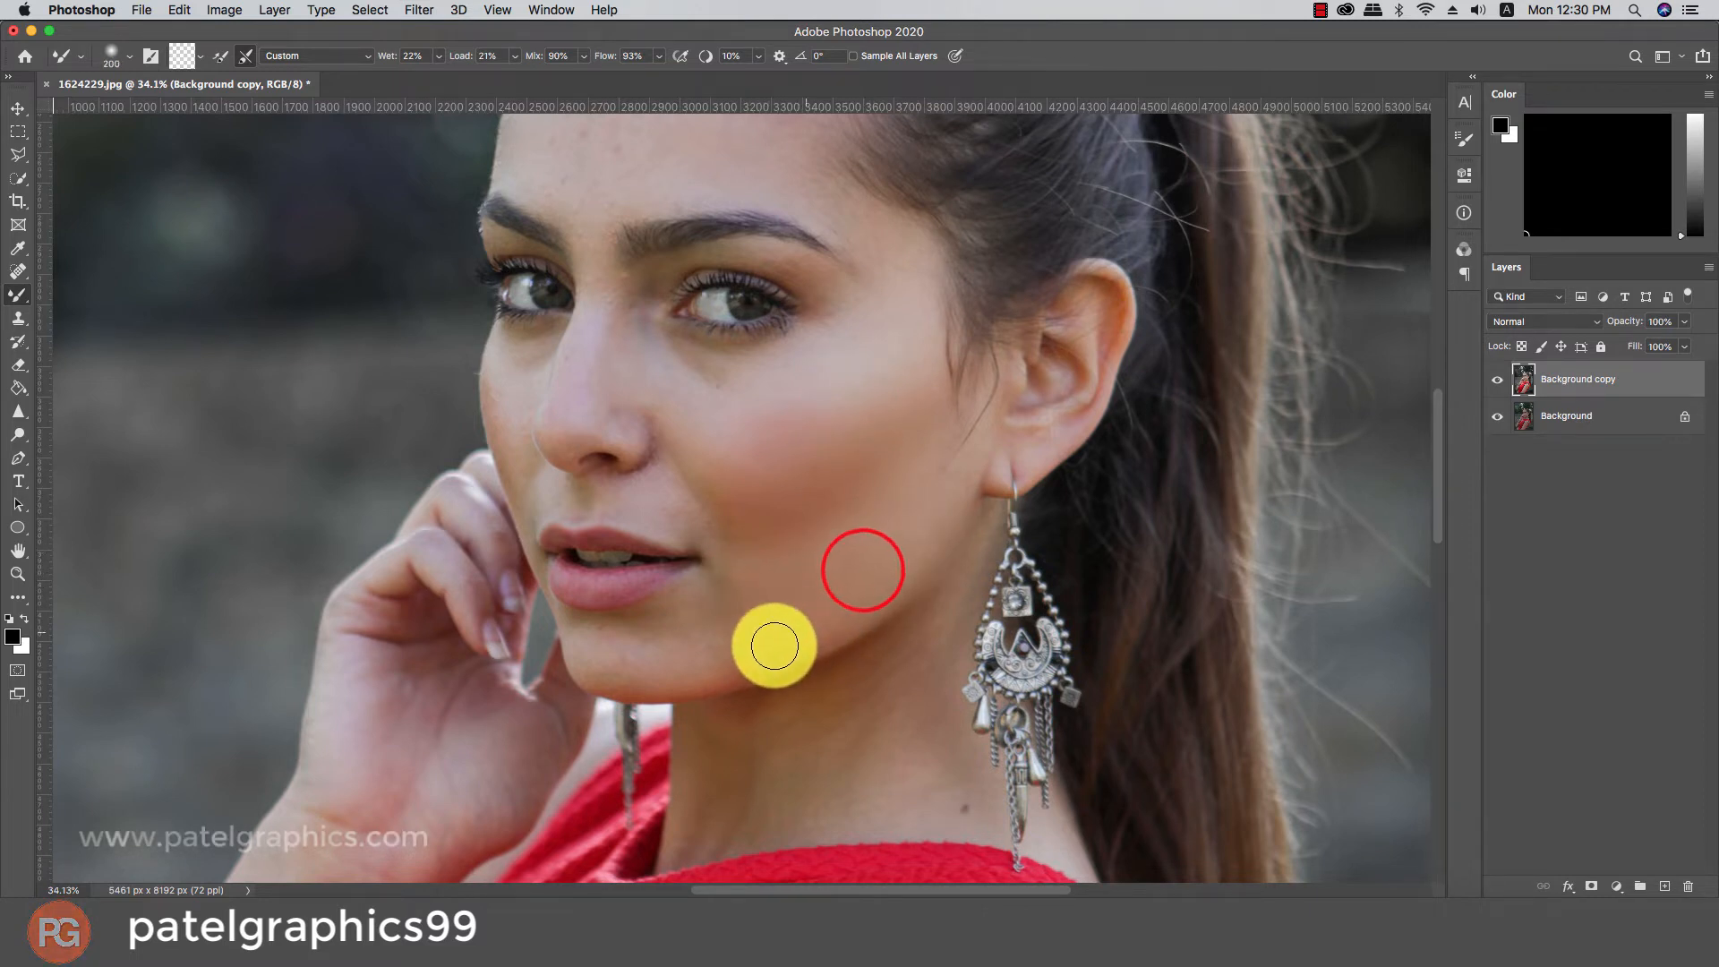
pyautogui.press('[')
pyautogui.moveTo(600, 638)
pyautogui.mouseDown()
pyautogui.moveTo(594, 660)
pyautogui.moveTo(624, 661)
pyautogui.mouseUp()
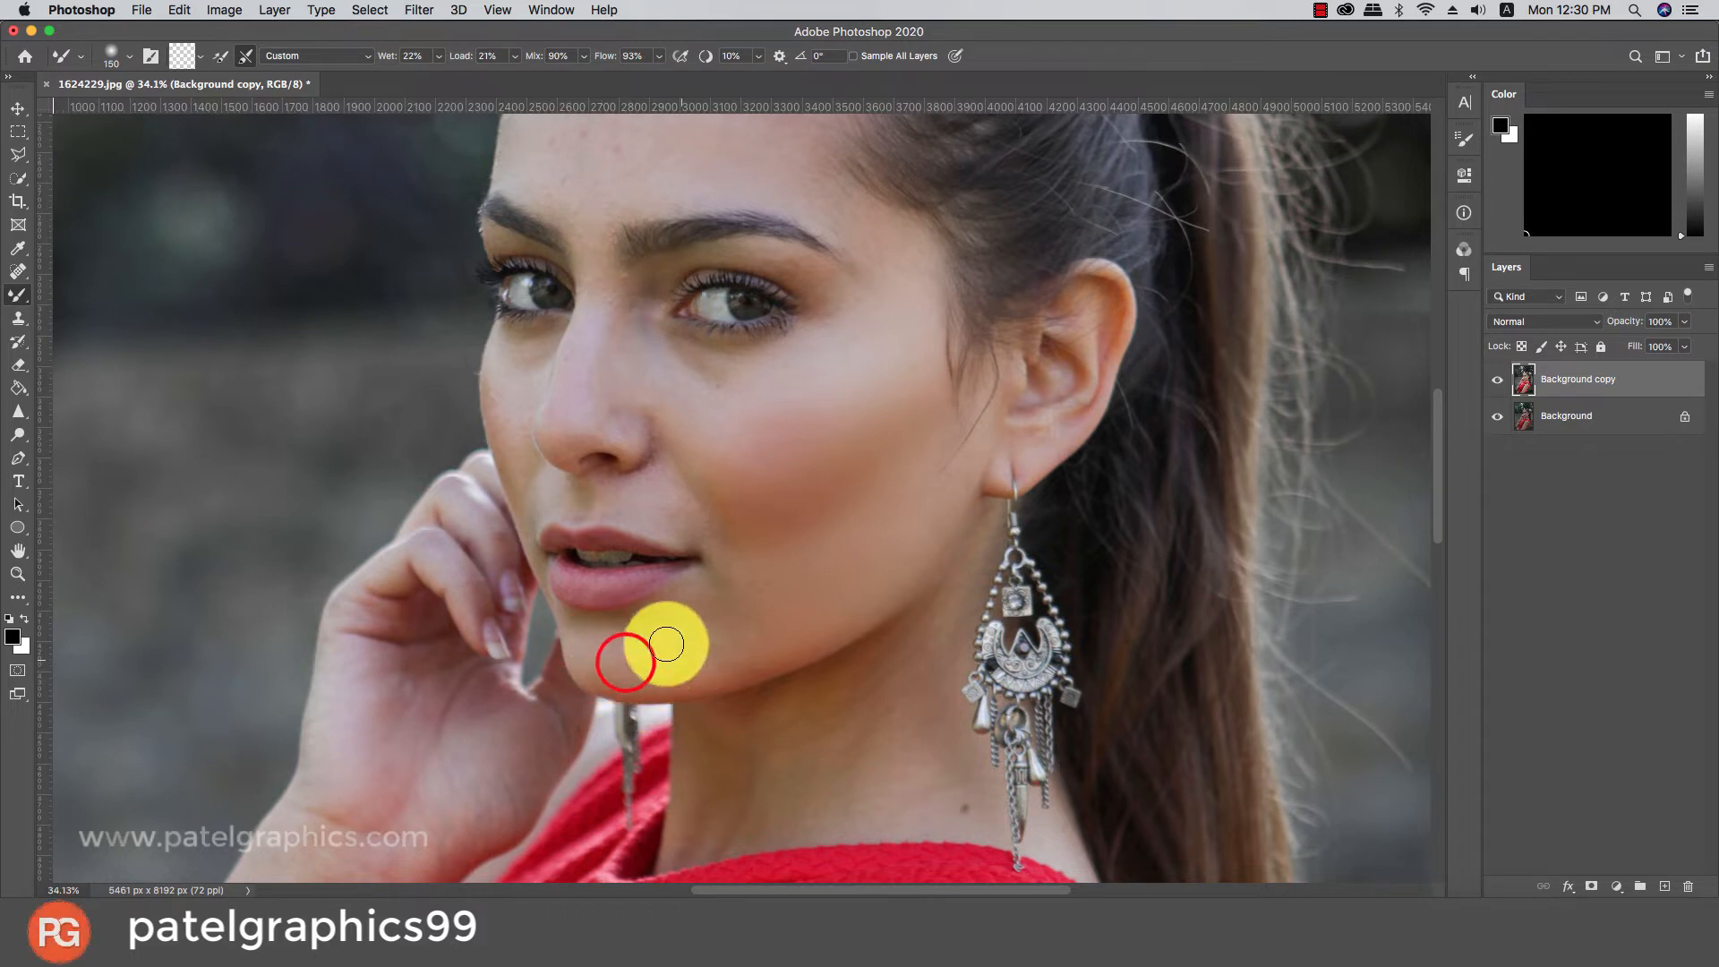
# Blend the skin between the nostril and the corner of the mouth with the Mixer Brush at sizes 100 to 125
pyautogui.press('[')
pyautogui.press('[')
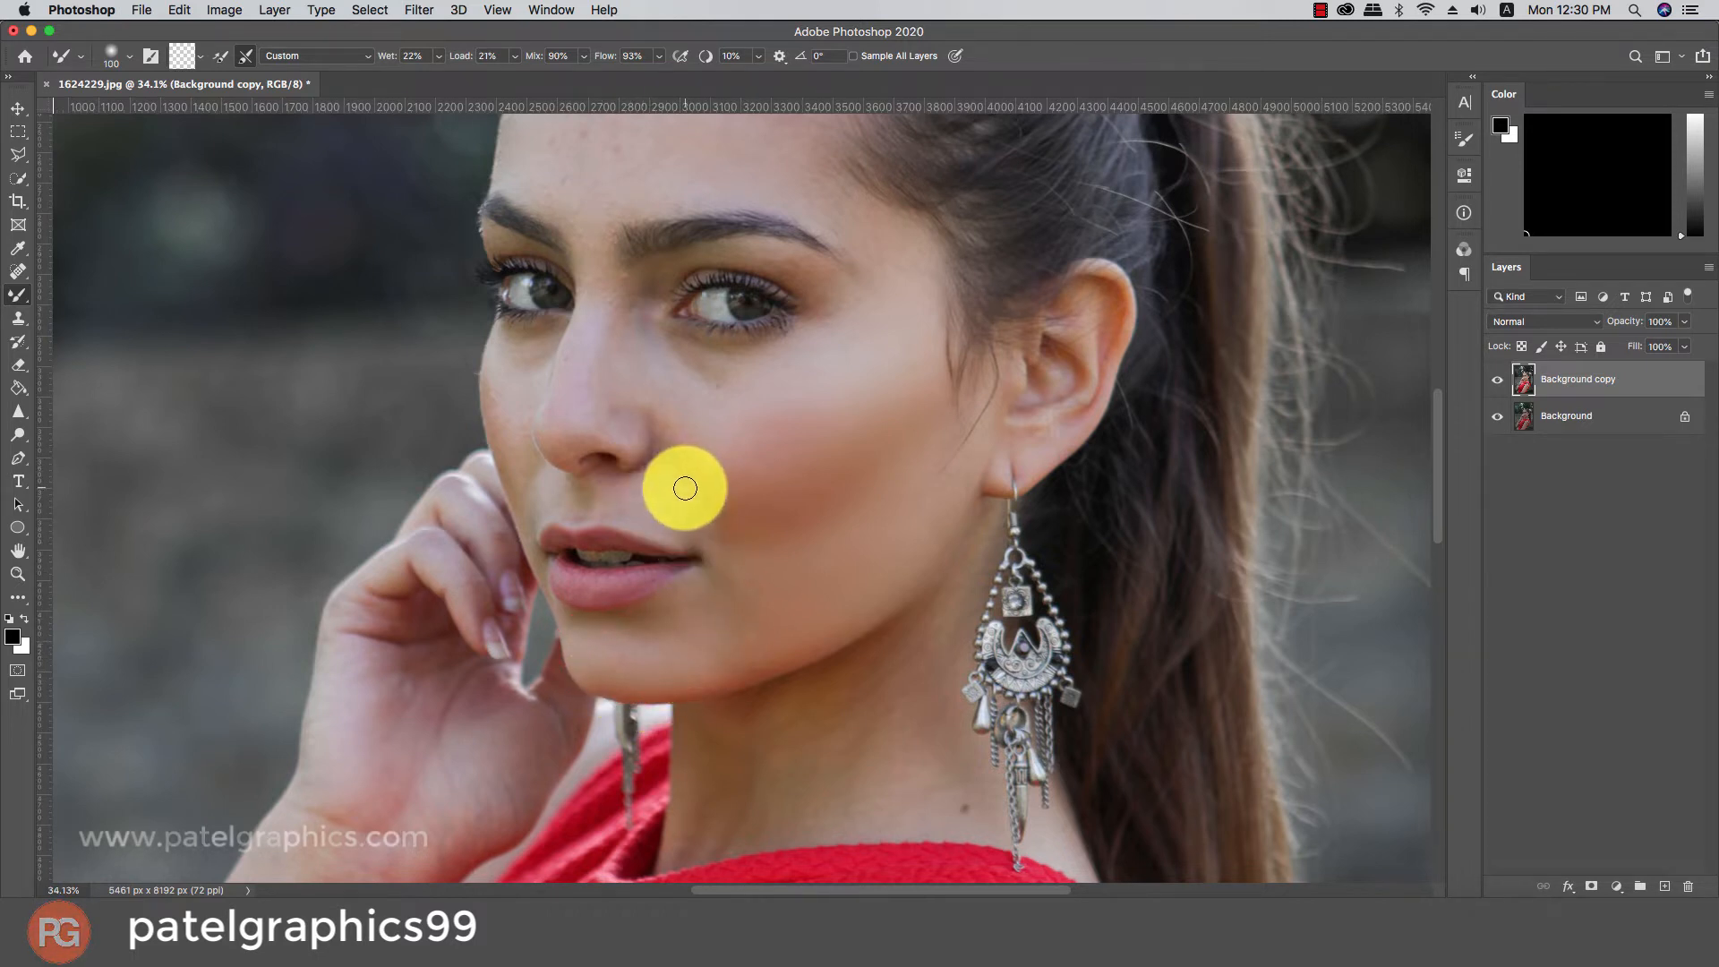
pyautogui.moveTo(680, 489)
pyautogui.mouseDown()
pyautogui.moveTo(722, 536)
pyautogui.moveTo(658, 498)
pyautogui.moveTo(683, 513)
pyautogui.moveTo(677, 455)
pyautogui.moveTo(743, 512)
pyautogui.moveTo(726, 500)
pyautogui.moveTo(713, 564)
pyautogui.mouseUp()
pyautogui.press(']')
pyautogui.click(740, 570)
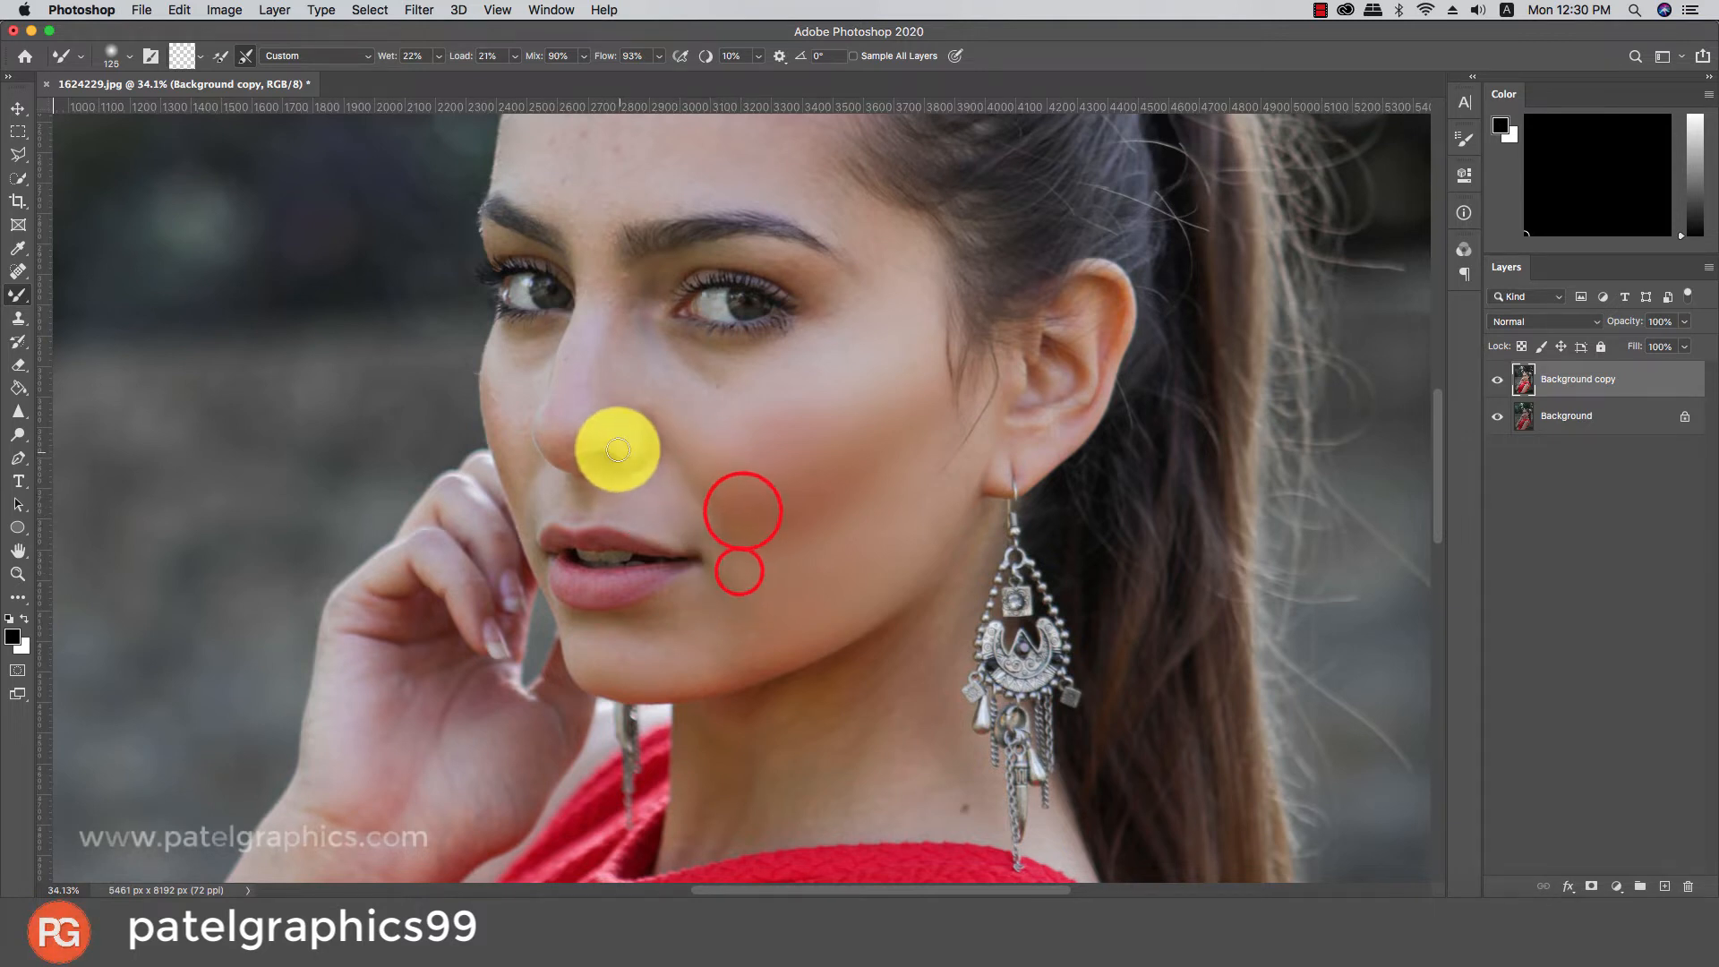
# Smooth the nostril and the tip of the nose with a smaller Mixer Brush
pyautogui.press('[')
pyautogui.press('[')
pyautogui.press('[')
pyautogui.press('[')
pyautogui.moveTo(631, 464)
pyautogui.mouseDown()
pyautogui.moveTo(652, 450)
pyautogui.moveTo(645, 407)
pyautogui.moveTo(628, 467)
pyautogui.moveTo(654, 434)
pyautogui.moveTo(626, 467)
pyautogui.moveTo(639, 427)
pyautogui.moveTo(585, 428)
pyautogui.moveTo(605, 439)
pyautogui.mouseUp()
pyautogui.moveTo(592, 433)
pyautogui.mouseDown()
pyautogui.moveTo(568, 439)
pyautogui.moveTo(552, 407)
pyautogui.moveTo(573, 356)
pyautogui.moveTo(568, 403)
pyautogui.mouseUp()
# Blend the skin on the nose bridge and between the nose and the near cheek with a larger Mixer Brush
pyautogui.press(']')
pyautogui.press(']')
pyautogui.moveTo(599, 330)
pyautogui.mouseDown()
pyautogui.moveTo(633, 274)
pyautogui.moveTo(620, 321)
pyautogui.mouseUp()
pyautogui.moveTo(621, 341)
pyautogui.mouseDown()
pyautogui.moveTo(626, 372)
pyautogui.moveTo(652, 383)
pyautogui.mouseUp()
pyautogui.moveTo(676, 383)
pyautogui.mouseDown()
pyautogui.moveTo(721, 399)
pyautogui.moveTo(647, 389)
pyautogui.mouseUp()
pyautogui.moveTo(625, 393)
pyautogui.mouseDown()
pyautogui.moveTo(683, 427)
pyautogui.moveTo(663, 379)
pyautogui.moveTo(652, 393)
pyautogui.mouseUp()
# Smooth the edge of the far cheek beside the nose with a reduced Mixer Brush
pyautogui.press('[')
pyautogui.press('[')
pyautogui.press('[')
pyautogui.moveTo(492, 397)
pyautogui.mouseDown()
pyautogui.moveTo(492, 415)
pyautogui.moveTo(492, 353)
pyautogui.moveTo(536, 399)
pyautogui.moveTo(507, 487)
pyautogui.moveTo(500, 403)
pyautogui.mouseUp()
# Smooth the forehead from the hairline to the eyebrows with the Mixer Brush at sizes 200 to 250
pyautogui.press(']')
pyautogui.press(']')
pyautogui.press(']')
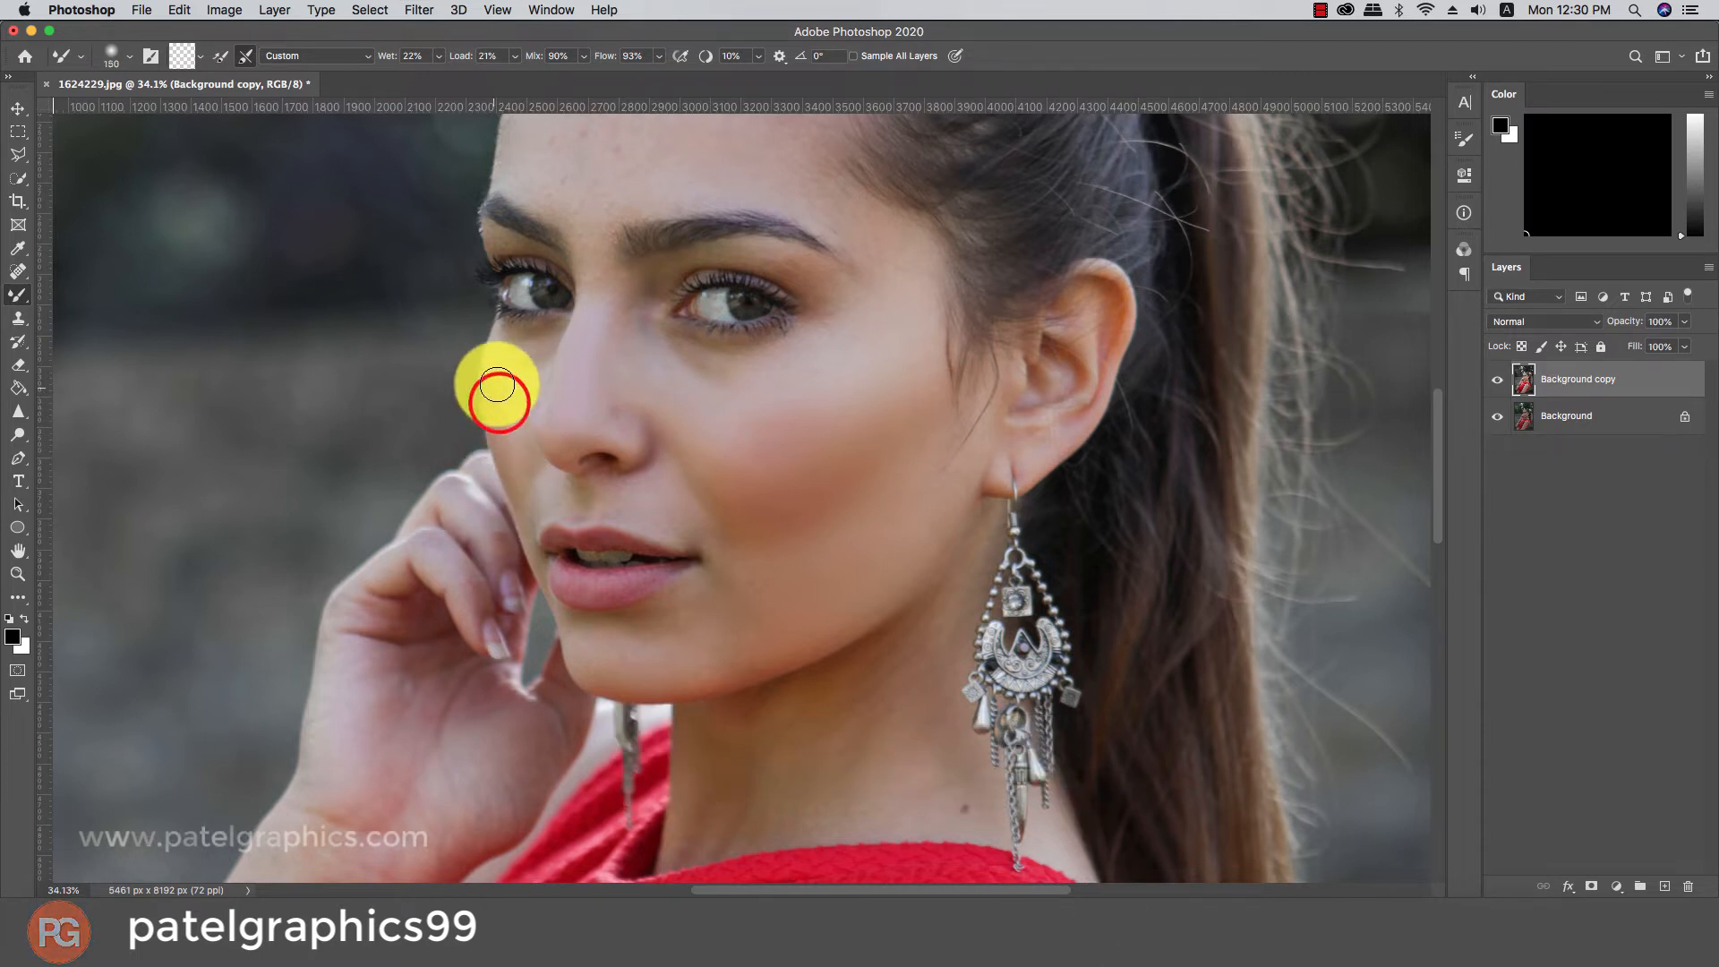
pyautogui.scroll(5, 528, 390)
pyautogui.press(']')
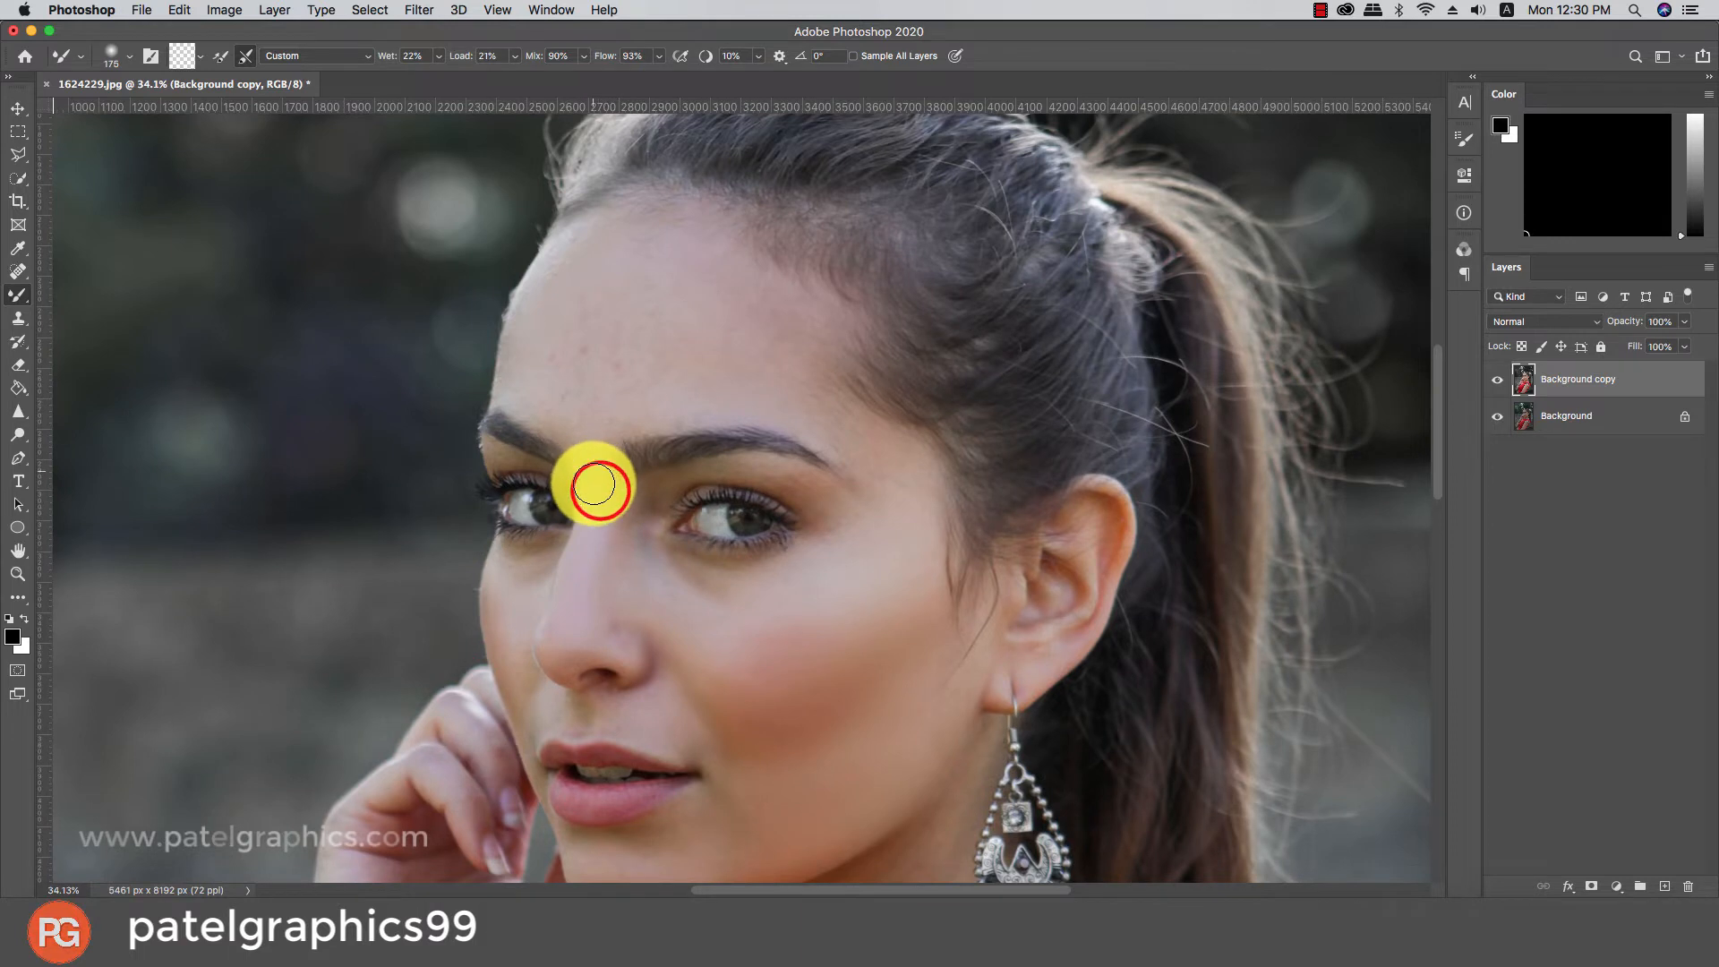
pyautogui.moveTo(555, 392)
pyautogui.mouseDown()
pyautogui.moveTo(569, 334)
pyautogui.moveTo(507, 368)
pyautogui.mouseUp()
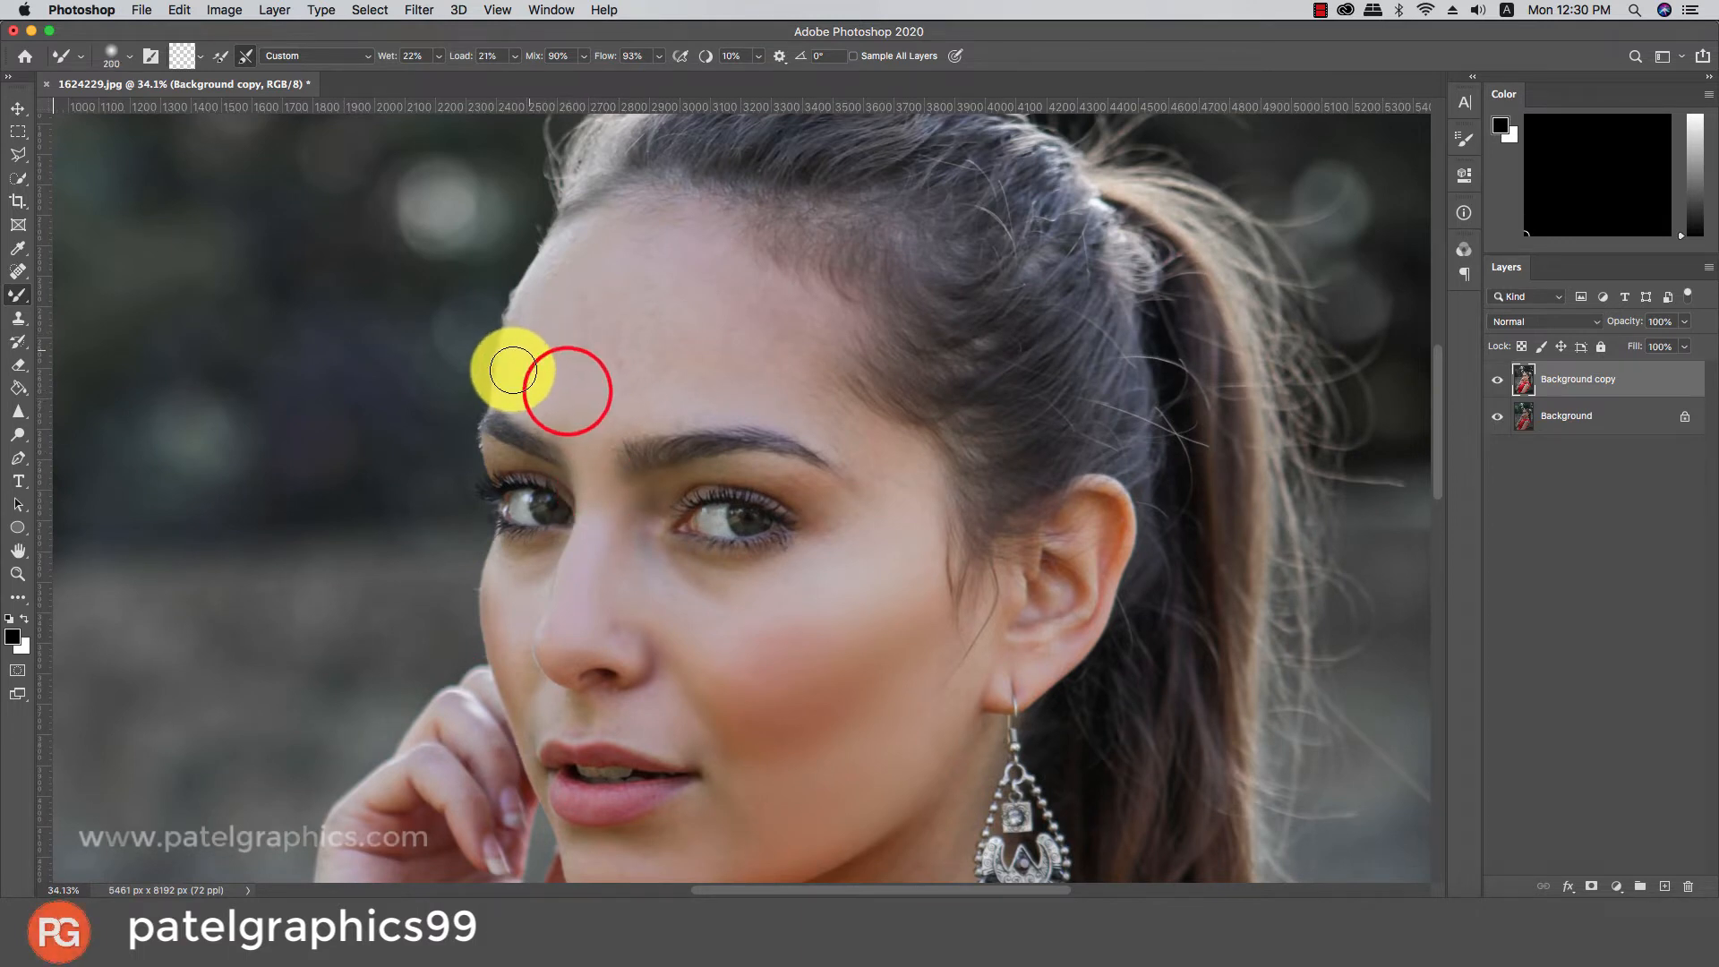
pyautogui.moveTo(570, 266)
pyautogui.mouseDown()
pyautogui.moveTo(595, 269)
pyautogui.moveTo(576, 406)
pyautogui.mouseUp()
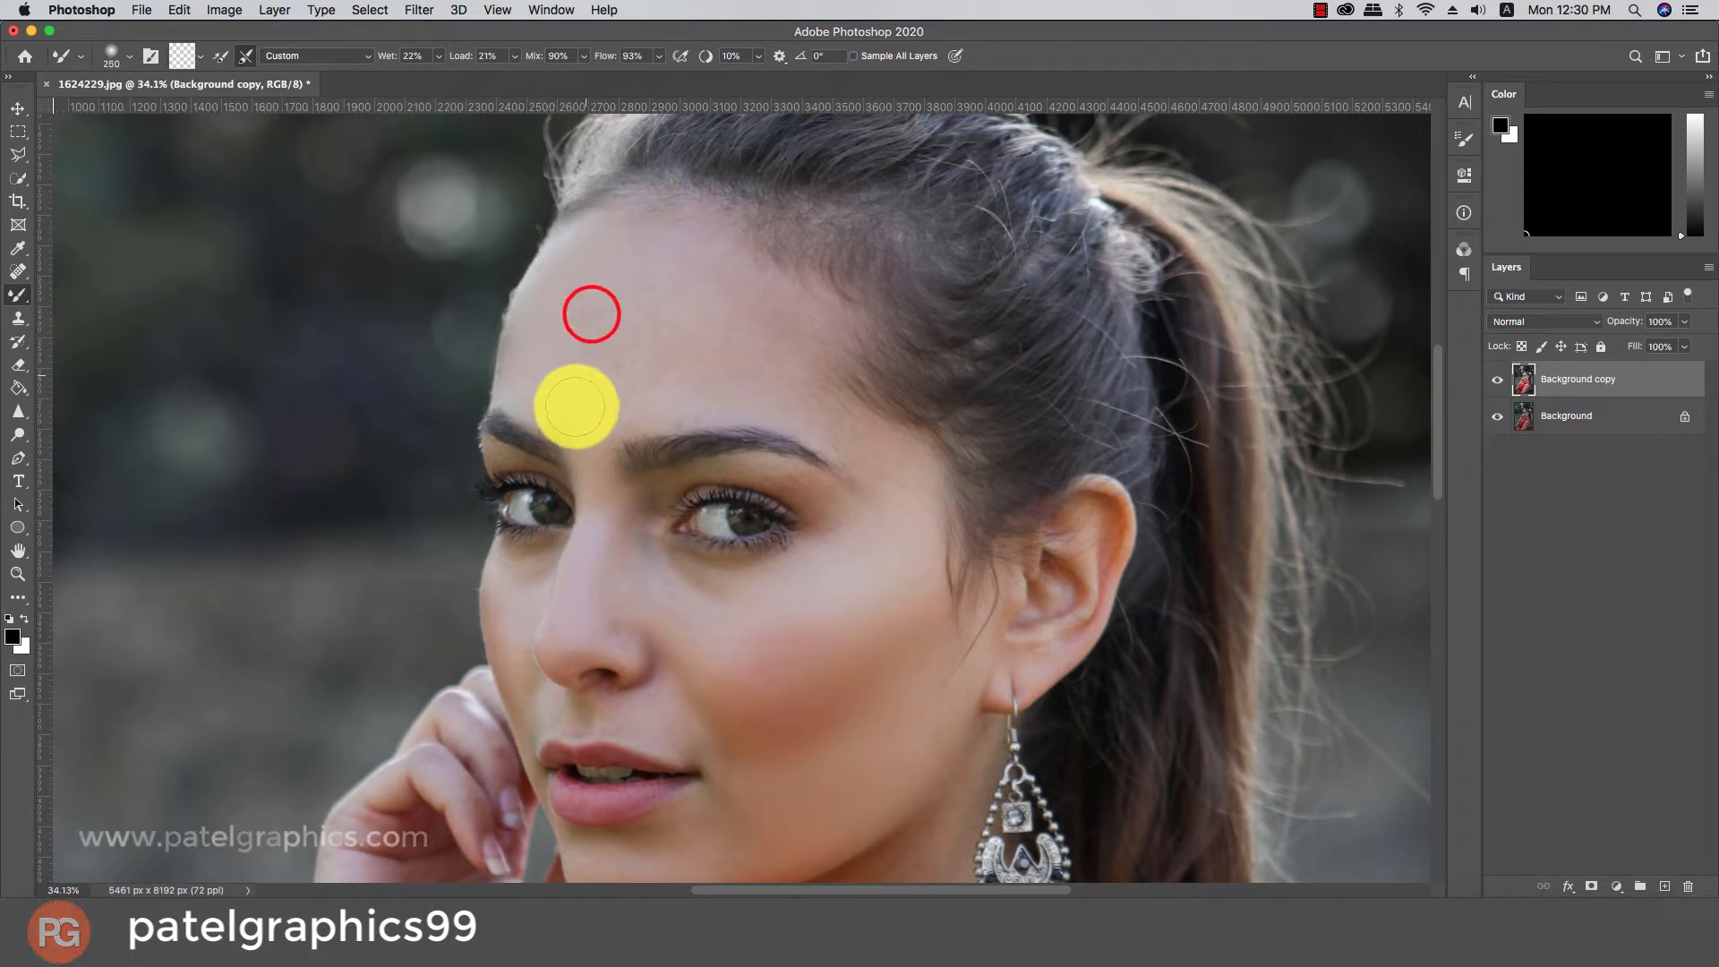
pyautogui.press(']')
pyautogui.moveTo(633, 319)
pyautogui.mouseDown()
pyautogui.moveTo(621, 300)
pyautogui.moveTo(726, 350)
pyautogui.moveTo(637, 283)
pyautogui.mouseUp()
pyautogui.press('[')
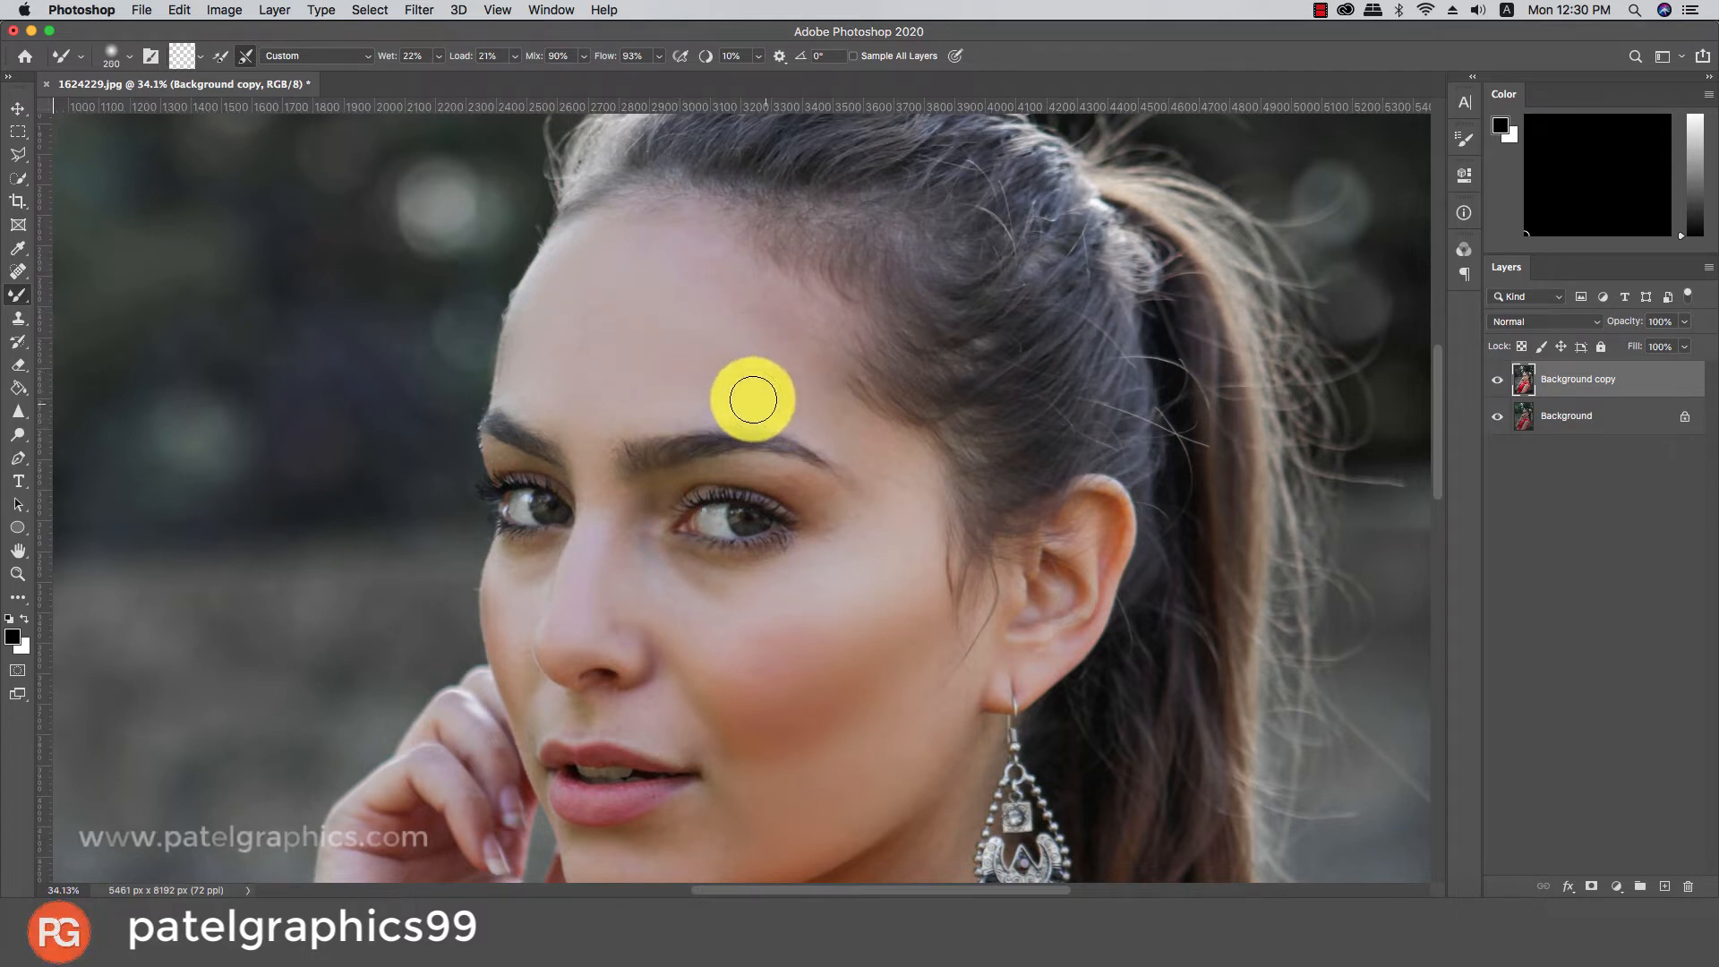
pyautogui.moveTo(730, 397)
pyautogui.mouseDown()
pyautogui.moveTo(535, 402)
pyautogui.moveTo(583, 315)
pyautogui.moveTo(614, 296)
pyautogui.moveTo(604, 445)
pyautogui.moveTo(626, 414)
pyautogui.mouseUp()
# Blend the skin from the temple down beside the near eye onto the upper cheek with a larger Mixer Brush
pyautogui.press('[')
pyautogui.press(']')
pyautogui.press(']')
pyautogui.press(']')
pyautogui.moveTo(859, 450)
pyautogui.mouseDown()
pyautogui.moveTo(862, 555)
pyautogui.moveTo(904, 498)
pyautogui.moveTo(809, 412)
pyautogui.moveTo(902, 587)
pyautogui.mouseUp()
pyautogui.press(']')
pyautogui.moveTo(732, 614)
pyautogui.mouseDown()
pyautogui.moveTo(737, 575)
pyautogui.moveTo(763, 572)
pyautogui.moveTo(806, 518)
pyautogui.mouseUp()
# Refine the lower cheek and jaw with a larger Mixer Brush, and the chin with the brush at size 150
pyautogui.scroll(-5, 736, 576)
pyautogui.press(']')
pyautogui.moveTo(809, 579); pyautogui.dragTo(747, 595)
pyautogui.moveTo(744, 603); pyautogui.dragTo(714, 560)
pyautogui.press('[')
pyautogui.press('[')
pyautogui.press('[')
pyautogui.press('[')
pyautogui.moveTo(642, 667); pyautogui.dragTo(581, 669)
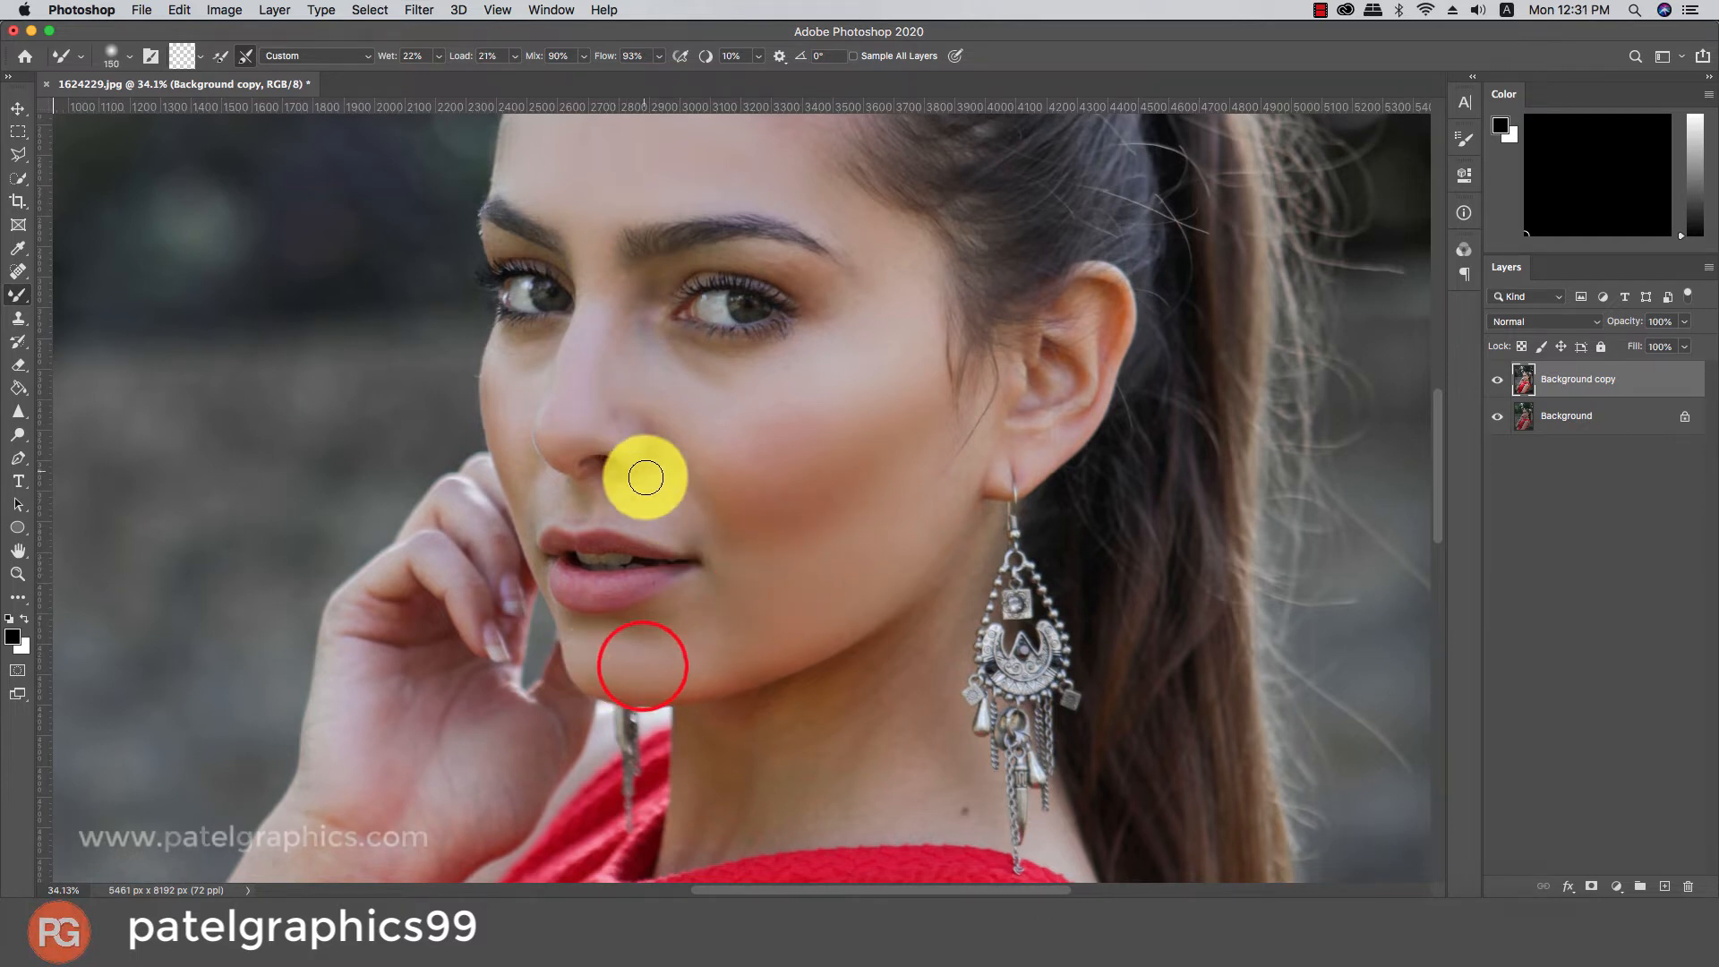
# Smooth the skin between the nose and the upper lip with the Mixer Brush at sizes 70 to 80
pyautogui.press('p')
pyautogui.press('b')
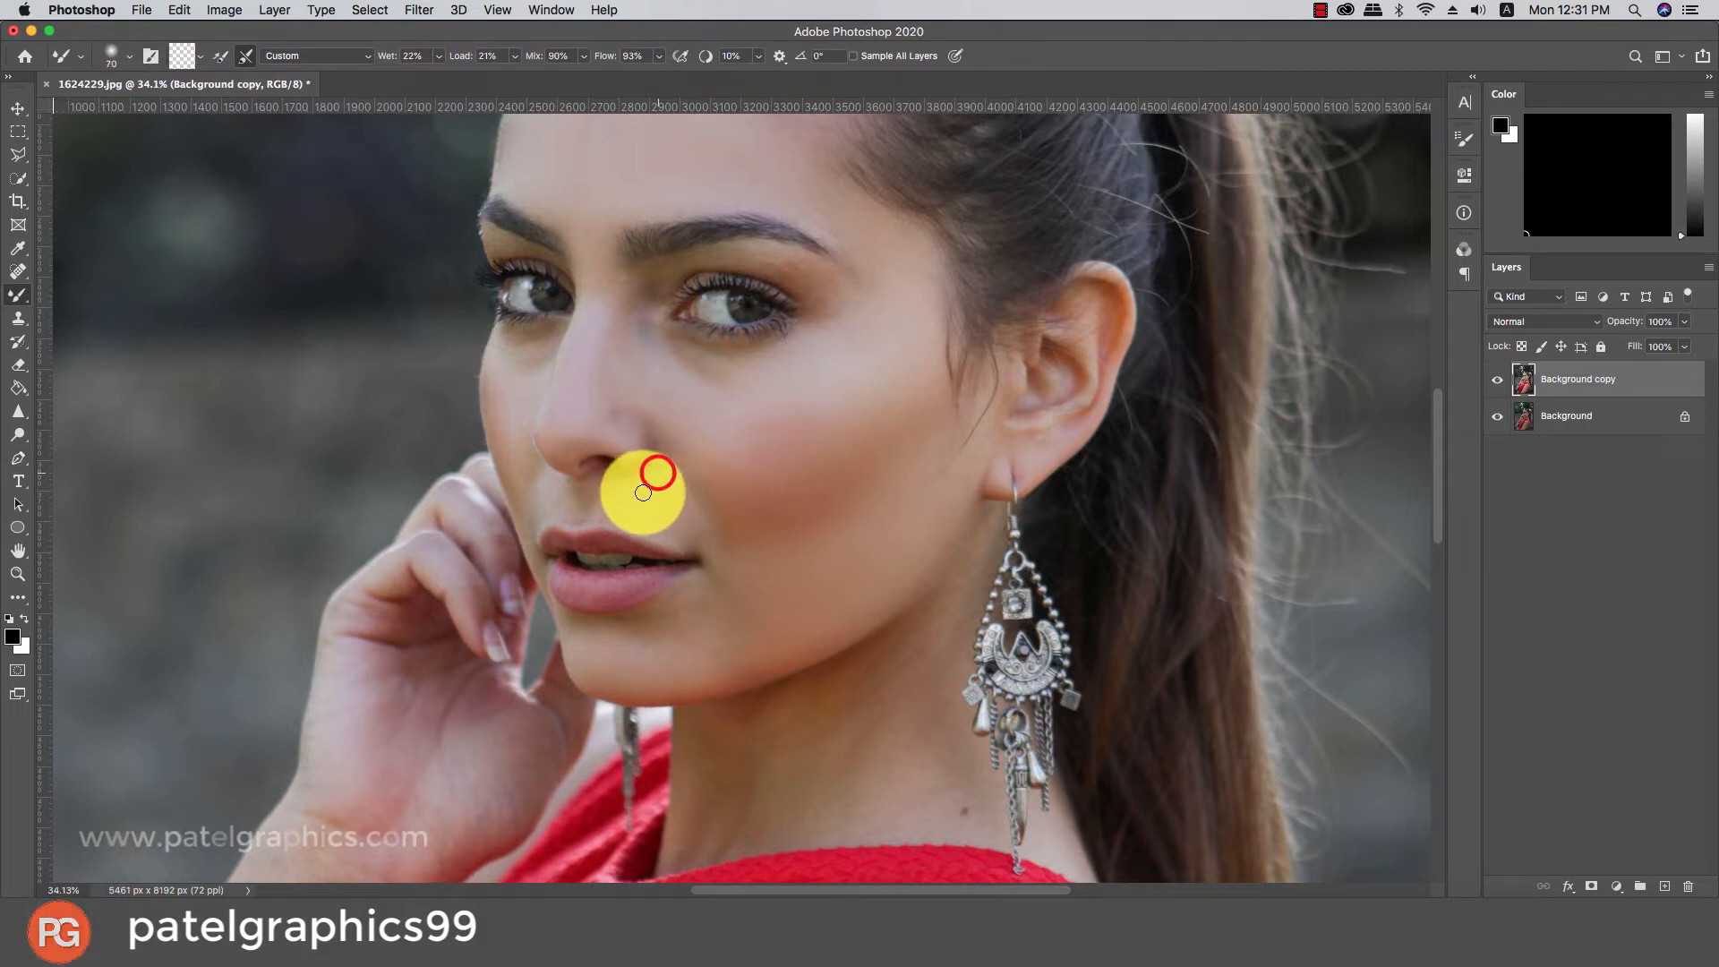
pyautogui.press(']')
pyautogui.press(']')
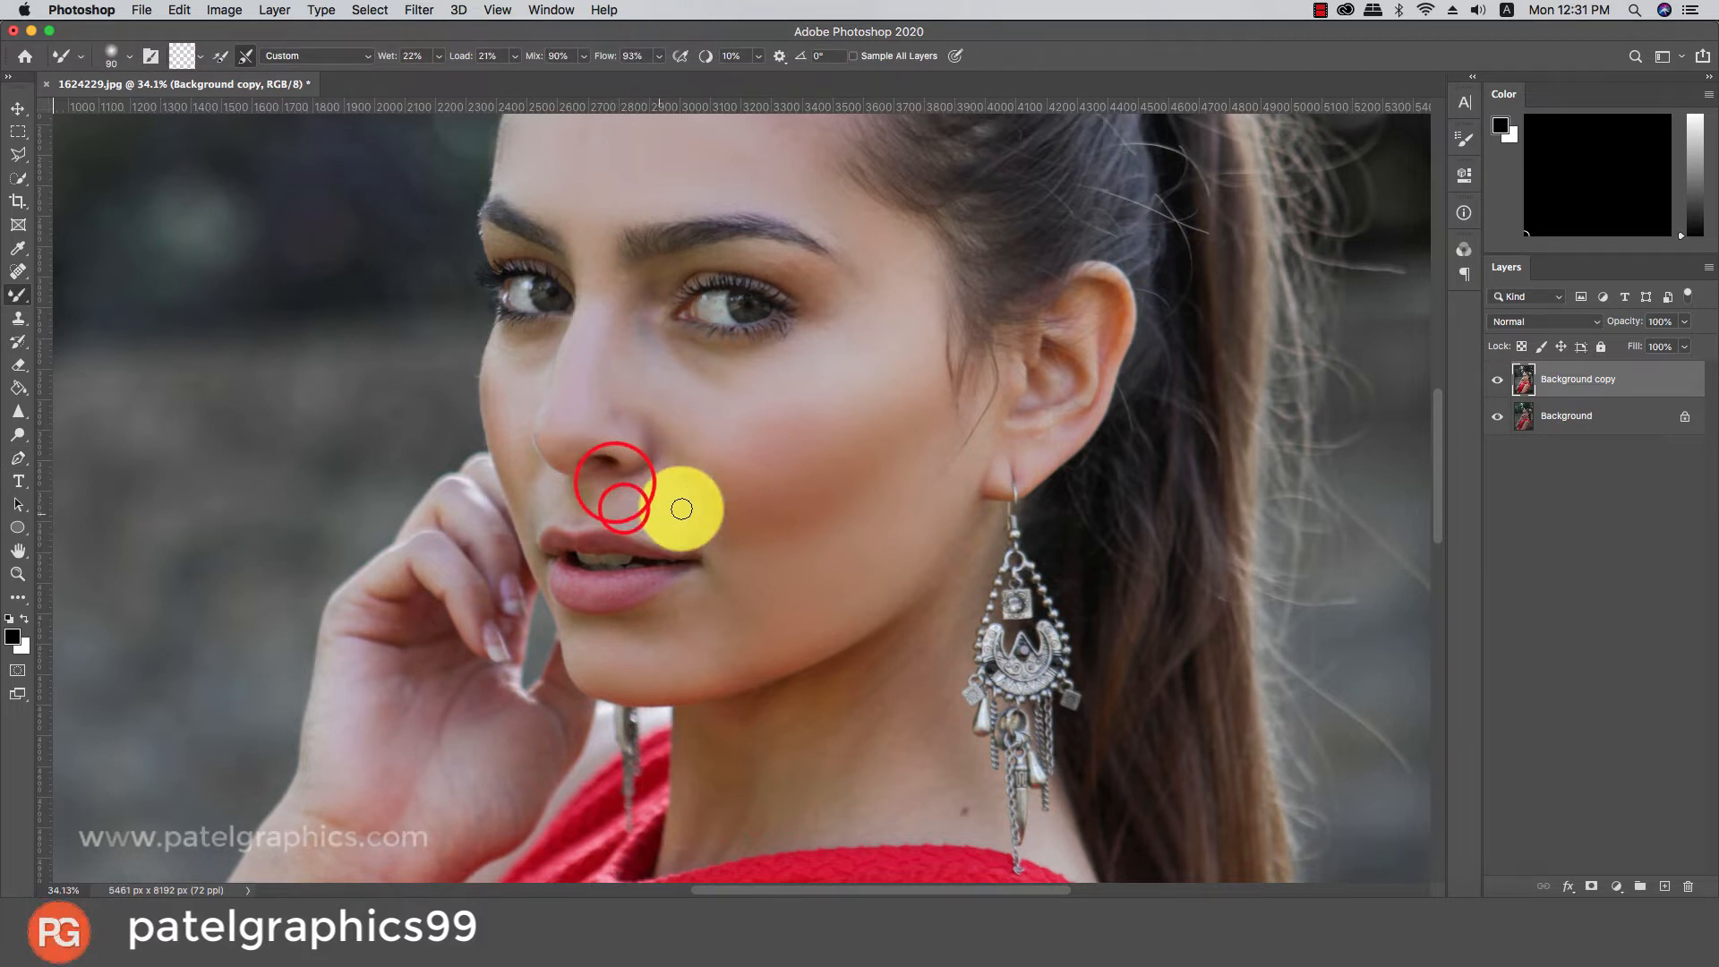
# Smooth the skin of the near arm from the shoulder down to the image's lower edge with the Mixer Brush at about size 600
pyautogui.scroll(-5, 683, 466)
pyautogui.scroll(-6, 884, 400)
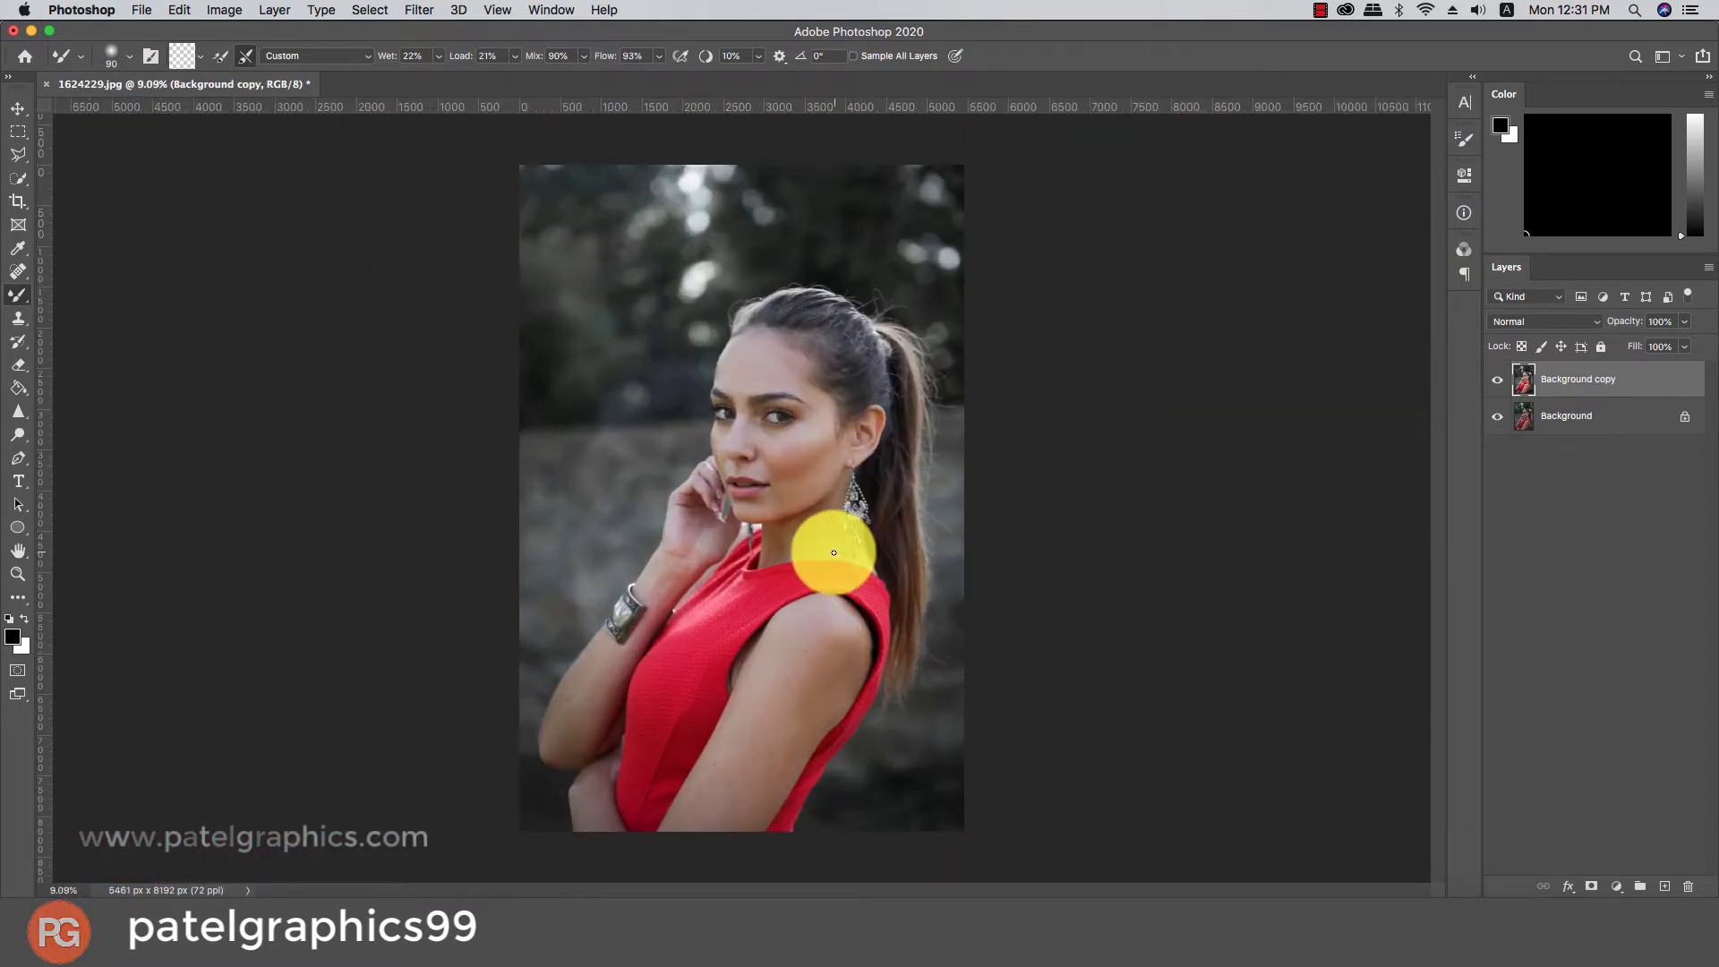
pyautogui.press(']')
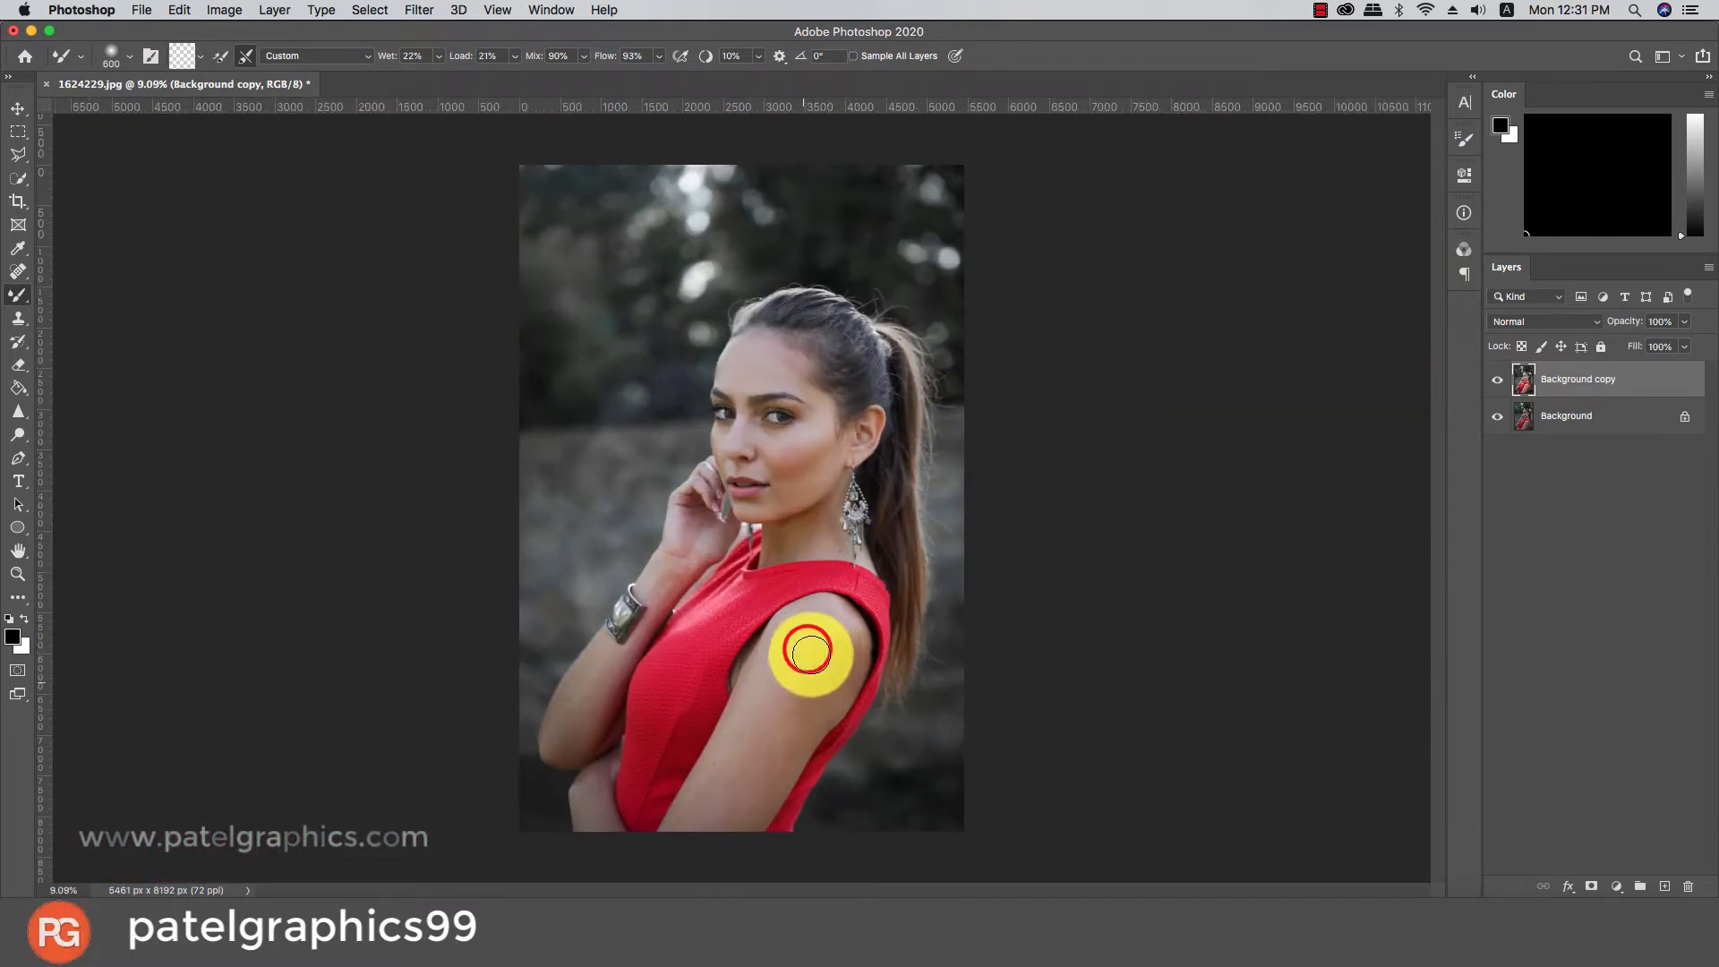
pyautogui.moveTo(811, 654); pyautogui.dragTo(721, 813)
pyautogui.moveTo(716, 751); pyautogui.dragTo(668, 833)
pyautogui.press('[')
pyautogui.moveTo(745, 778); pyautogui.dragTo(687, 857)
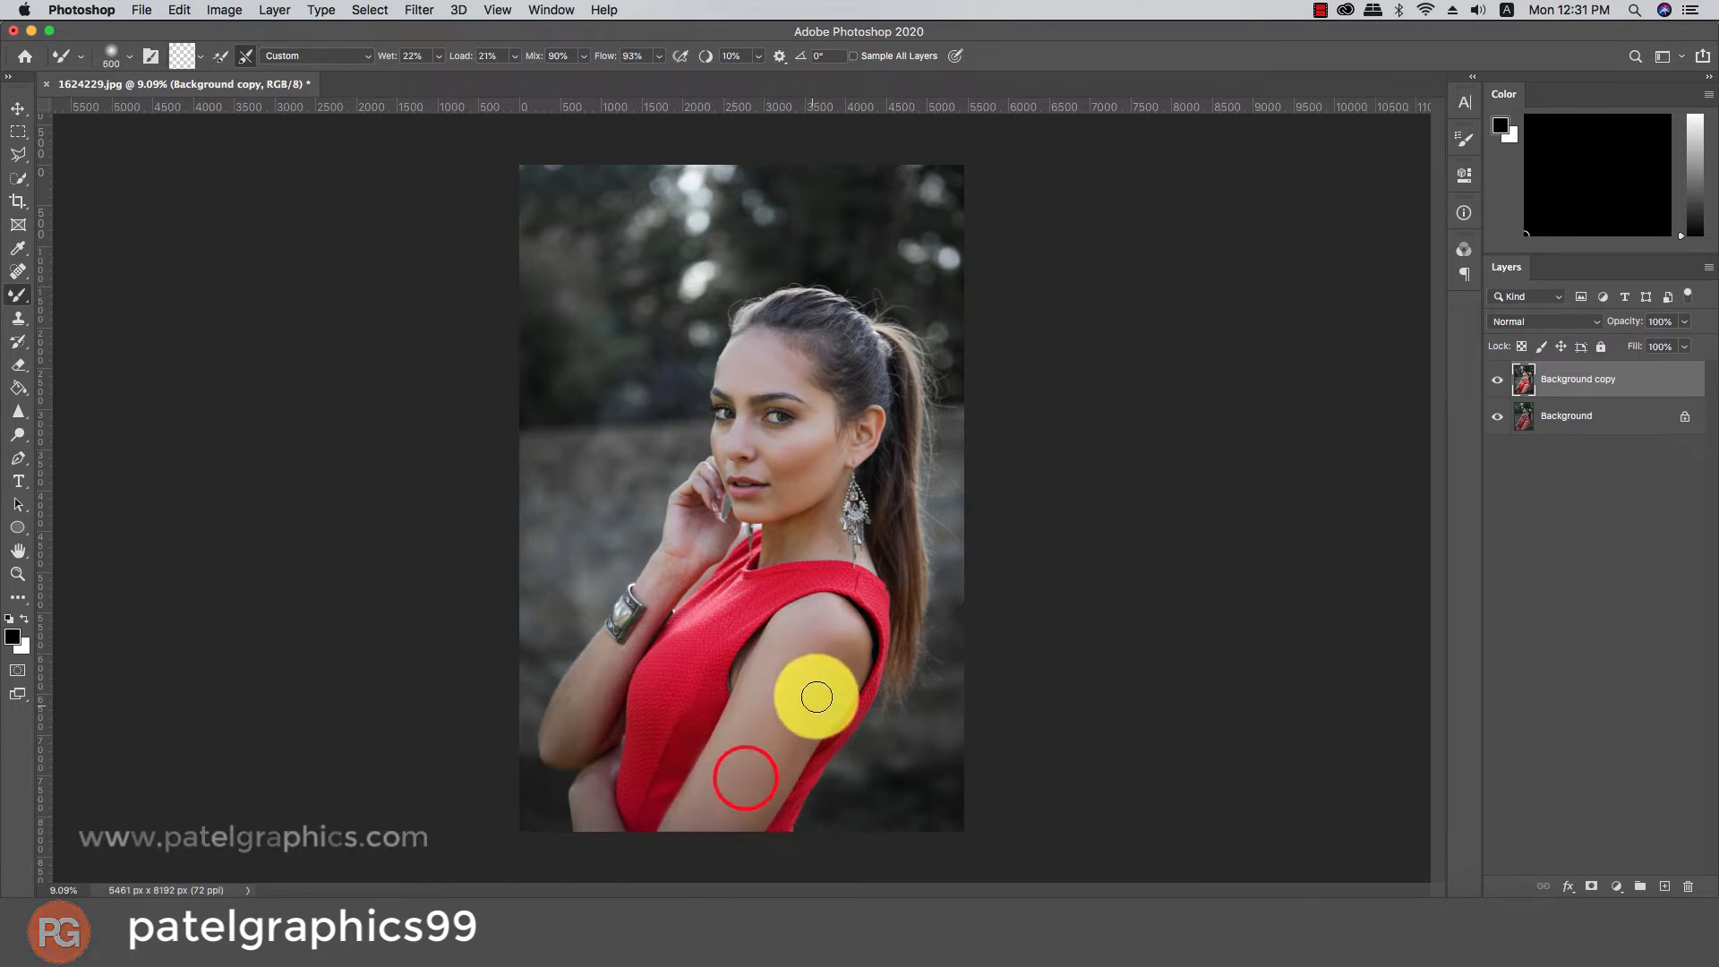
pyautogui.moveTo(817, 682); pyautogui.dragTo(740, 844)
pyautogui.moveTo(826, 685)
pyautogui.mouseDown()
pyautogui.moveTo(843, 656)
pyautogui.moveTo(819, 659)
pyautogui.moveTo(819, 624)
pyautogui.mouseUp()
# Smooth the far forearm and the wrist above the bracelet with the Mixer Brush, reducing its size from 400 to 250
pyautogui.press('[')
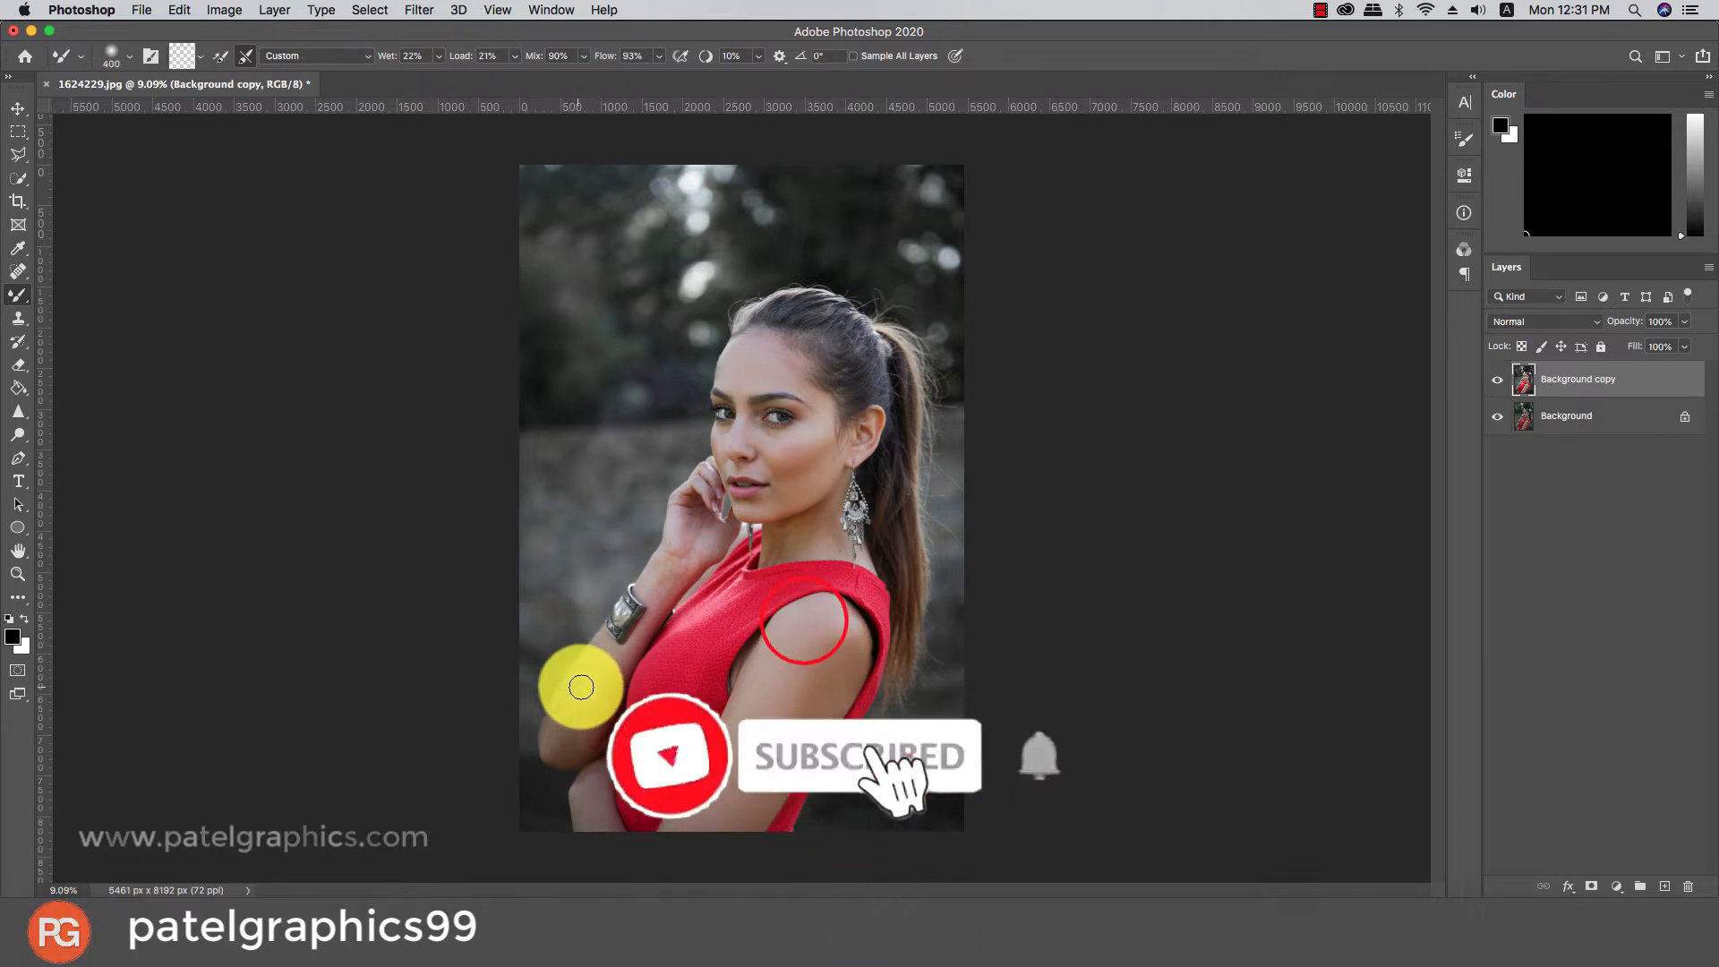
pyautogui.moveTo(587, 684)
pyautogui.mouseDown()
pyautogui.moveTo(557, 748)
pyautogui.moveTo(621, 659)
pyautogui.mouseUp()
pyautogui.press('[')
pyautogui.press('[')
pyautogui.moveTo(657, 591); pyautogui.dragTo(708, 526)
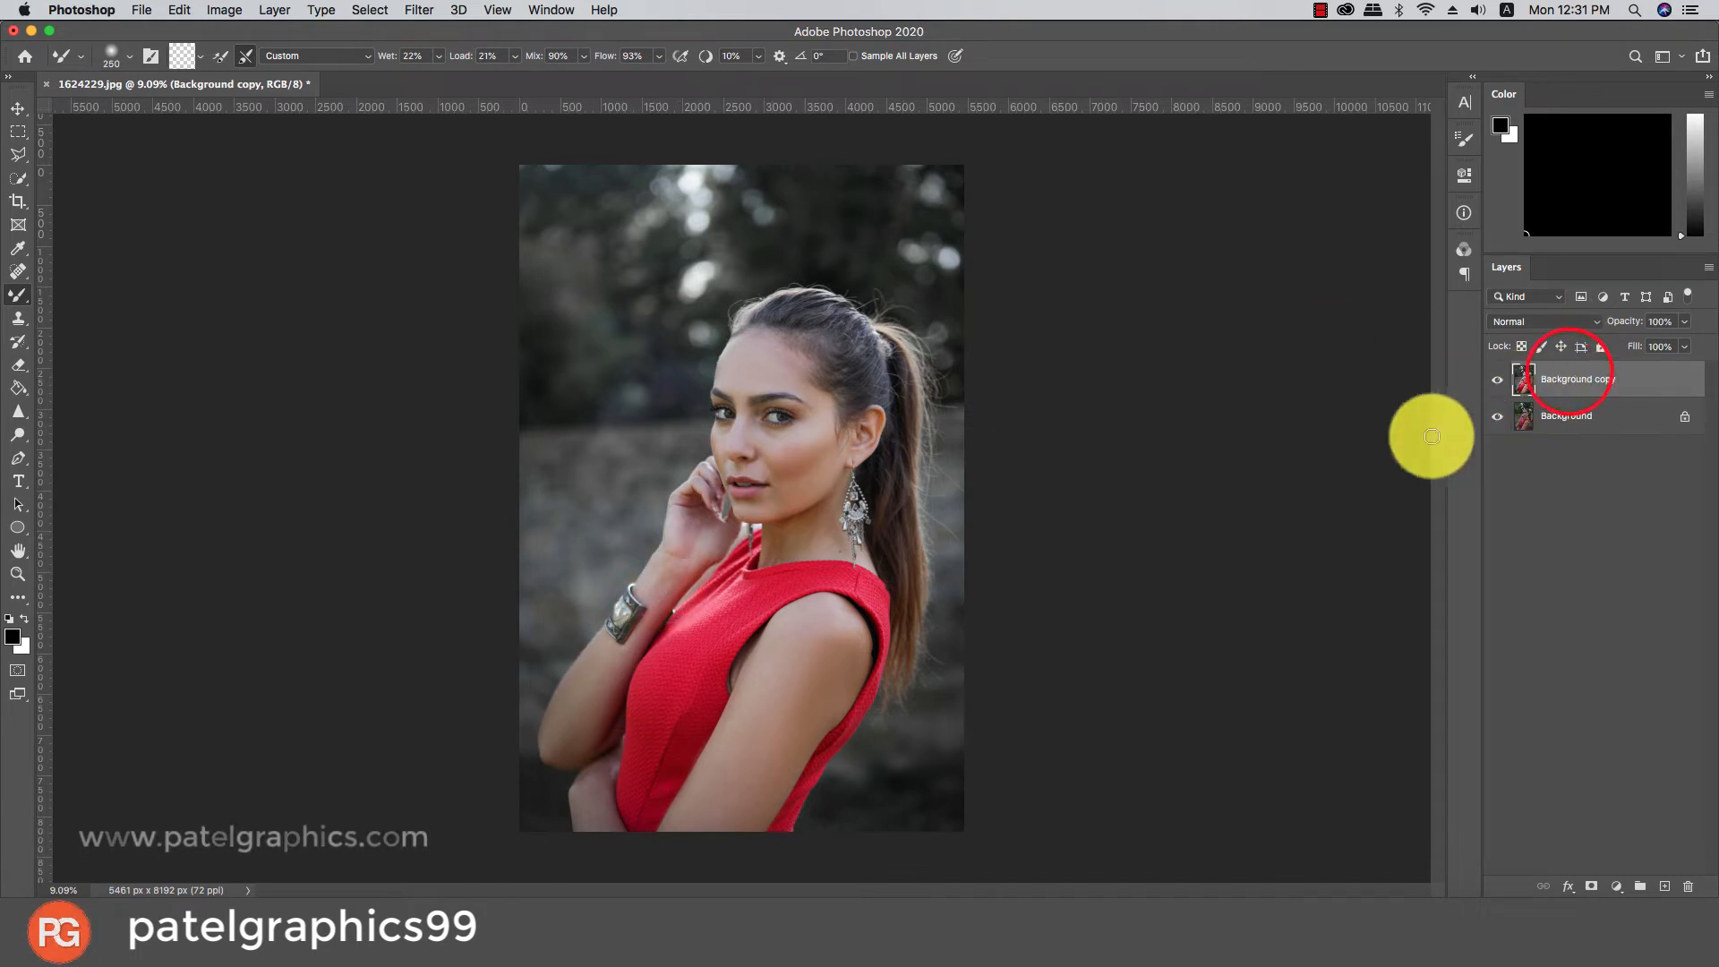
# Add a Color Lookup adjustment layer above Background copy using the 2Strip.look 3D LUT
pyautogui.click(1616, 886)
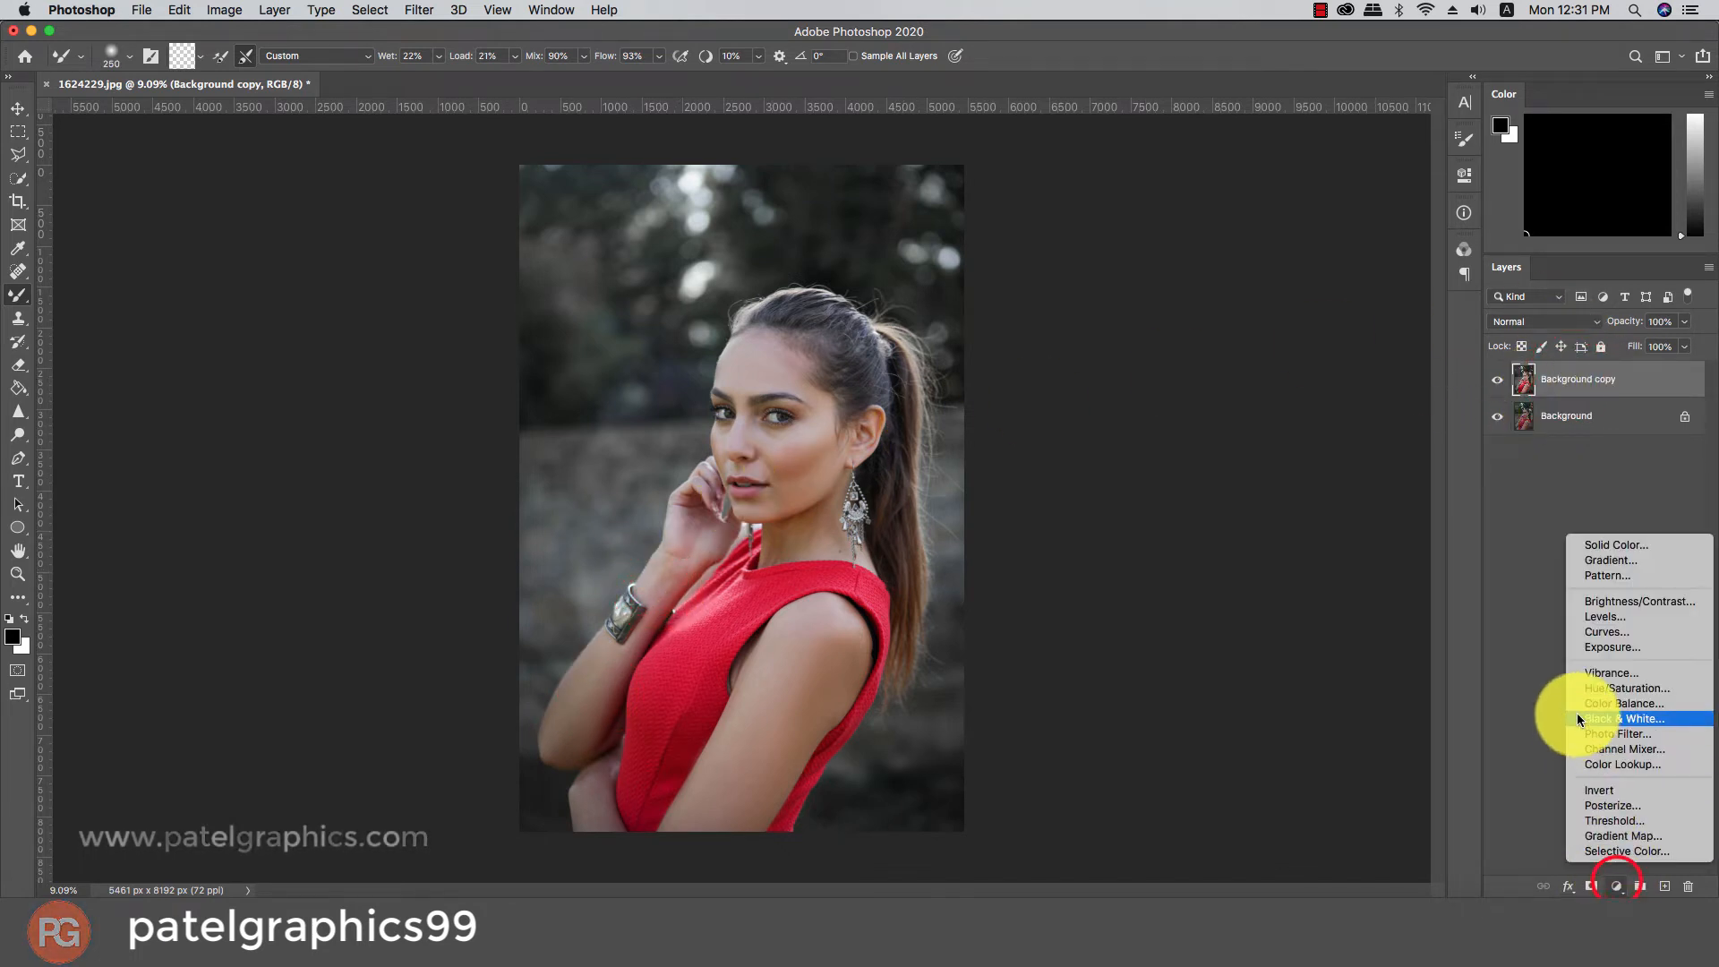
pyautogui.click(1601, 763)
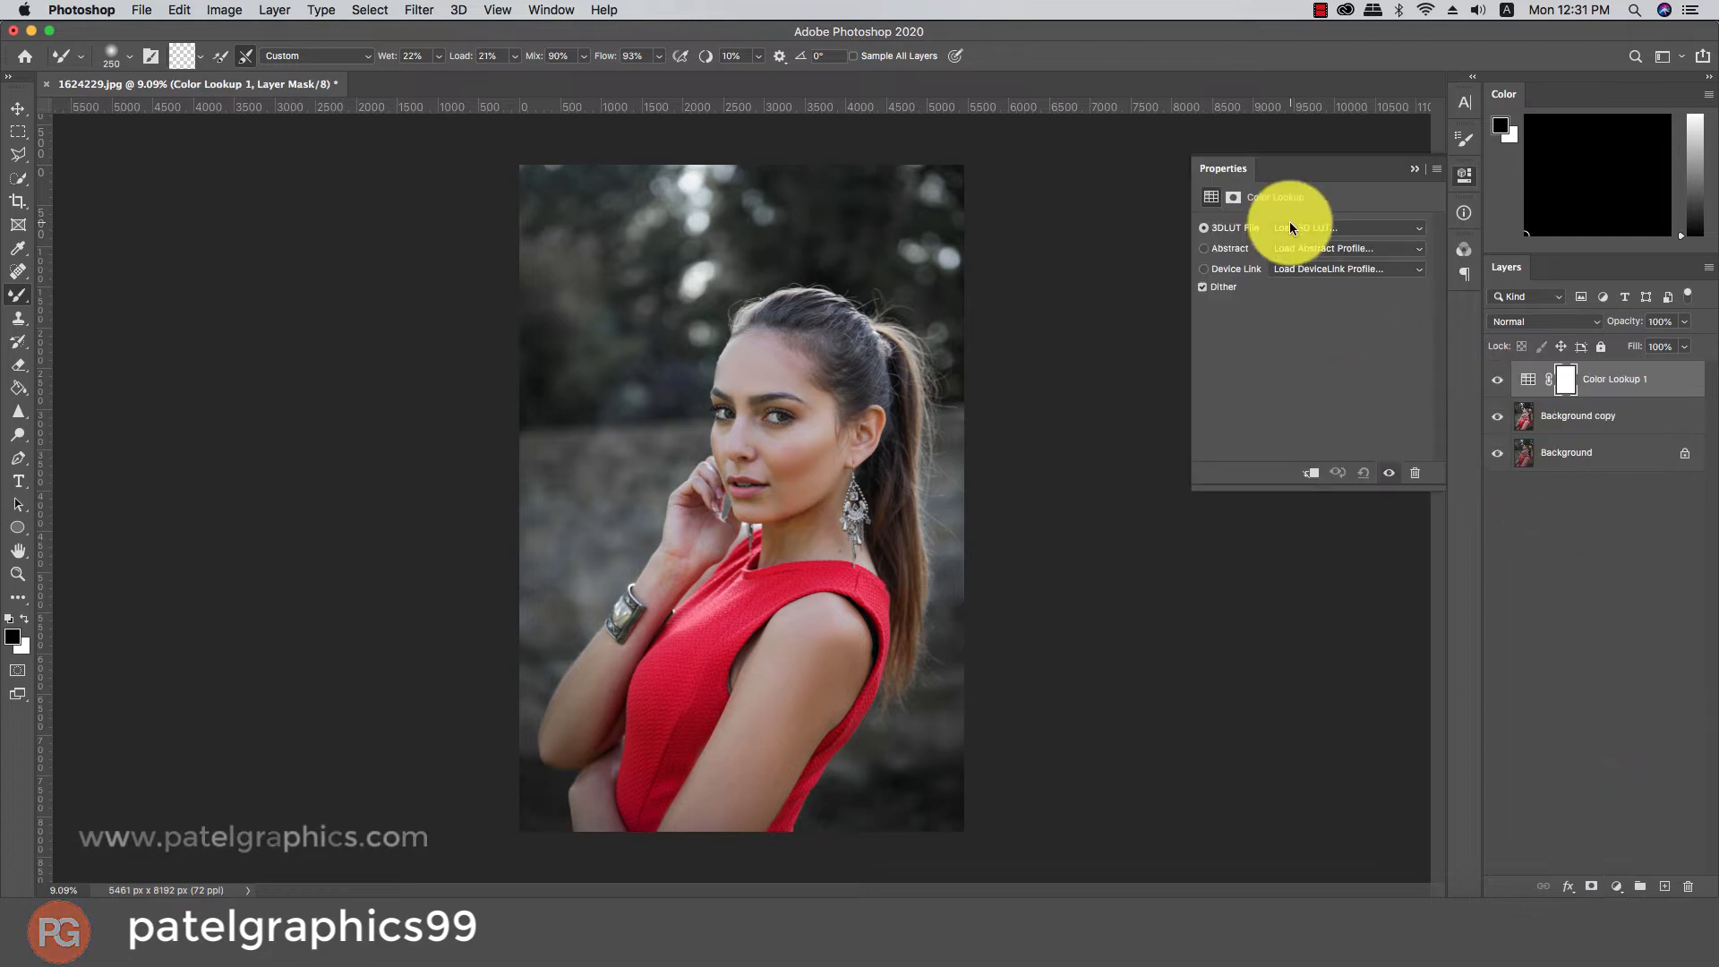
pyautogui.click(1289, 223)
pyautogui.click(1301, 275)
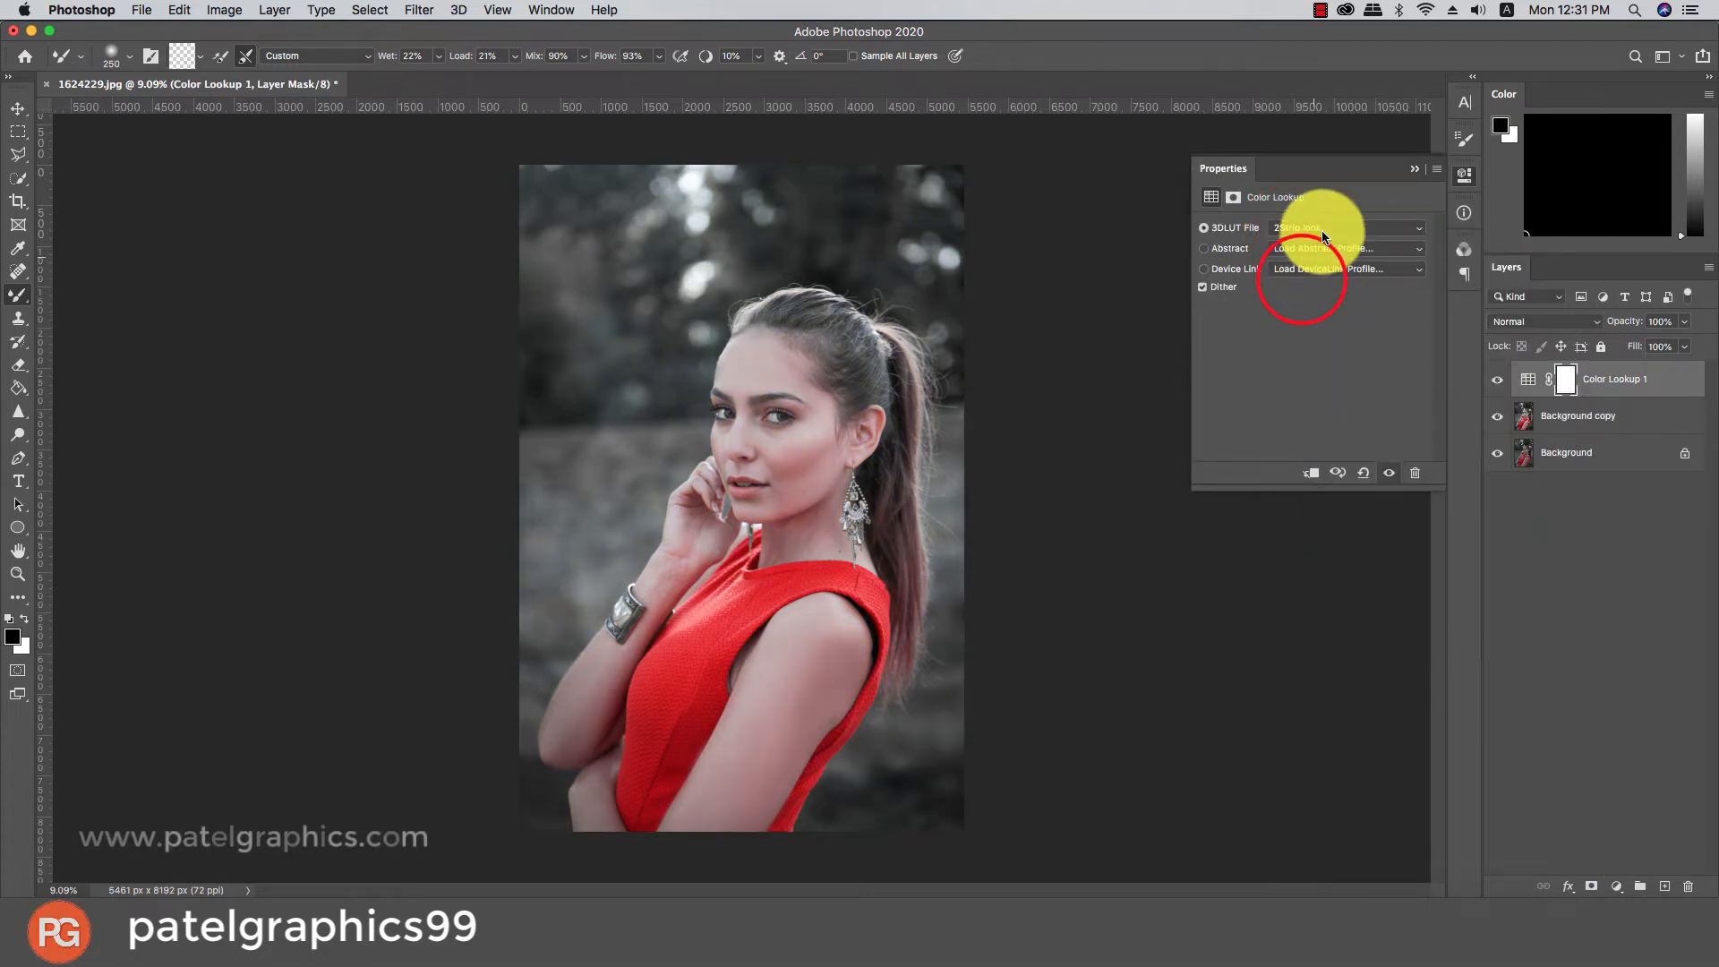
pyautogui.click(1411, 170)
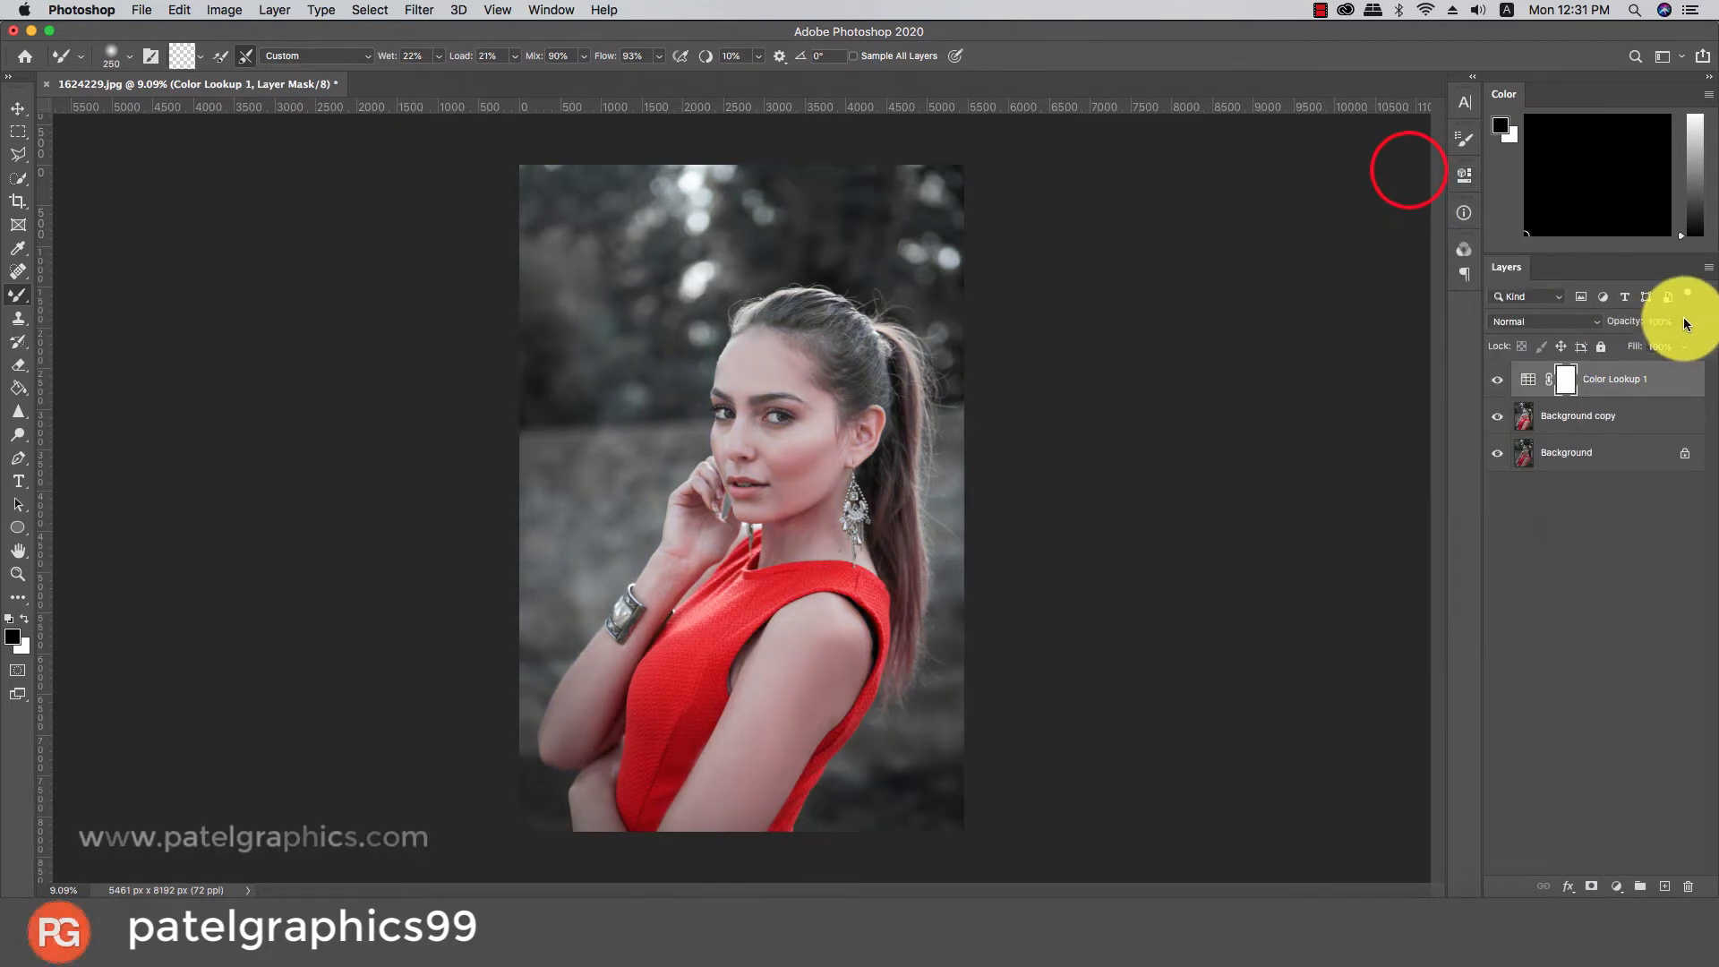
pyautogui.moveTo(1598, 342); pyautogui.dragTo(1710, 342)
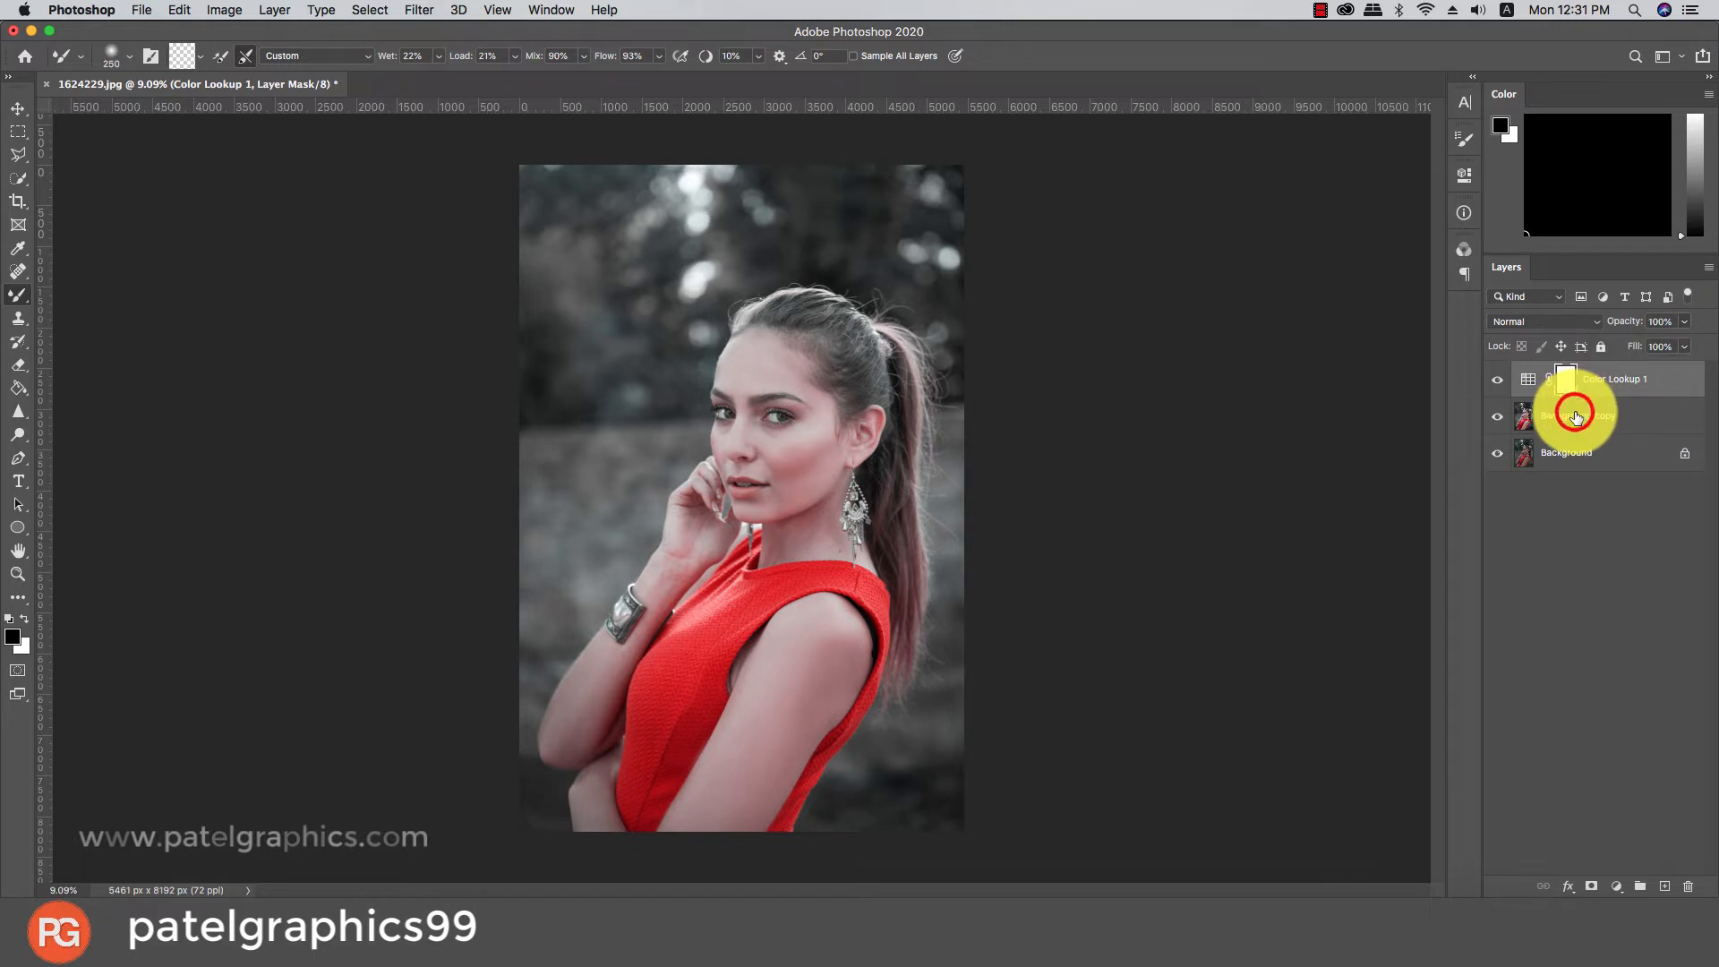
# Add a second Color Lookup adjustment directly above Background copy, compare several 3D LUTs and apply filmstock_50.3dl
pyautogui.click(1575, 415)
pyautogui.click(1615, 887)
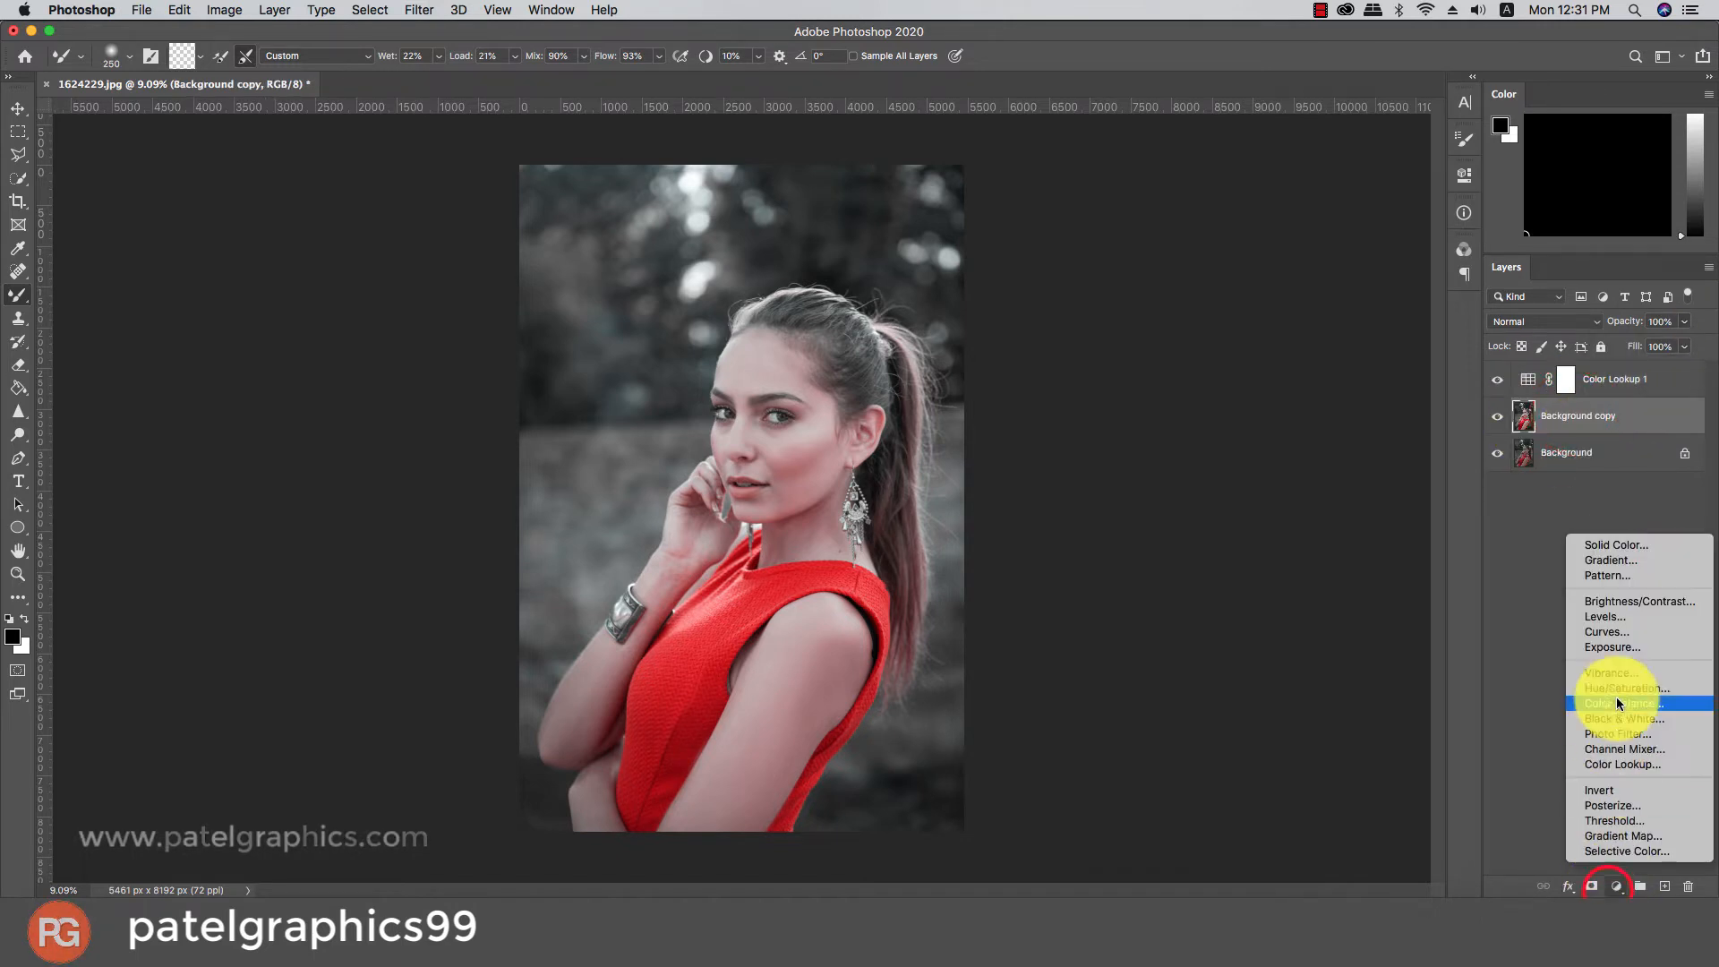
pyautogui.click(1626, 766)
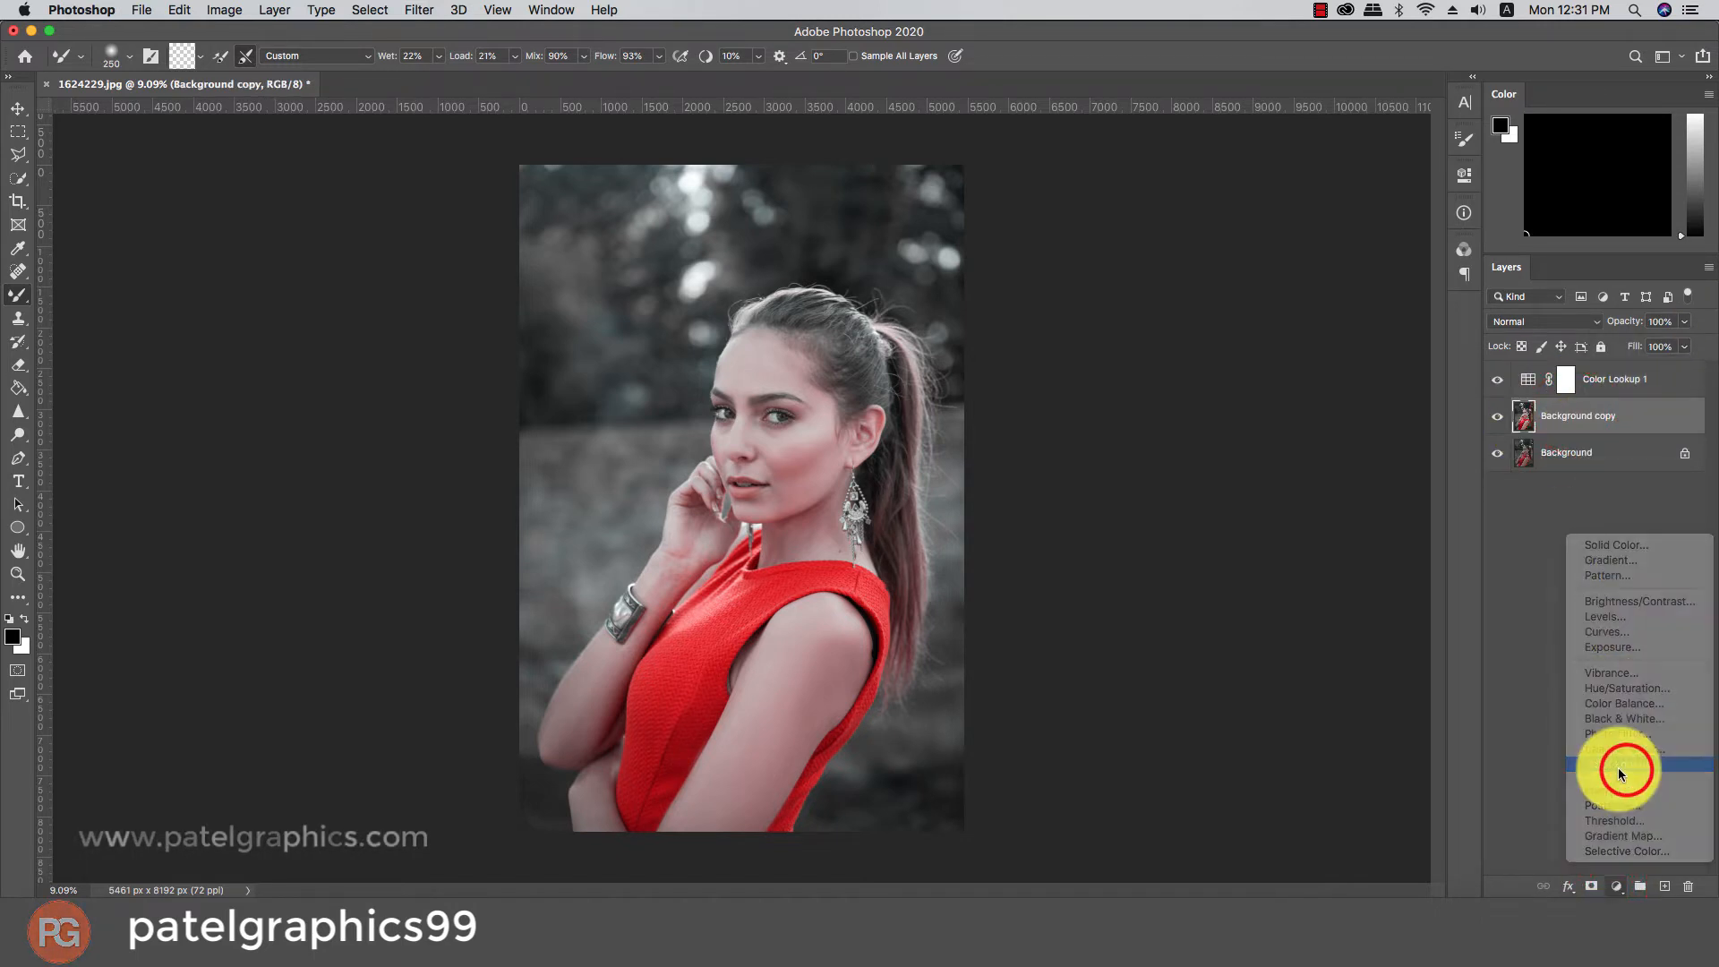
pyautogui.click(1280, 227)
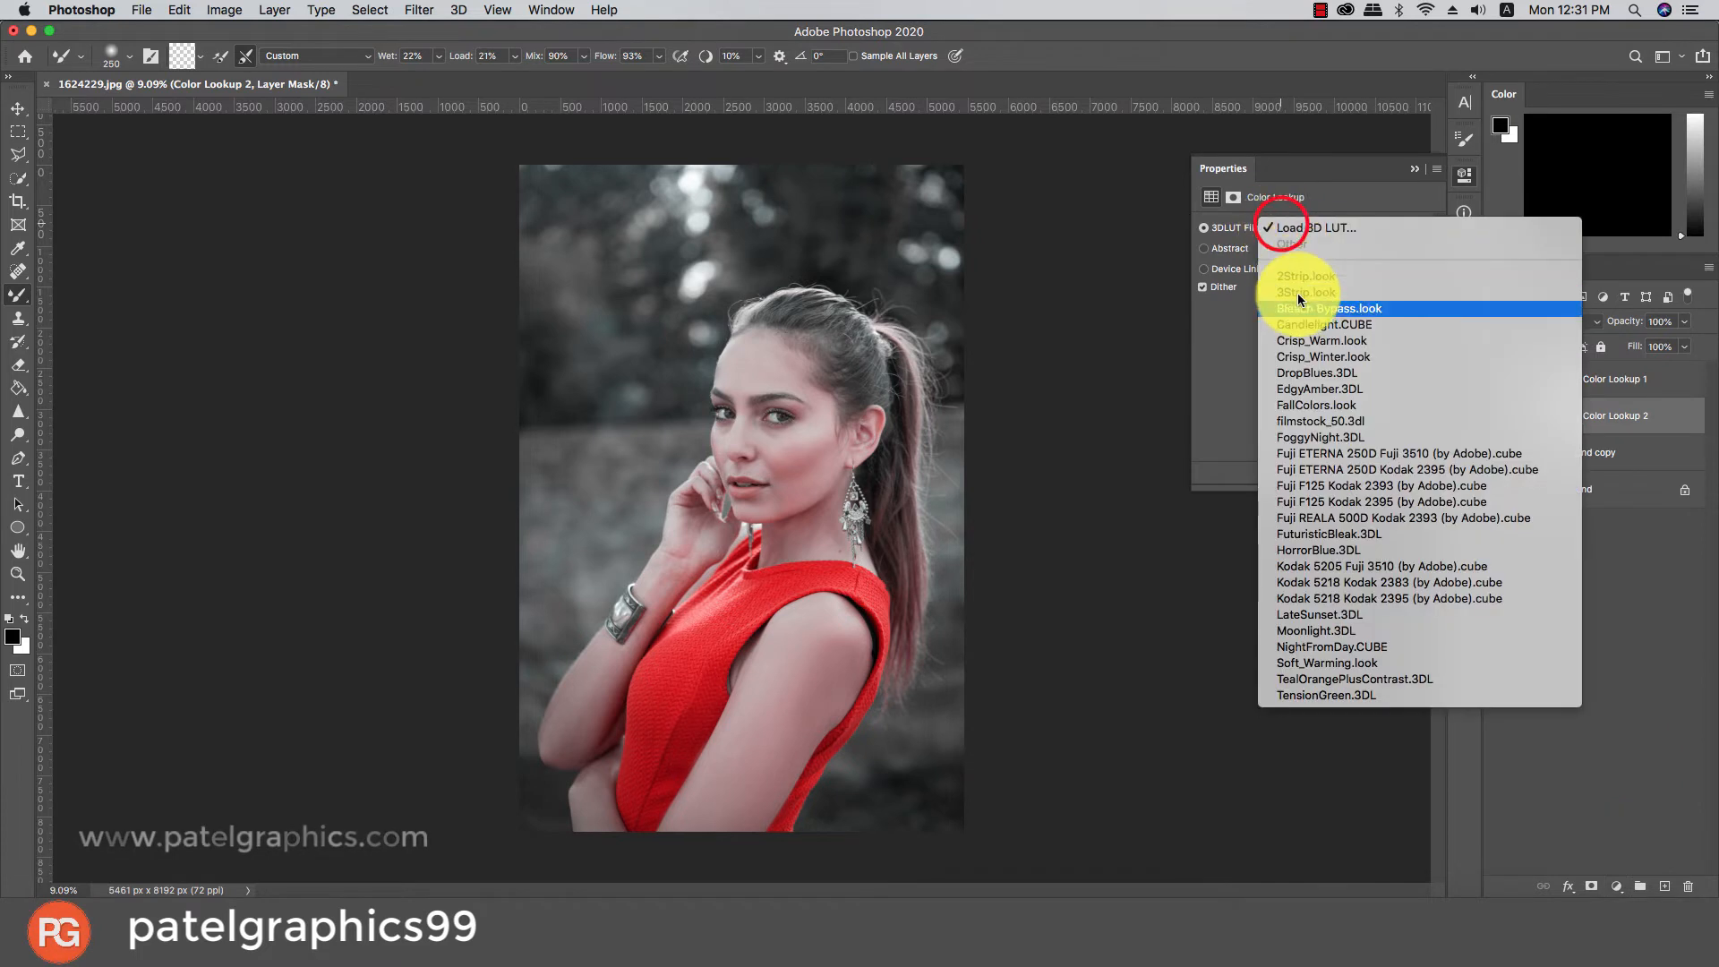
pyautogui.click(1298, 401)
pyautogui.click(1302, 229)
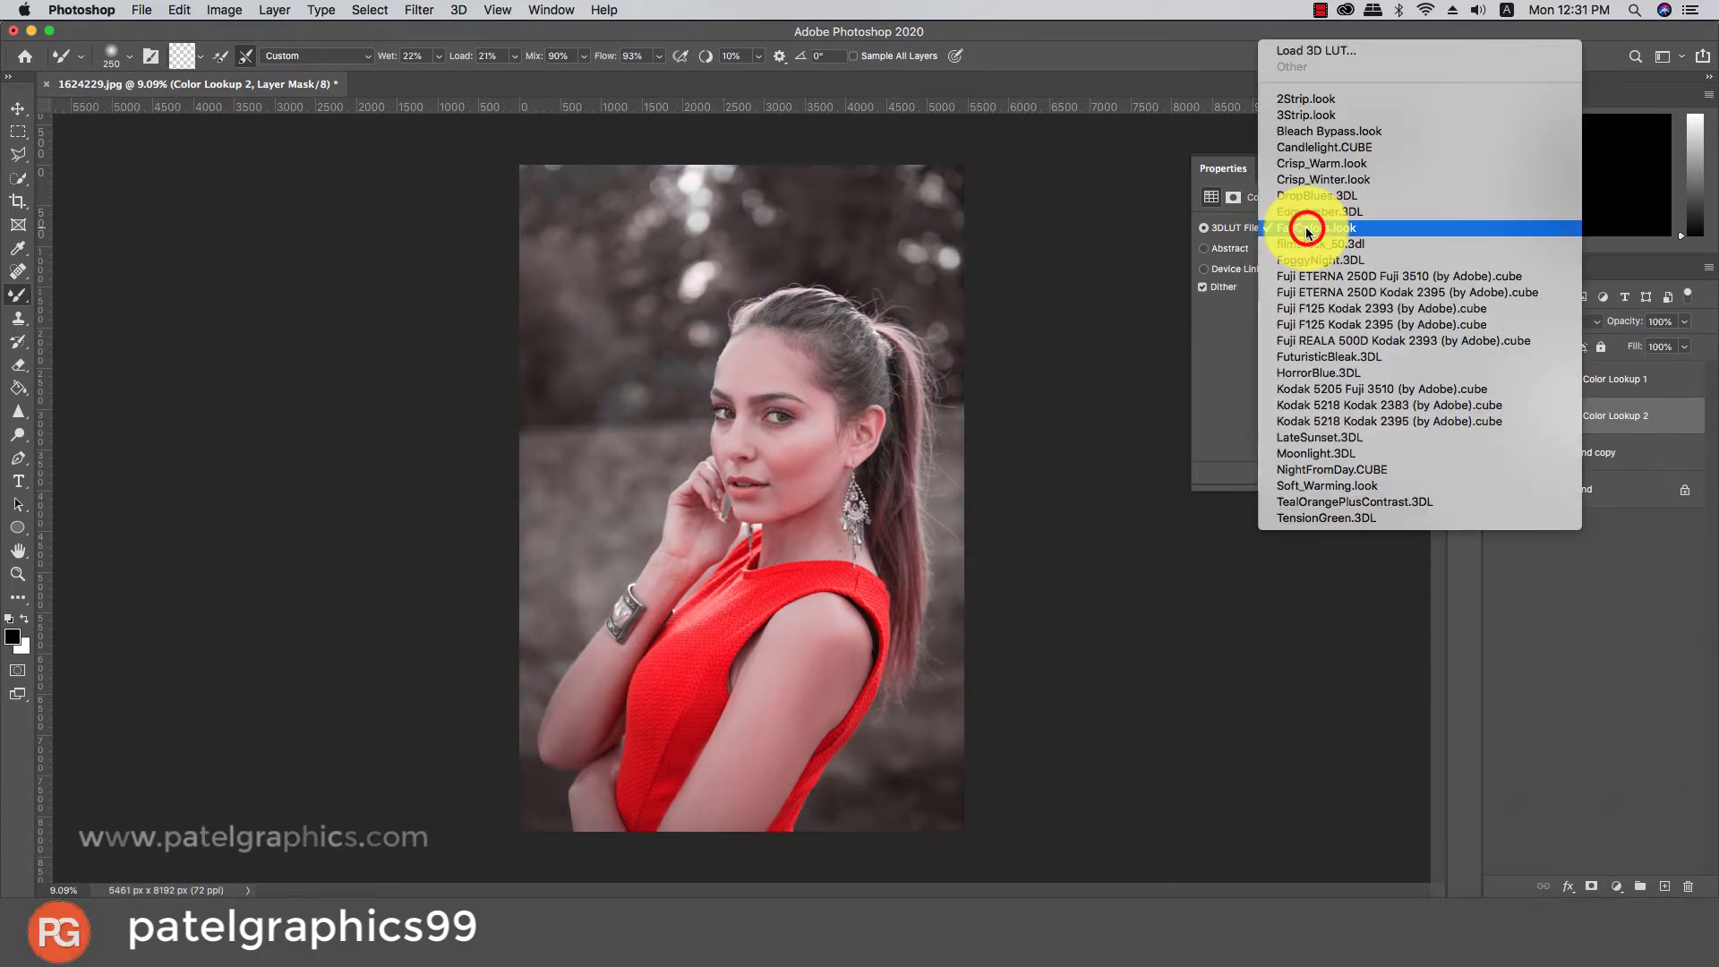
pyautogui.click(1298, 231)
pyautogui.click(1295, 227)
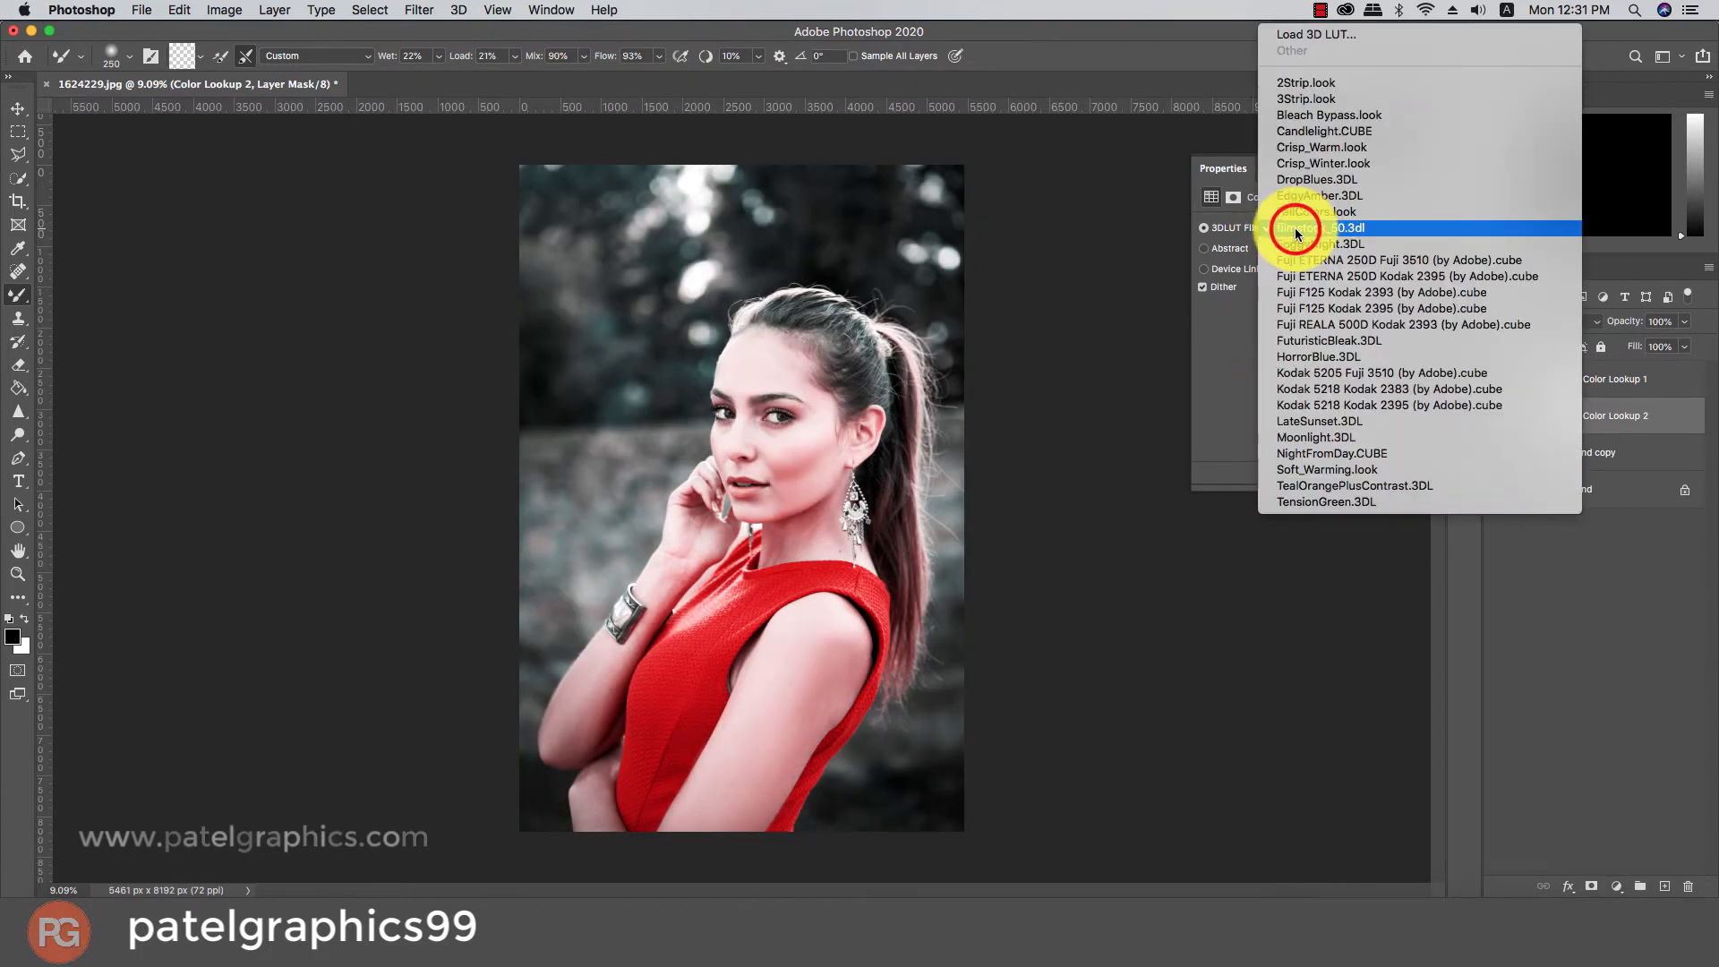
pyautogui.click(1296, 253)
pyautogui.click(1298, 231)
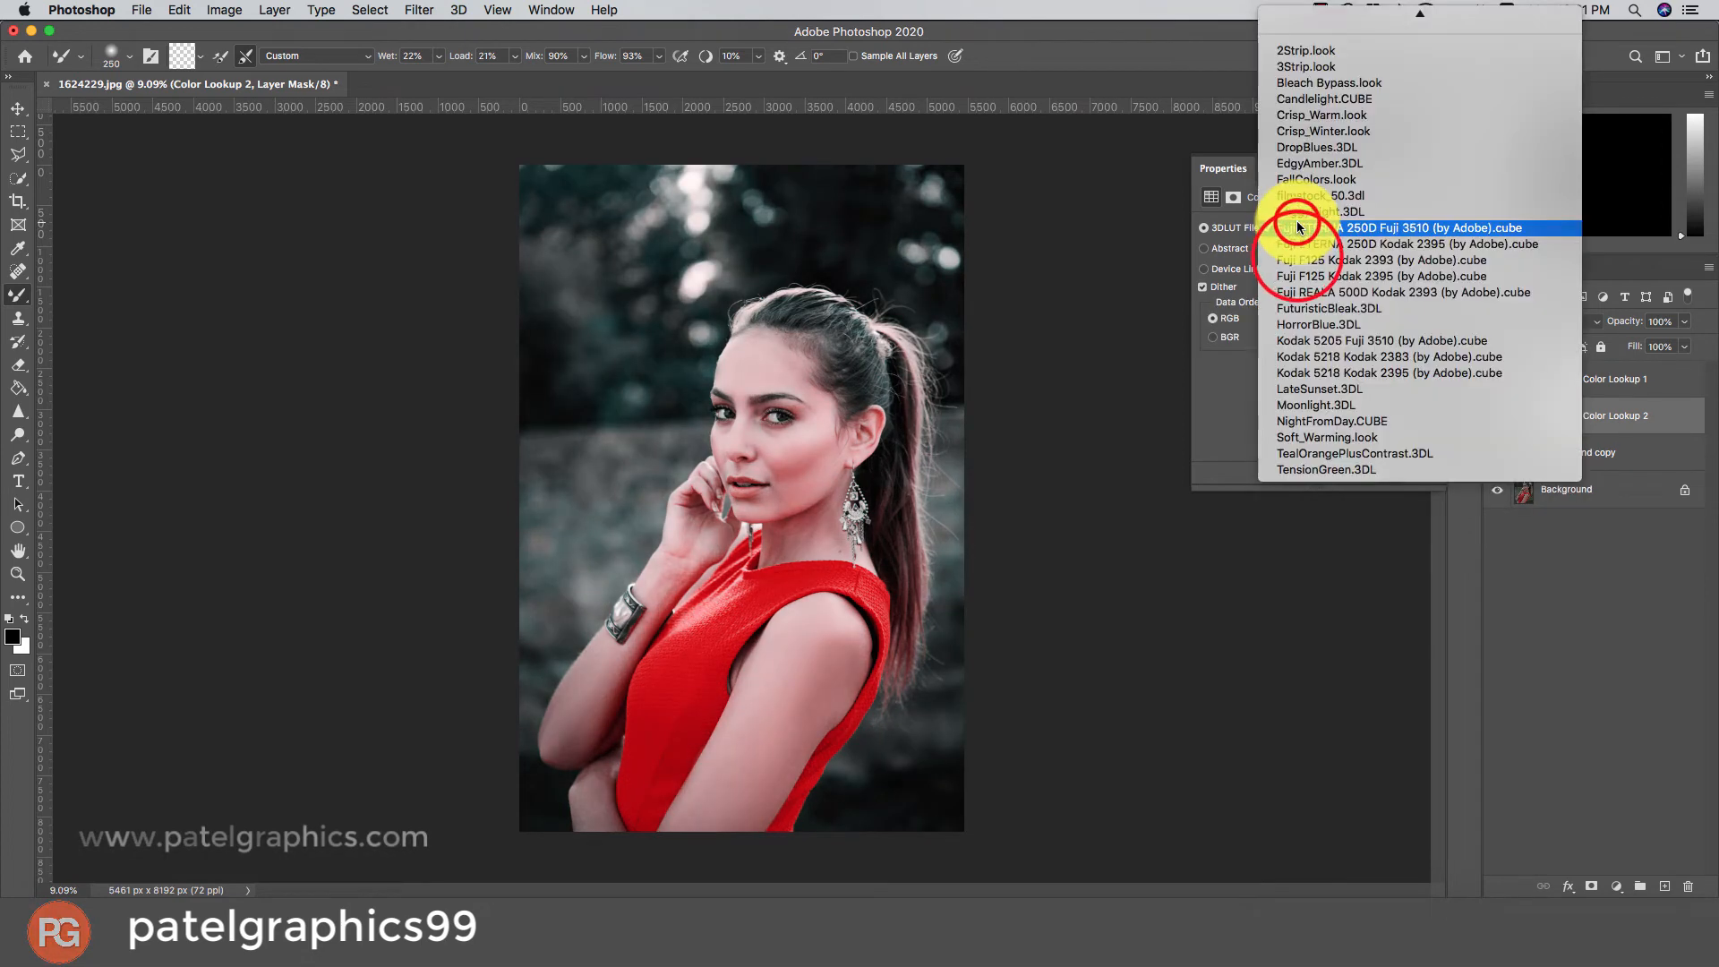
pyautogui.click(1298, 198)
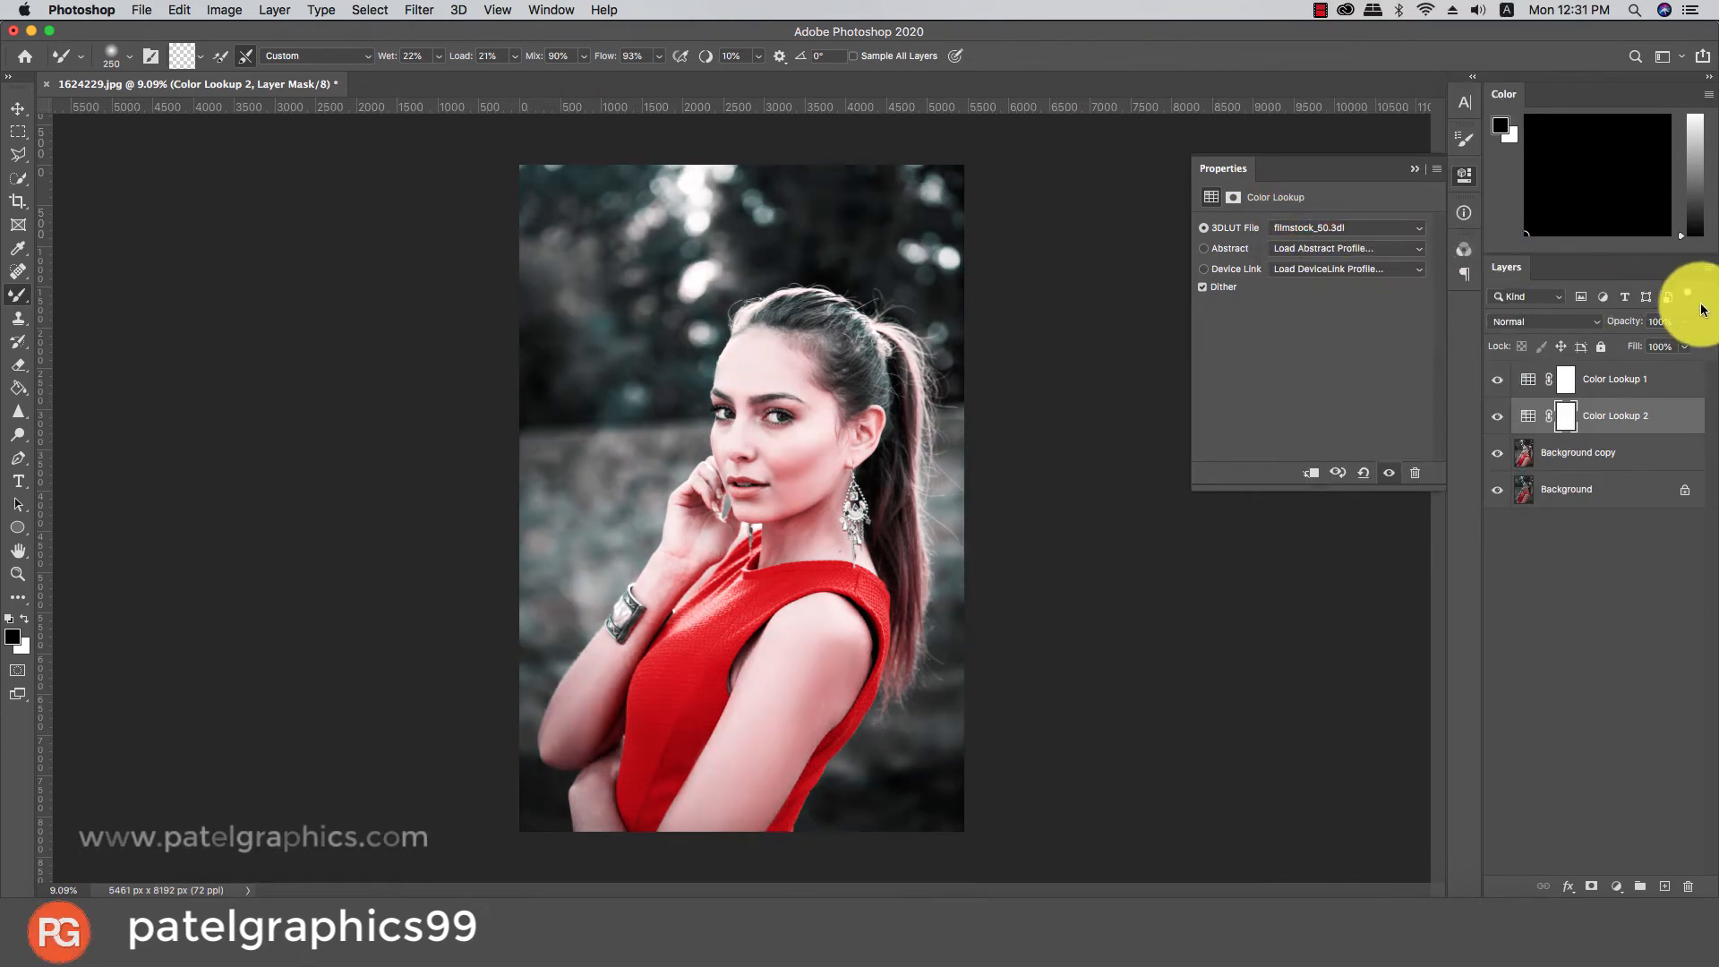
# Lower the opacity of the filmstock_50.3dl Color Lookup layer to 24%
pyautogui.moveTo(1681, 327); pyautogui.dragTo(1609, 347)
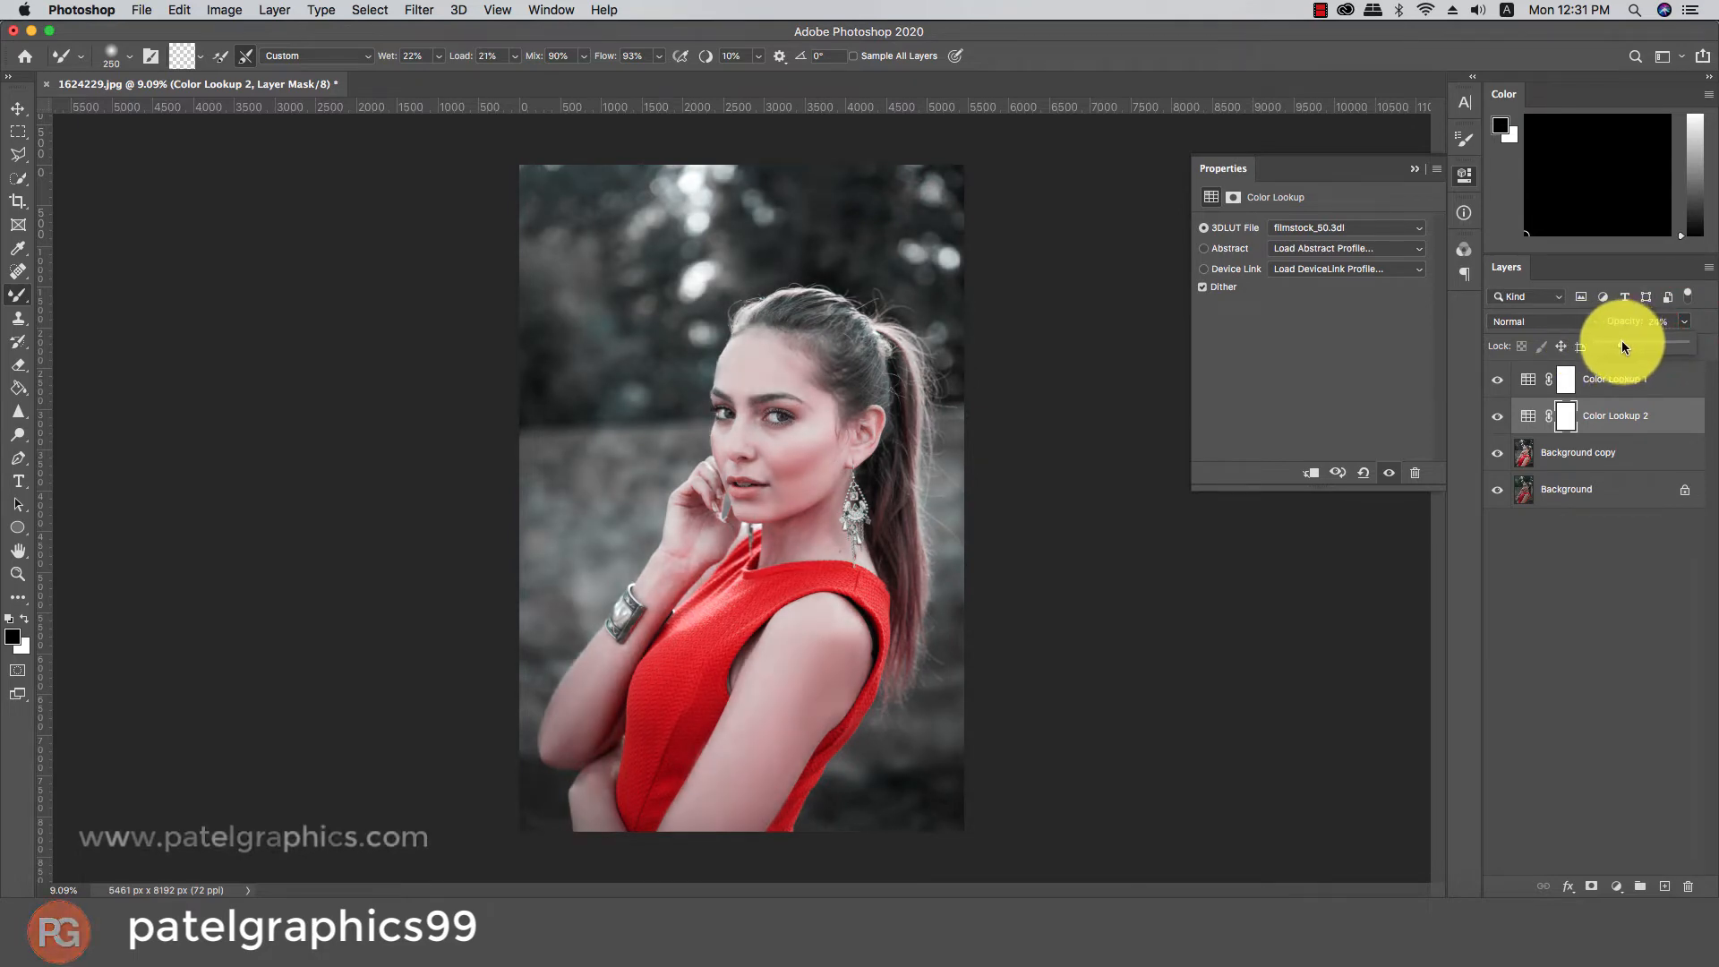
pyautogui.scroll(5, 756, 364)
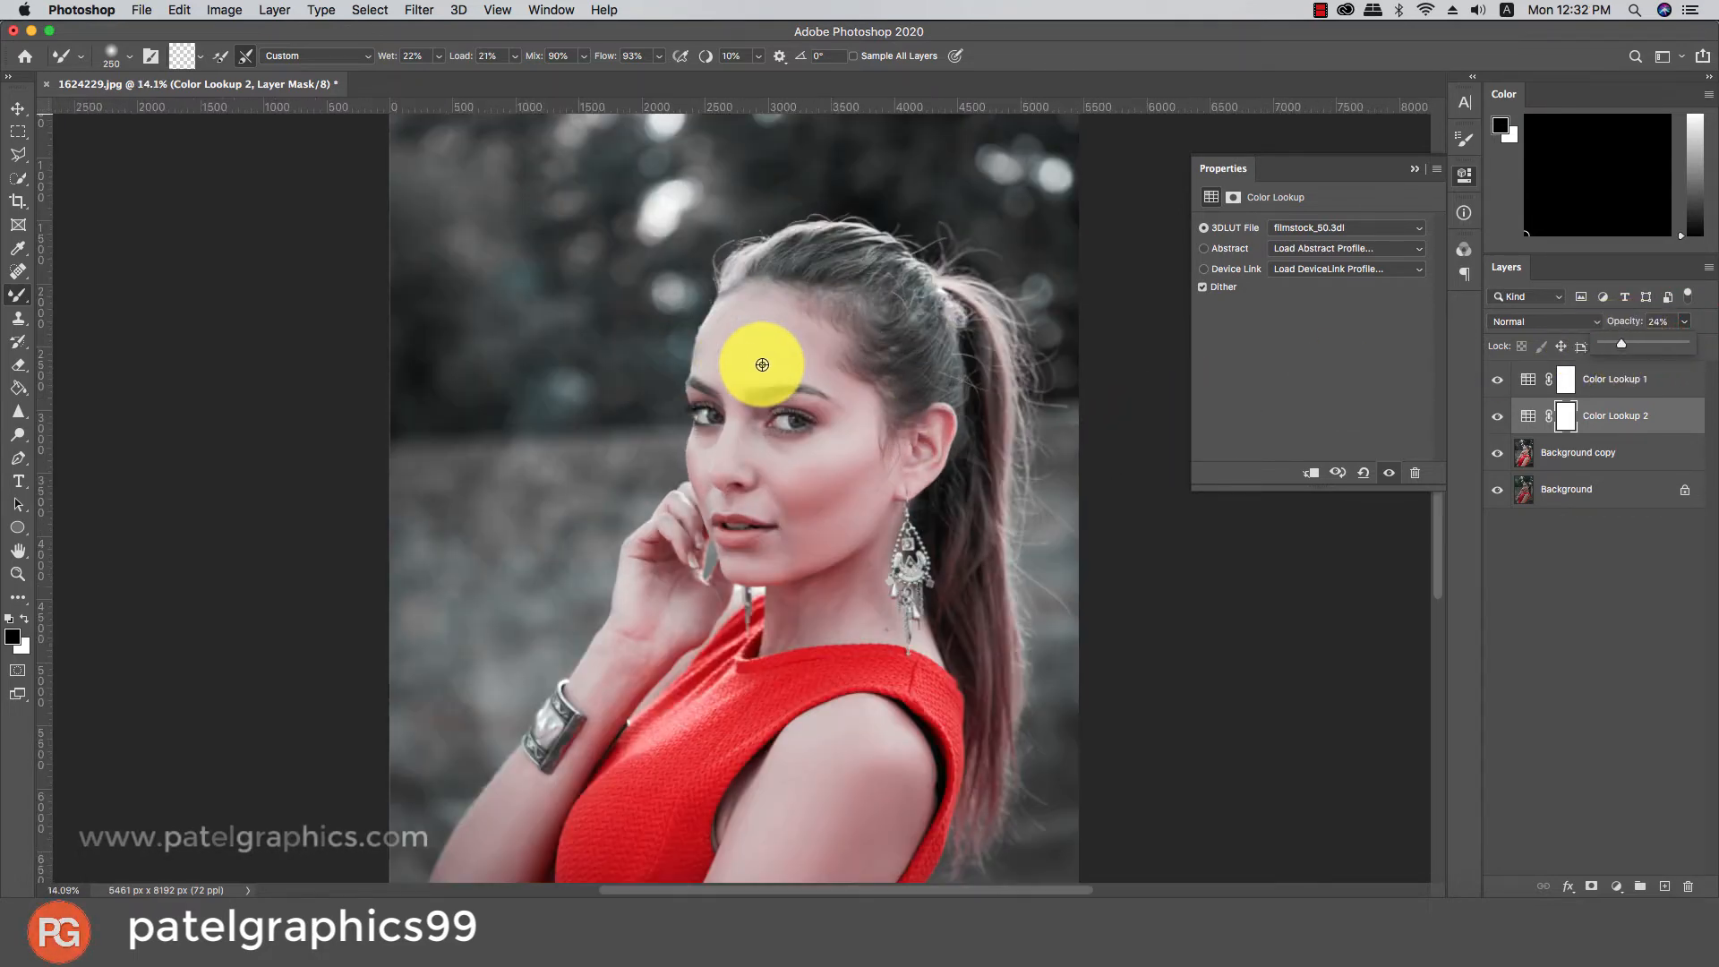
pyautogui.scroll(-3, 757, 364)
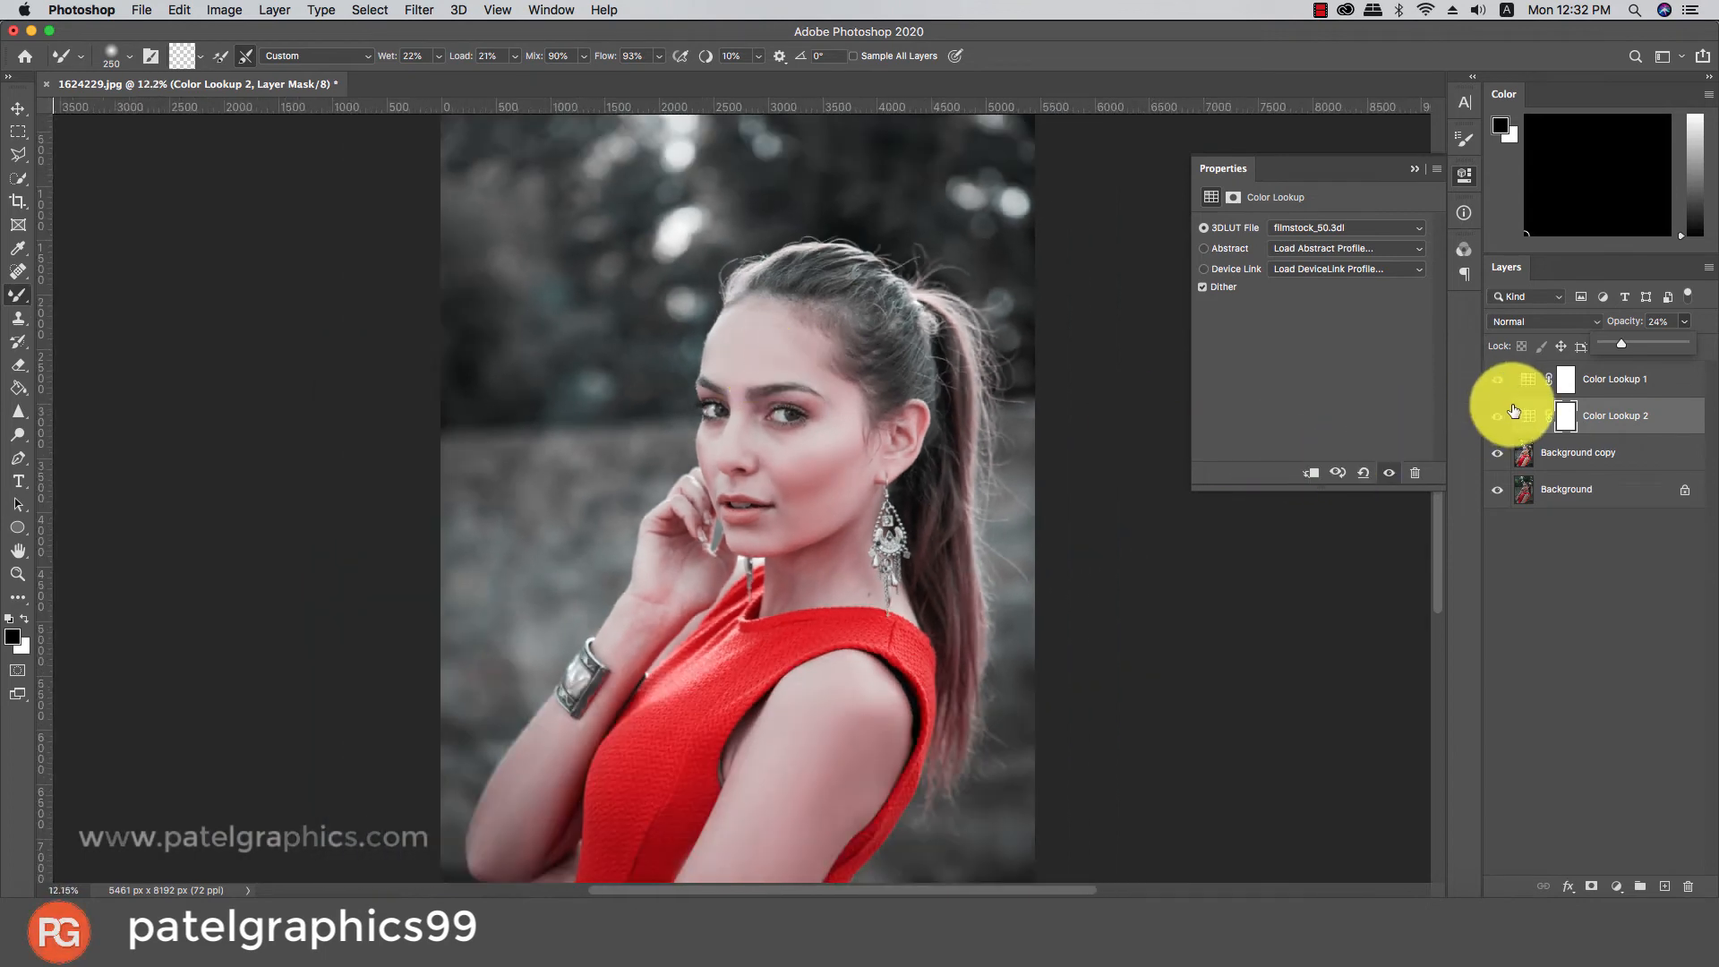
# Select the 2Strip.look Color Lookup layer and reduce its opacity to 71%
pyautogui.click(1603, 414)
pyautogui.click(1607, 376)
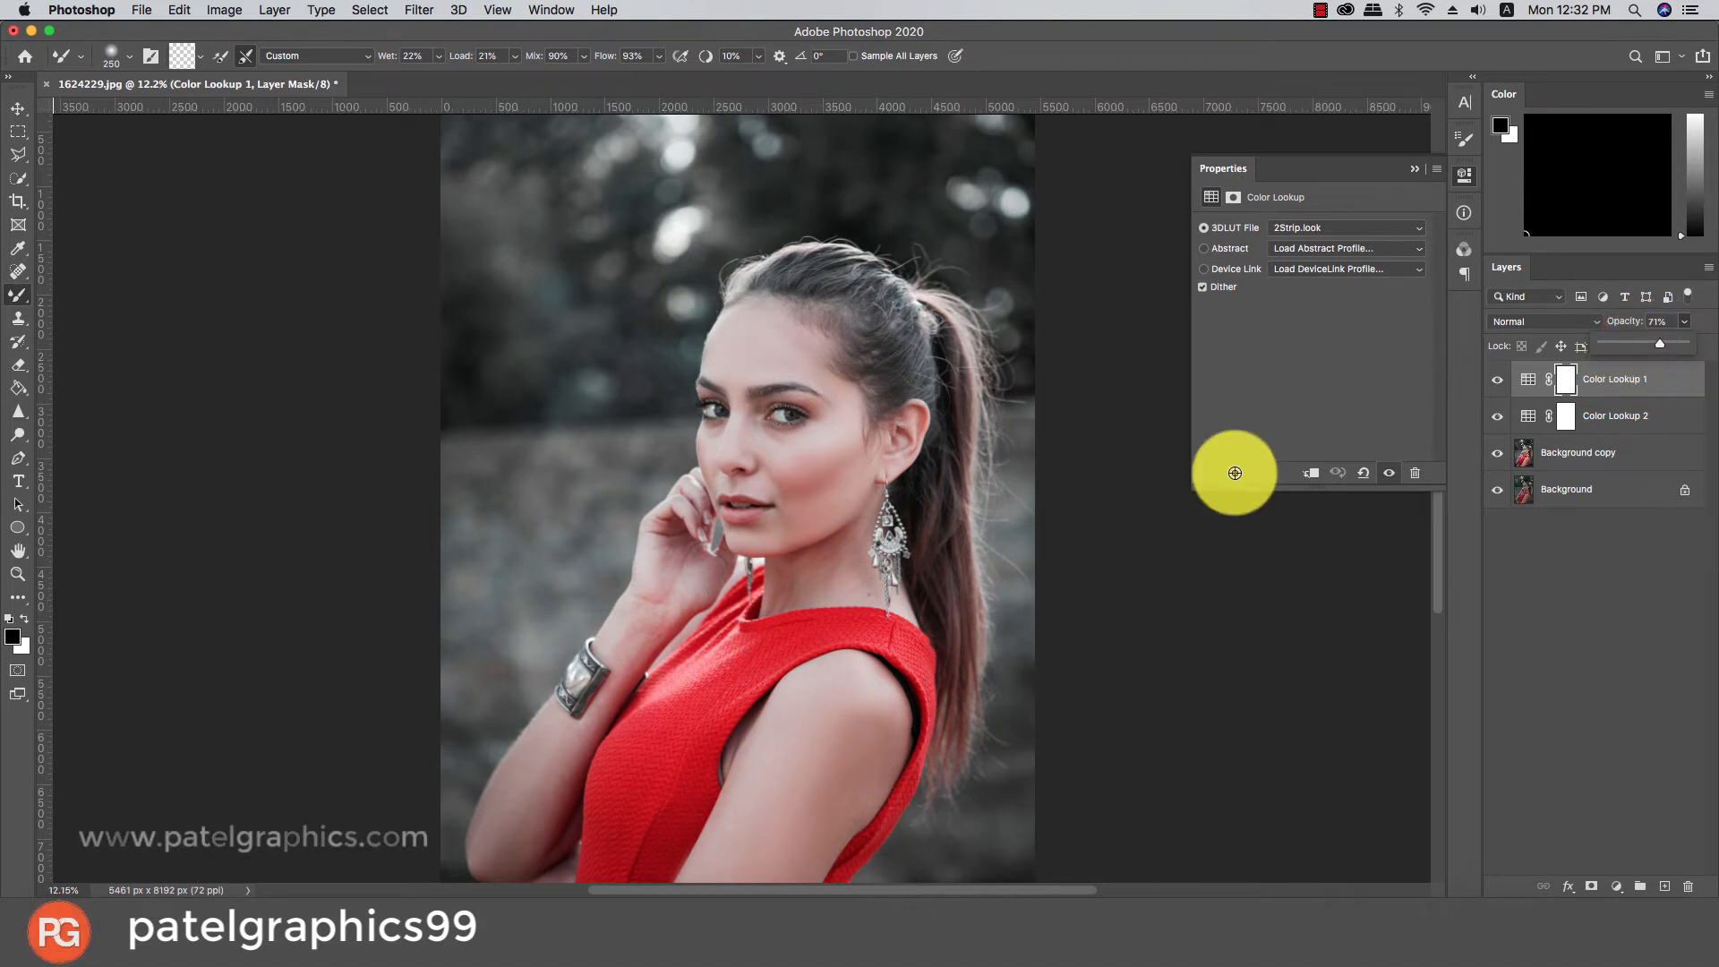
pyautogui.scroll(-3, 982, 543)
pyautogui.scroll(2, 983, 544)
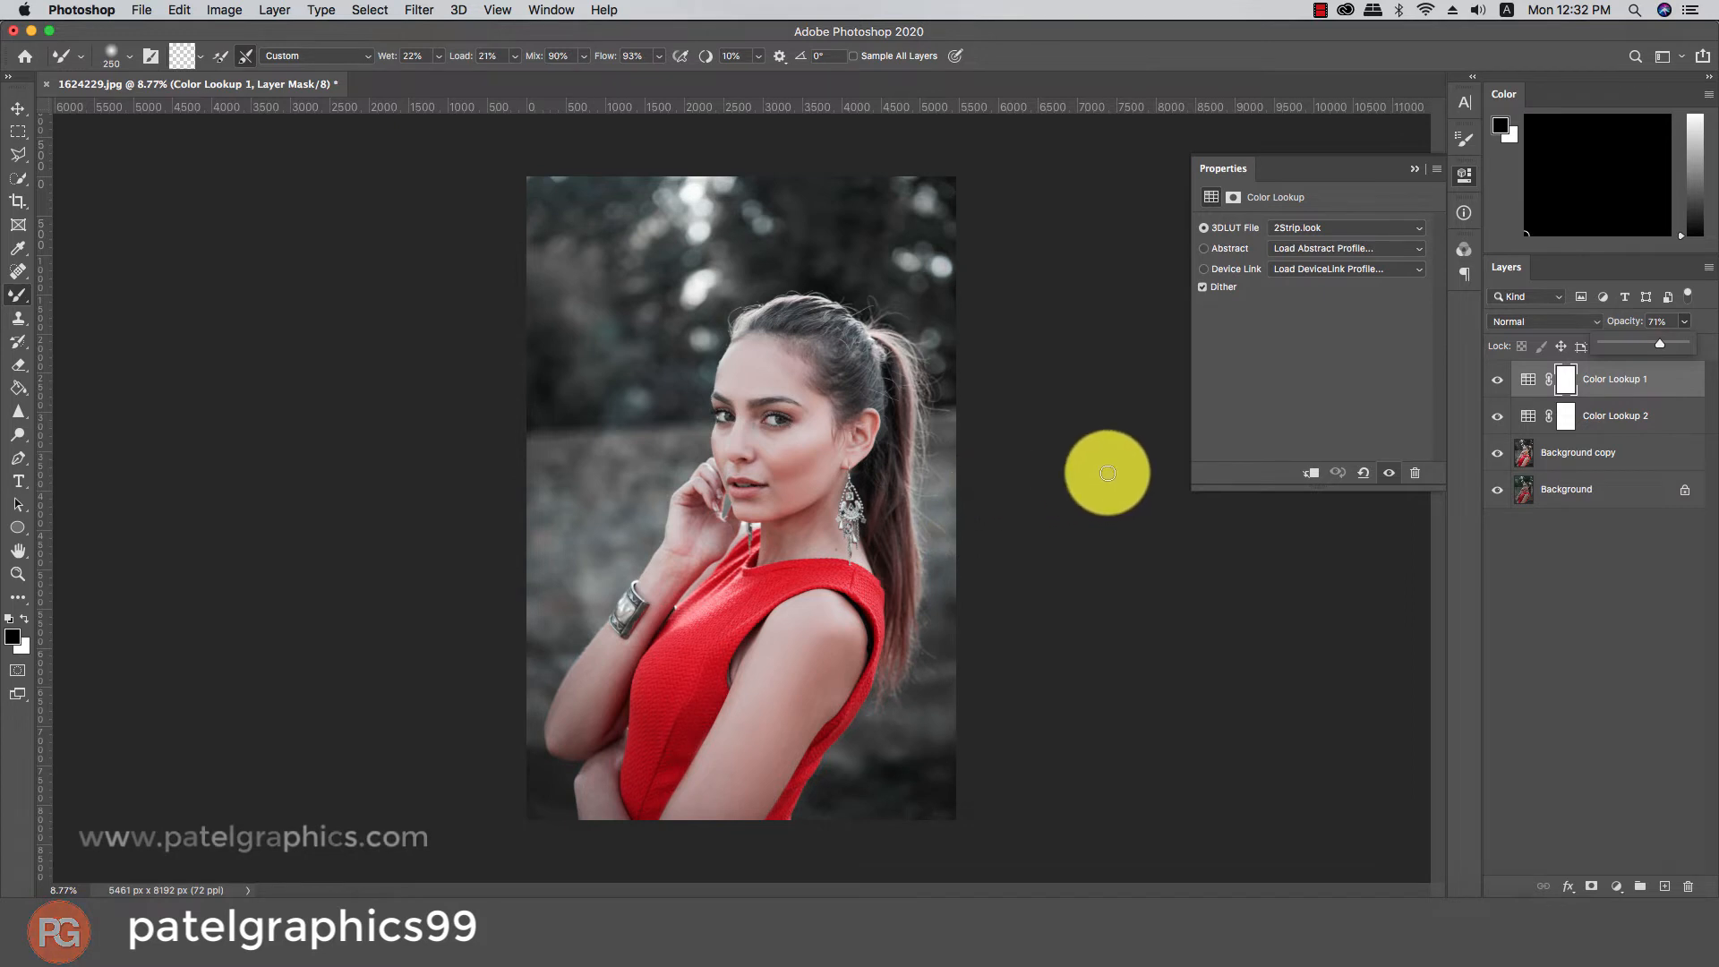
# Create a new empty layer and place it between Background copy and the two Color Lookup layers
pyautogui.click(1625, 450)
pyautogui.click(1667, 872)
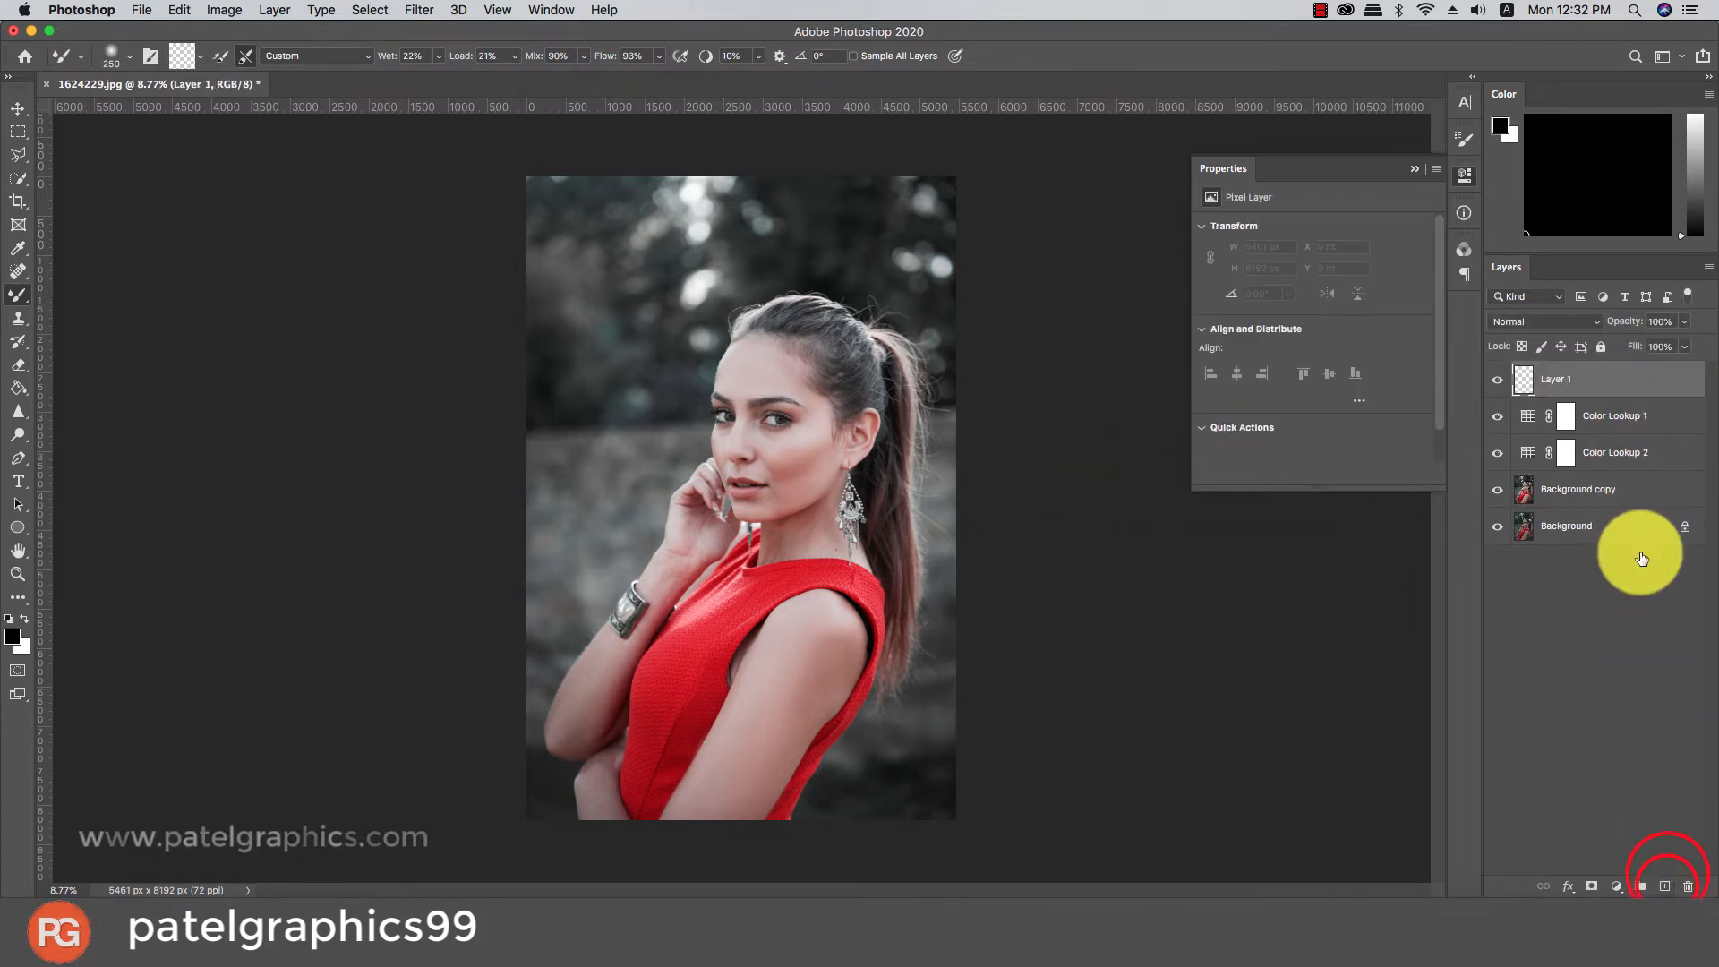
pyautogui.moveTo(1611, 369); pyautogui.dragTo(1618, 471)
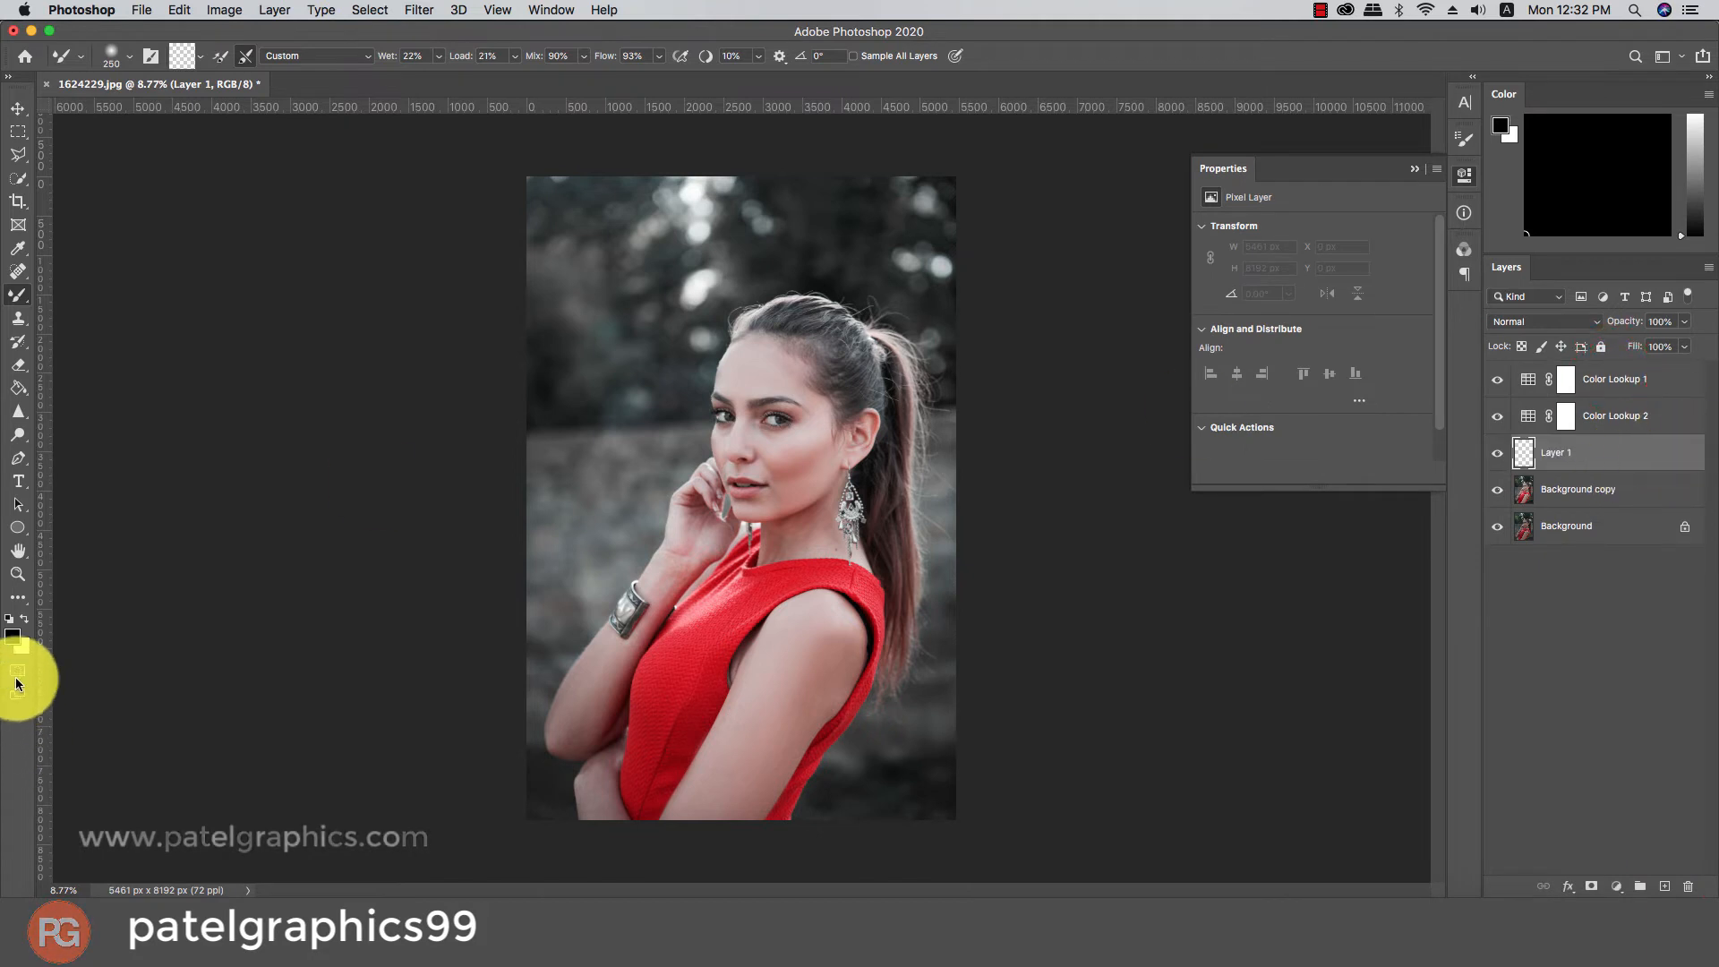
# Make white the foreground color and switch from the Mixer Brush to the regular Brush tool
pyautogui.click(24, 618)
pyautogui.press(']')
pyautogui.press(']')
pyautogui.press(']')
pyautogui.press(']')
pyautogui.press(']')
pyautogui.press(']')
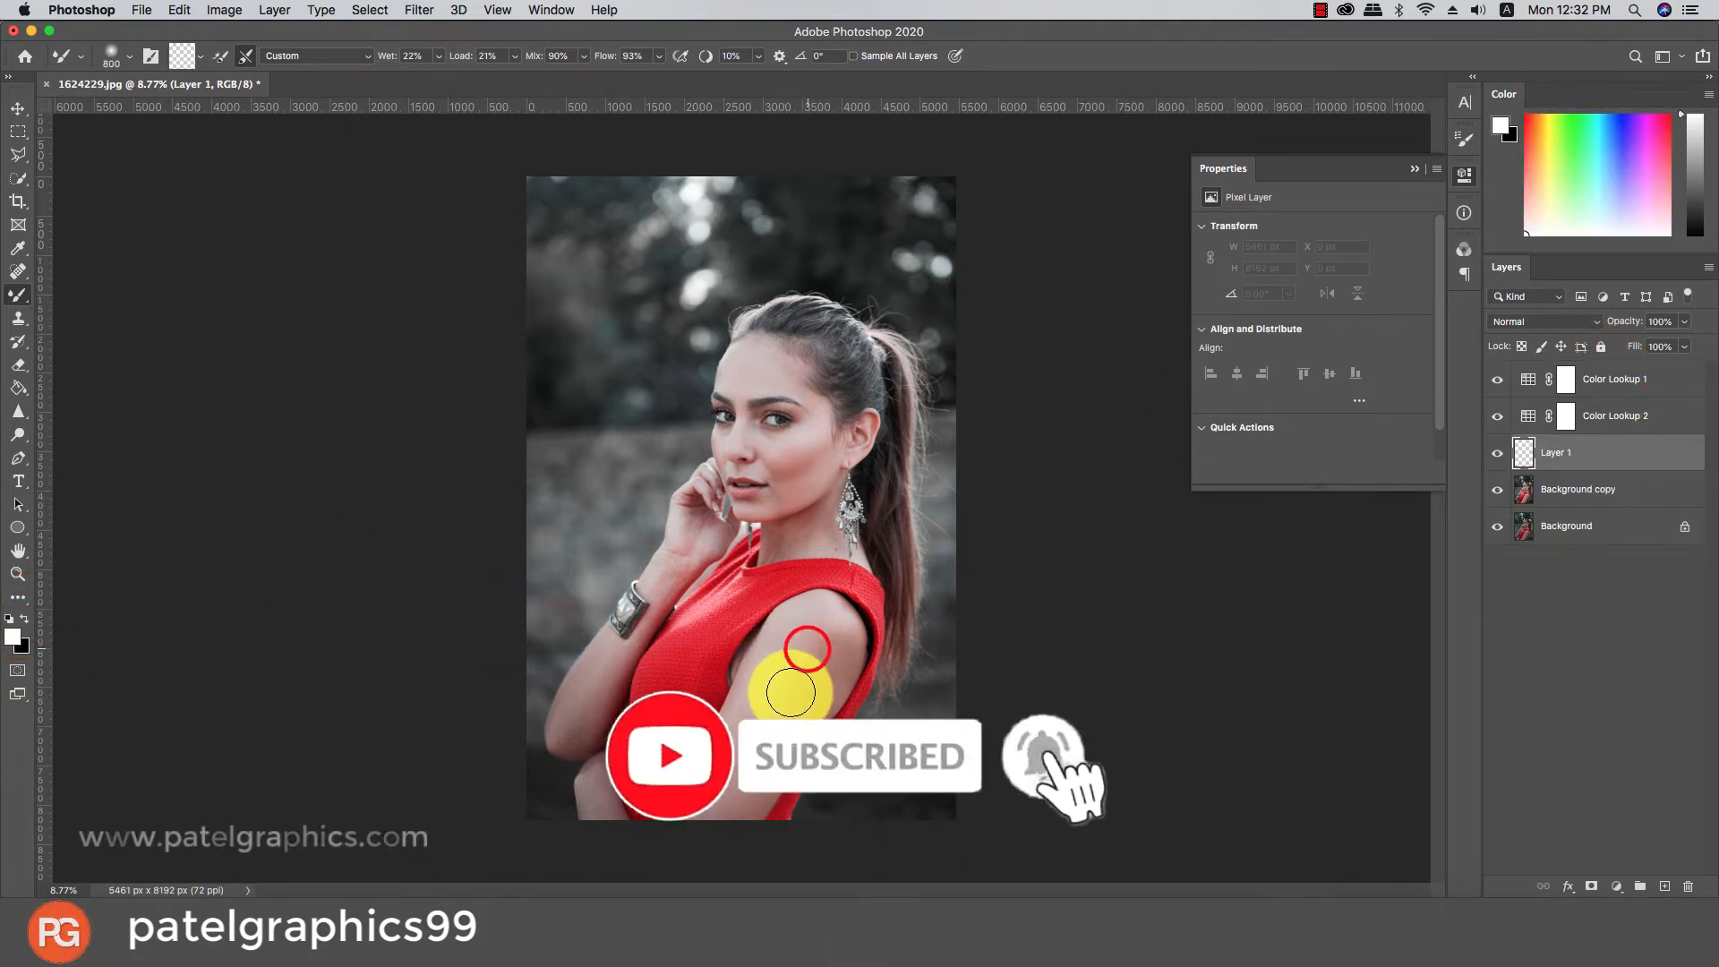
pyautogui.click(20, 303)
pyautogui.click(134, 290)
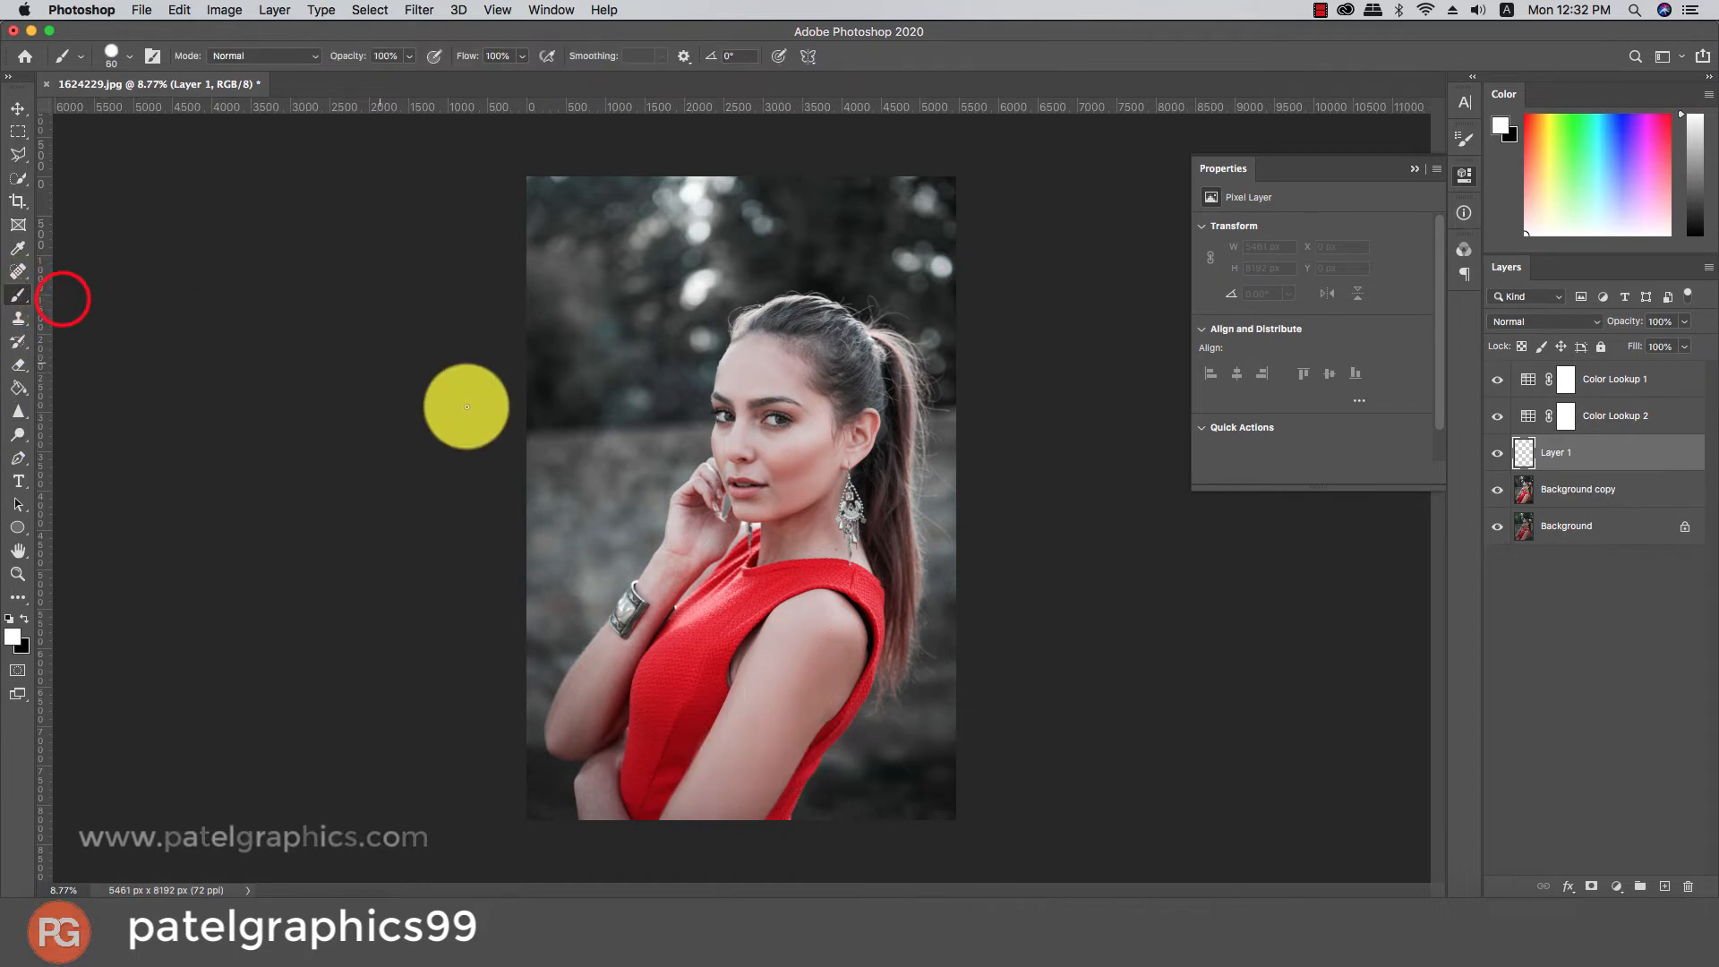
# Paint a straight white highlight from the shoulder down the near arm with a Soft Round brush at 700 px
pyautogui.press(']')
pyautogui.press(']')
pyautogui.press(']')
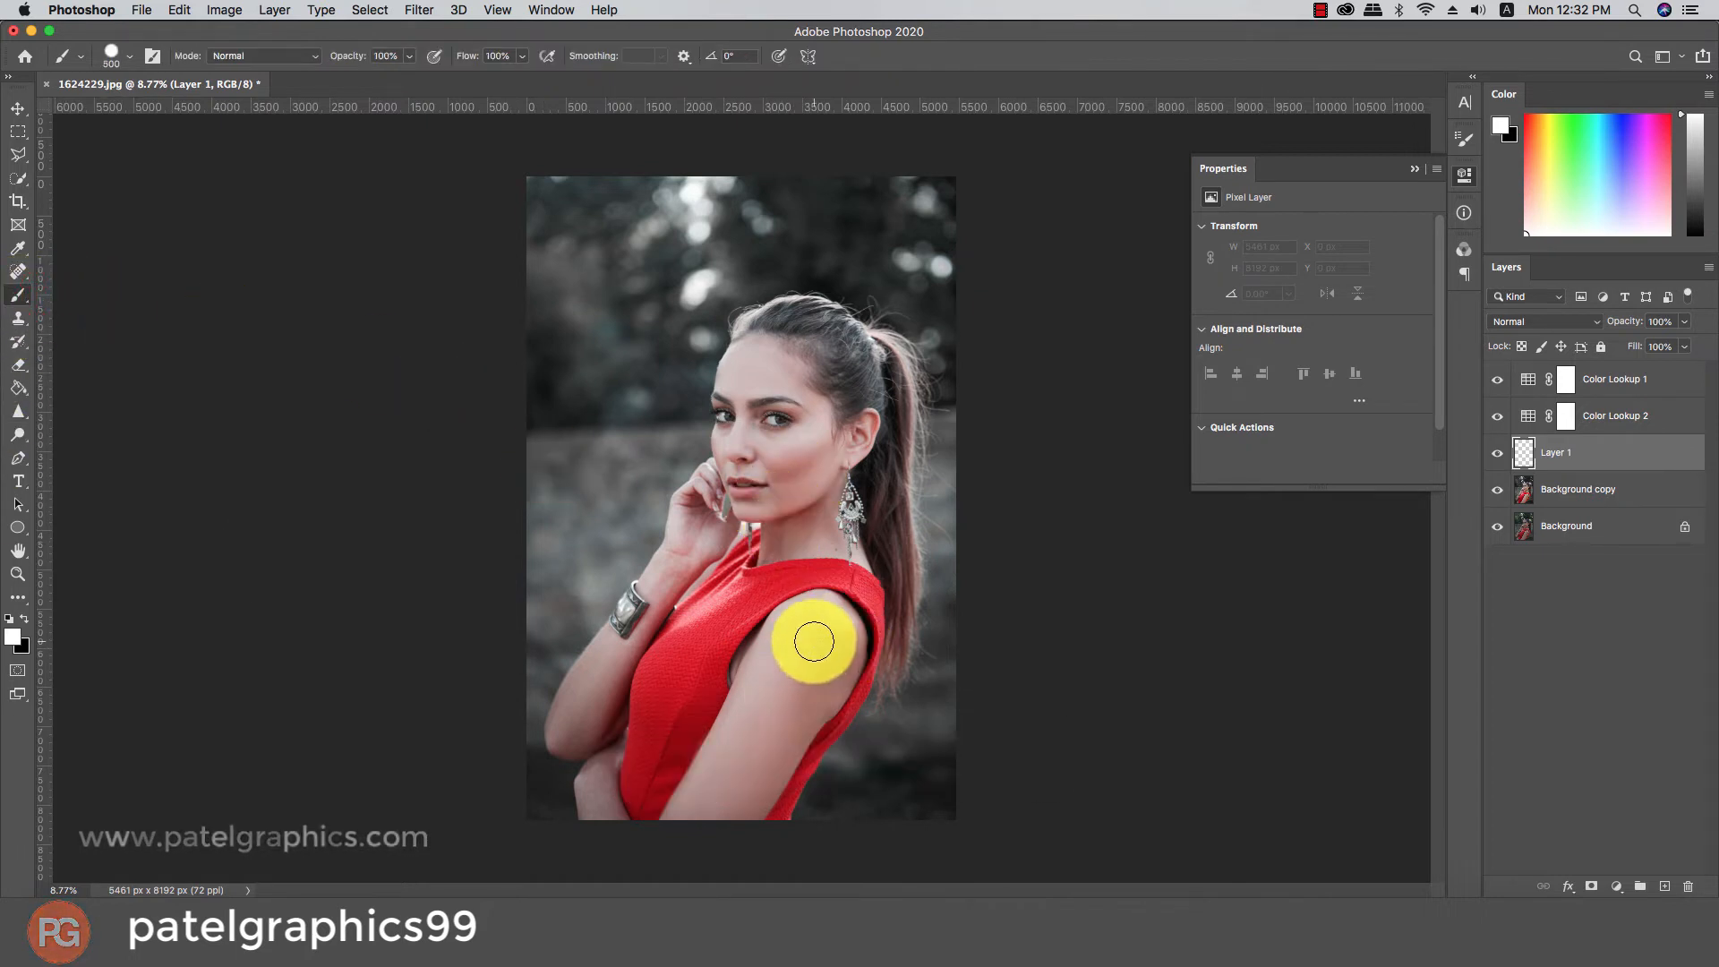
pyautogui.rightClick(814, 641)
pyautogui.click(908, 786)
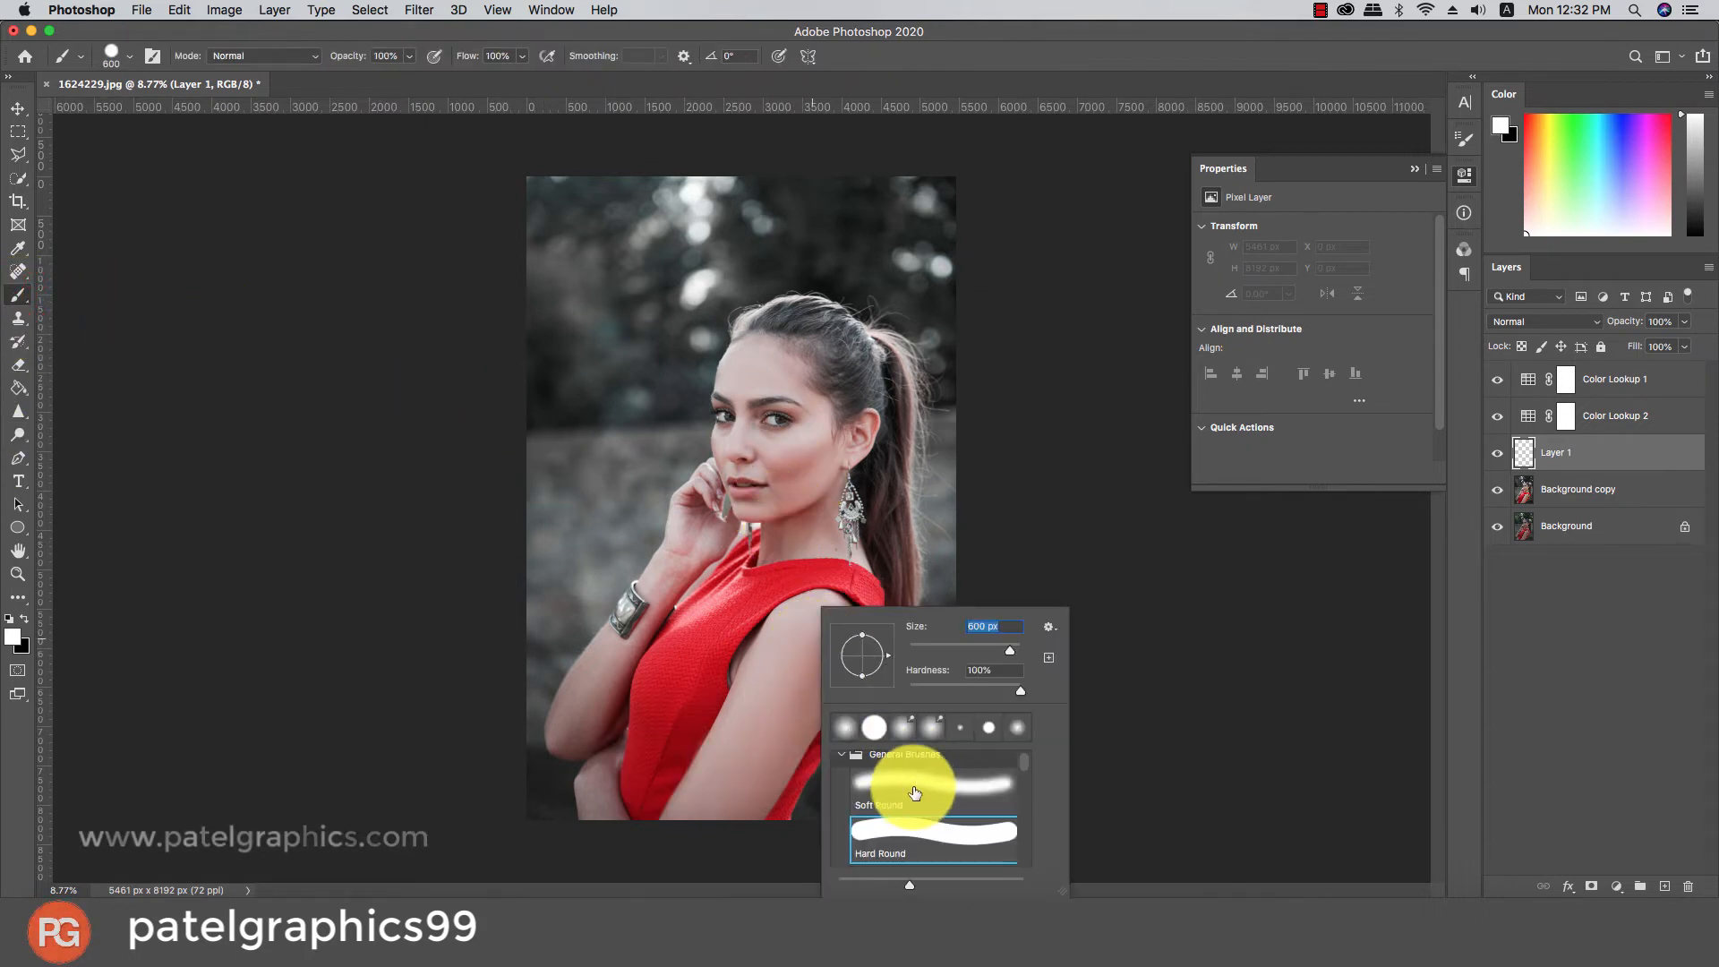
pyautogui.click(908, 64)
pyautogui.press(']')
pyautogui.click(805, 641)
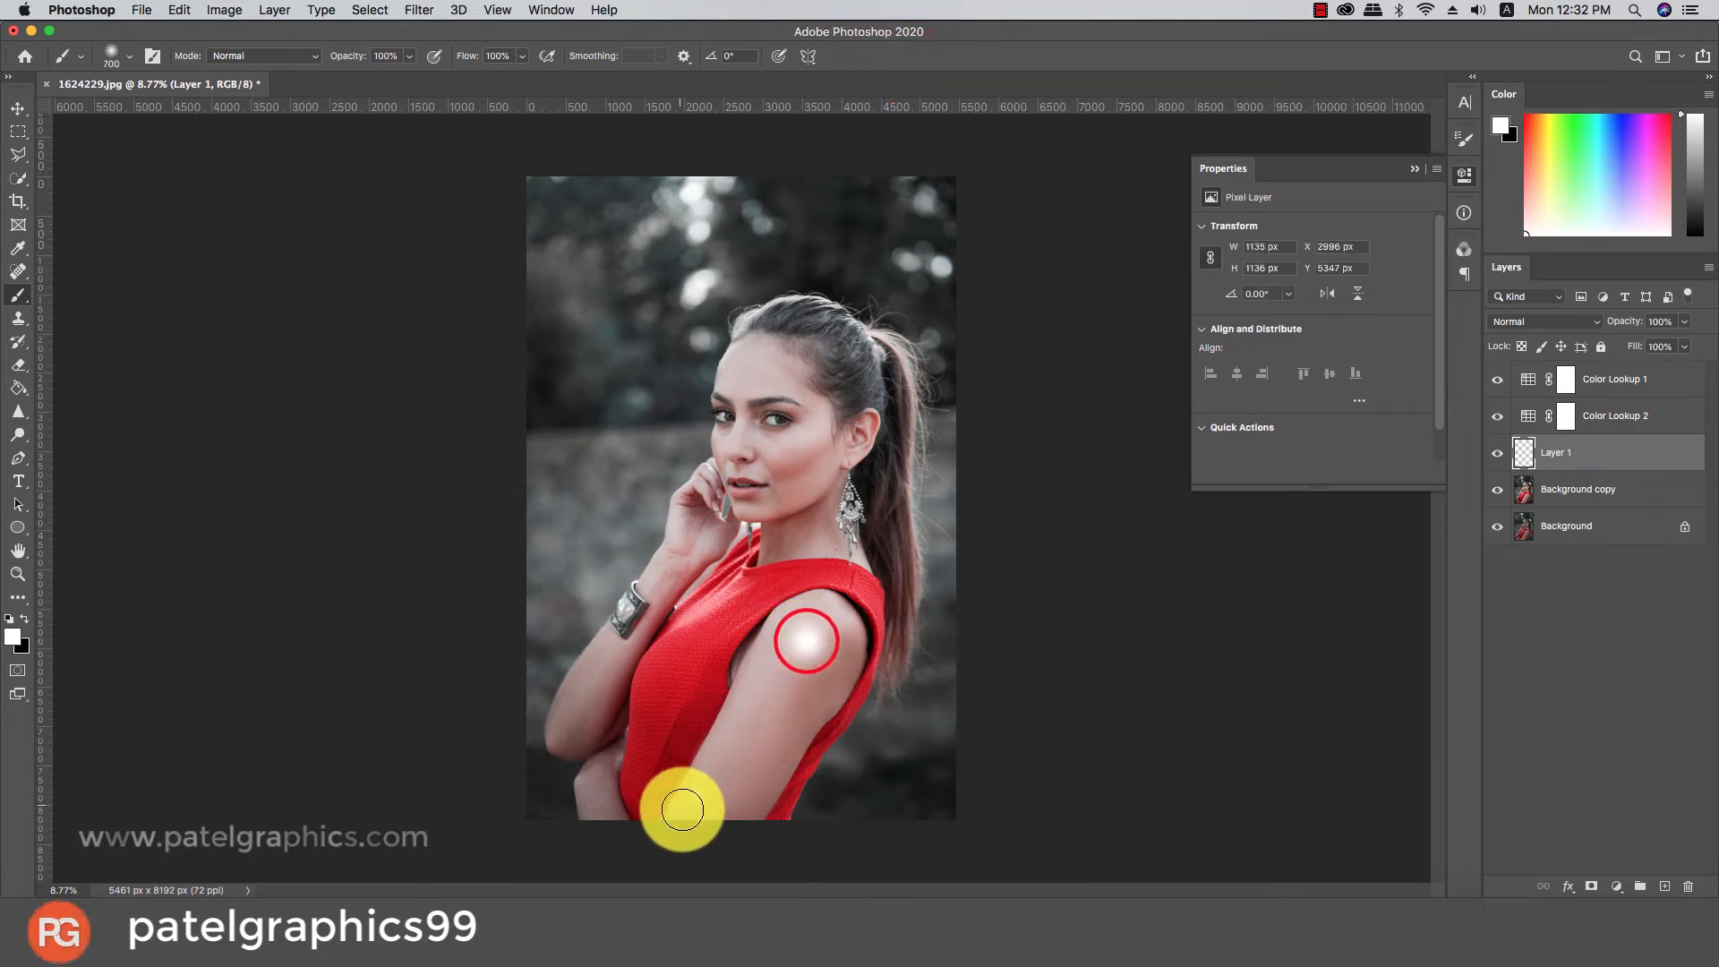
pyautogui.keyDown('shift'); pyautogui.click(709, 813); pyautogui.keyUp('shift')
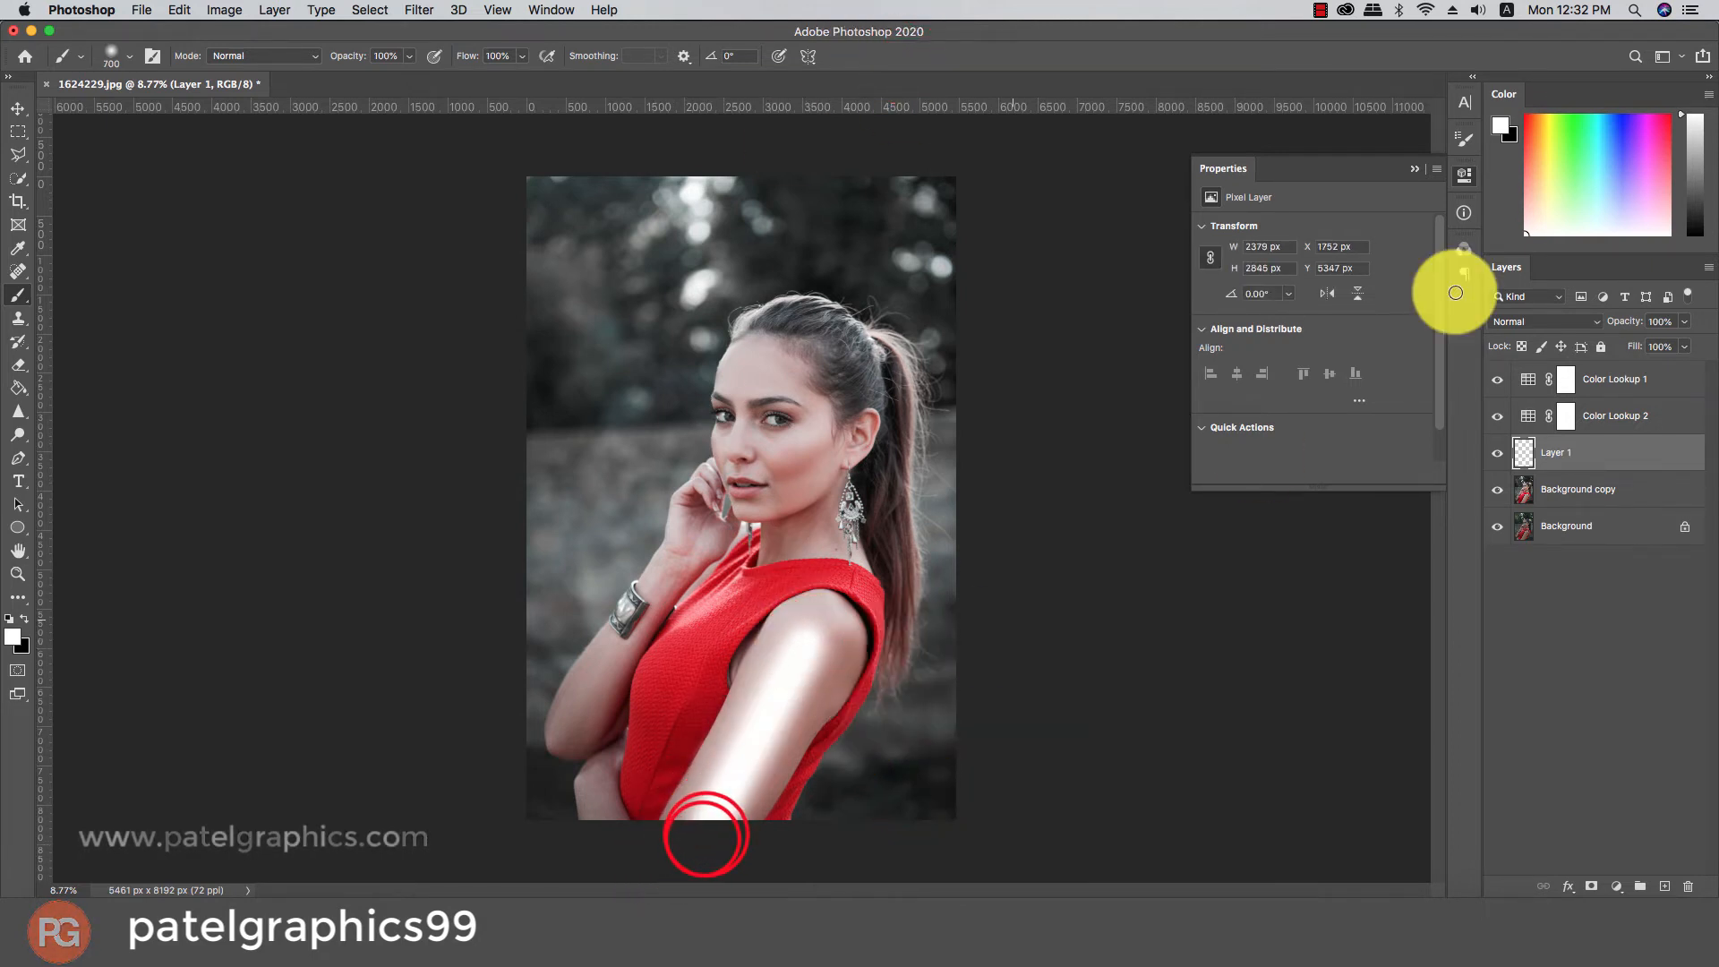
# Set the blend mode of the painted highlight layer to Screen and its opacity to 26%
pyautogui.click(1520, 322)
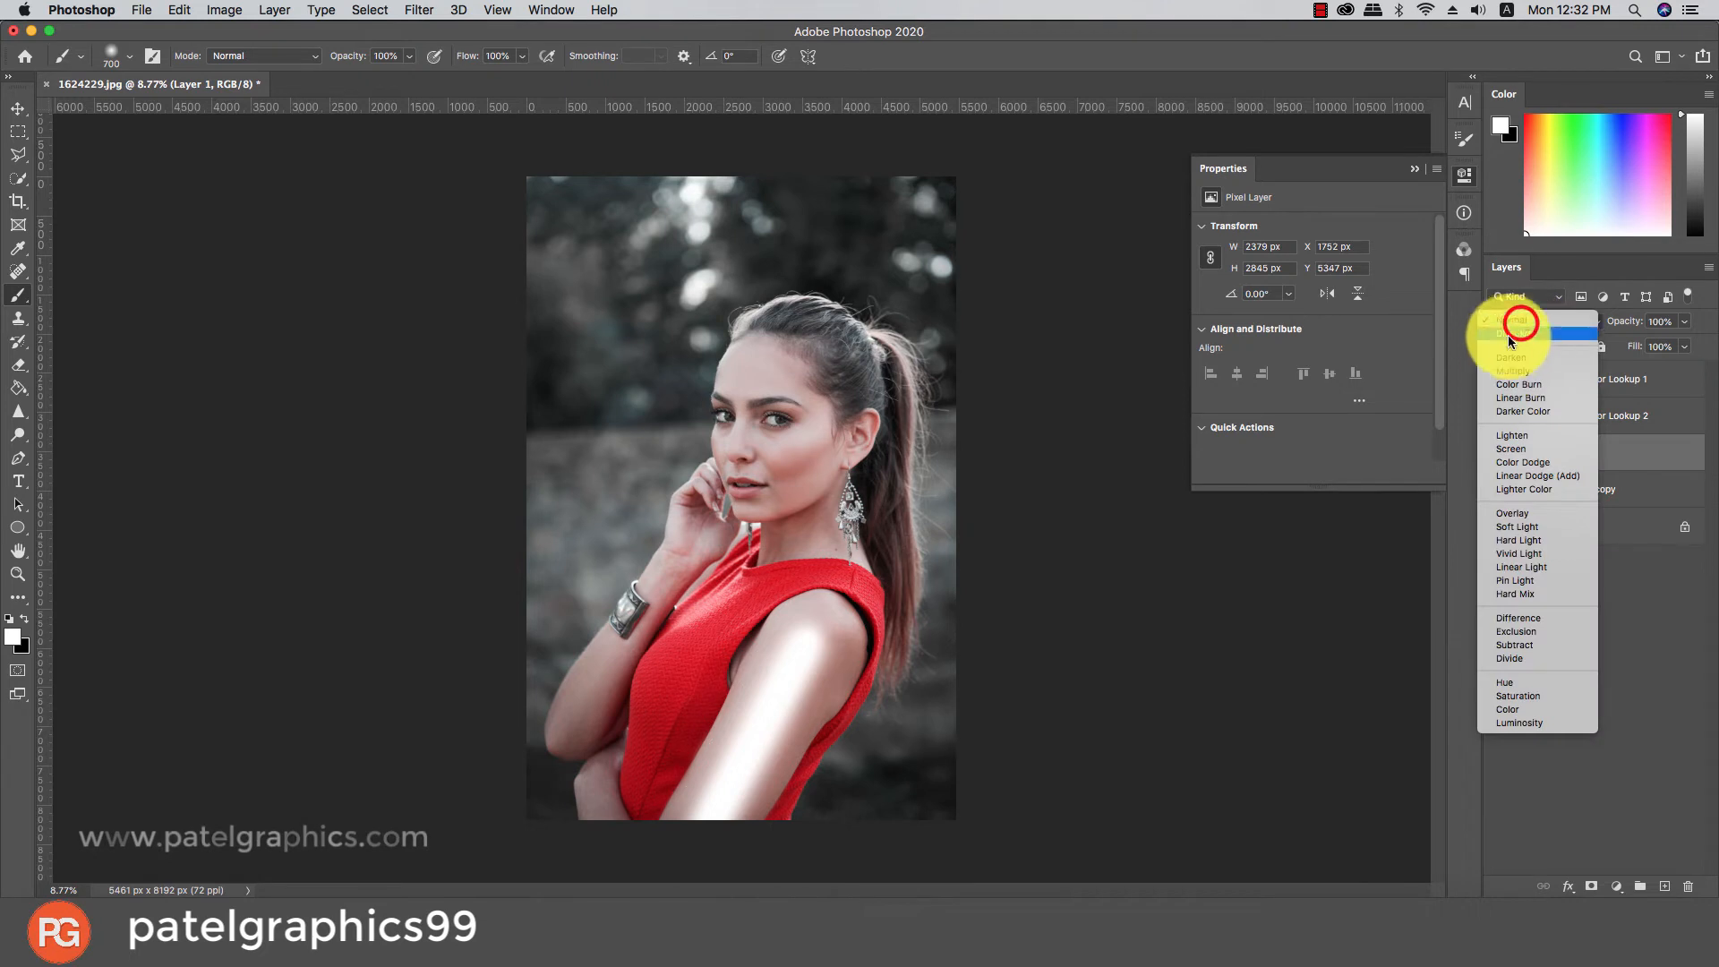
pyautogui.click(1496, 448)
pyautogui.click(1685, 320)
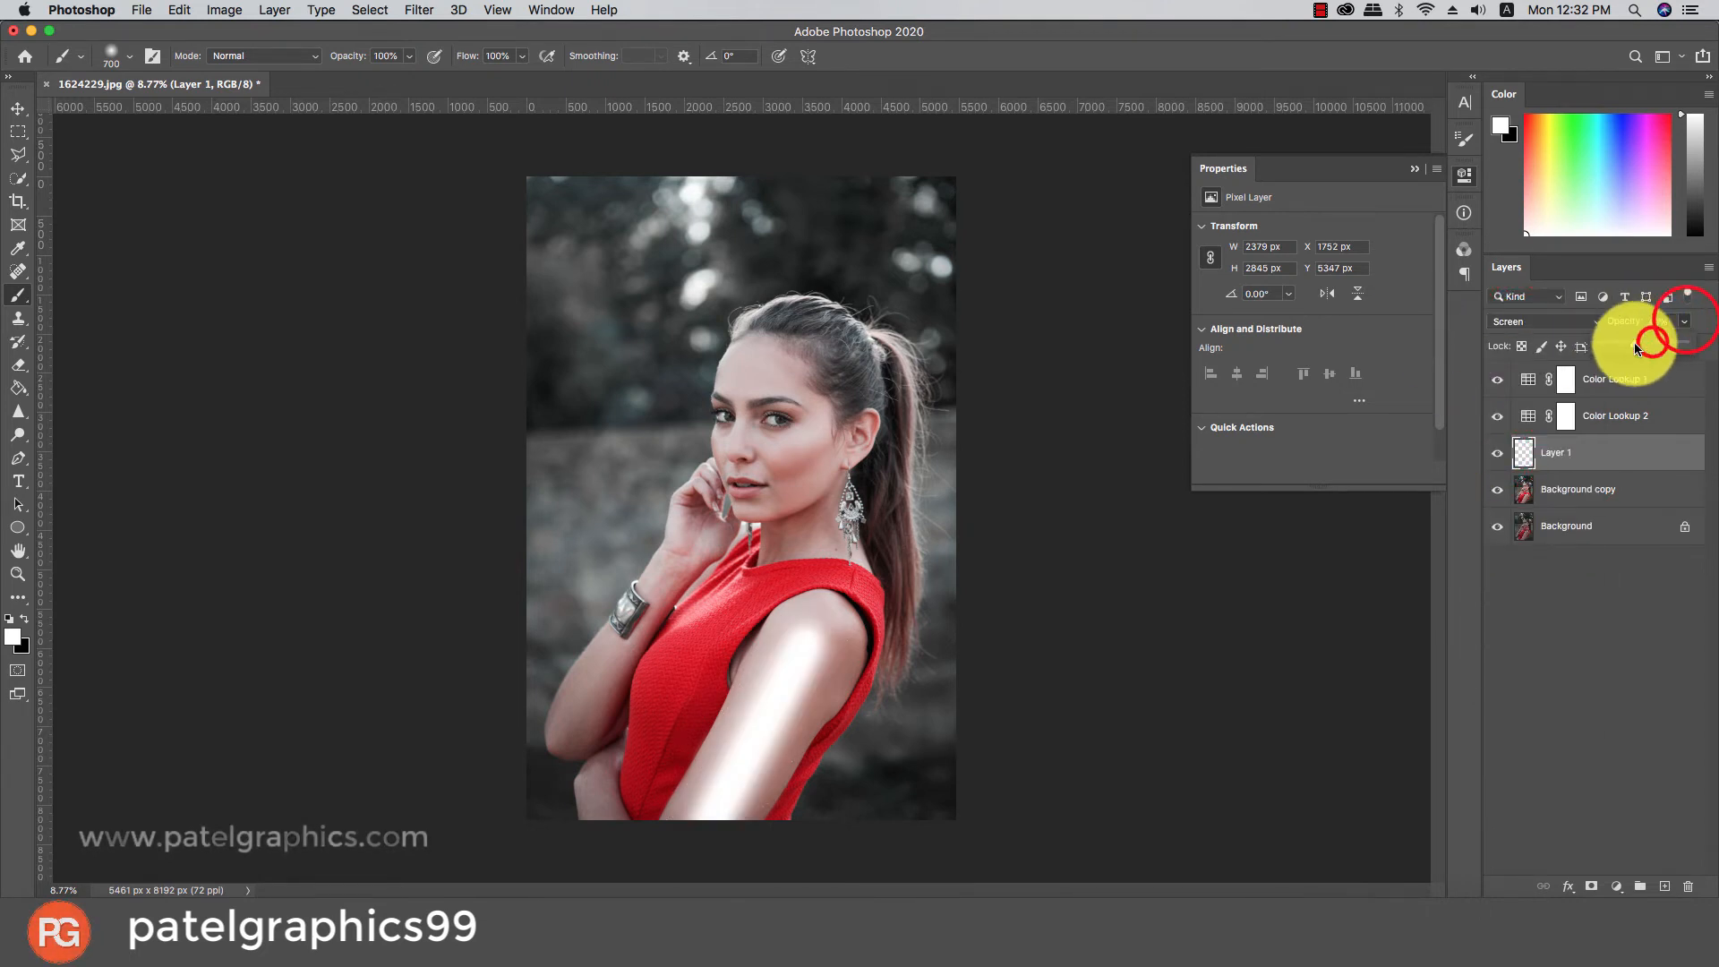
pyautogui.moveTo(1636, 347); pyautogui.dragTo(1623, 349)
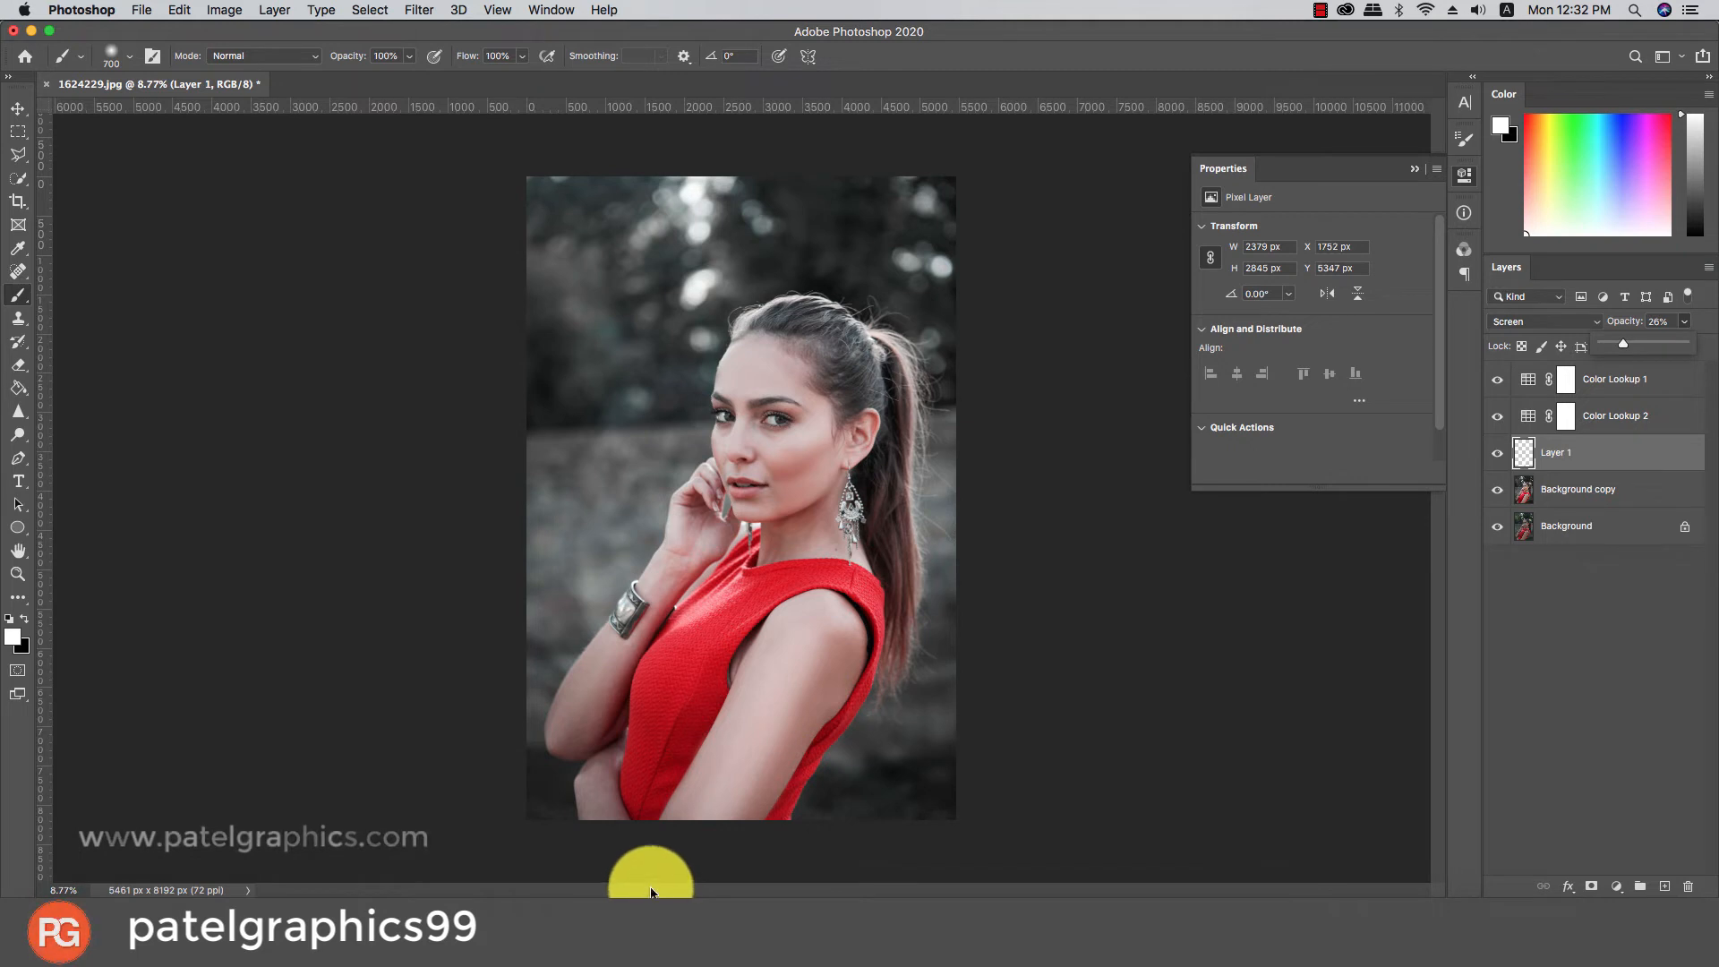
# Erase the highlight spilling past both edges of the near arm with a Soft Round eraser at 800 px
pyautogui.press('e')
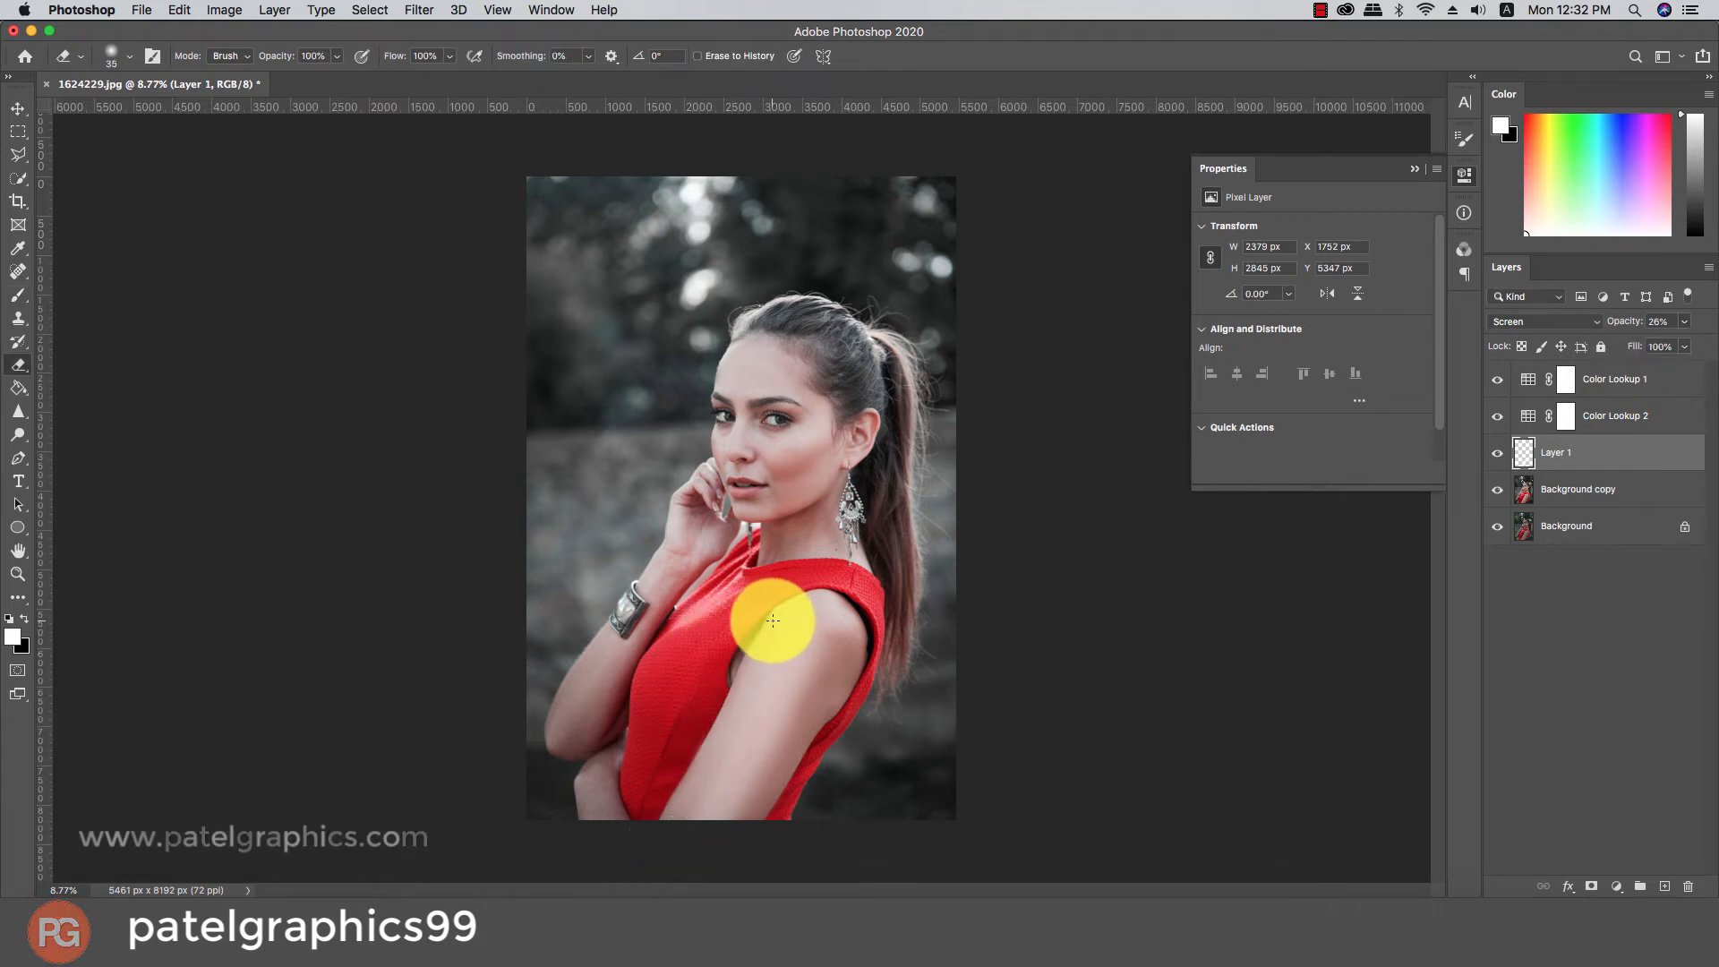
pyautogui.press(']')
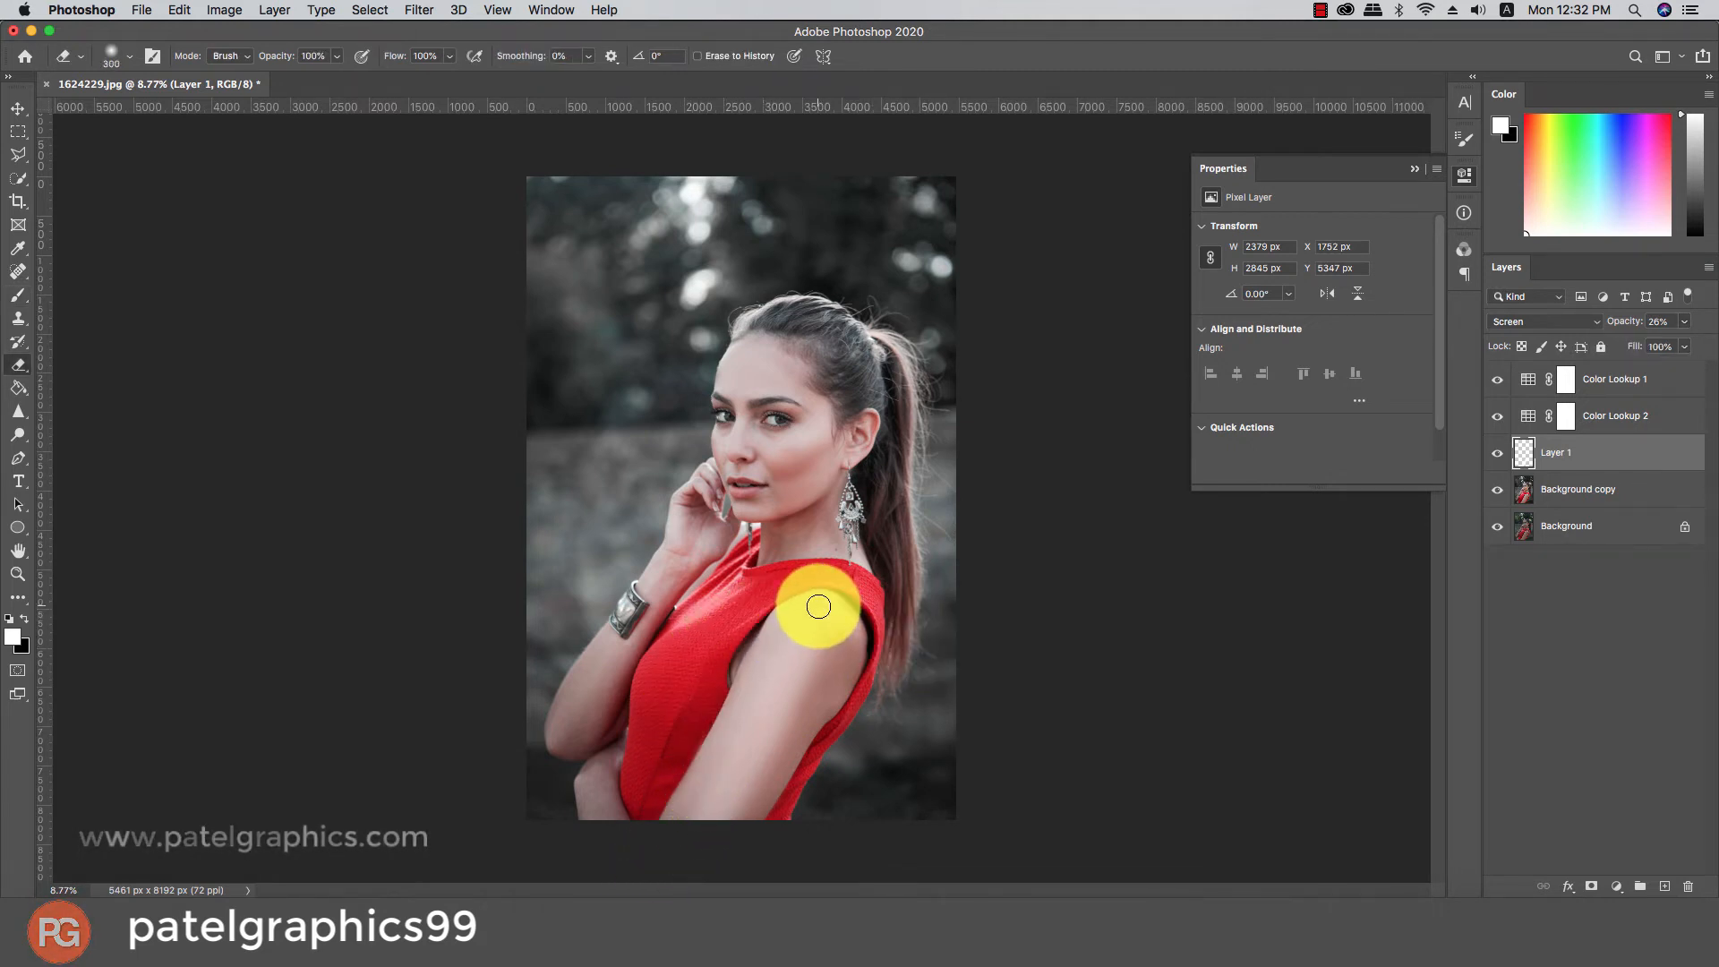
pyautogui.rightClick(818, 607)
pyautogui.click(917, 745)
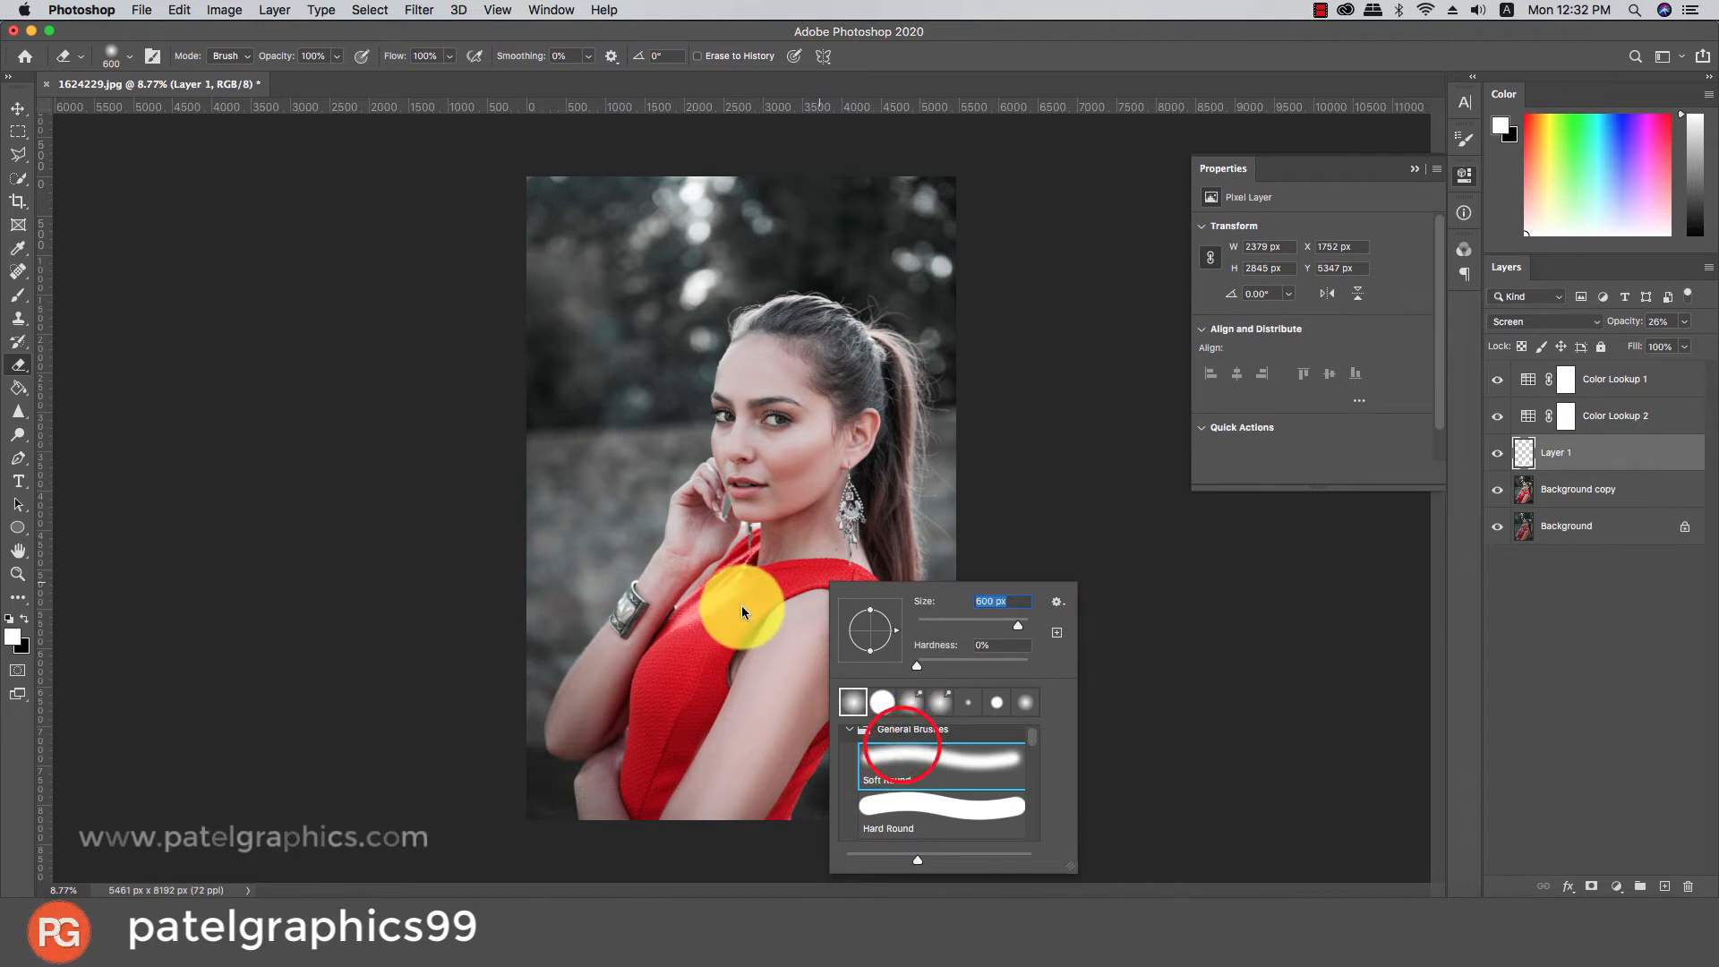
pyautogui.click(805, 601)
pyautogui.press(']')
pyautogui.press(']')
pyautogui.moveTo(692, 721); pyautogui.dragTo(601, 825)
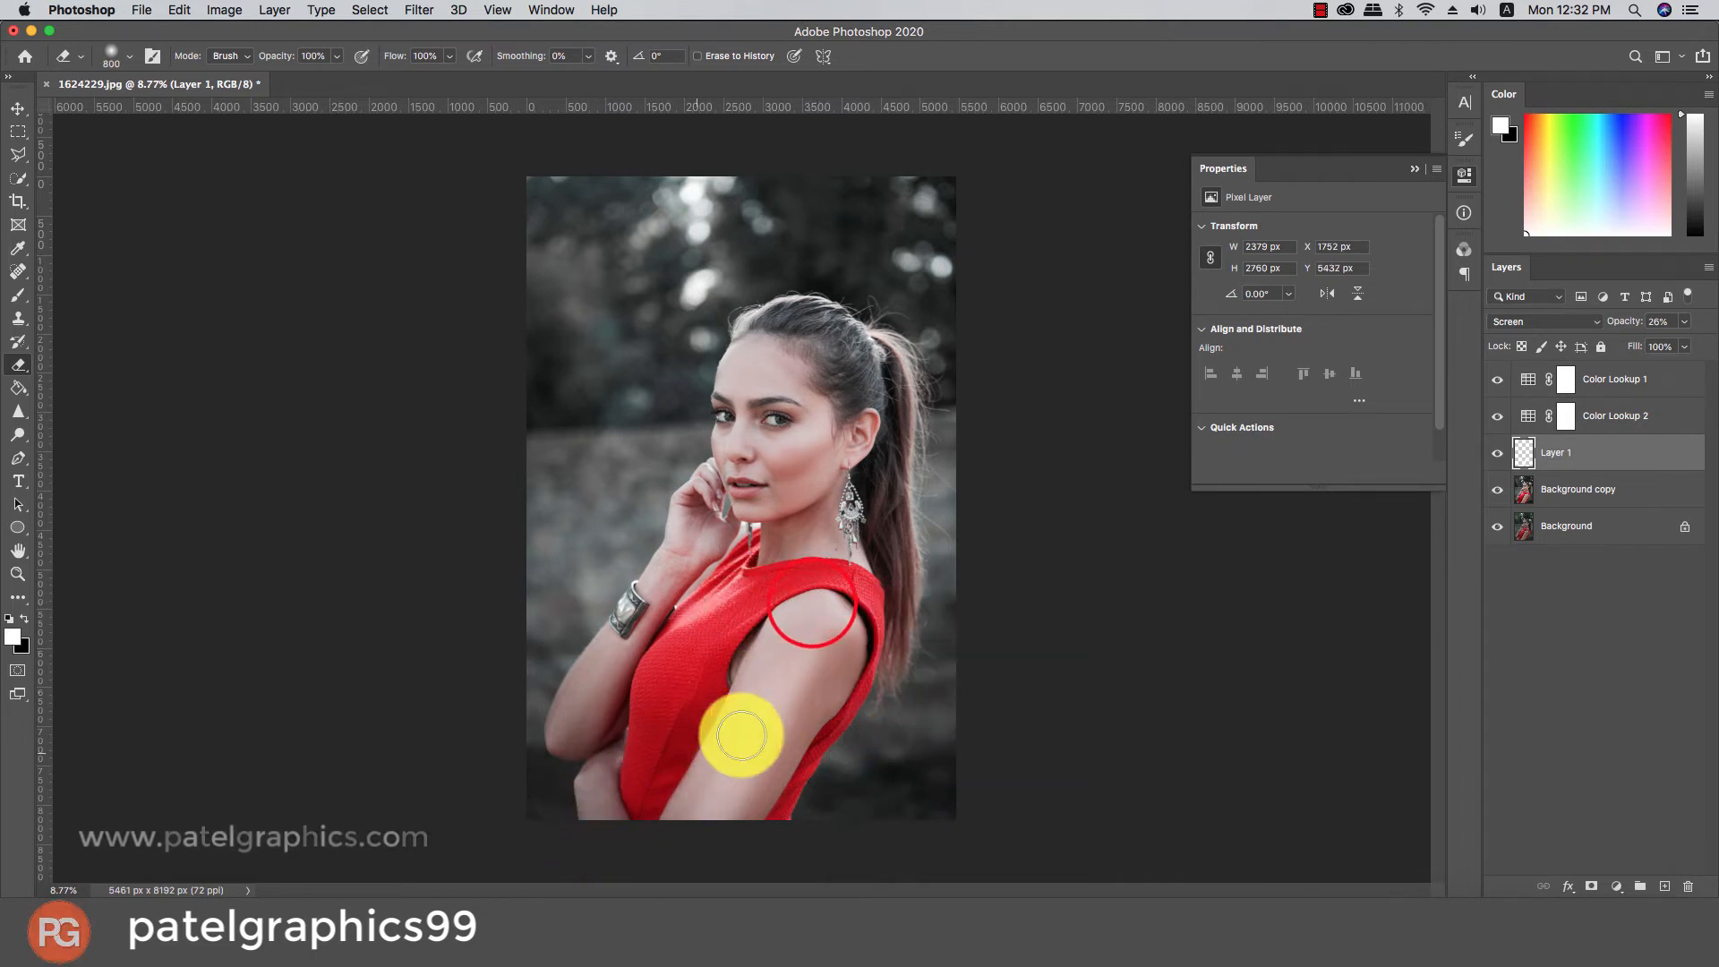
pyautogui.moveTo(843, 627); pyautogui.dragTo(825, 832)
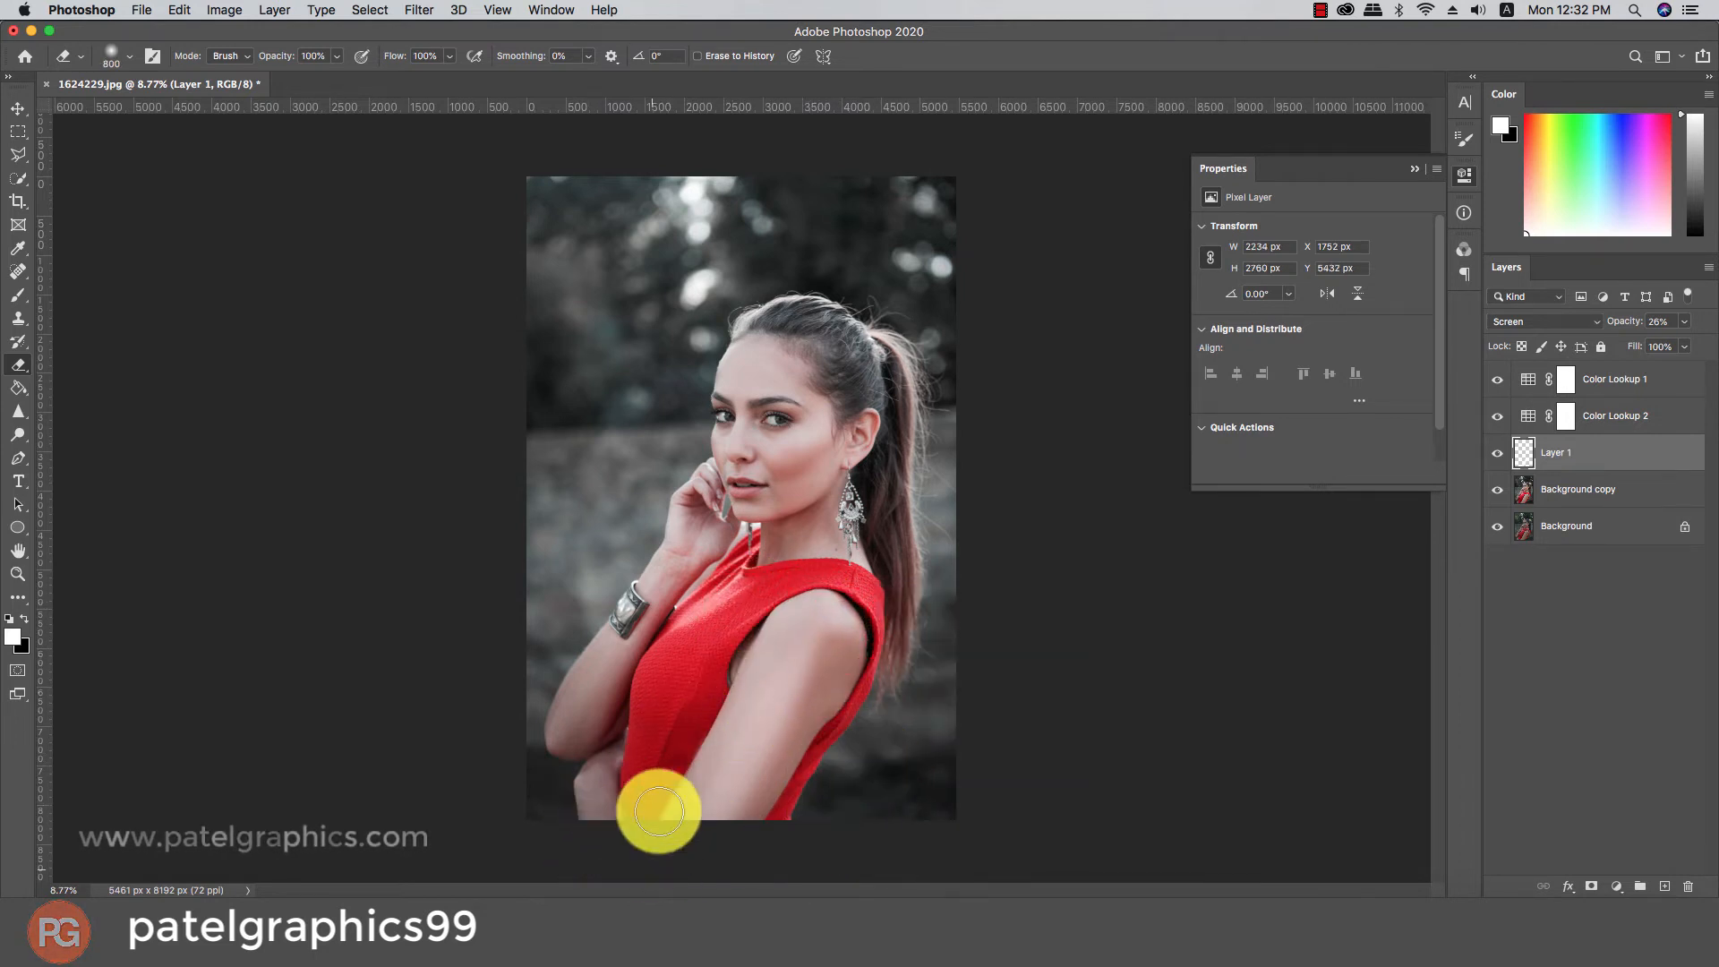
pyautogui.moveTo(713, 711); pyautogui.dragTo(671, 861)
pyautogui.click(812, 743)
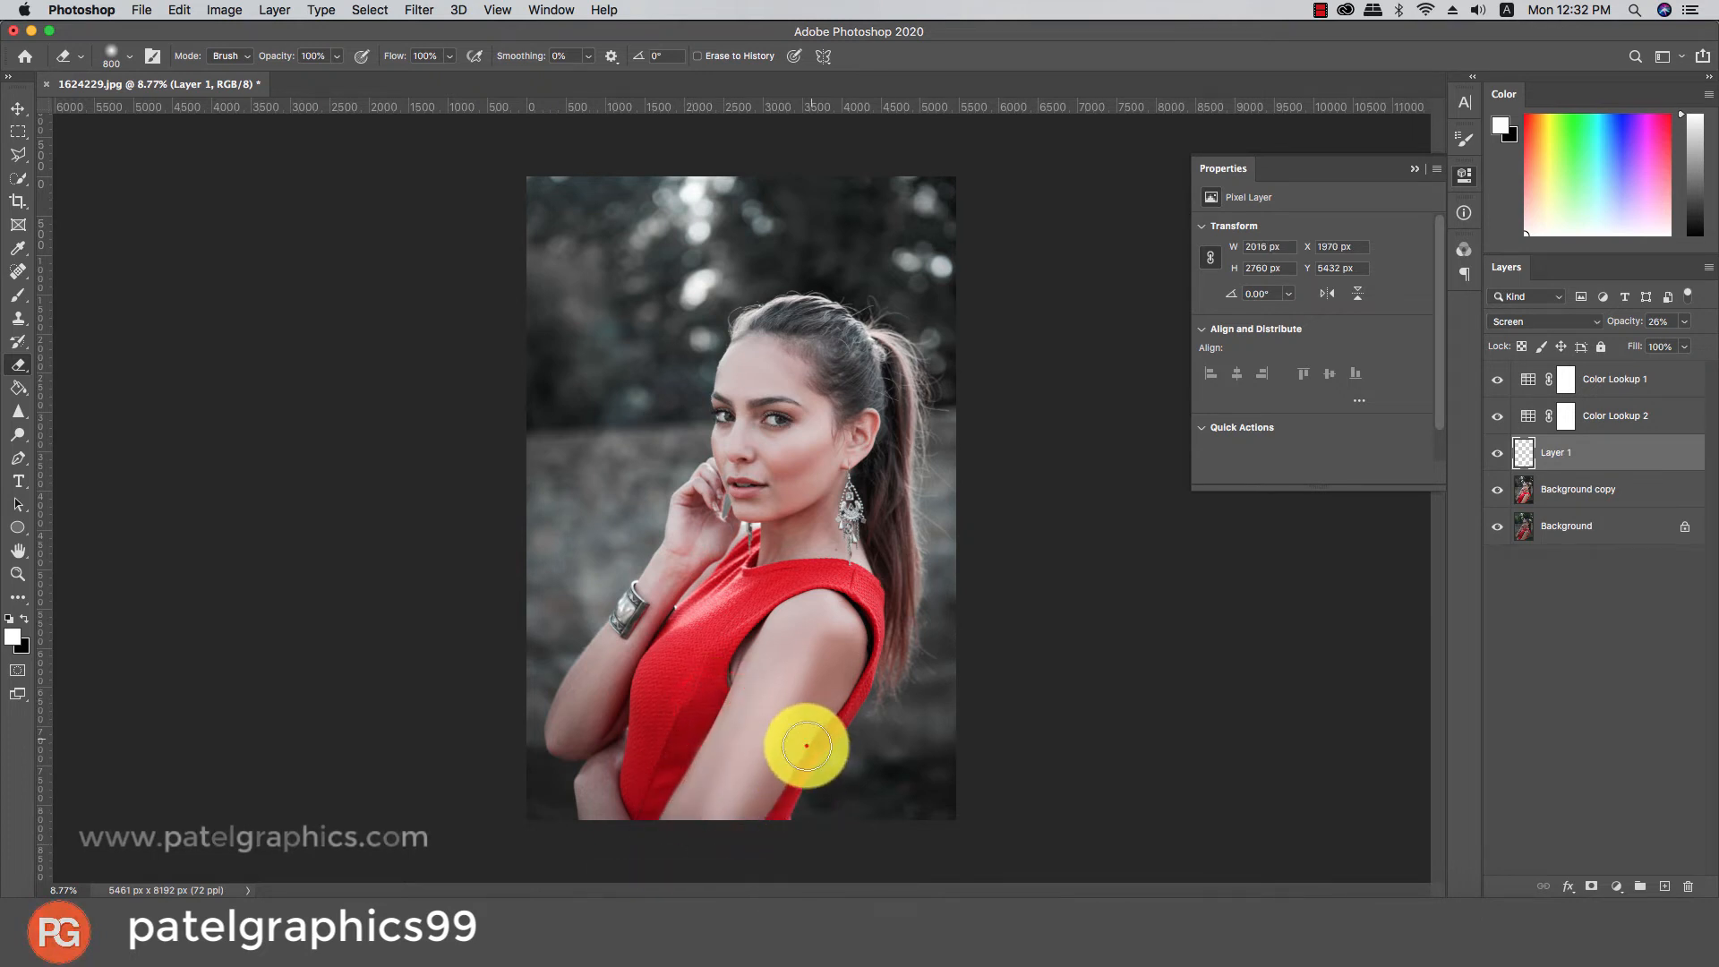
pyautogui.press('super+z')
pyautogui.press('super+z')
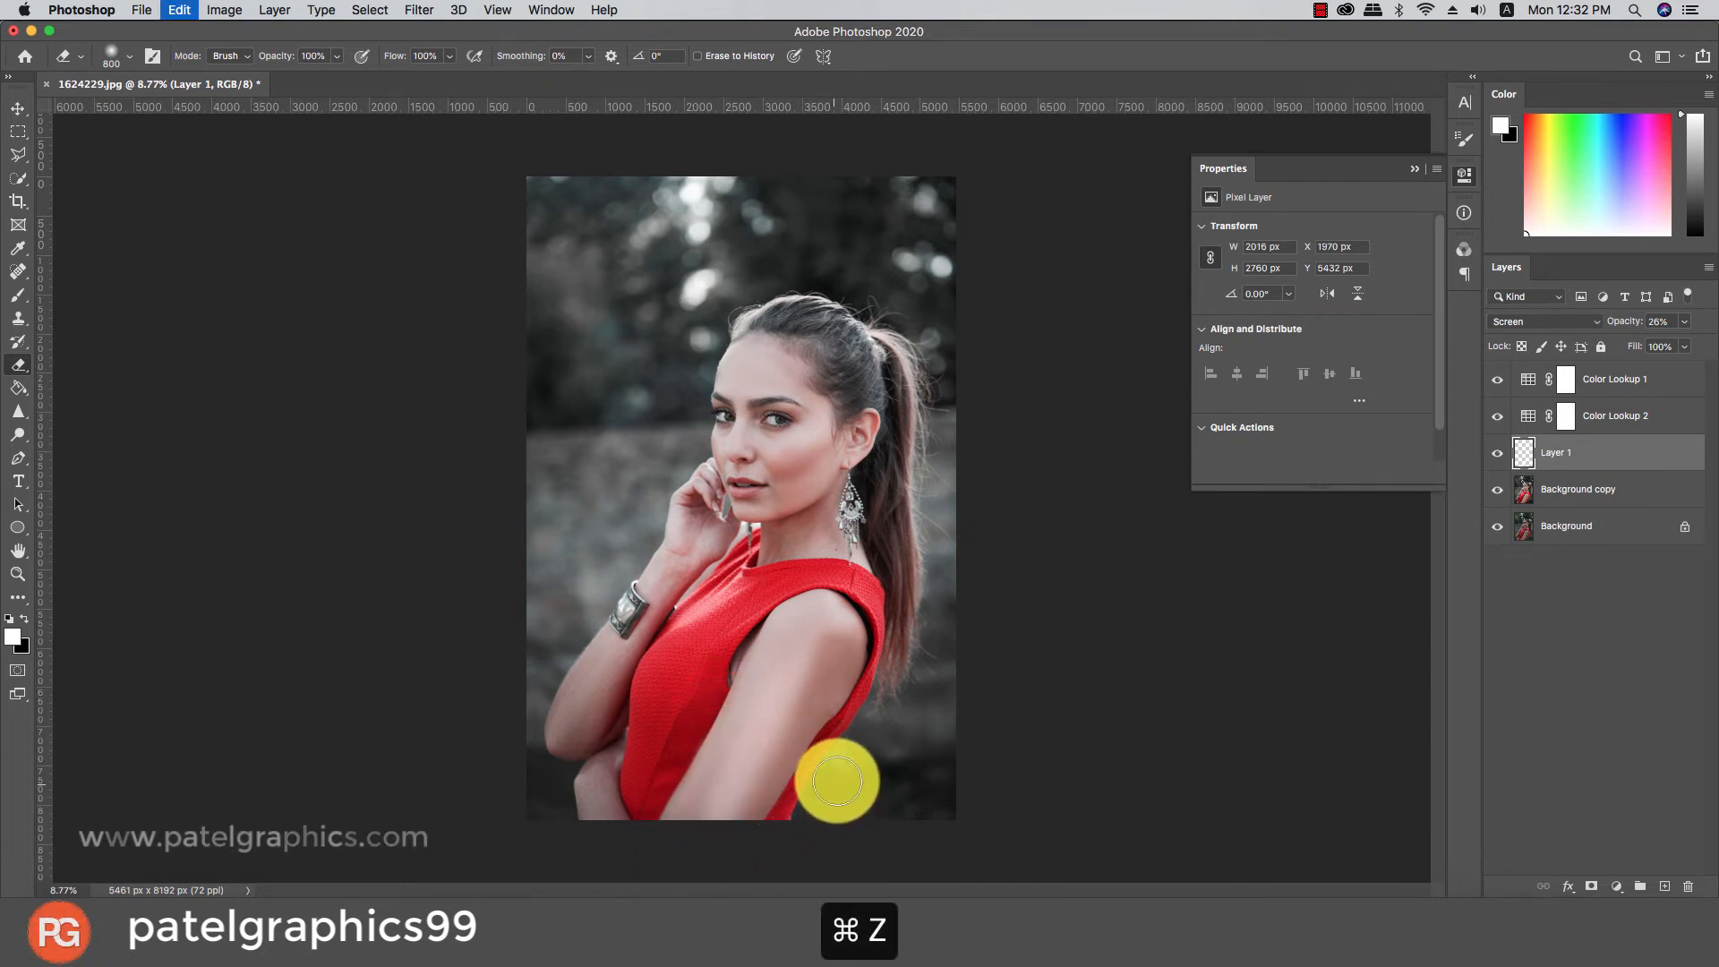
# Erase leftover highlight along the outer edge of the near arm and enlarge the eraser to 1400 px
pyautogui.click(824, 693)
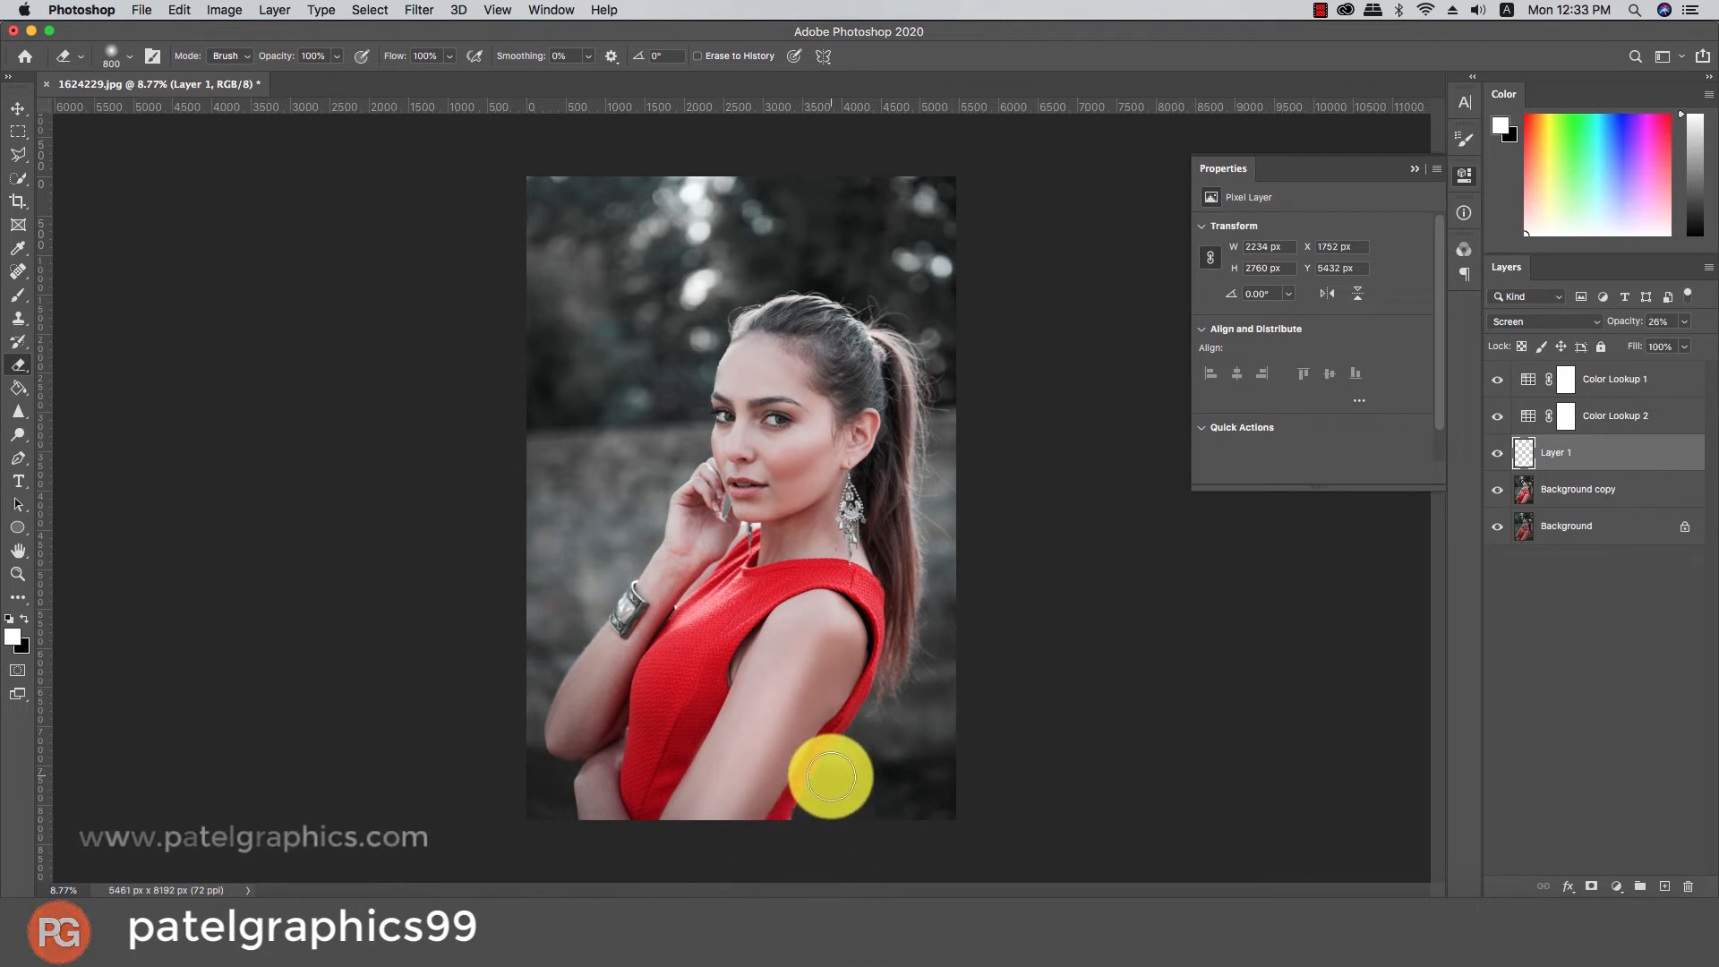
pyautogui.press(']')
pyautogui.press(']')
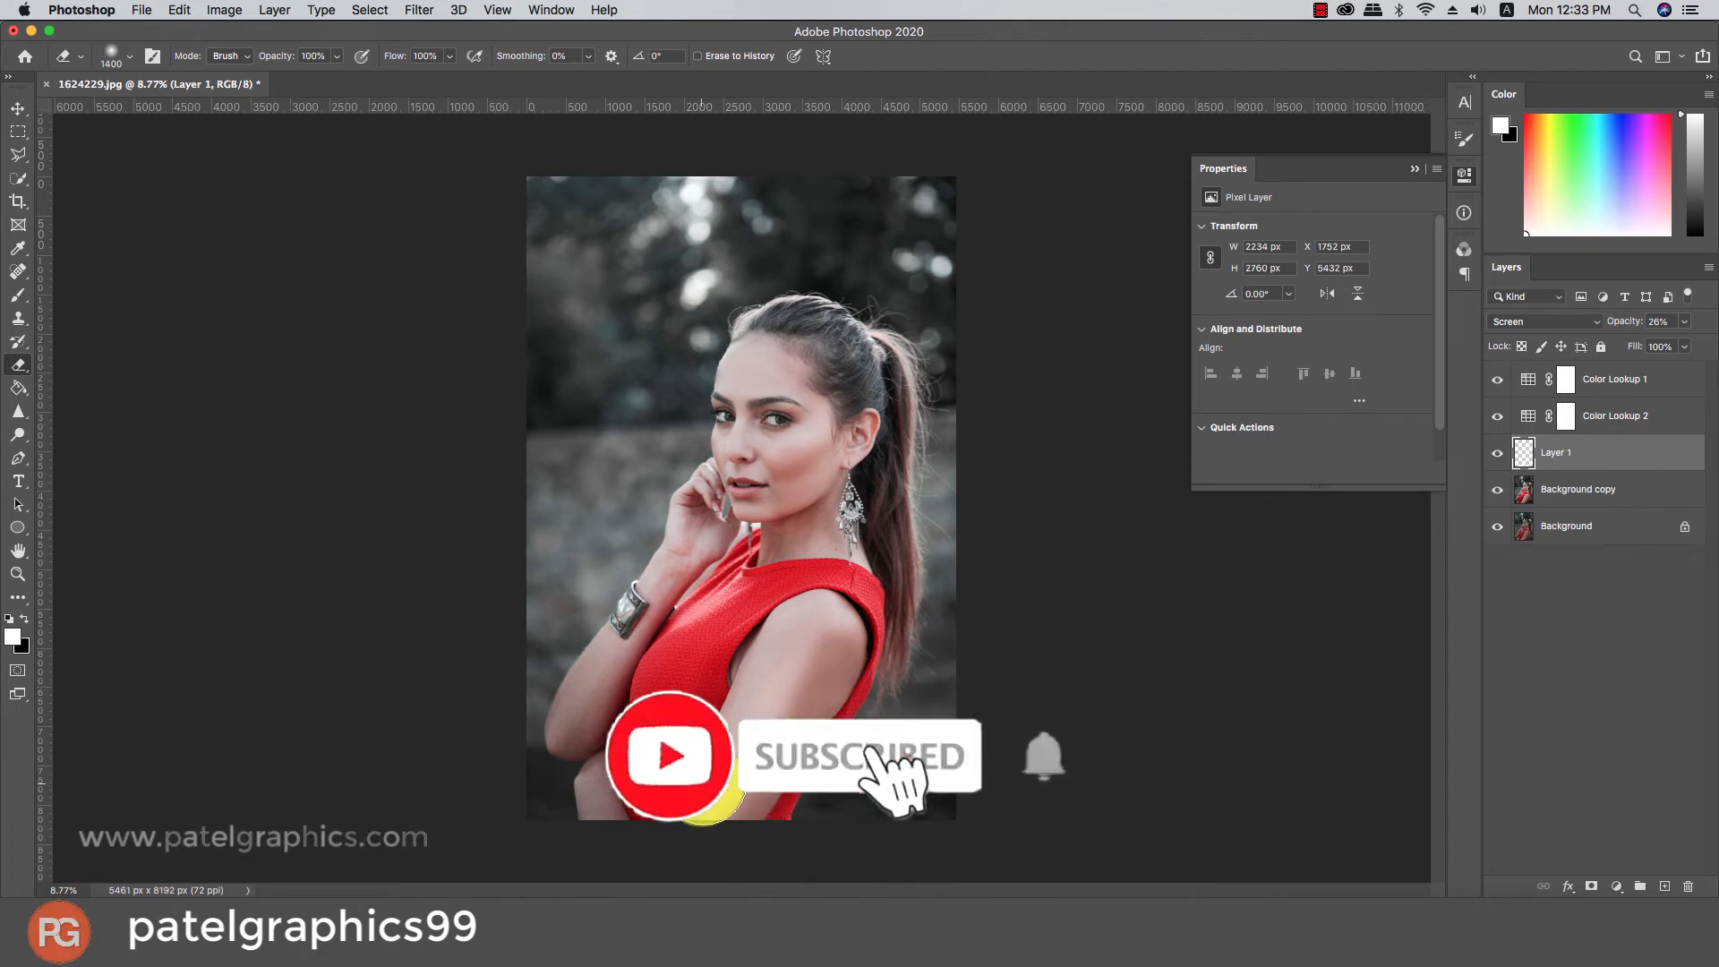
# Paint a white highlight down the far forearm to the elbow with a 600 px brush, then swap the foreground color to black
pyautogui.press('b')
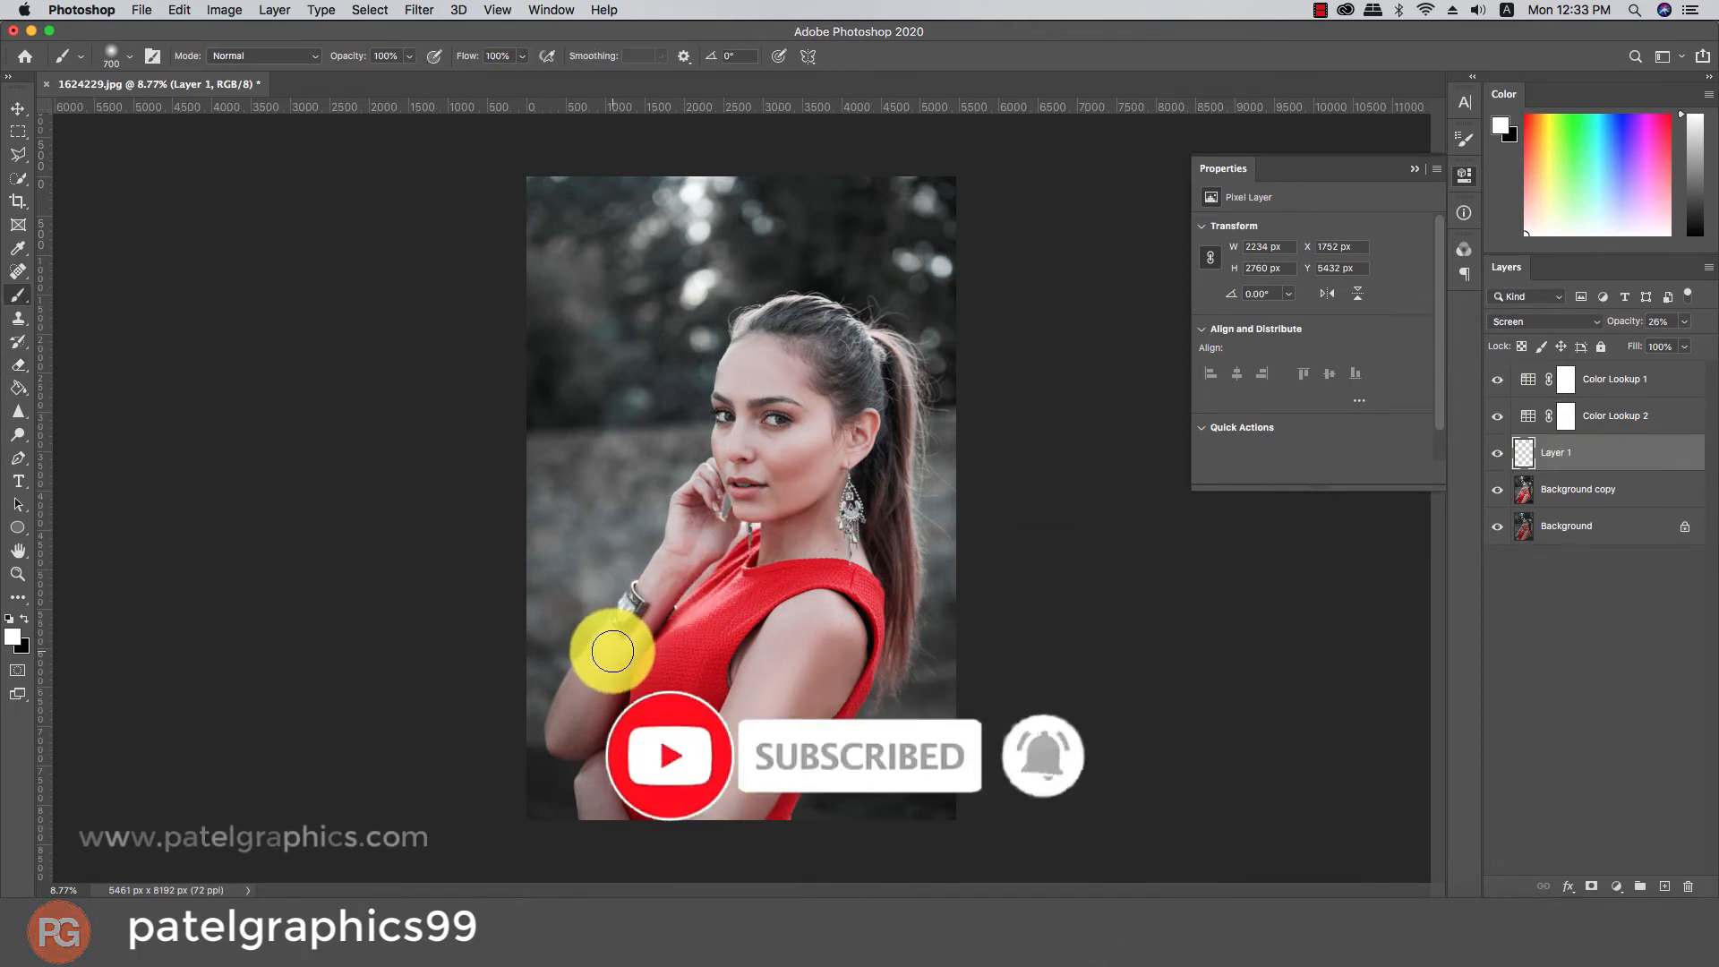
pyautogui.press('[')
pyautogui.click(611, 650)
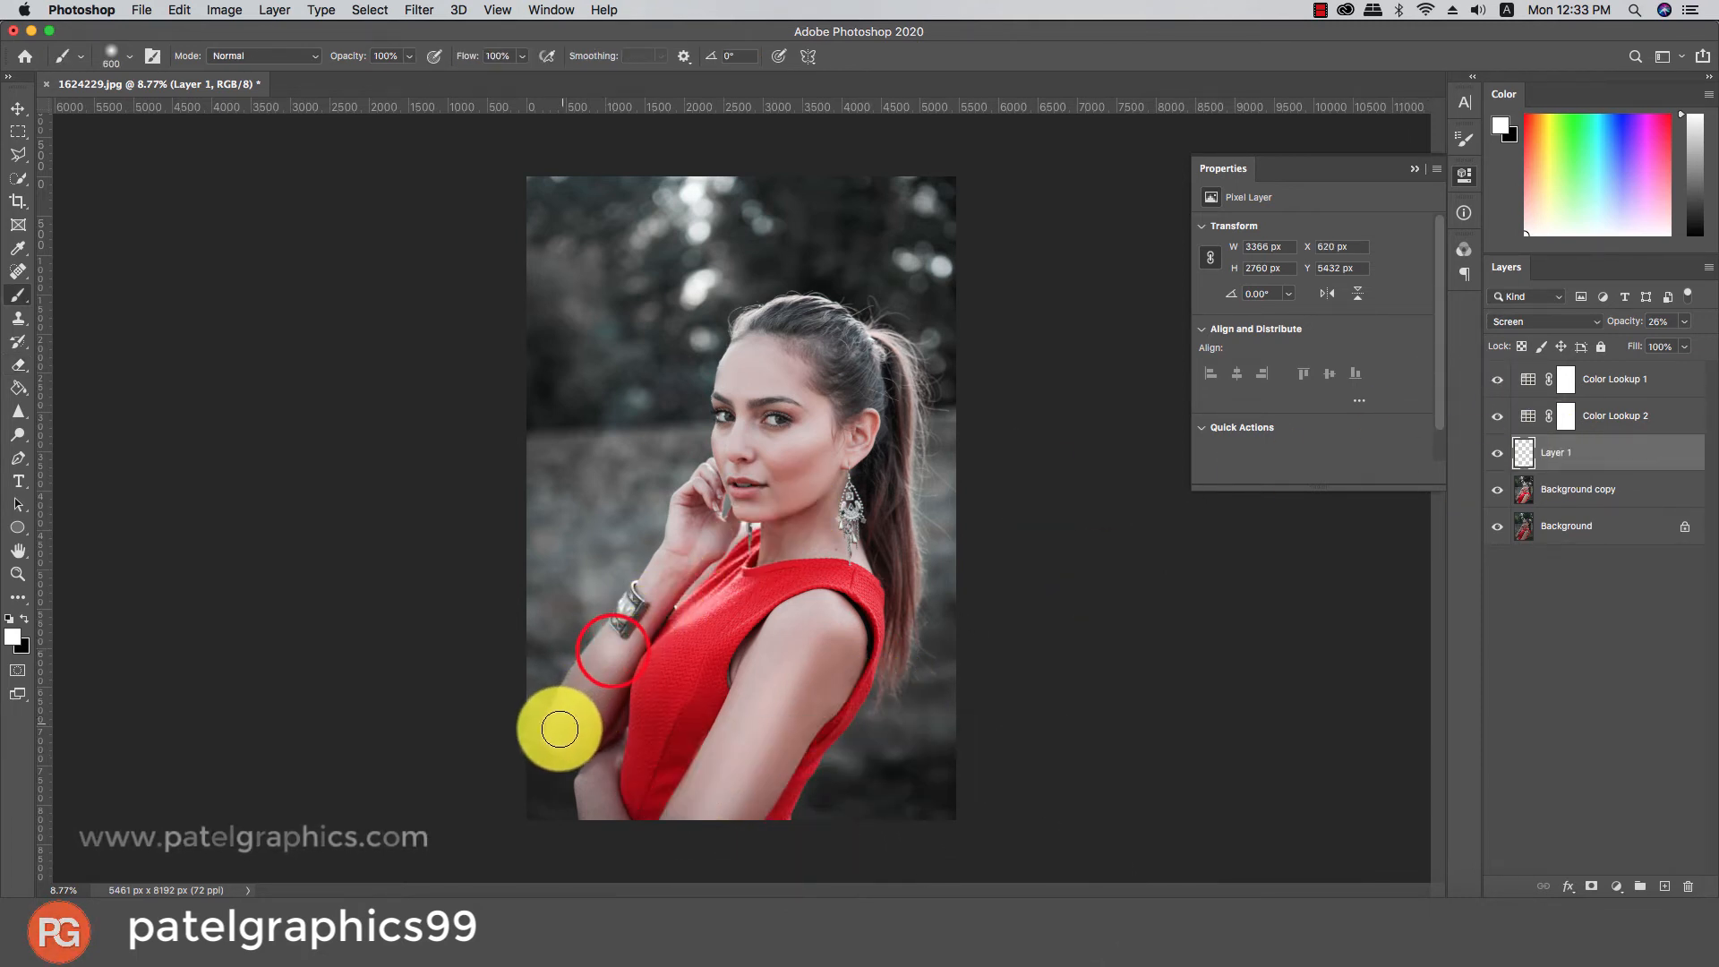
pyautogui.press('x')
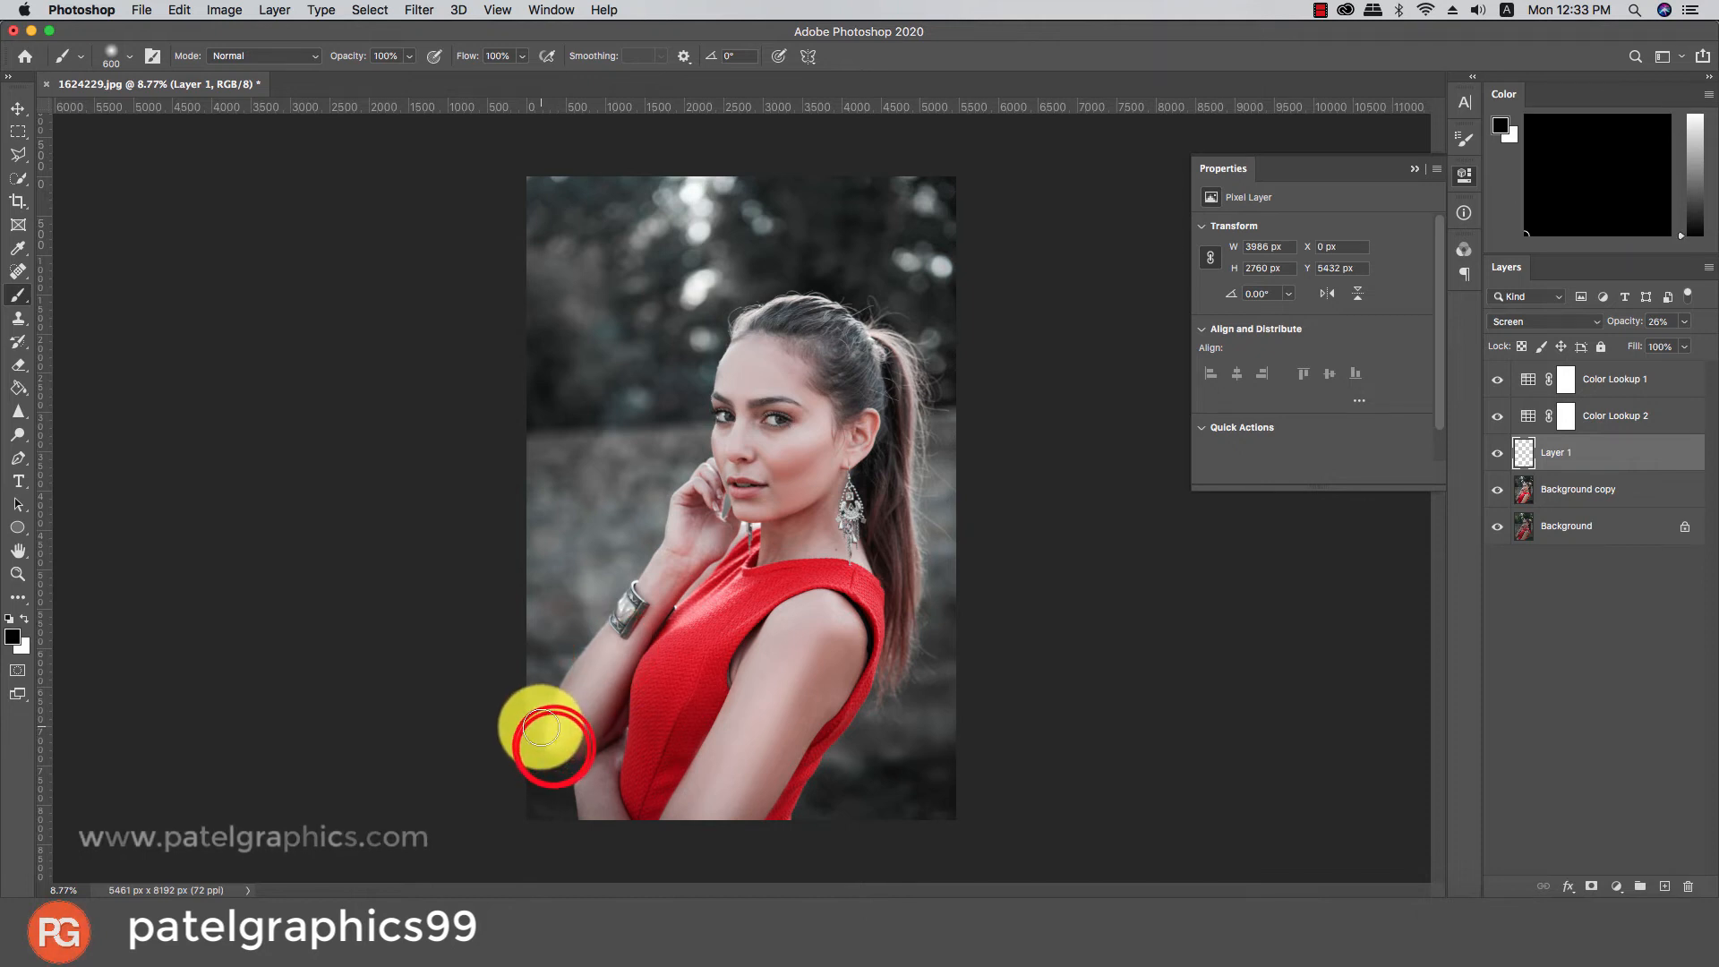
# Erase the highlight overspill on both sides of the far forearm with the 1400 px eraser
pyautogui.press('e')
pyautogui.click(518, 660)
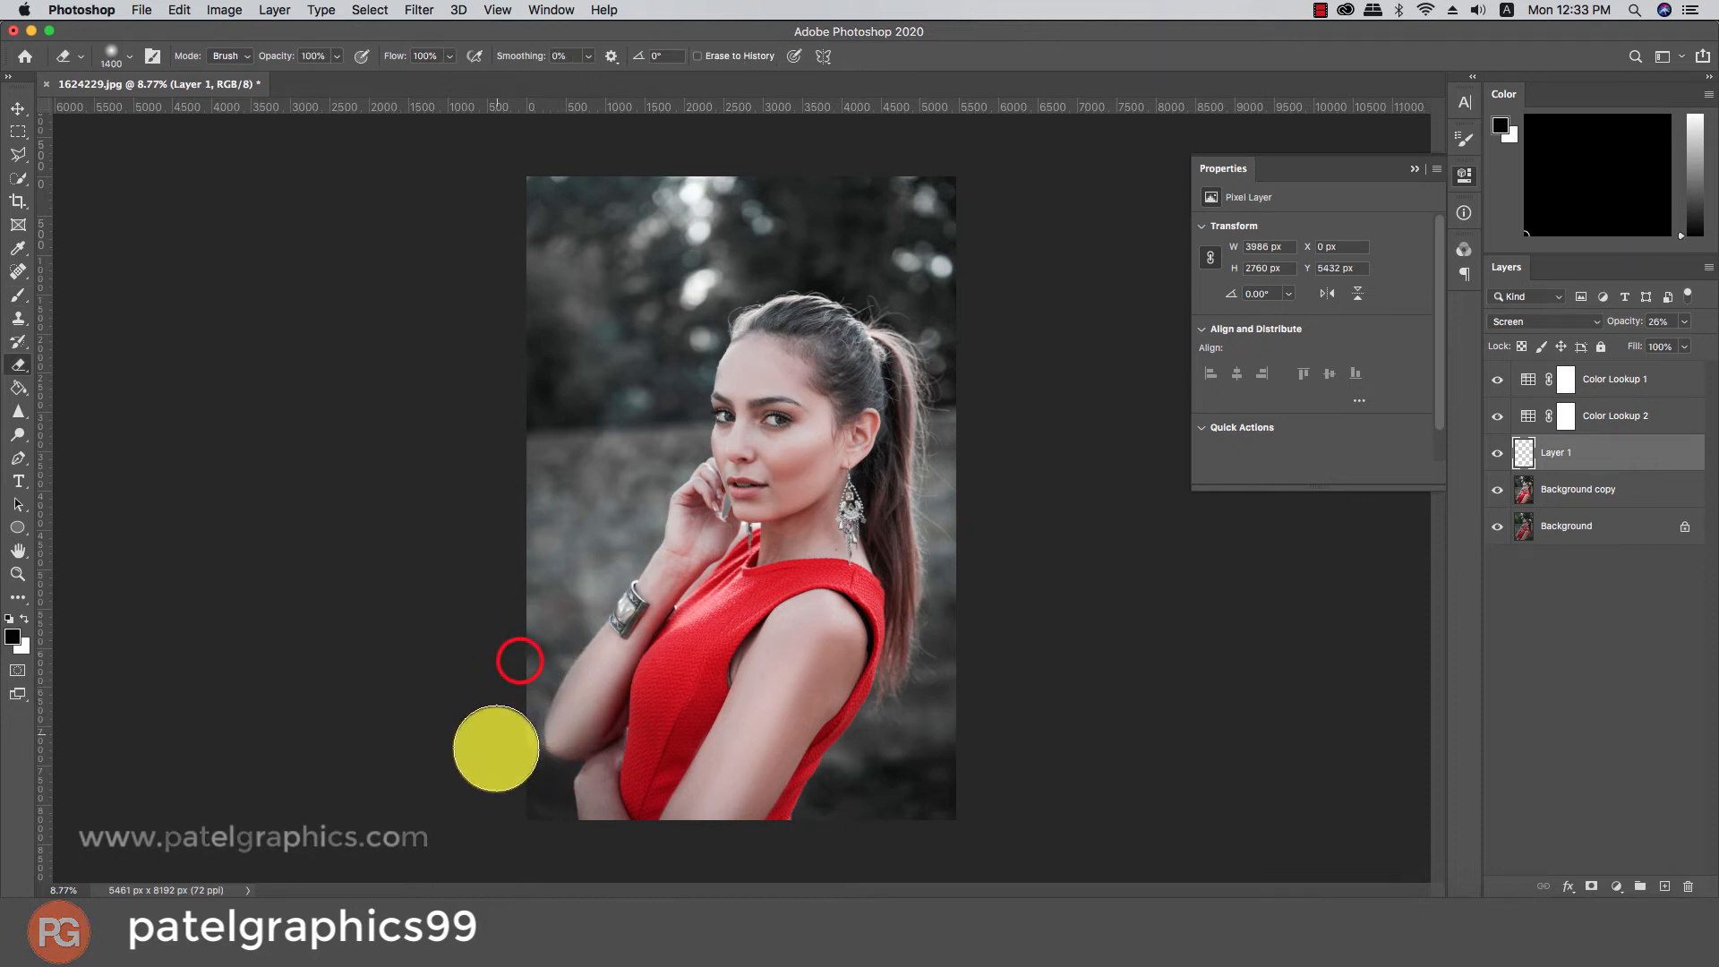
pyautogui.click(652, 687)
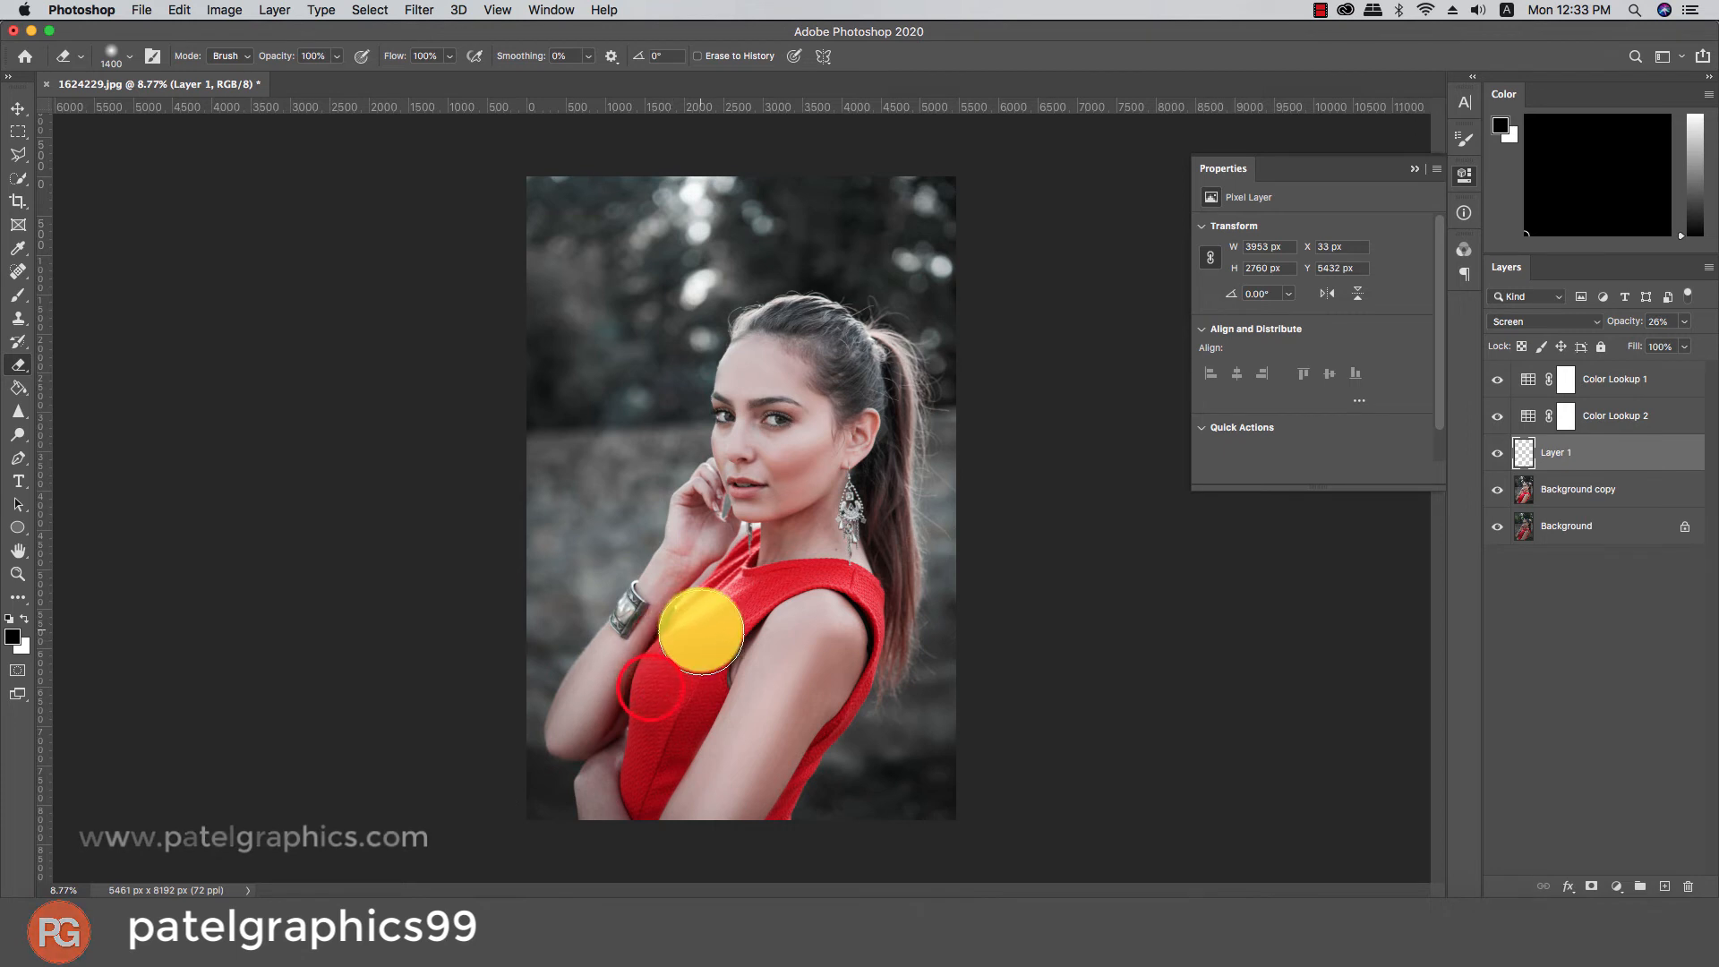
# Paint black over the tucked hand below the far elbow with the 600 px brush
pyautogui.press('b')
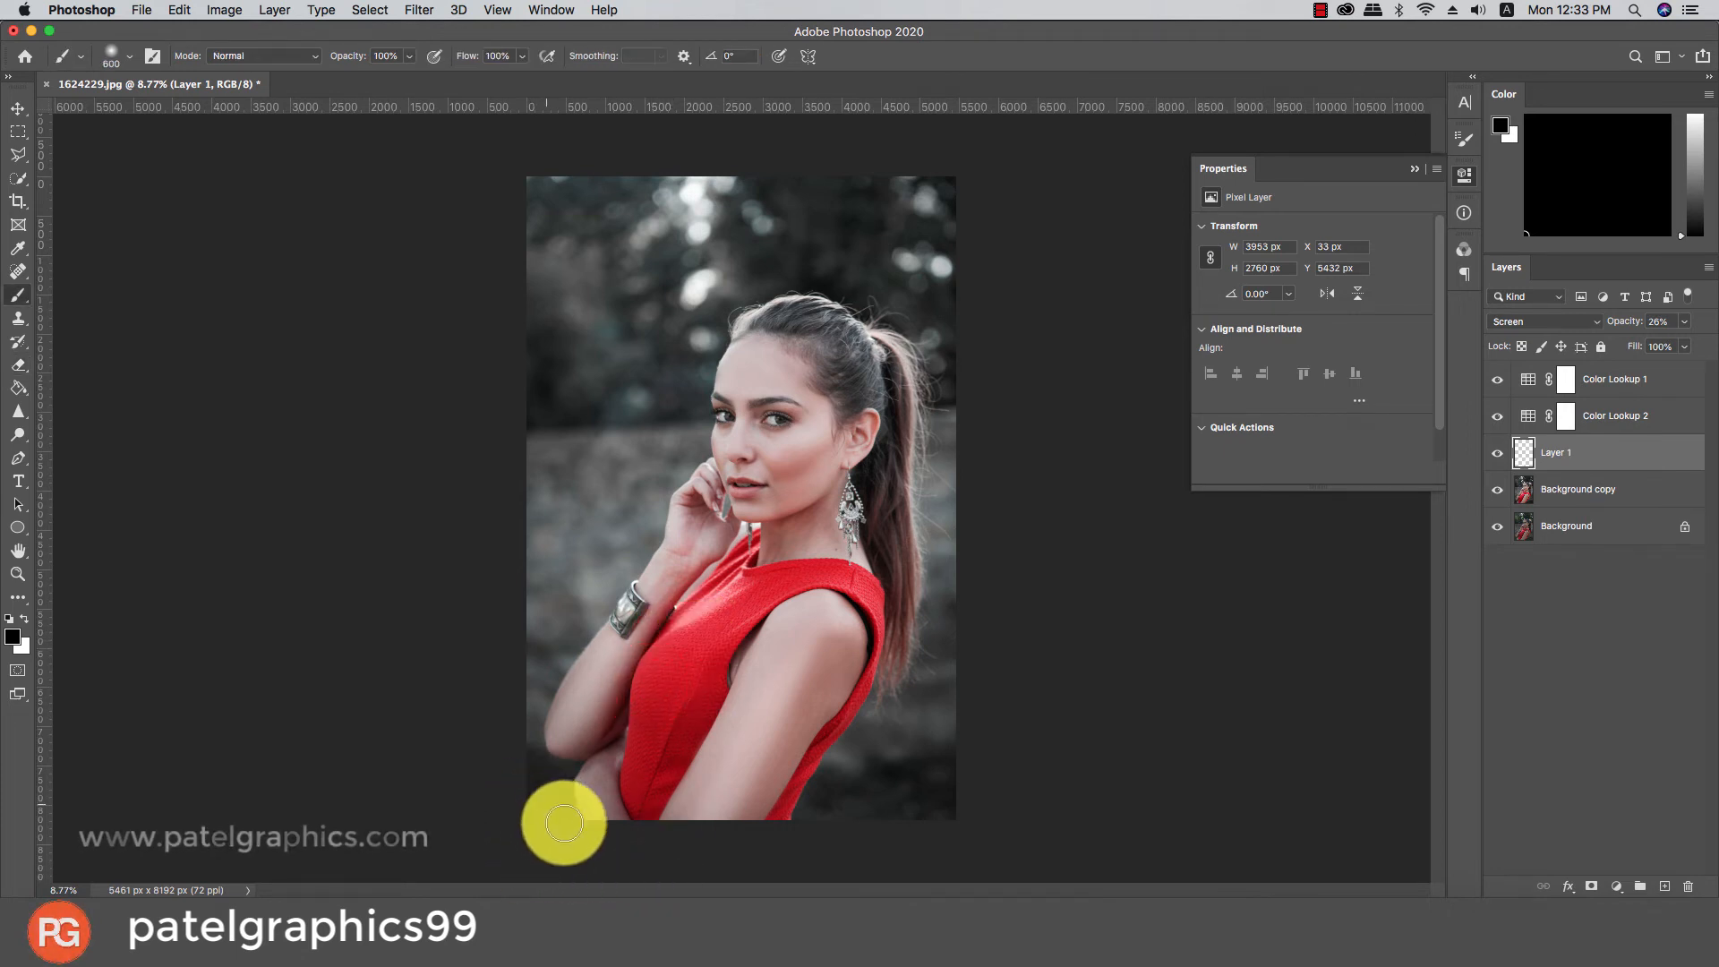
pyautogui.click(596, 782)
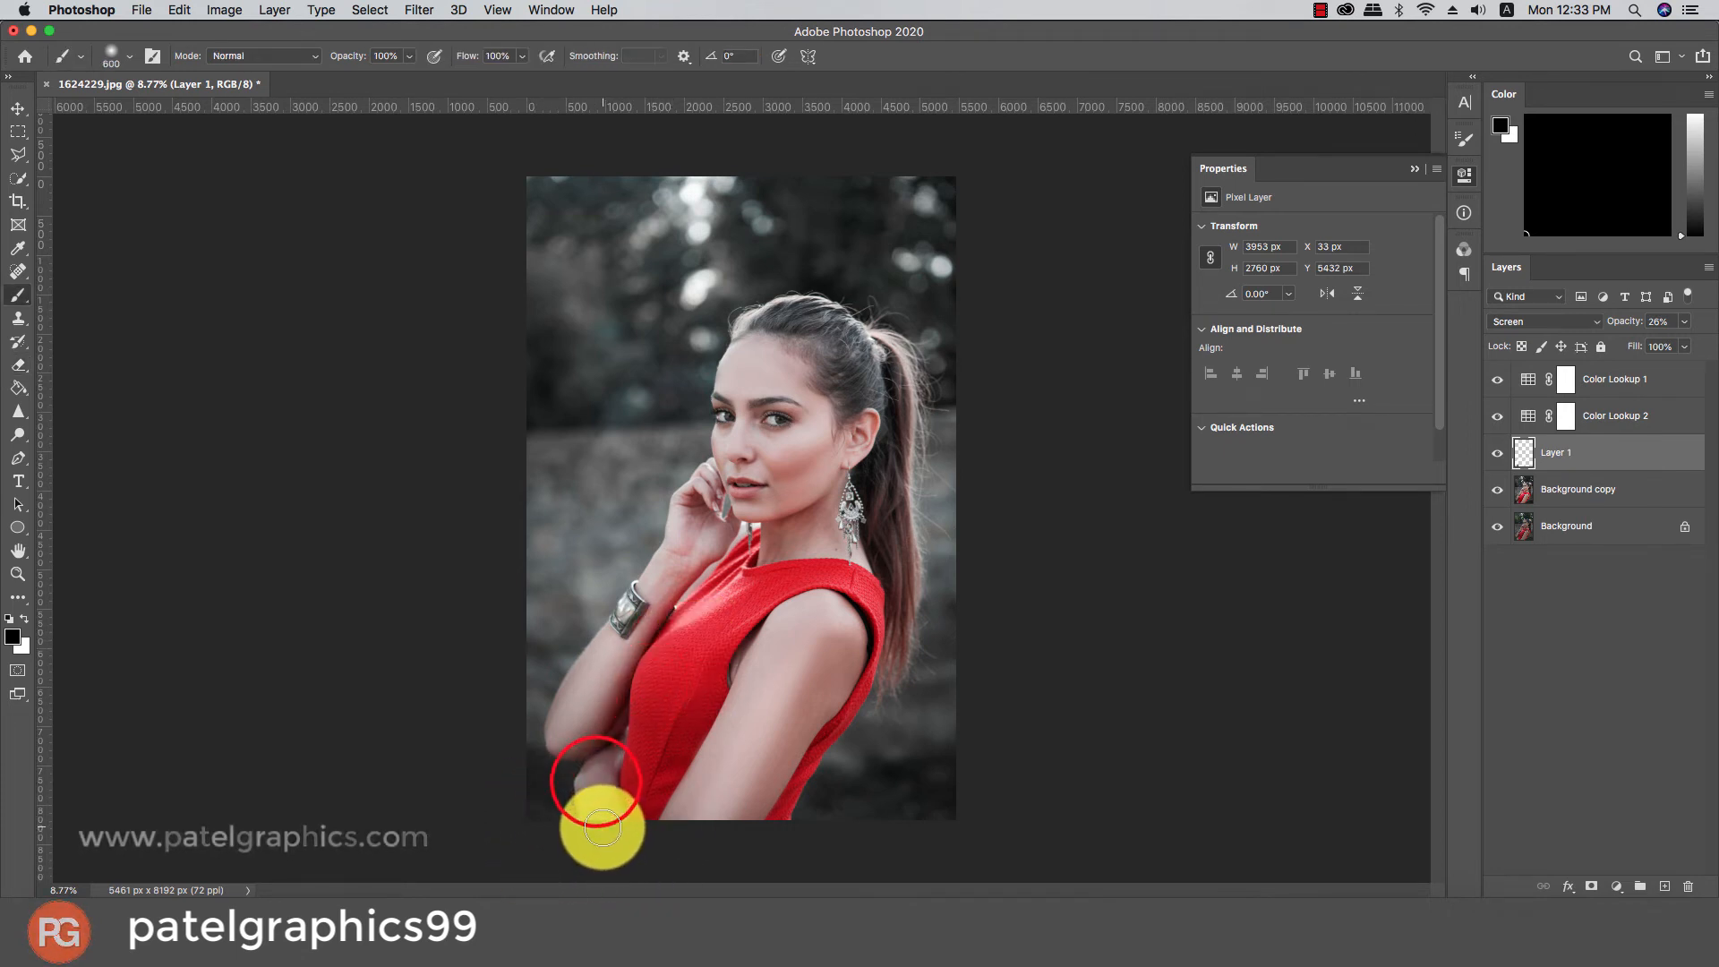
pyautogui.click(589, 778)
pyautogui.click(594, 776)
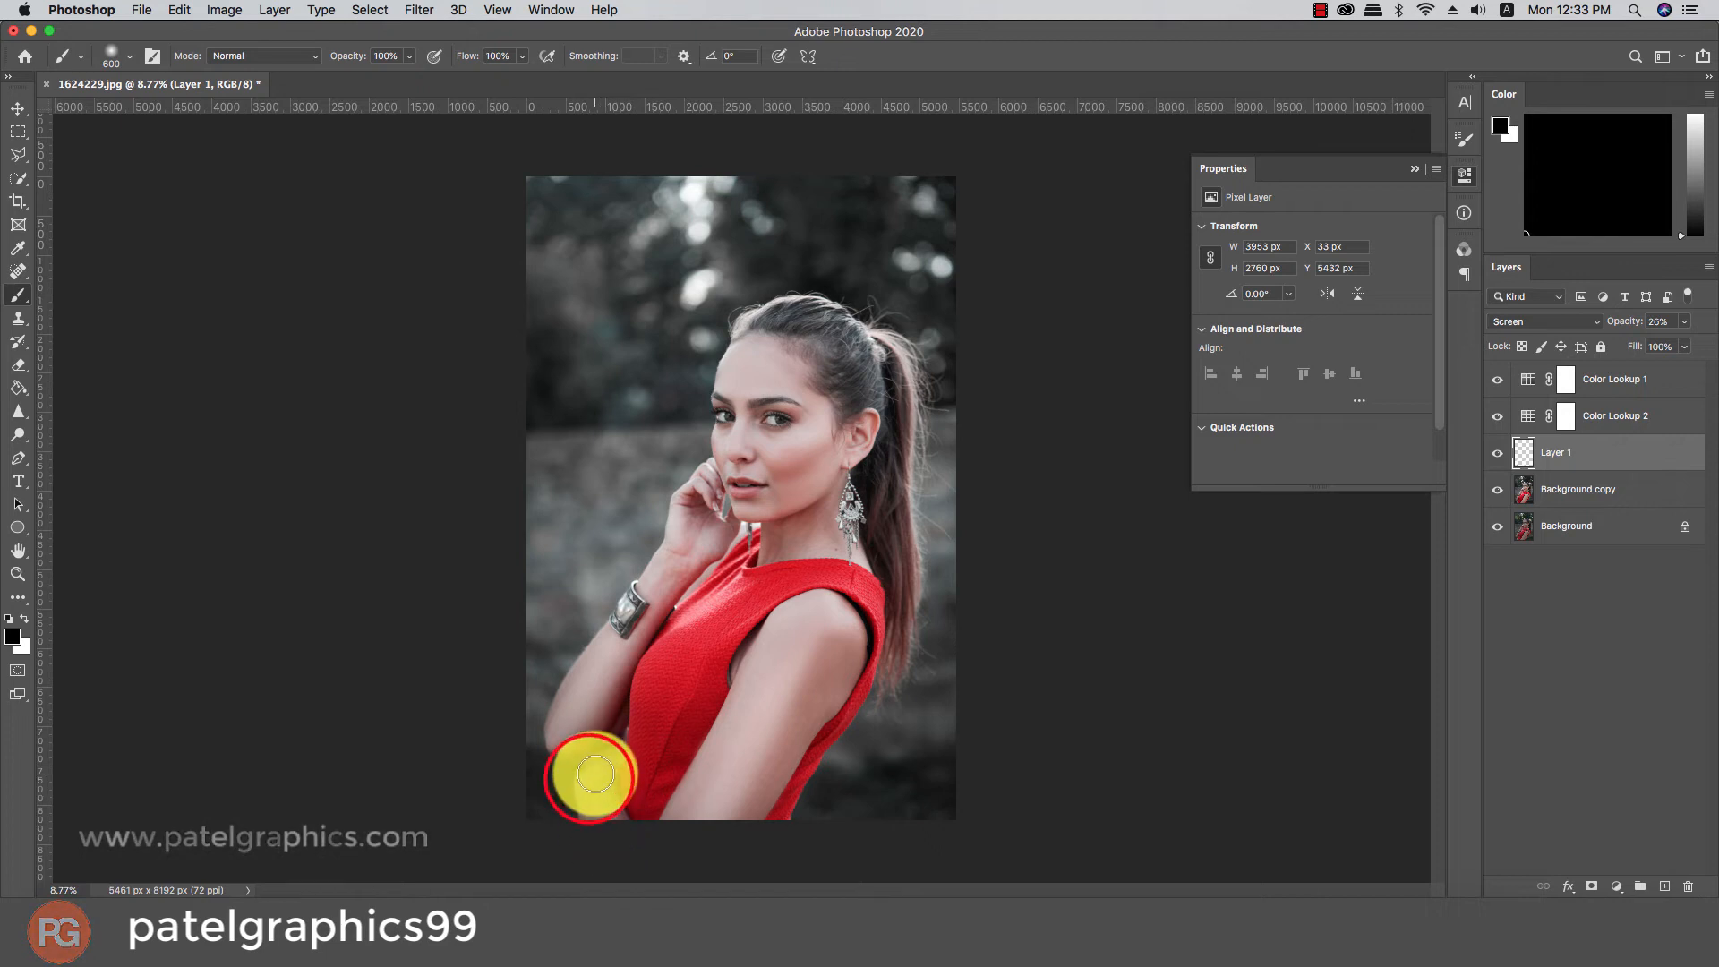
# Make white the foreground color, try a highlight dab on the cheek on Layer 1, and undo it
pyautogui.scroll(-3, 667, 711)
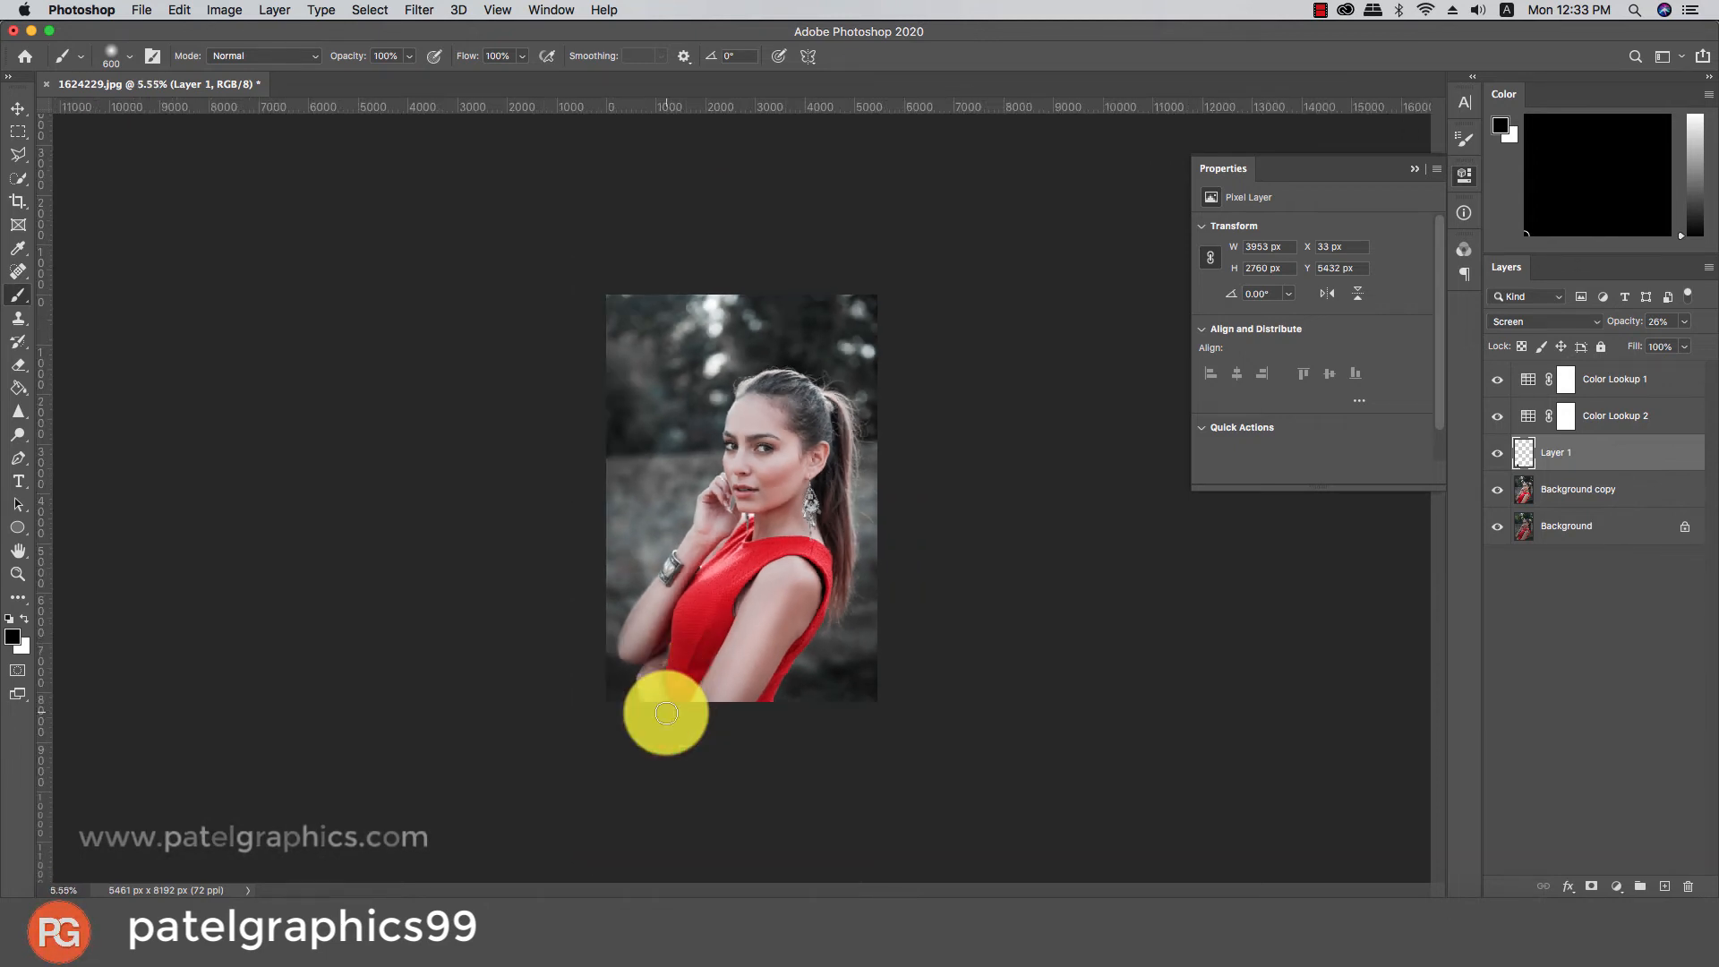
pyautogui.scroll(3, 778, 529)
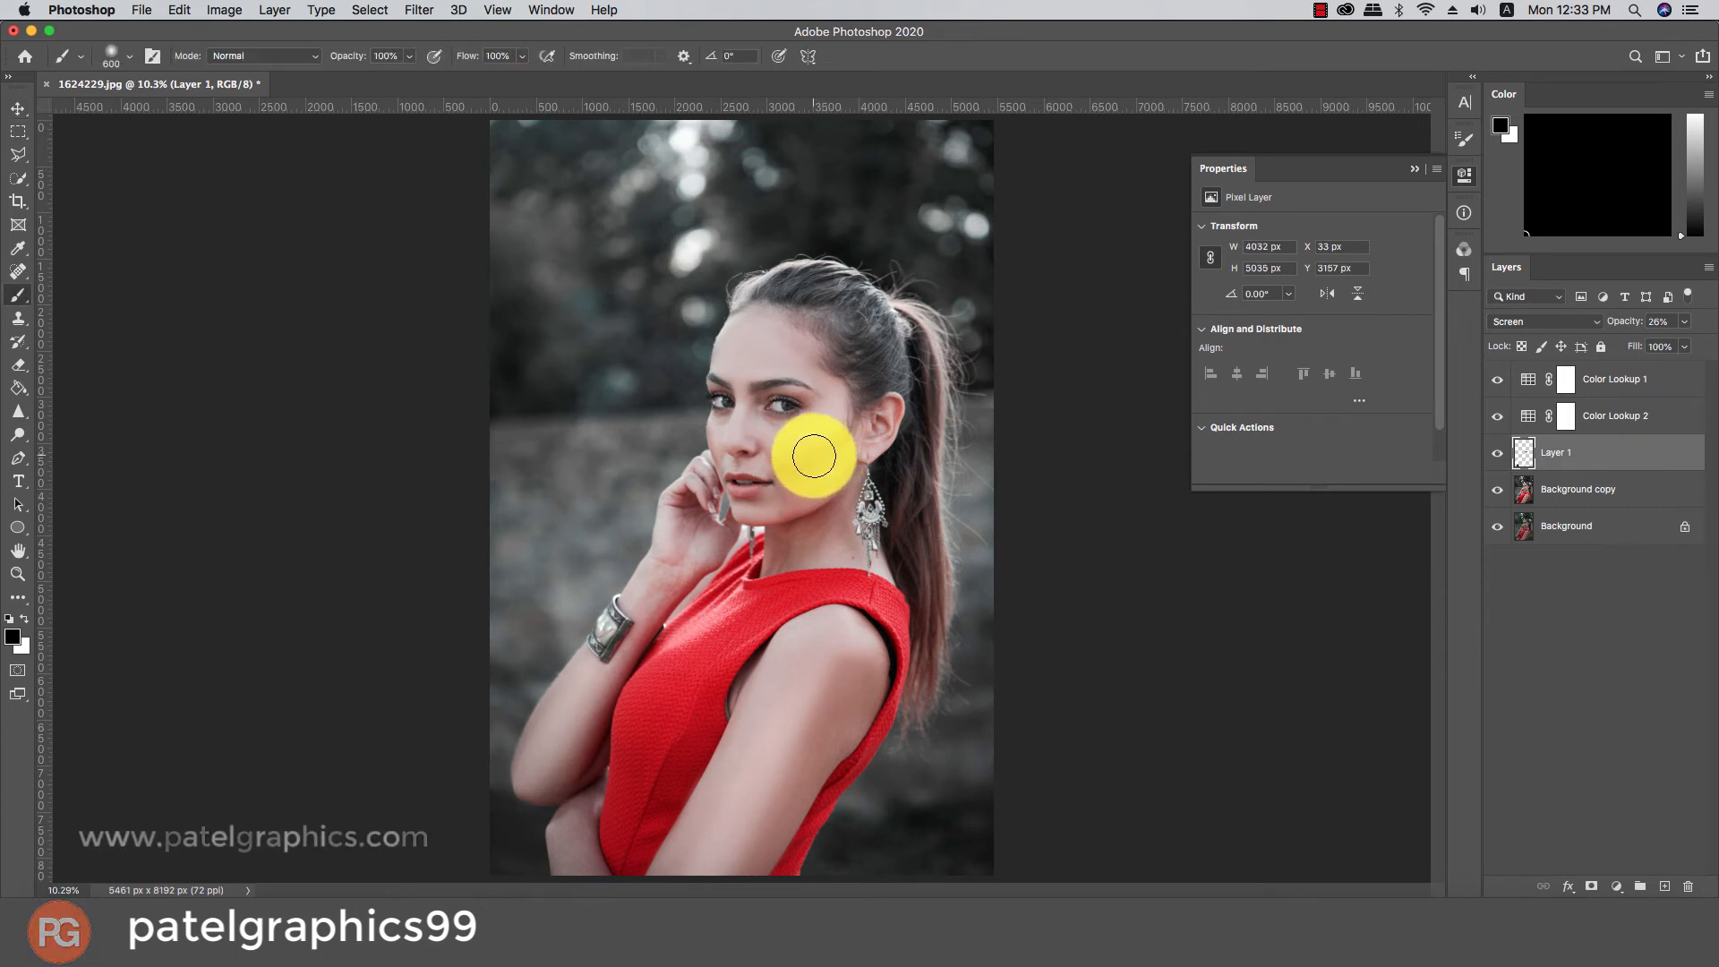
pyautogui.click(1582, 453)
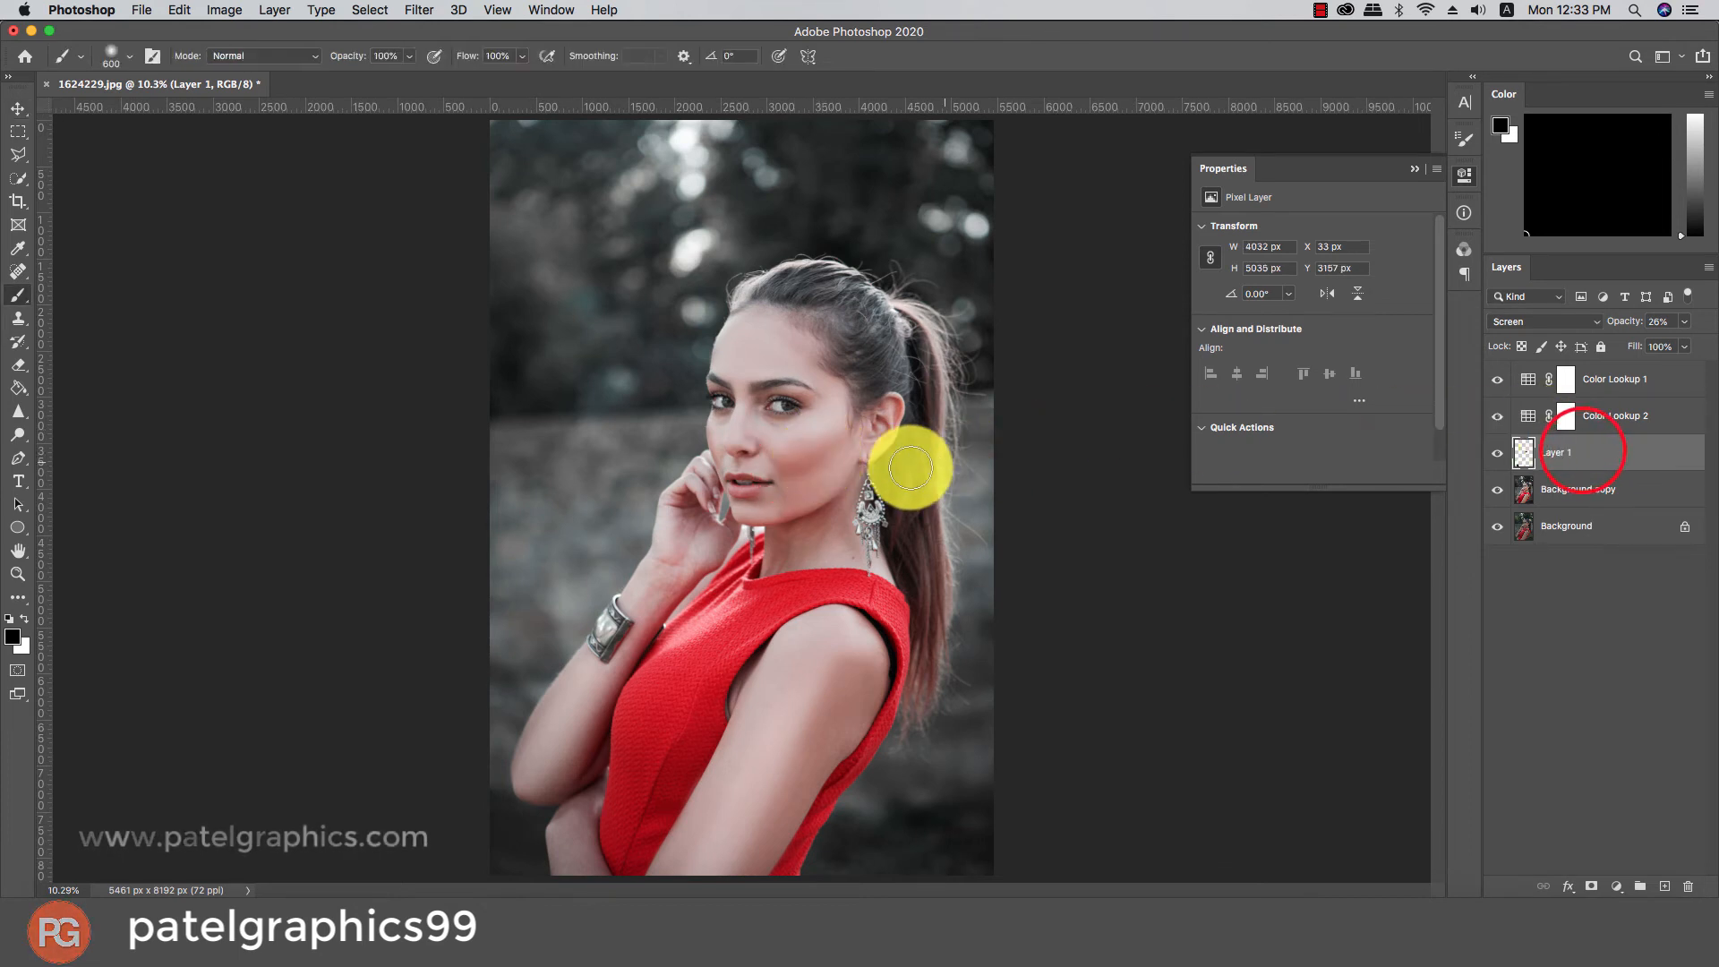
pyautogui.click(23, 619)
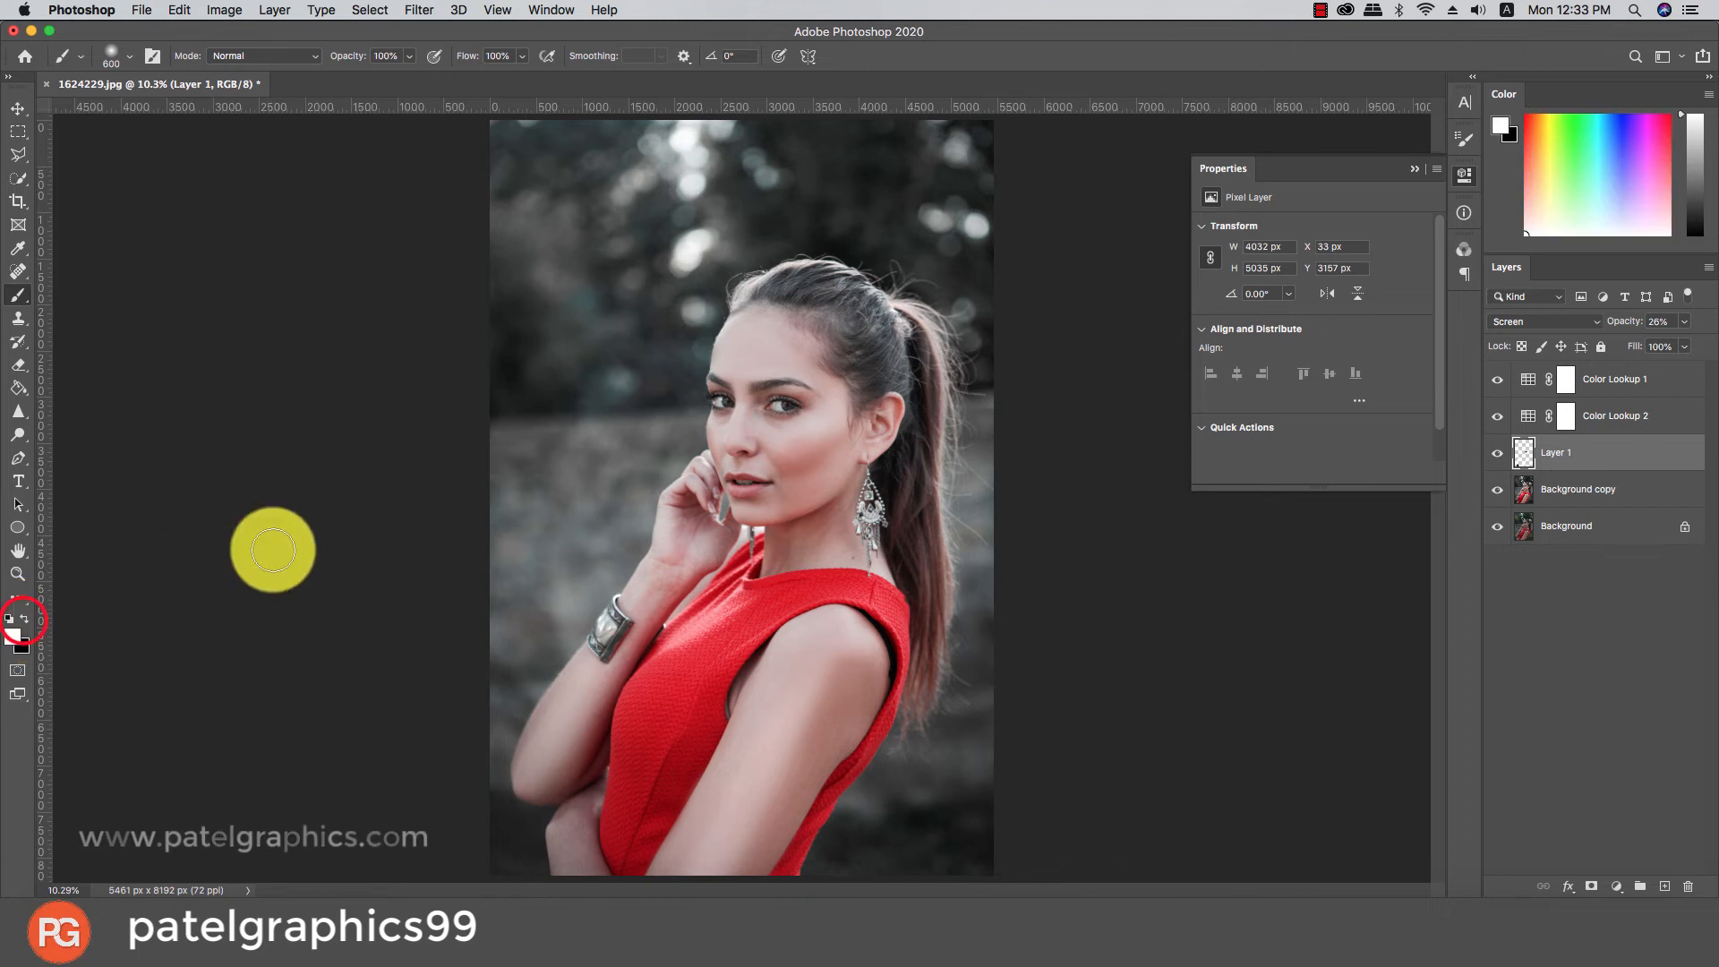
pyautogui.press('super+z')
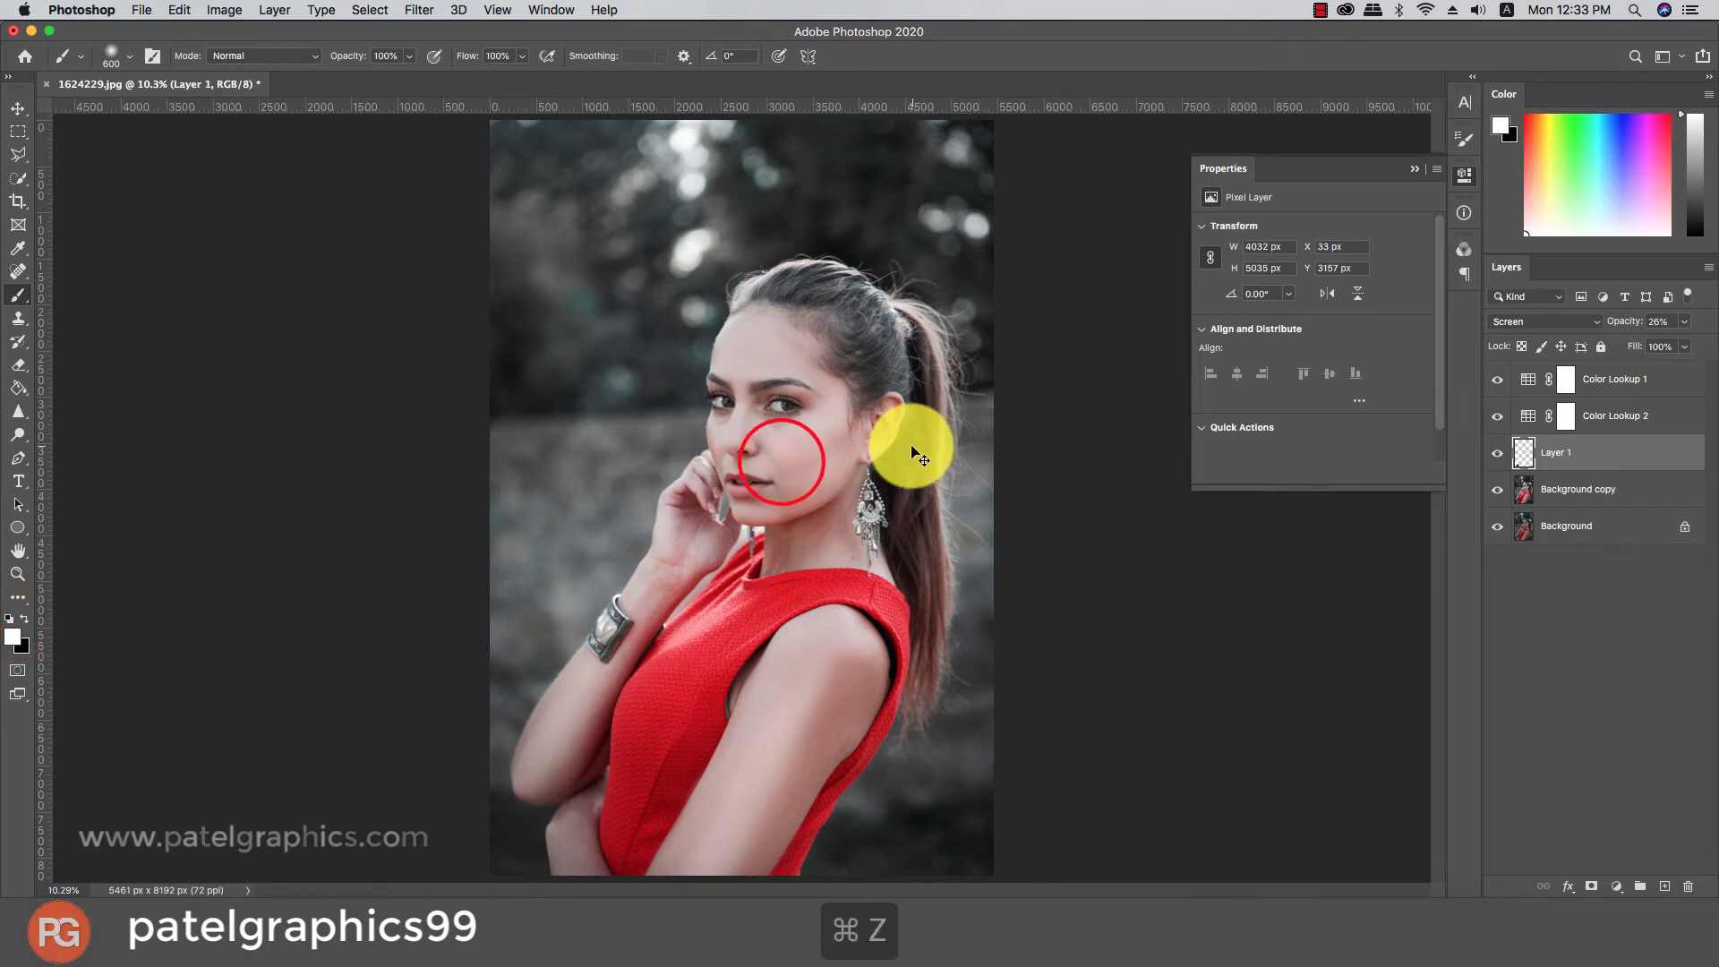
# Create a new empty layer above Layer 1 and set its blend mode to Screen
pyautogui.scroll(3, 833, 475)
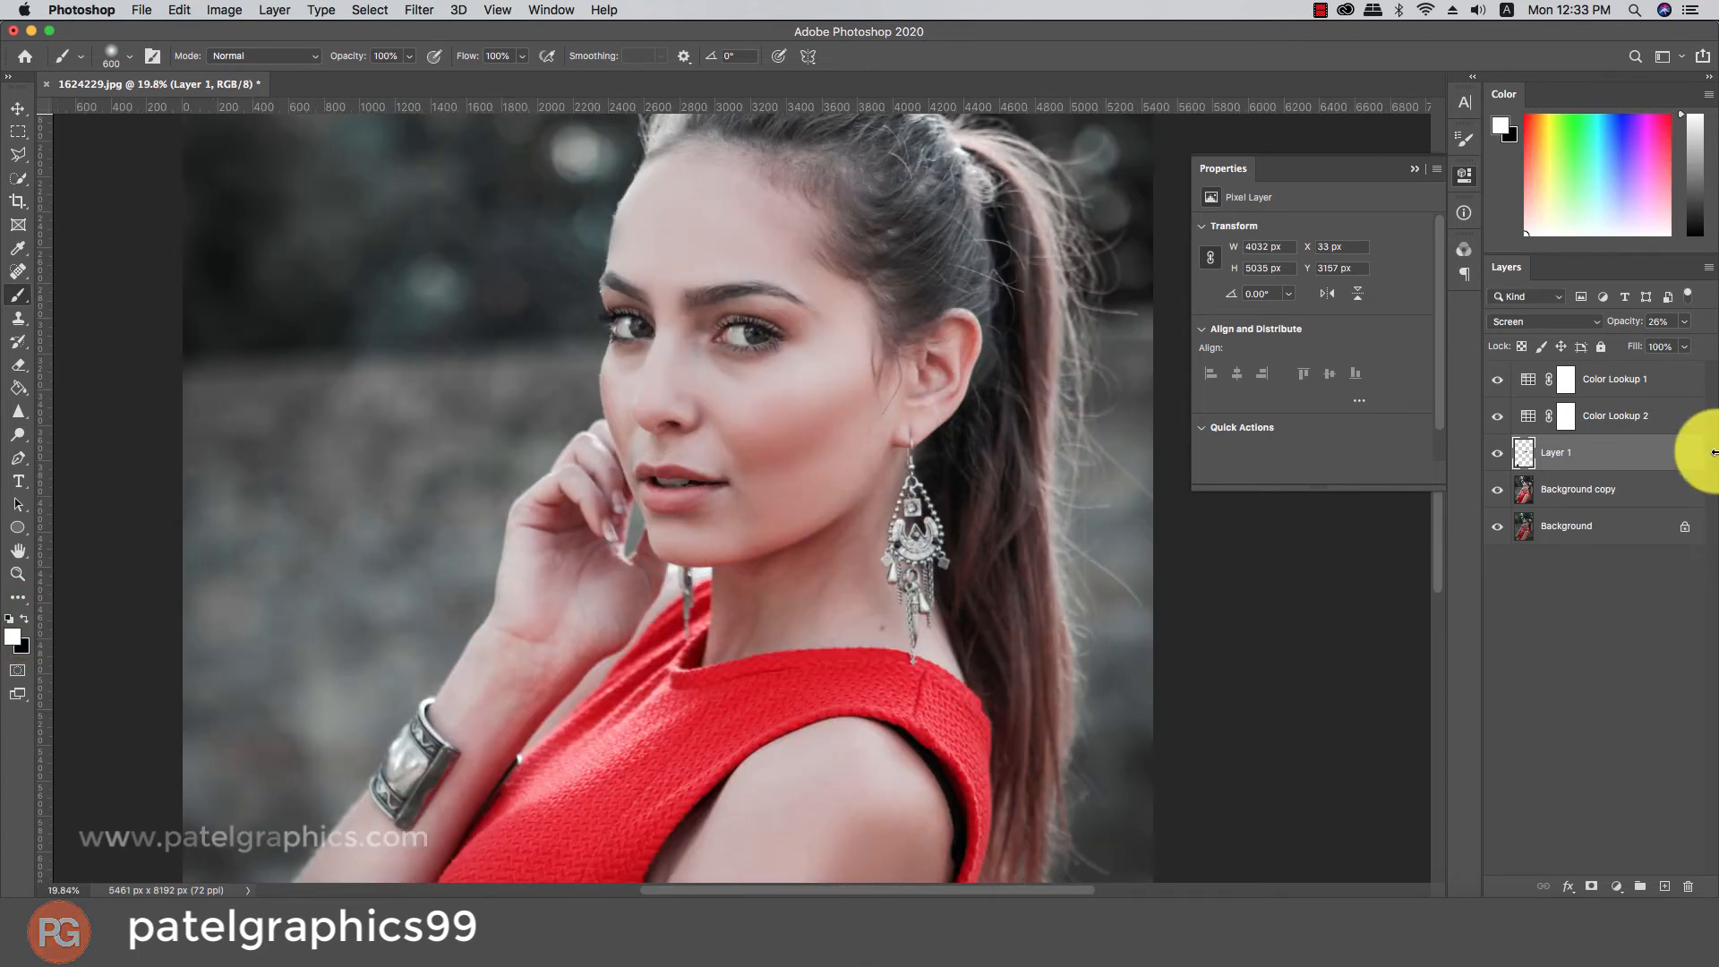
pyautogui.click(1665, 886)
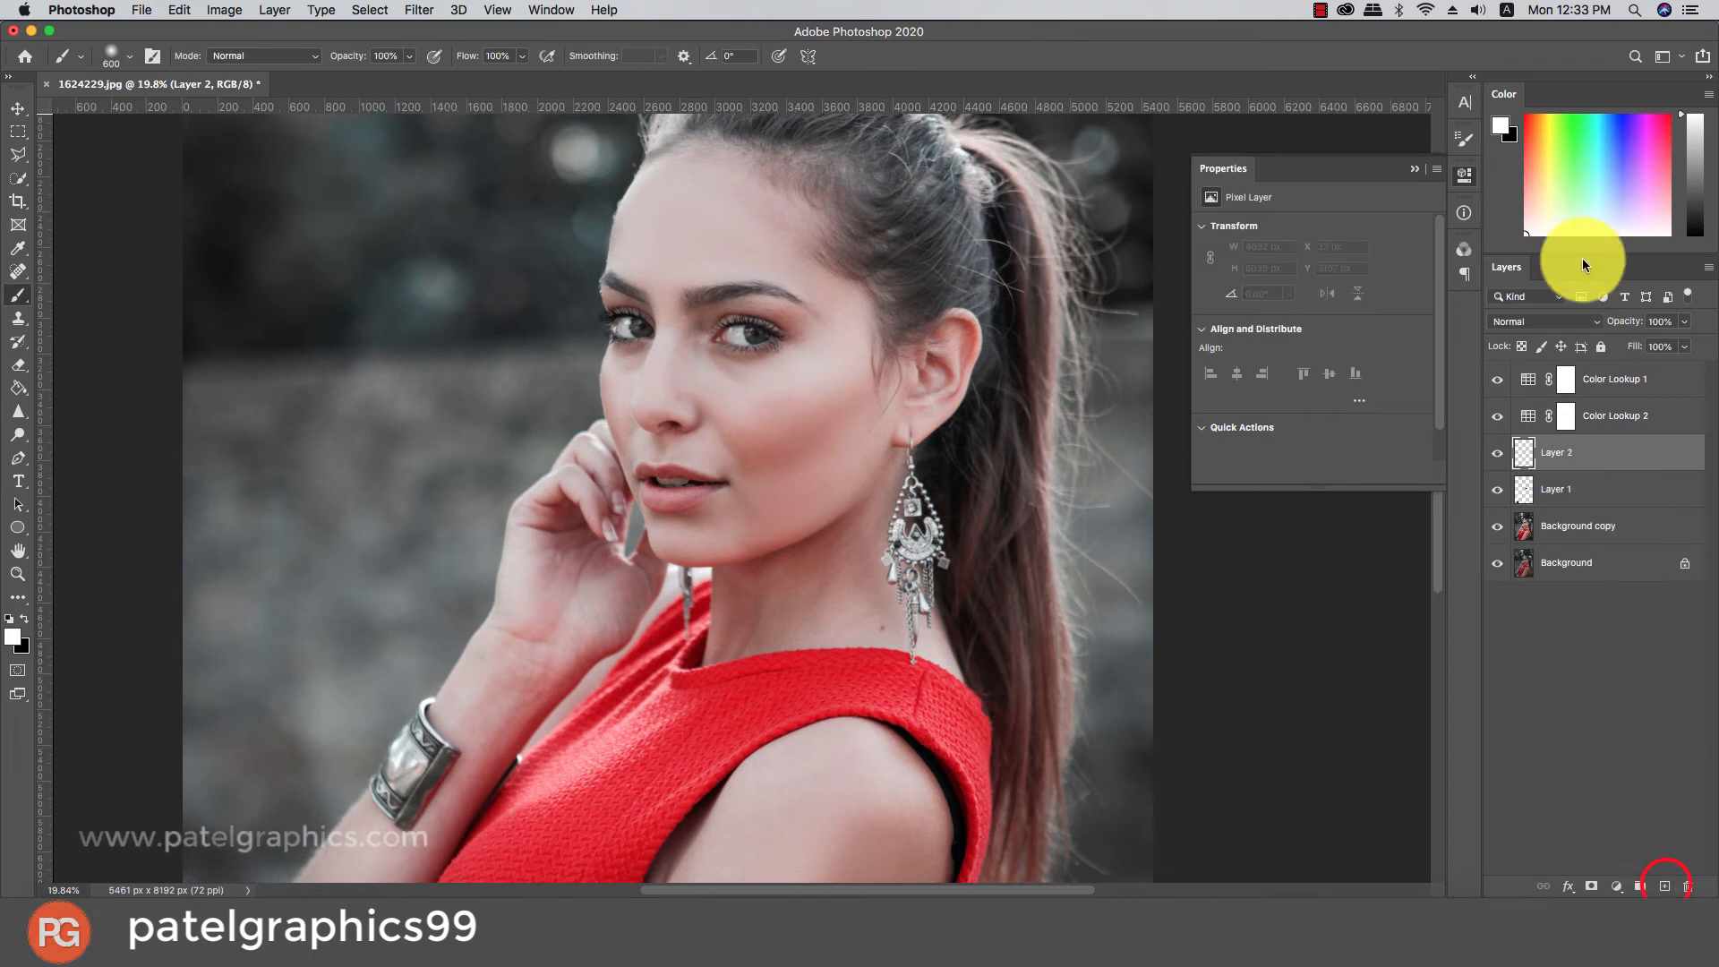
pyautogui.click(1548, 324)
pyautogui.moveTo(1526, 514); pyautogui.dragTo(1525, 476)
pyautogui.click(1512, 451)
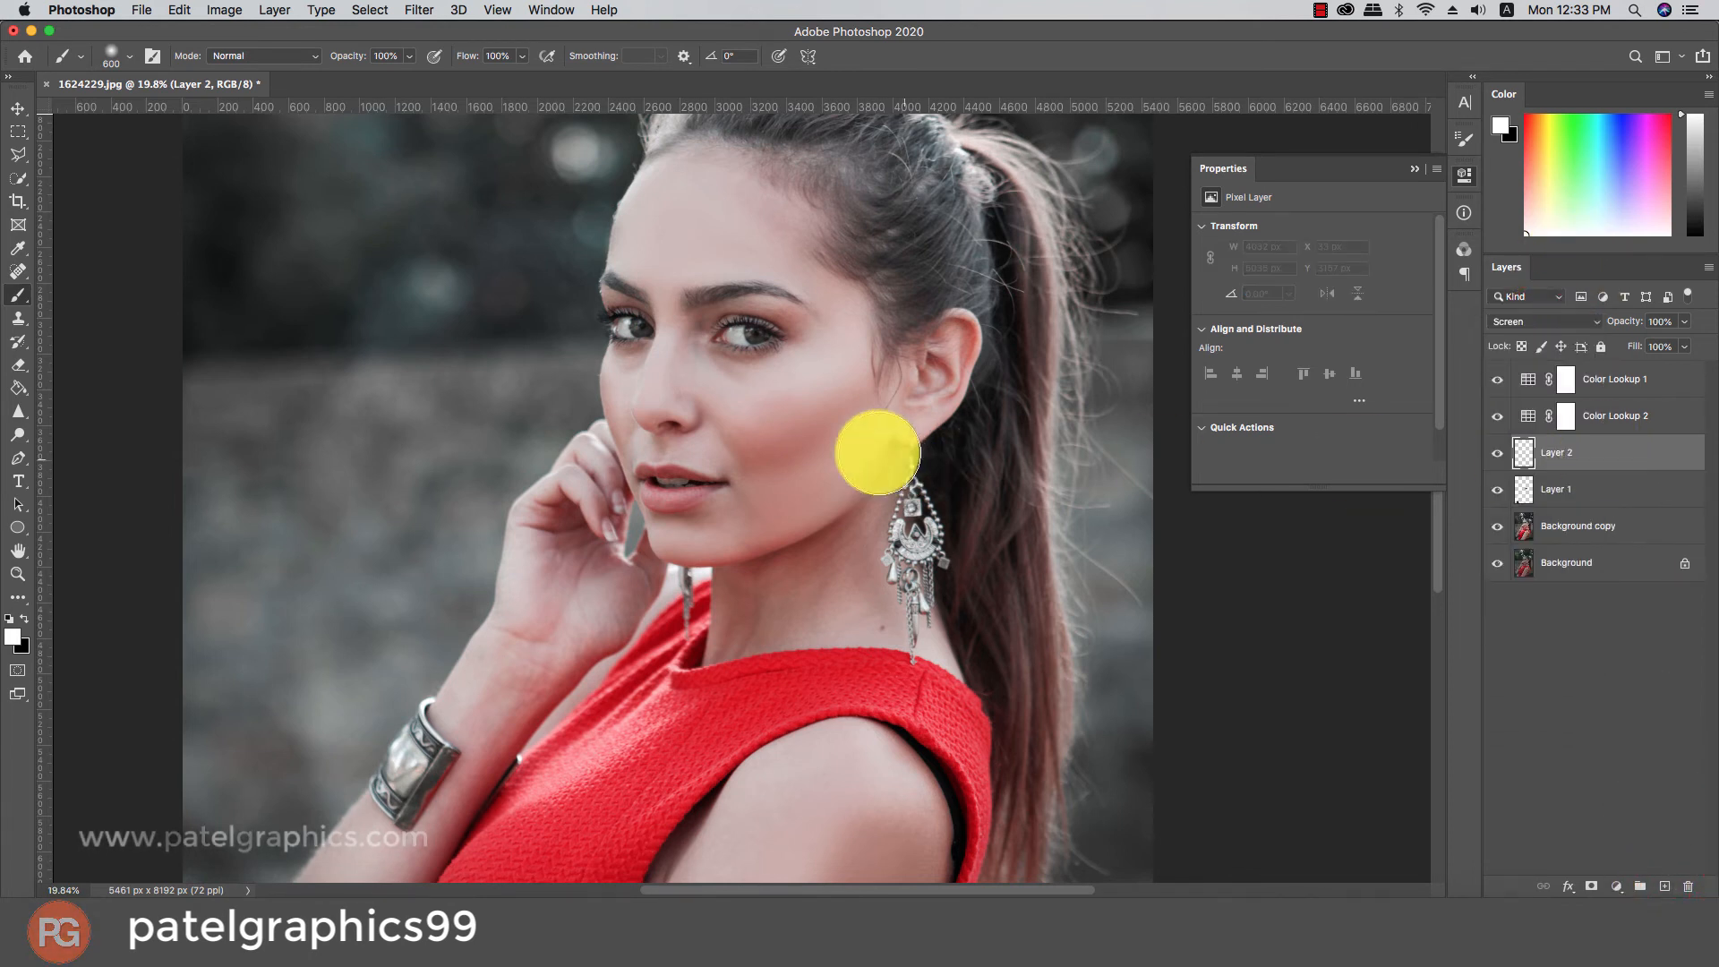
# Paint a white highlight on the near cheek, set the layer's opacity to 12%, and extend the highlight down the neck
pyautogui.moveTo(749, 442); pyautogui.dragTo(814, 411)
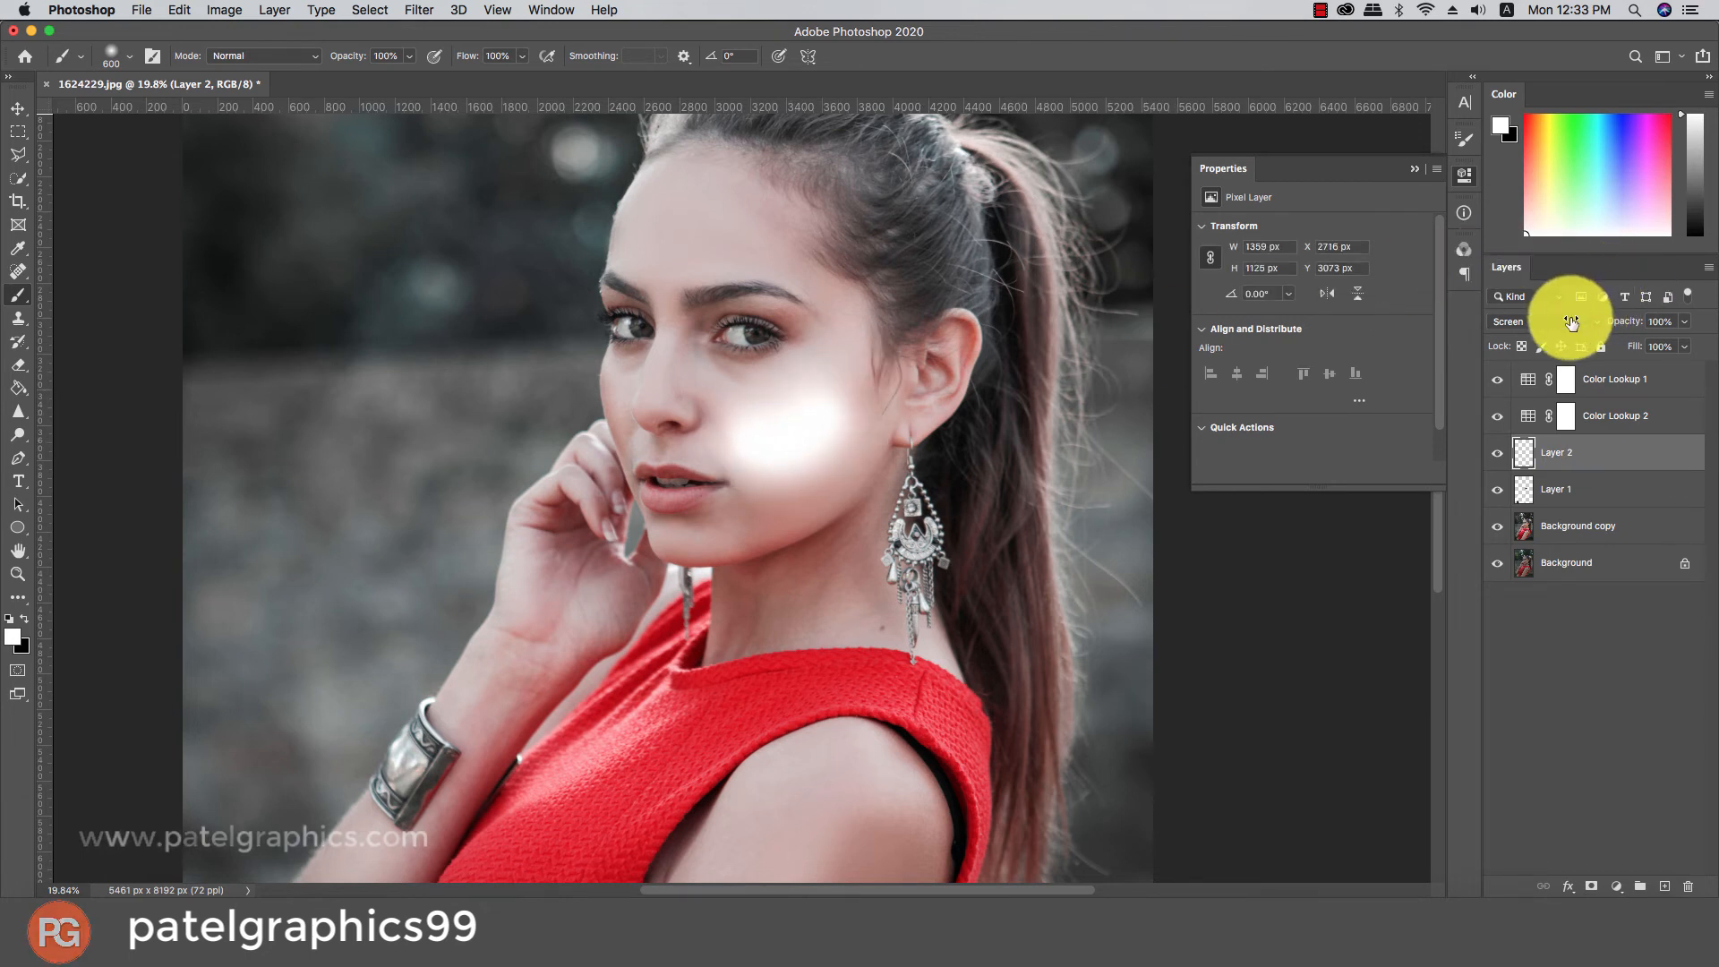
pyautogui.click(1606, 346)
pyautogui.moveTo(1615, 344); pyautogui.dragTo(1612, 343)
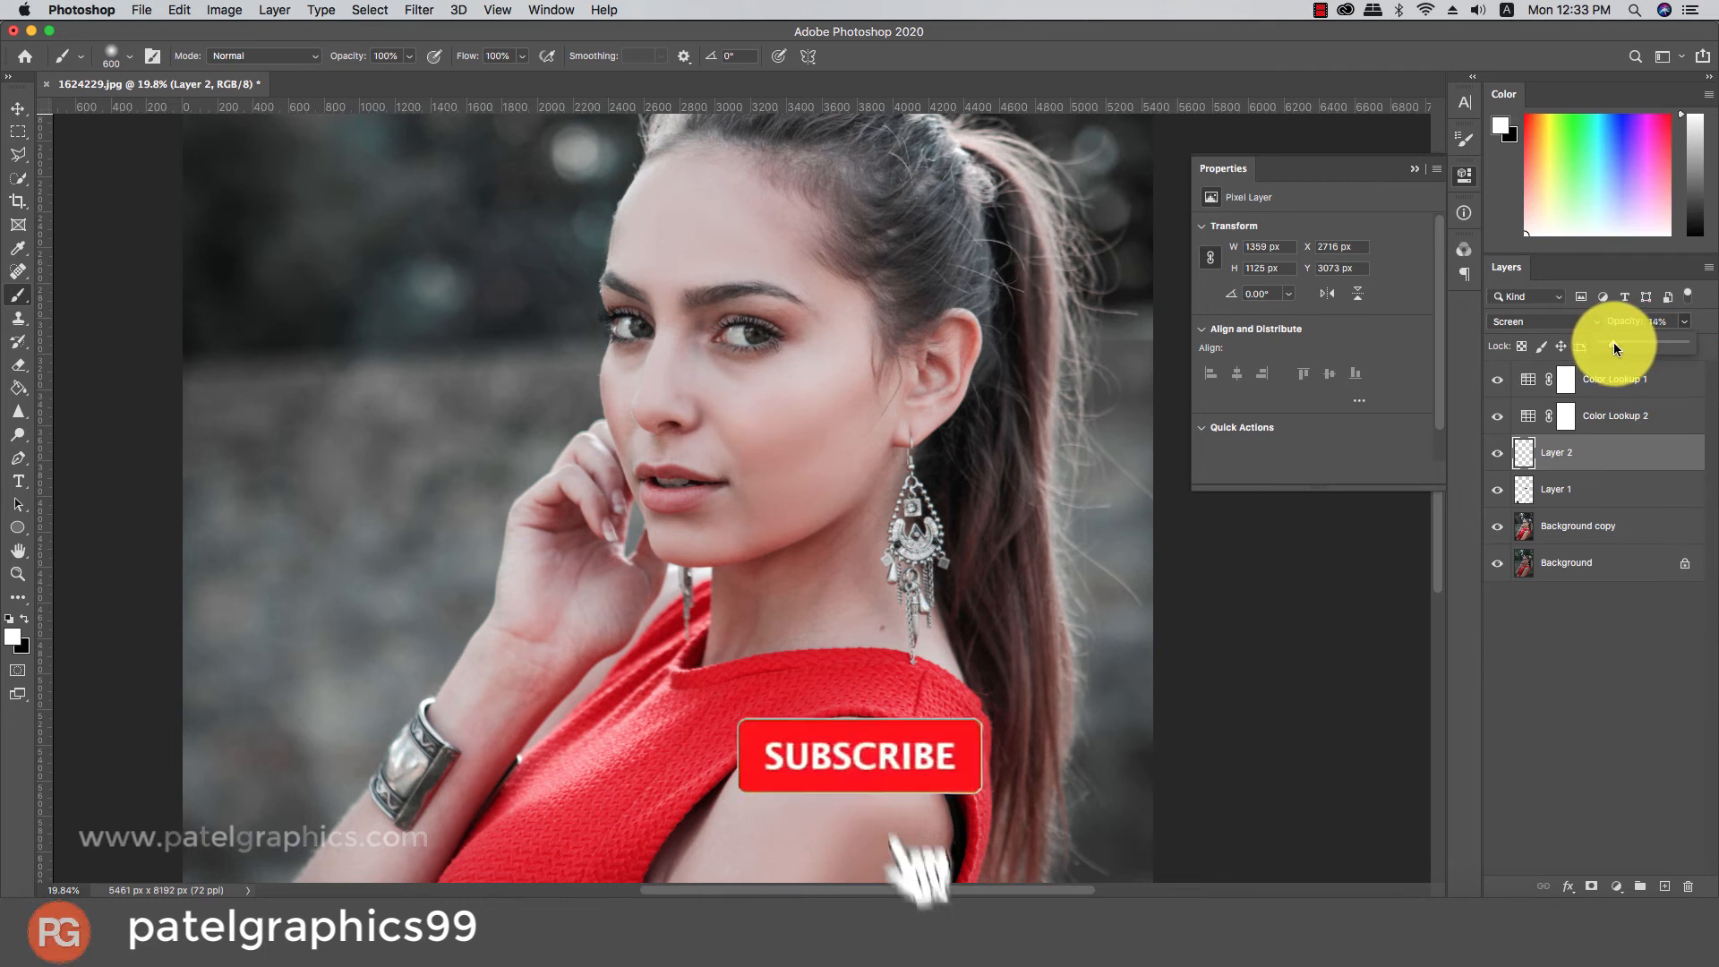
pyautogui.click(856, 531)
pyautogui.moveTo(856, 531)
pyautogui.mouseDown()
pyautogui.moveTo(725, 609)
pyautogui.moveTo(739, 642)
pyautogui.mouseUp()
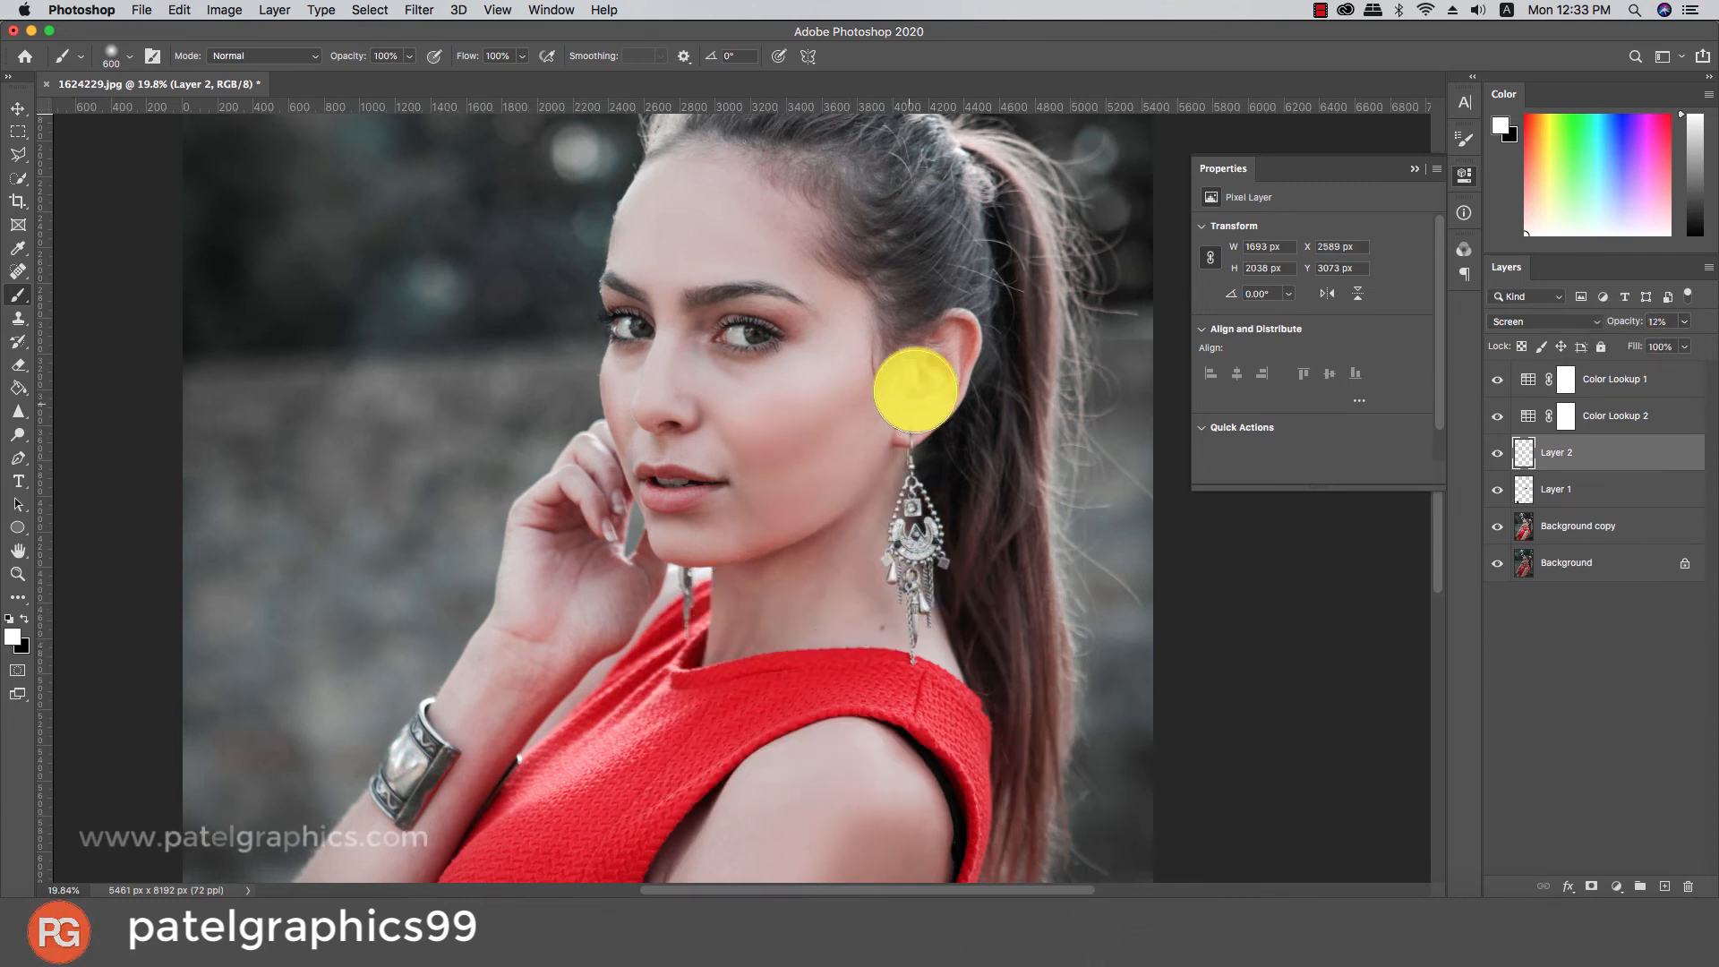
# Toggle the visibility of Layer 2 to compare the portrait with and without the face highlight
pyautogui.scroll(-1, 877, 547)
pyautogui.press('super+0')
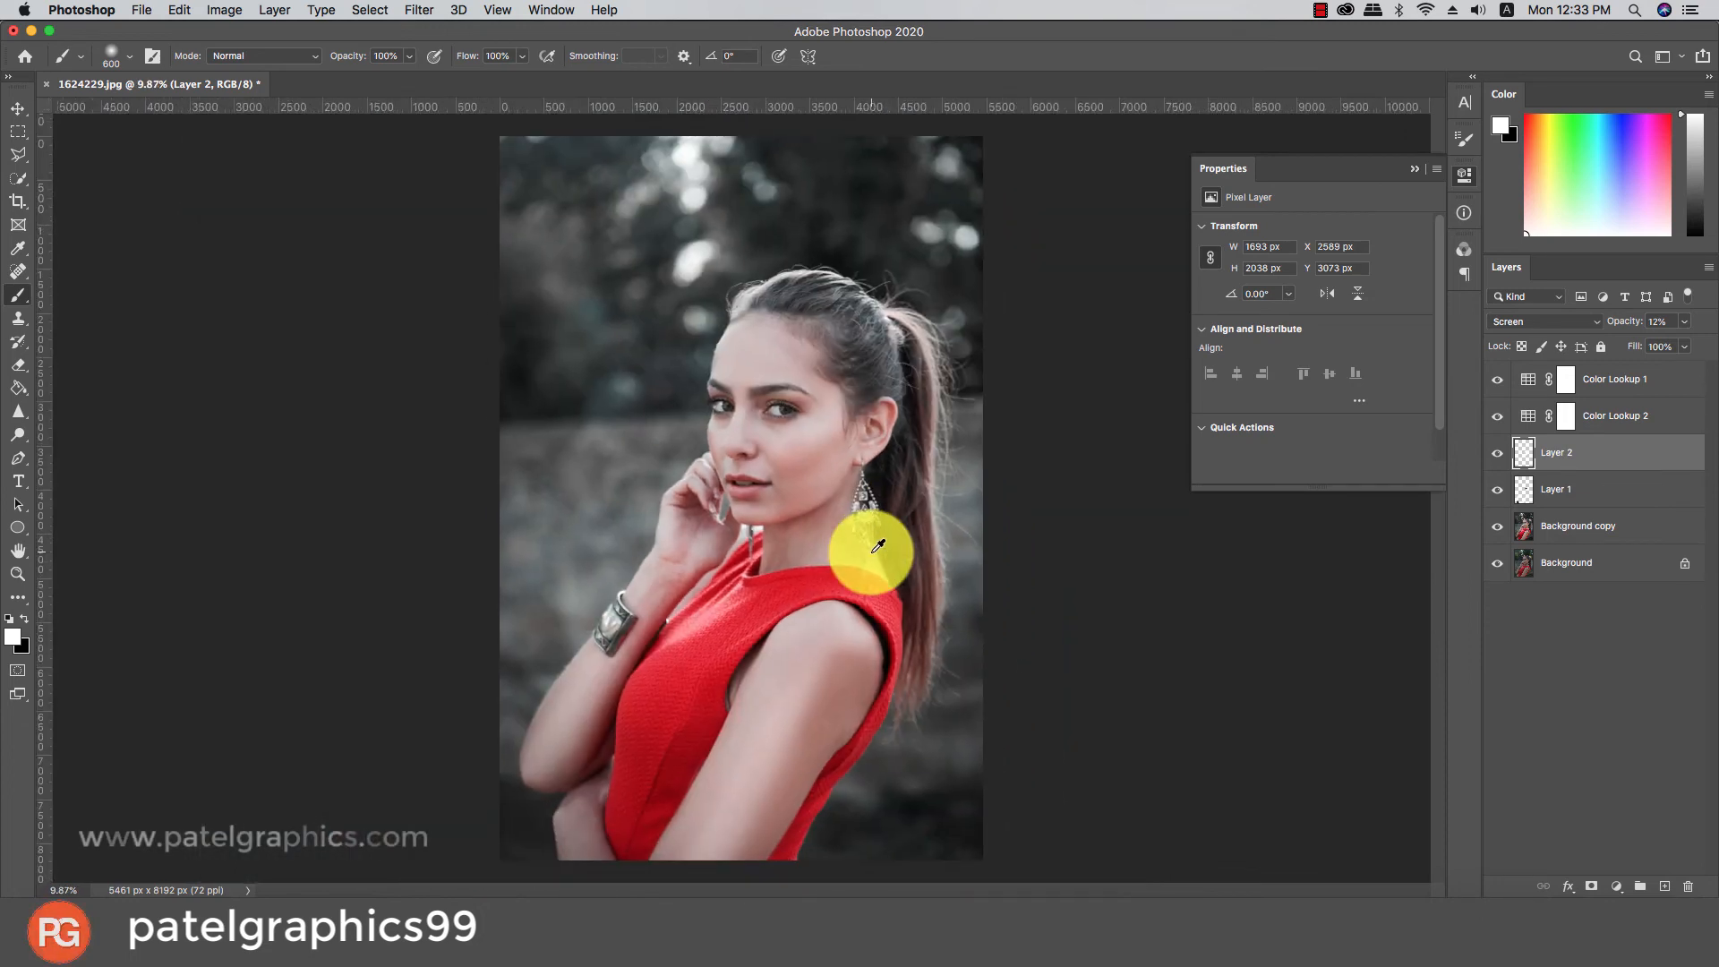
pyautogui.click(1498, 453)
pyautogui.click(1498, 453)
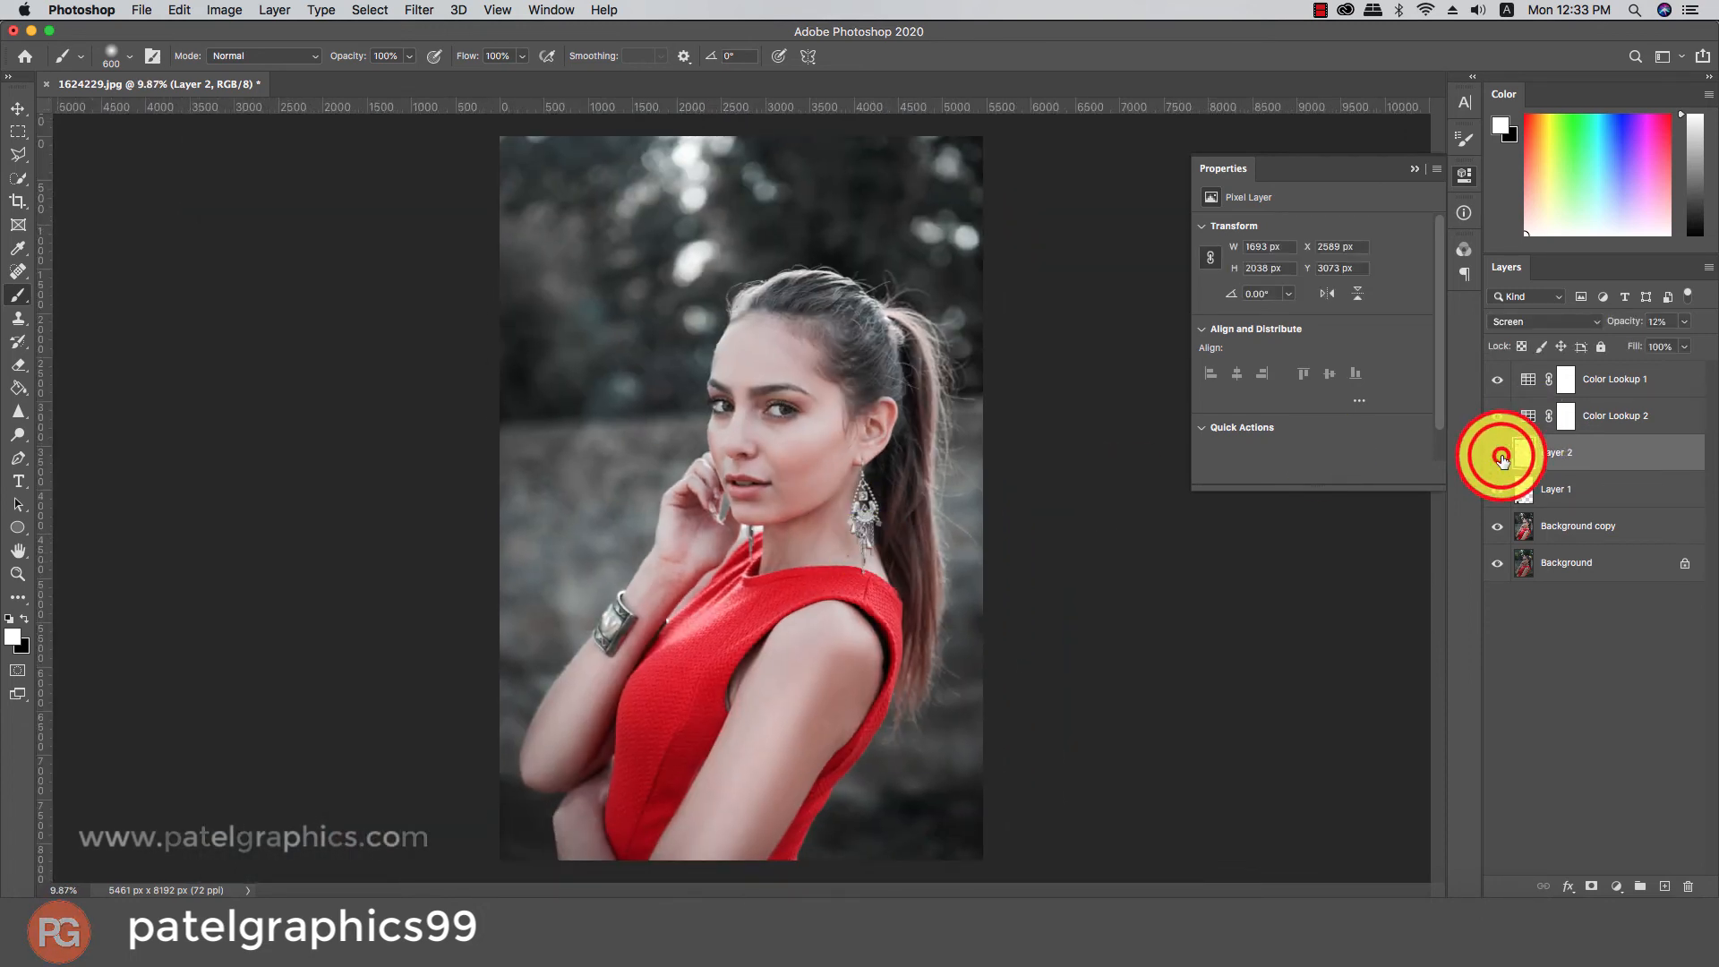
pyautogui.click(1497, 453)
pyautogui.click(1498, 453)
pyautogui.click(1497, 453)
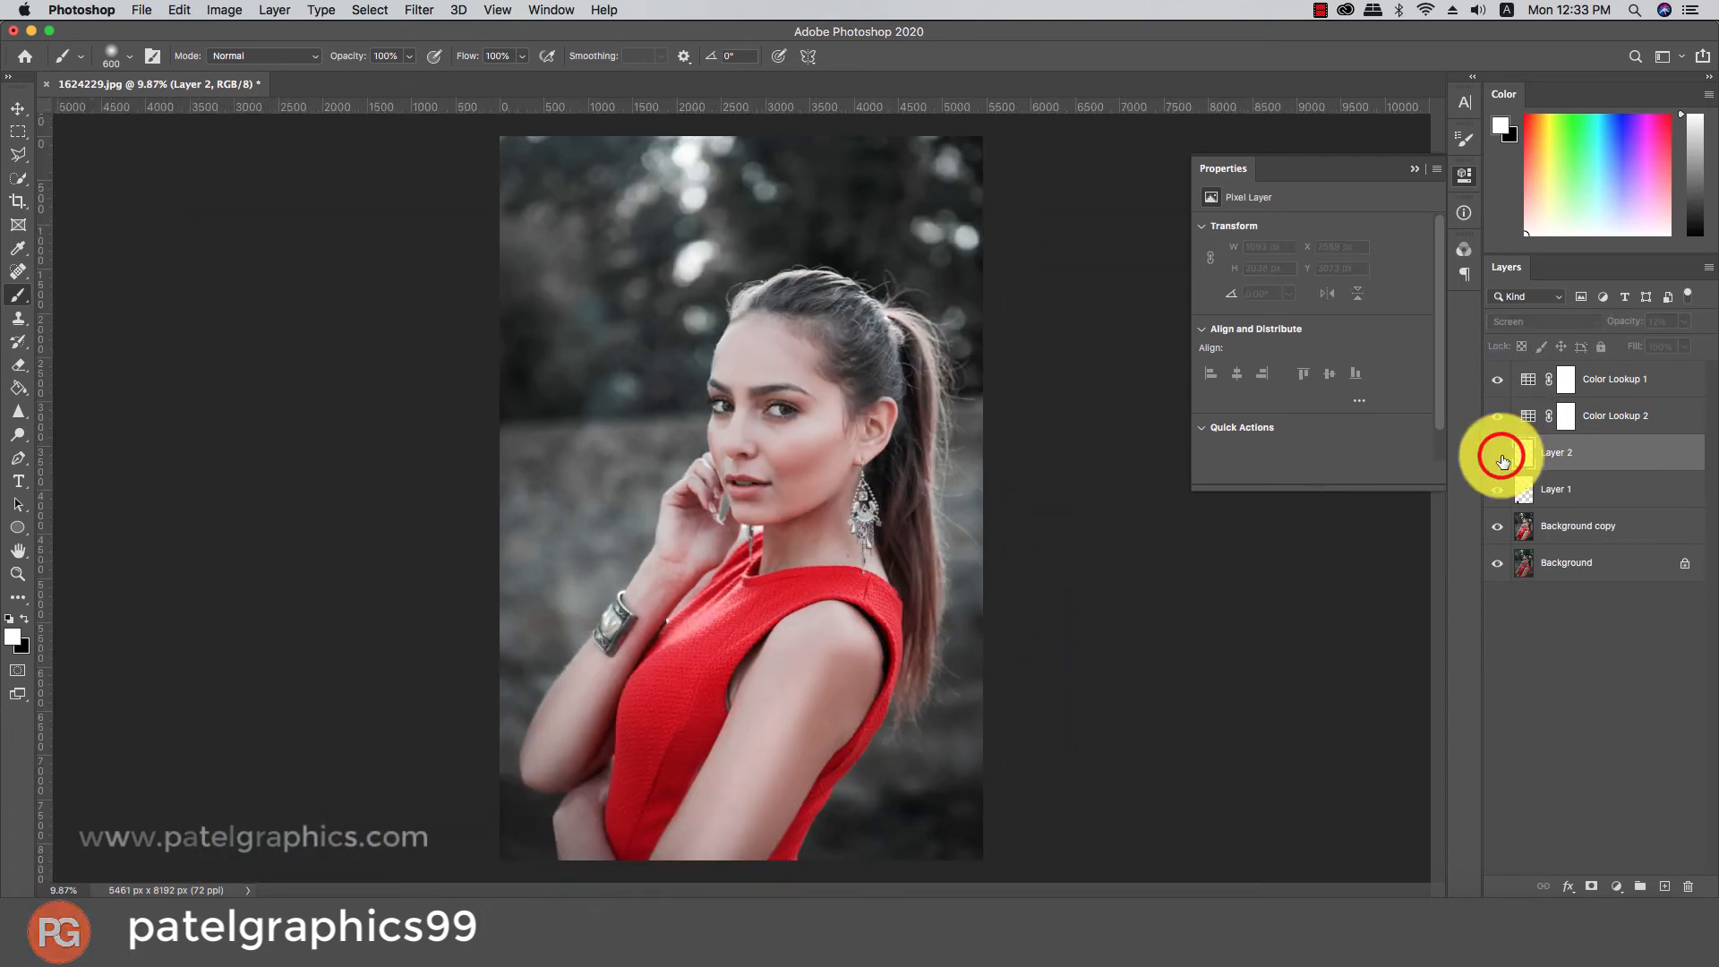
pyautogui.click(1497, 453)
pyautogui.scroll(-5, 875, 503)
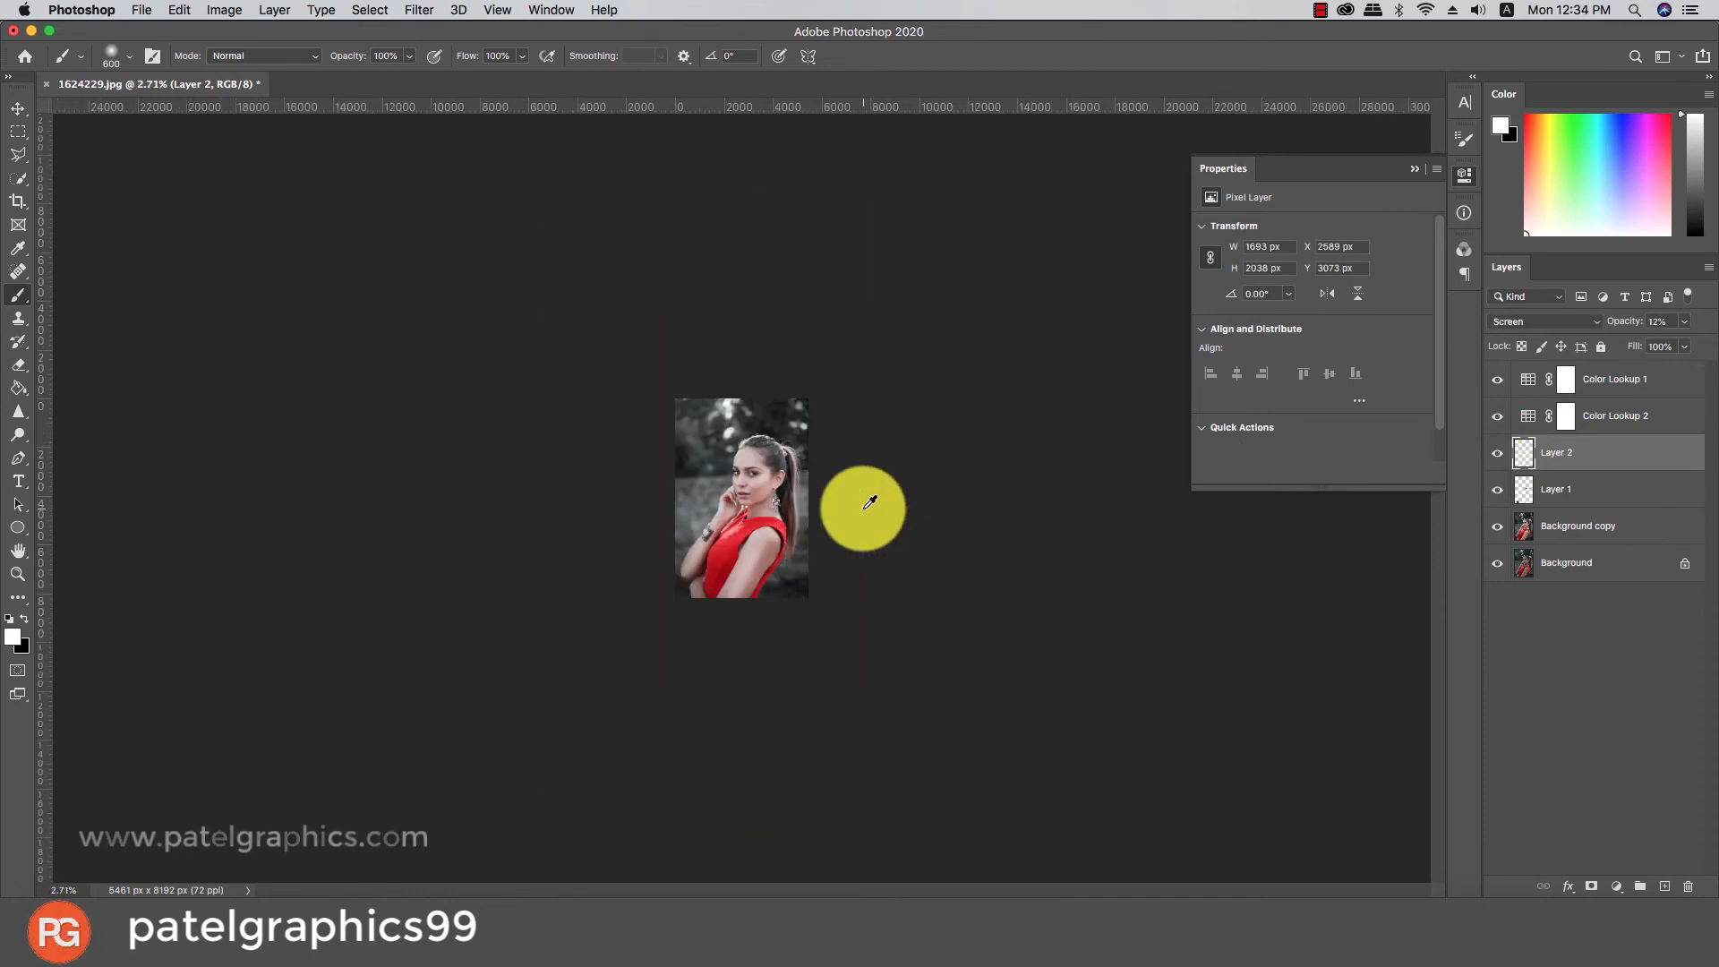
pyautogui.scroll(4, 873, 503)
# Collapse the Properties panel and add a new empty layer above Color Lookup 1
pyautogui.click(1549, 156)
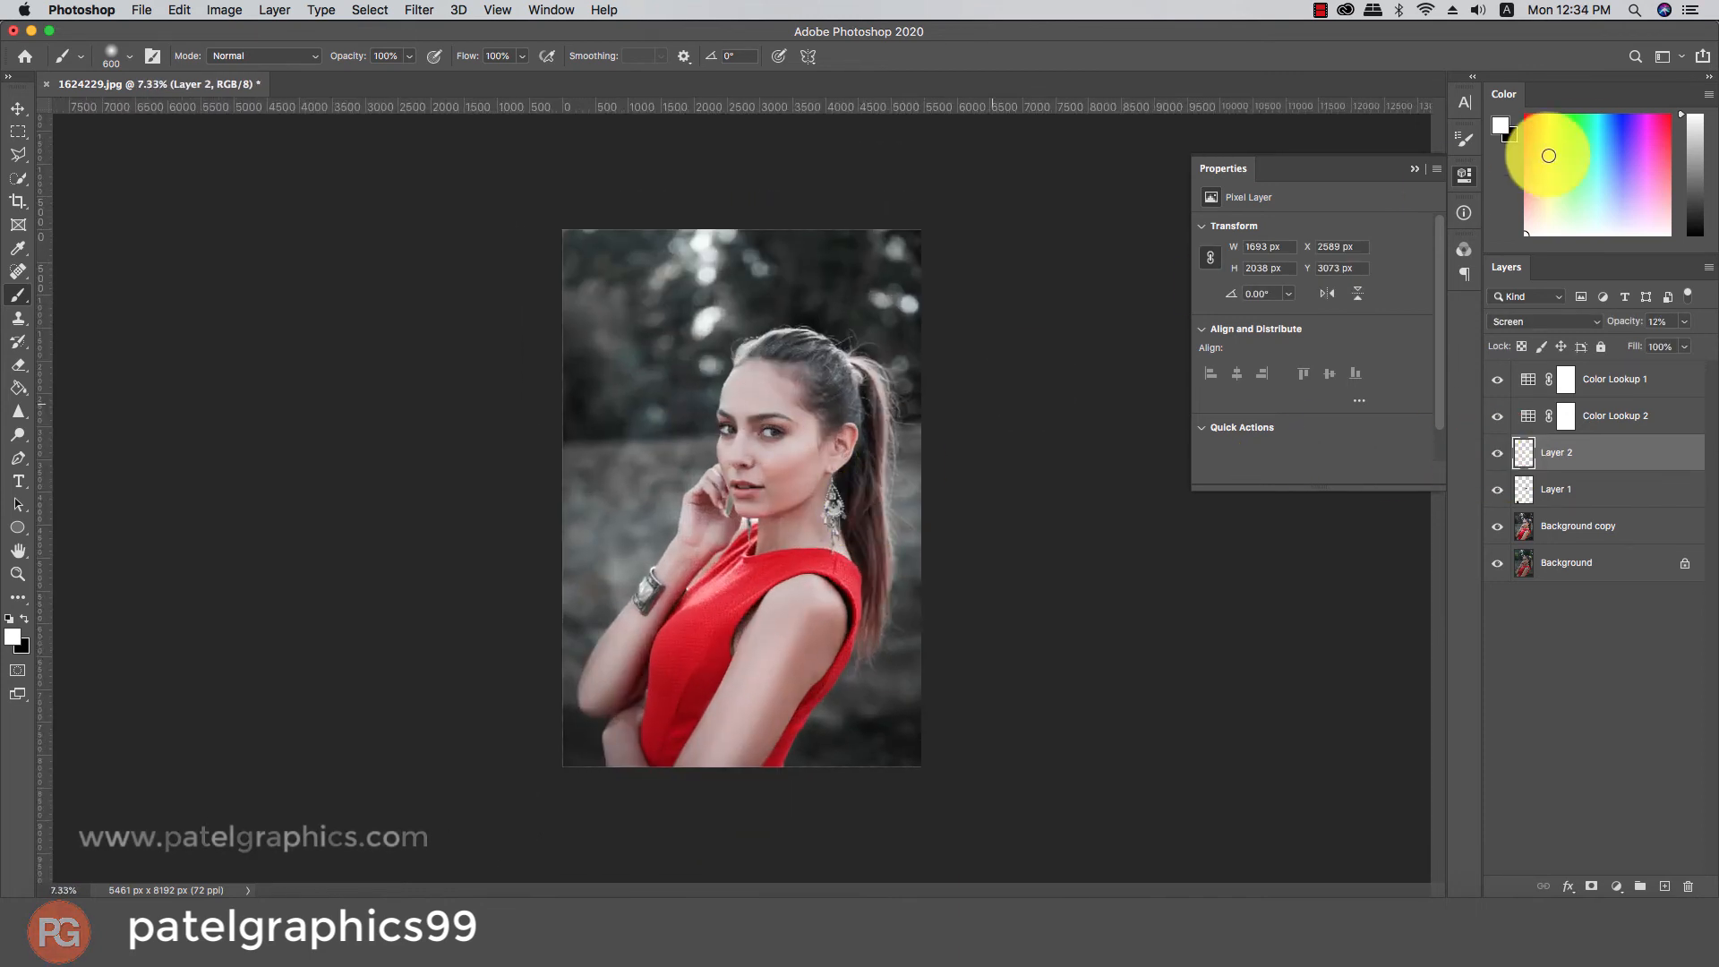
pyautogui.click(1414, 170)
pyautogui.click(1609, 372)
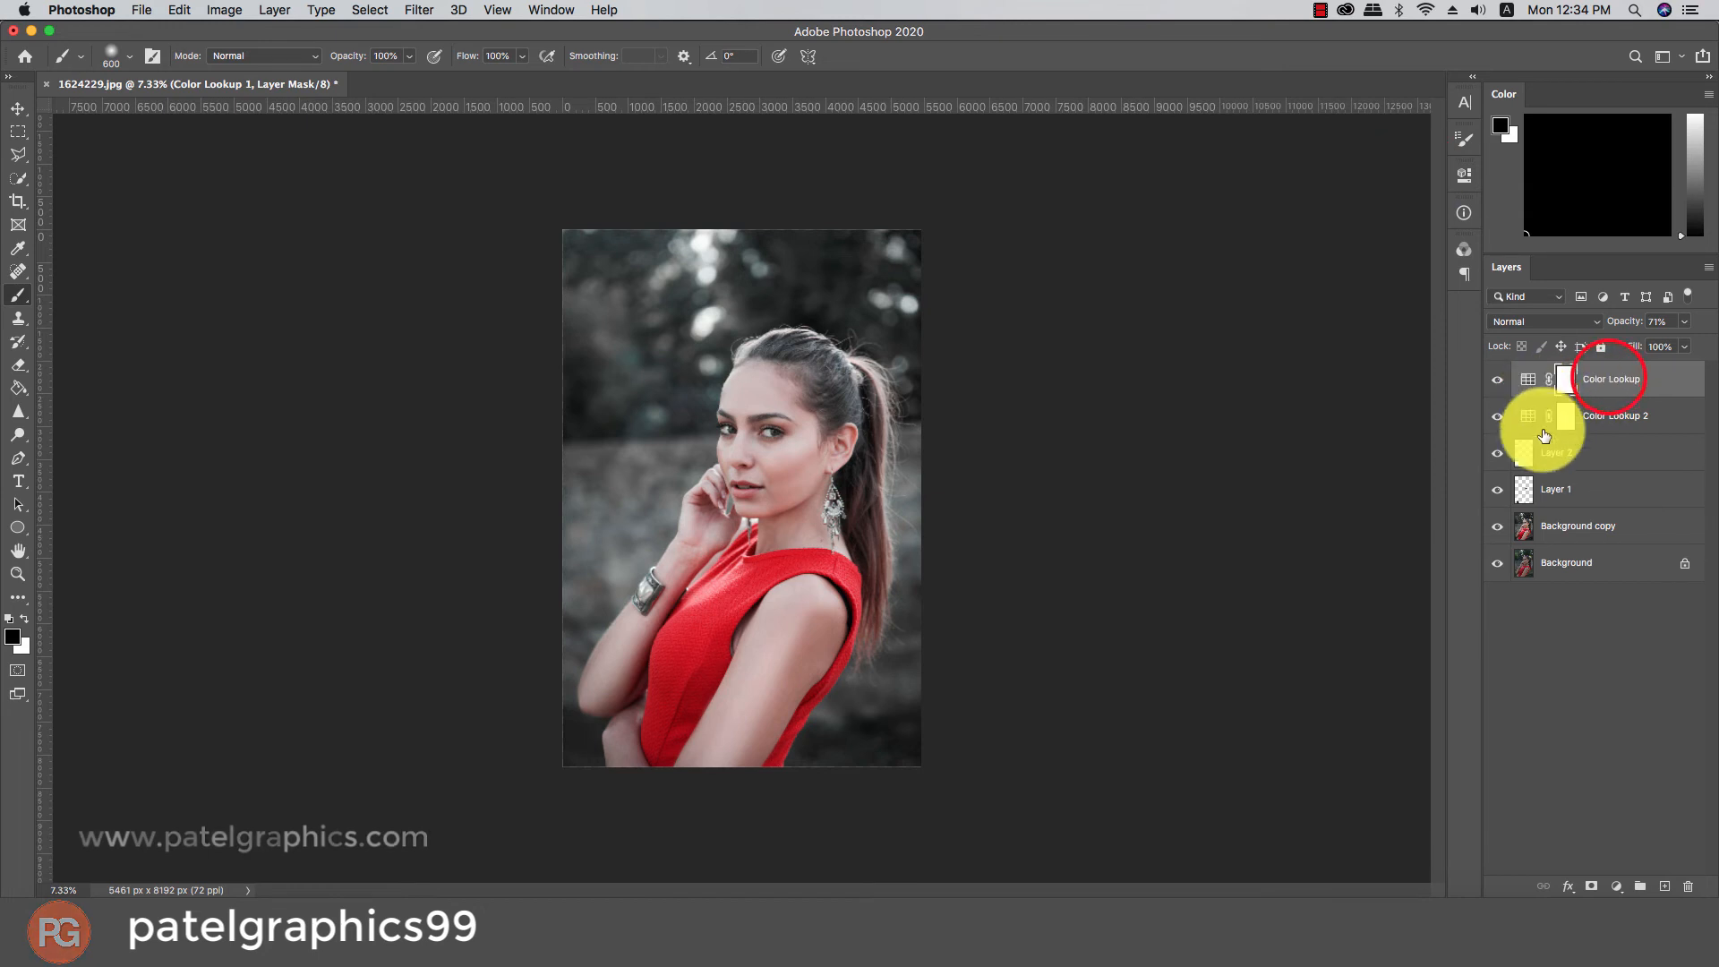
pyautogui.click(1665, 883)
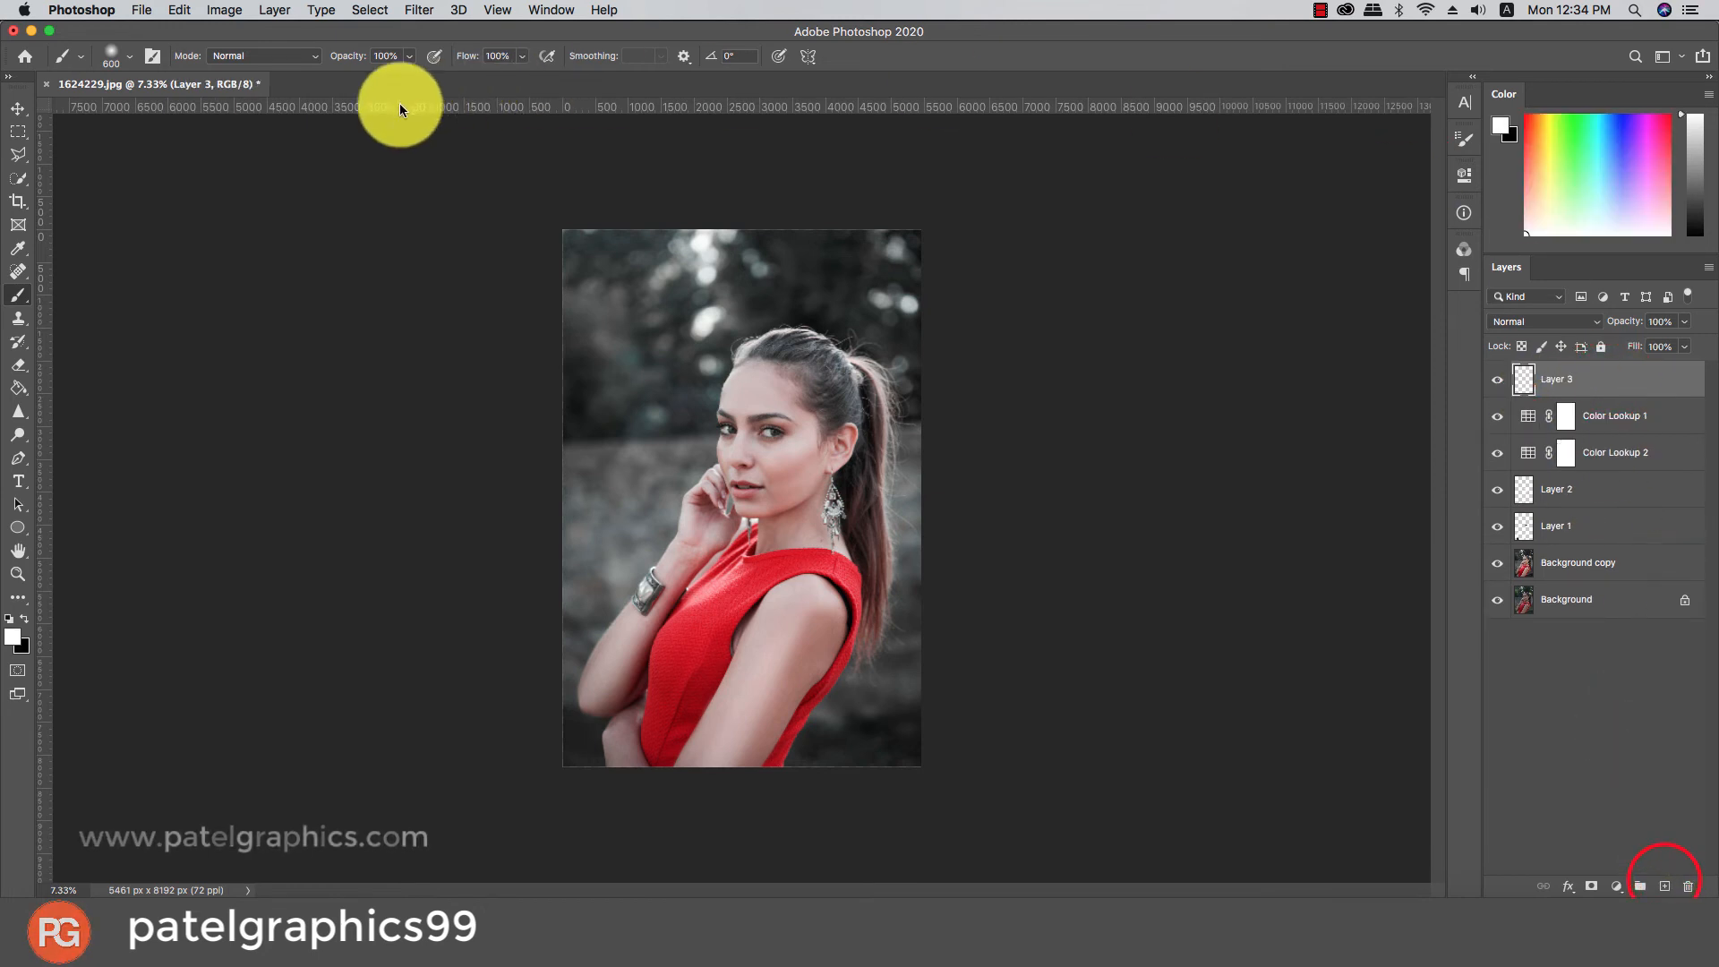
# Apply the merged image to Layer 3 with Apply Image, using the RGB channel, Multiply blending and 100% opacity
pyautogui.click(225, 13)
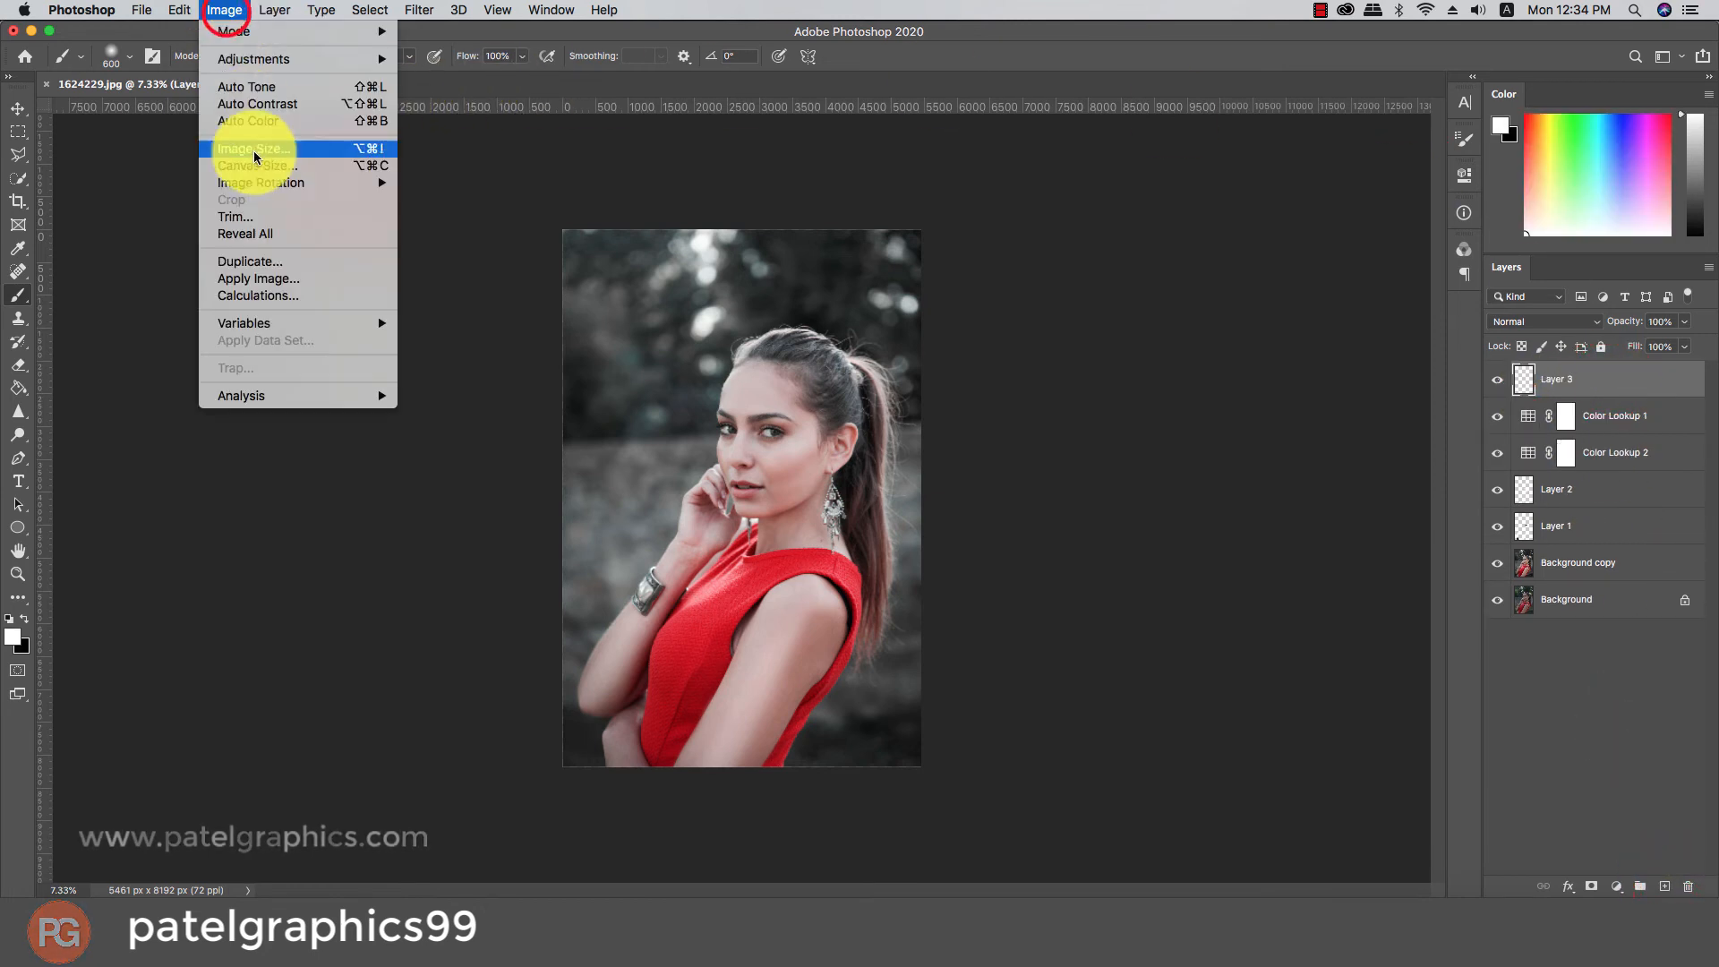
pyautogui.click(255, 279)
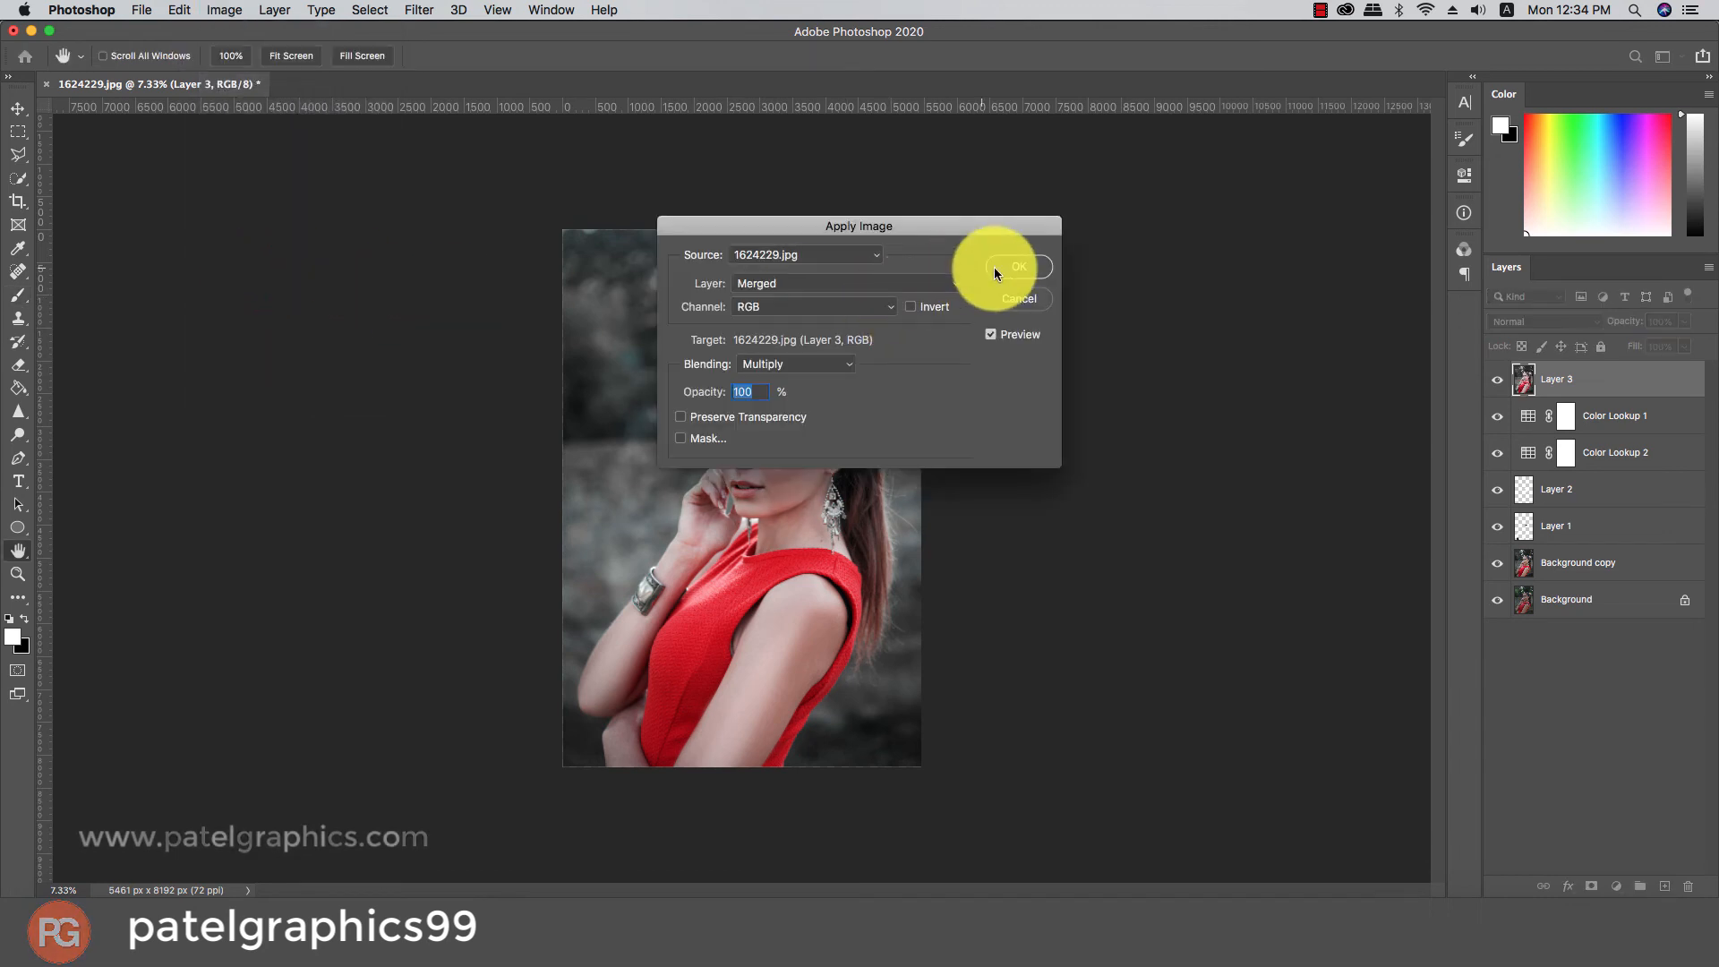
pyautogui.click(1012, 266)
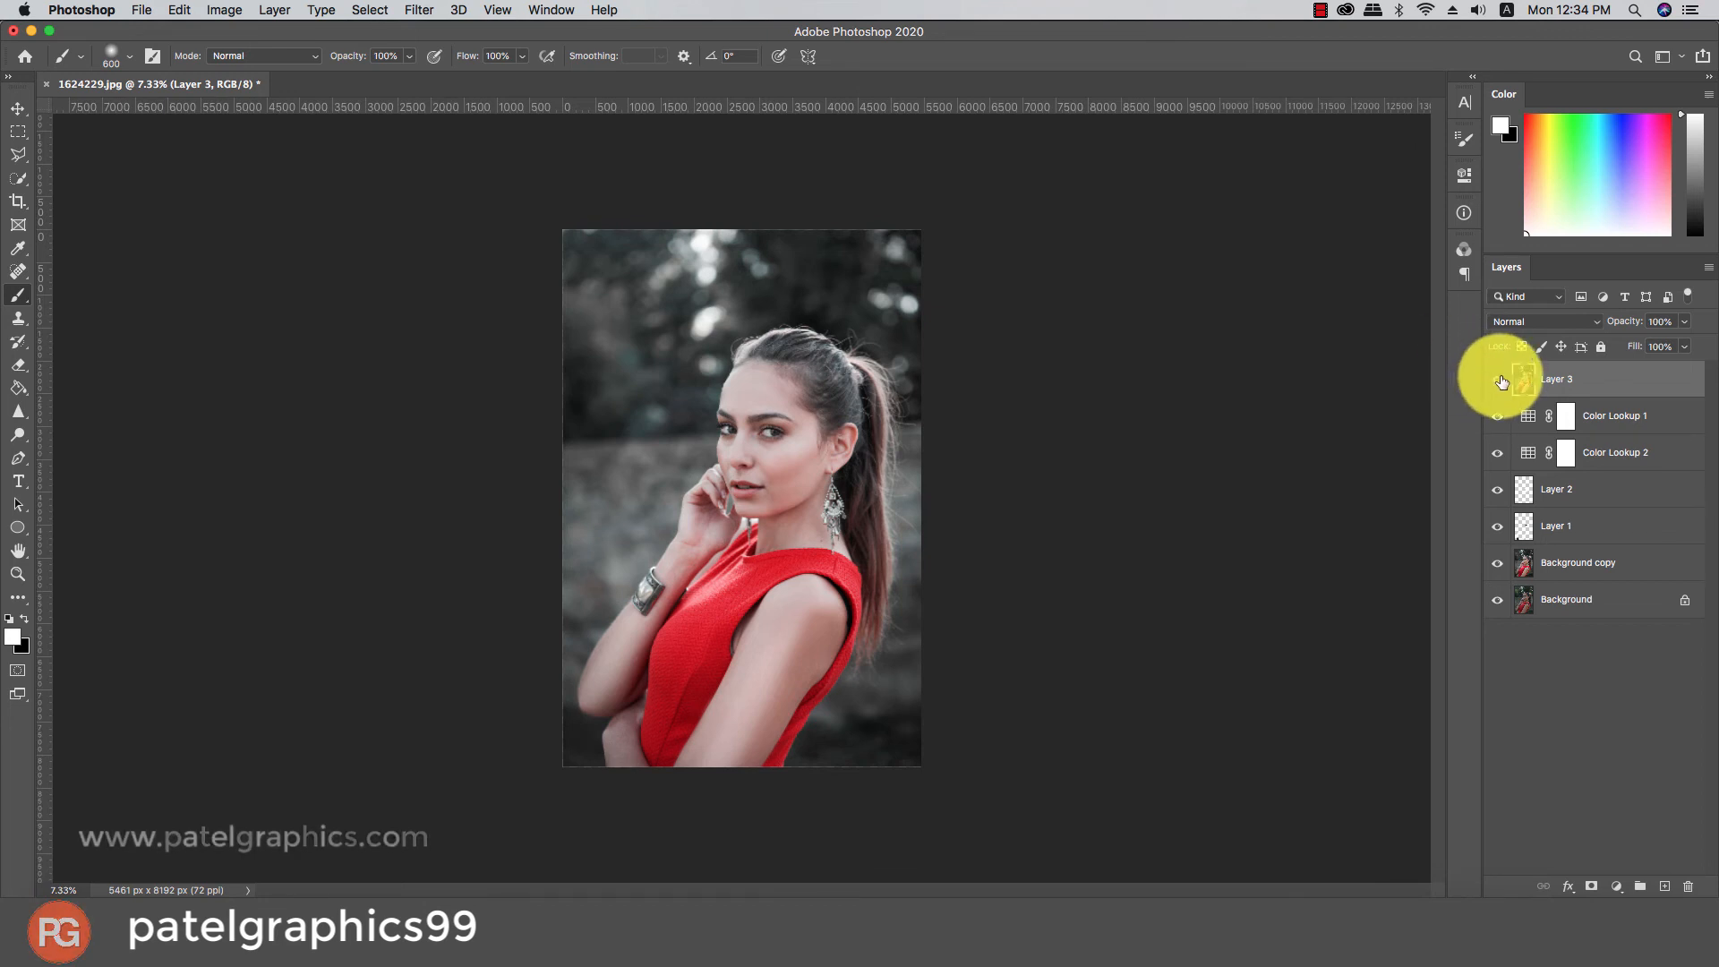
# Sharpen the woman's near eye and lips on Layer 3 using the Sharpen Tool with a 175 px brush at 11% strength
pyautogui.scroll(4, 891, 414)
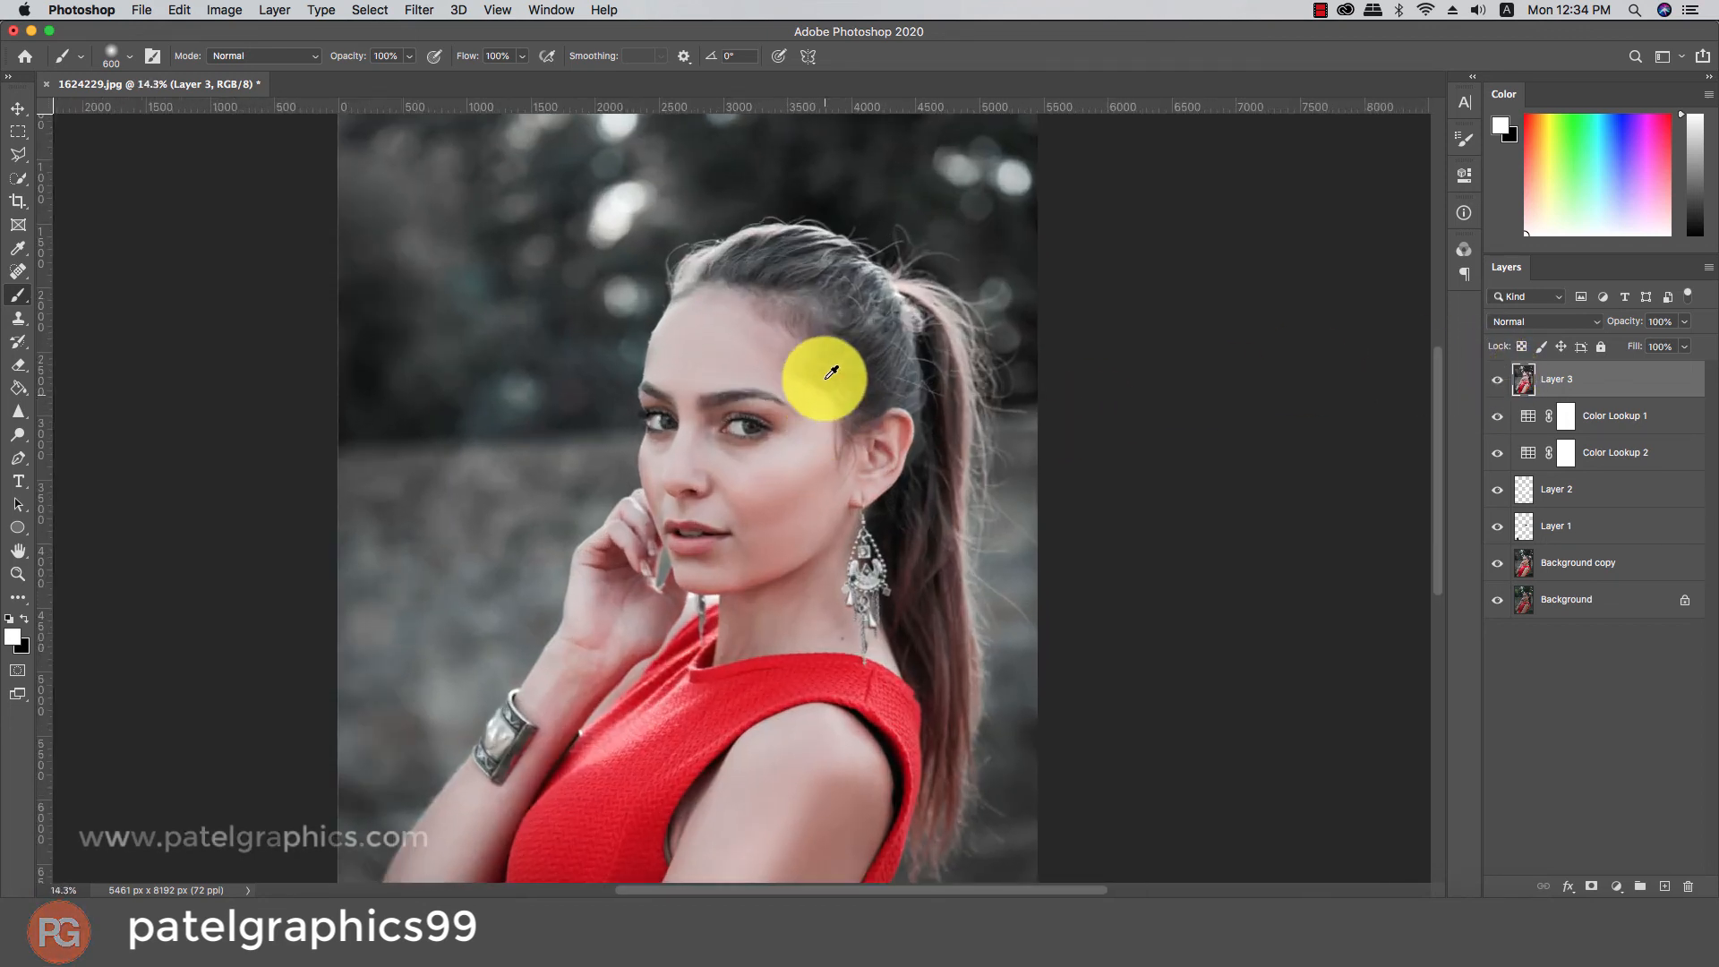
pyautogui.scroll(3, 757, 403)
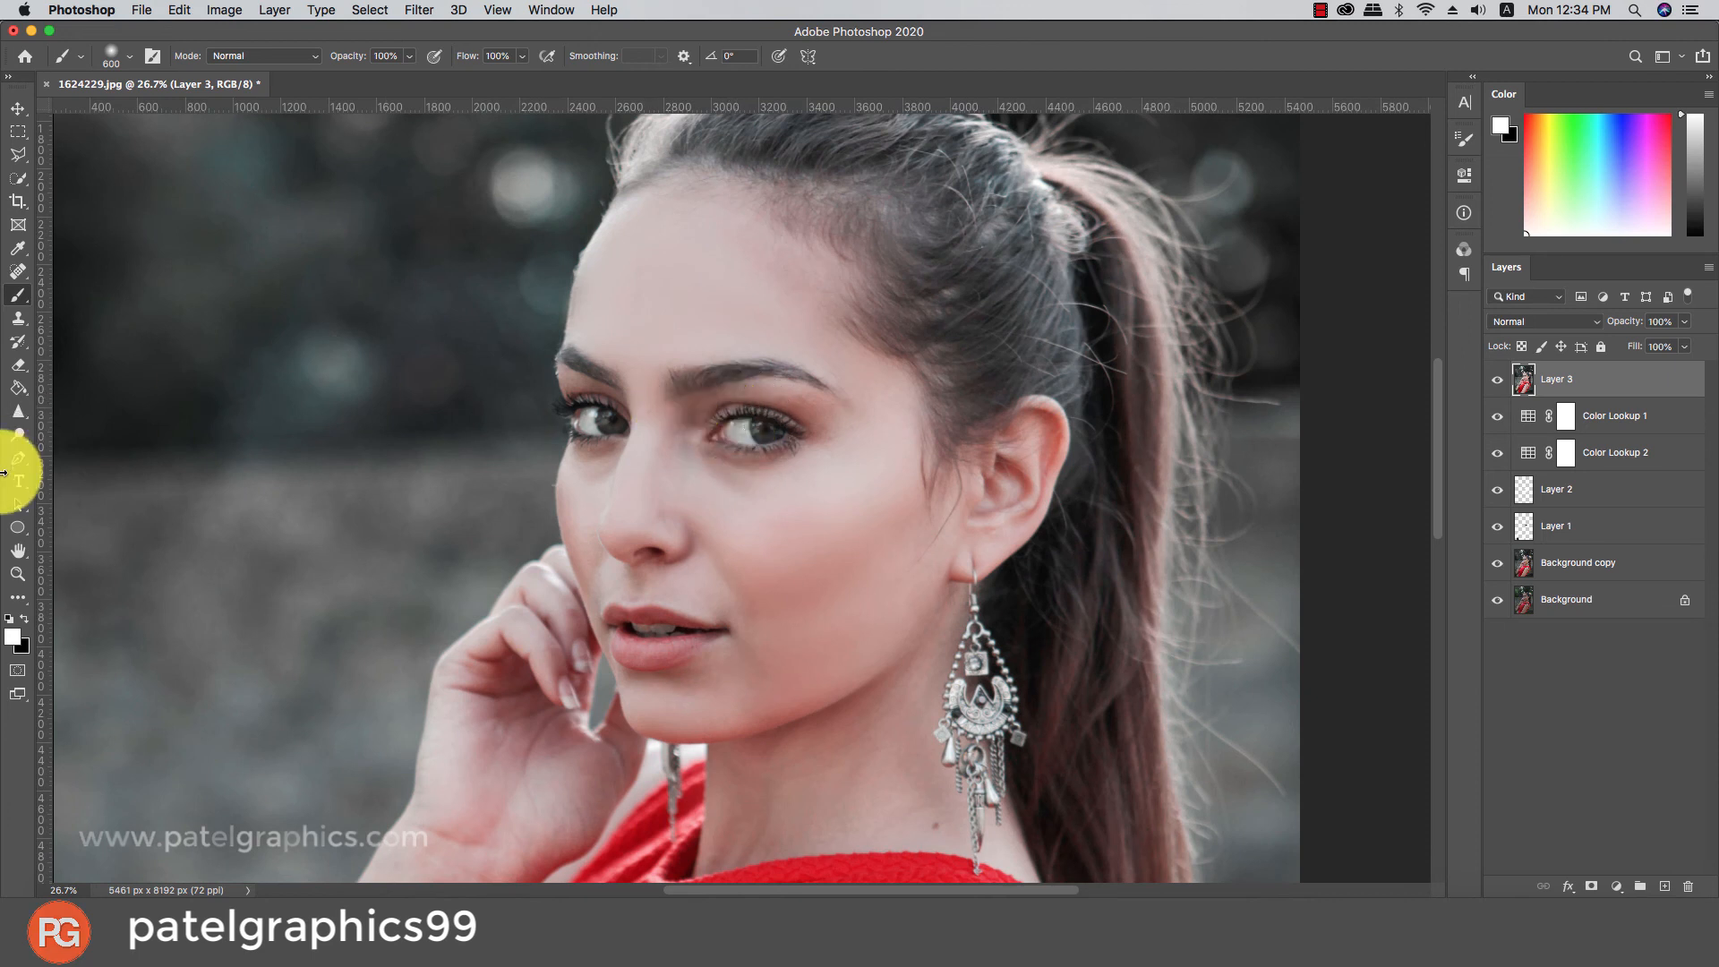
pyautogui.click(18, 421)
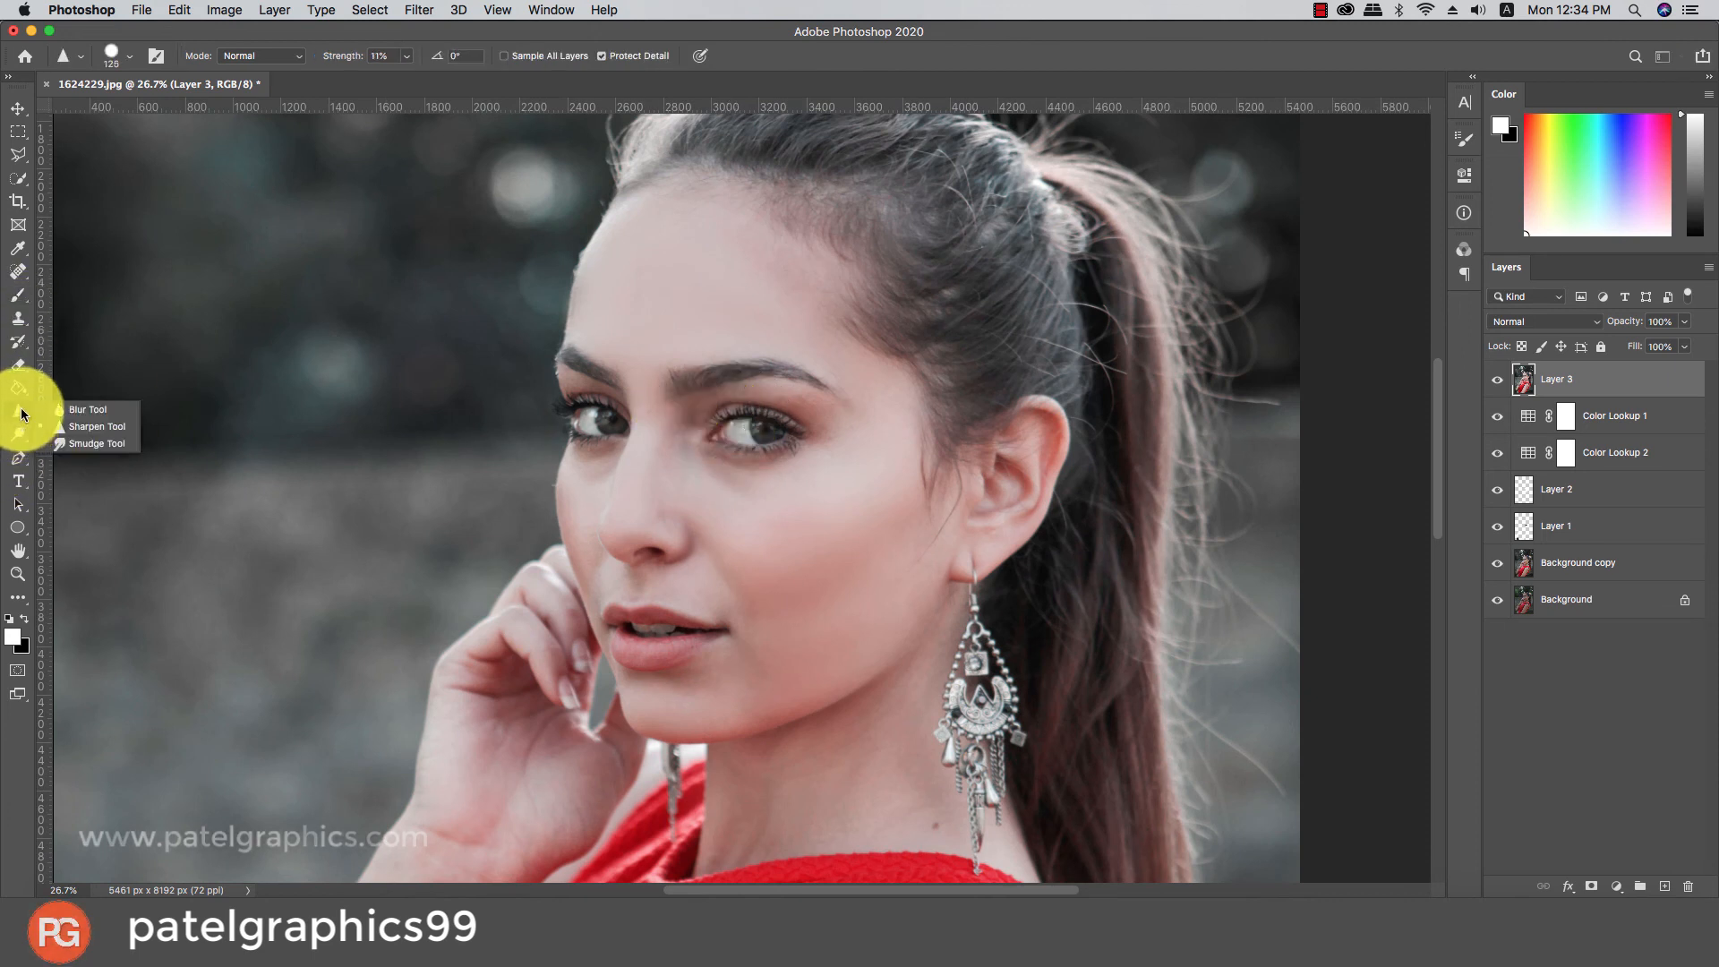
pyautogui.click(77, 427)
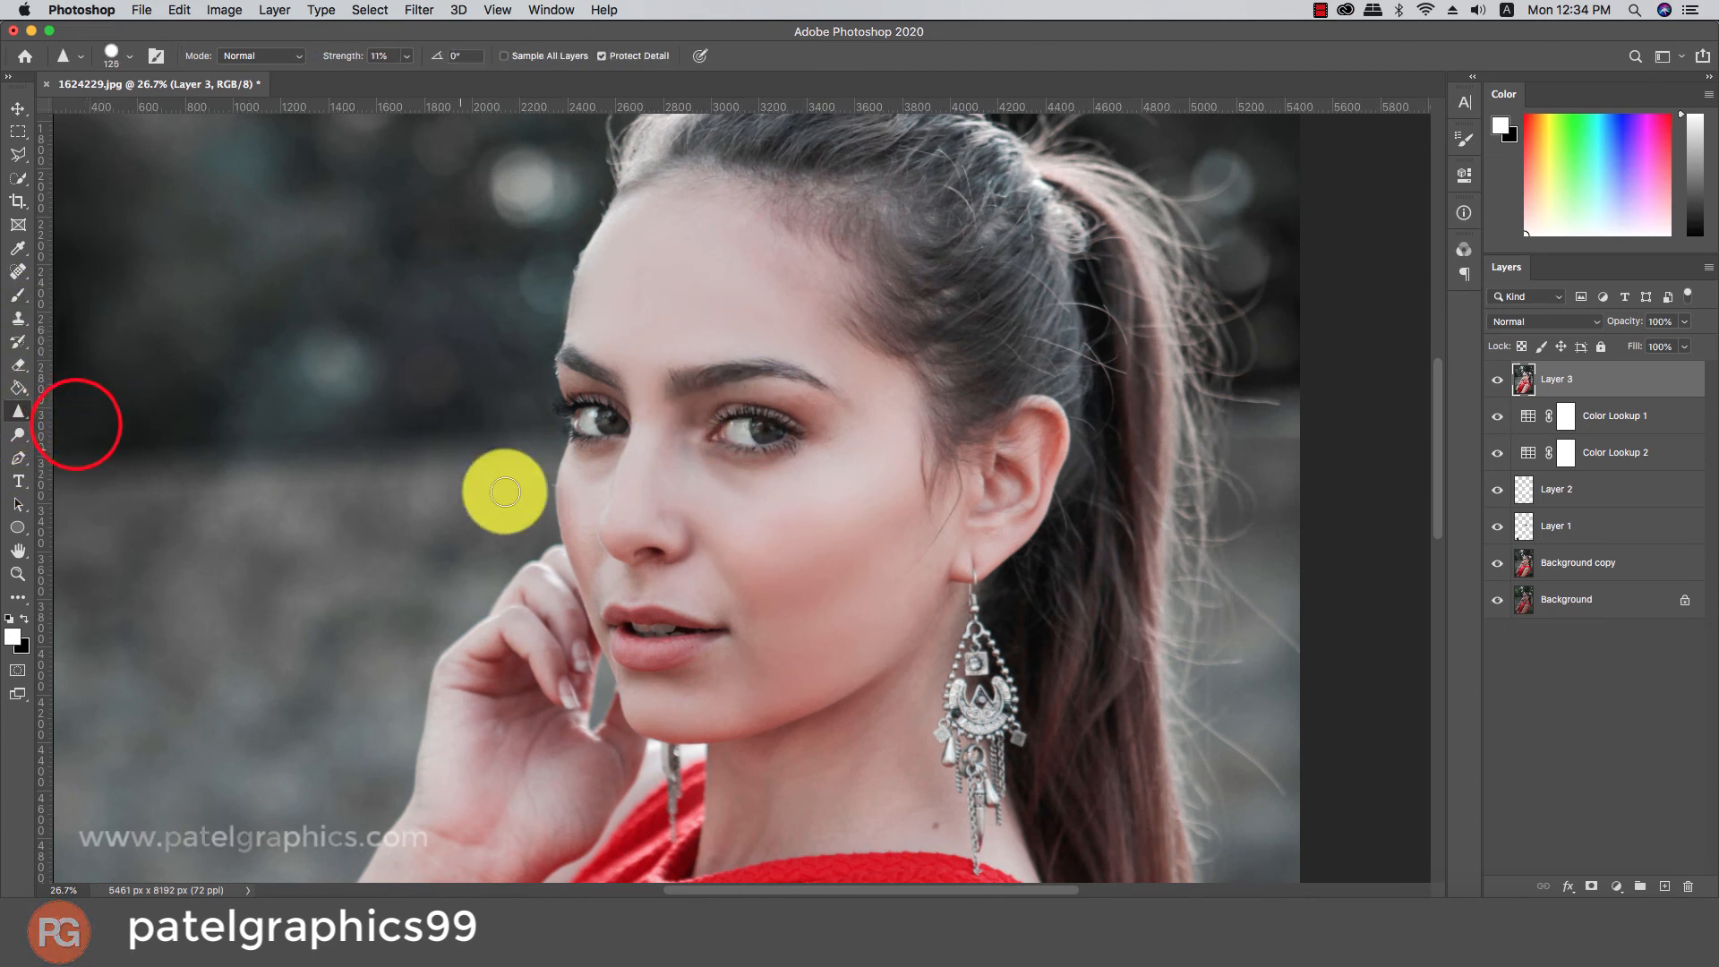
pyautogui.press(']')
pyautogui.press(']')
pyautogui.moveTo(722, 432)
pyautogui.mouseDown()
pyautogui.moveTo(762, 430)
pyautogui.moveTo(556, 411)
pyautogui.moveTo(583, 433)
pyautogui.moveTo(802, 441)
pyautogui.mouseUp()
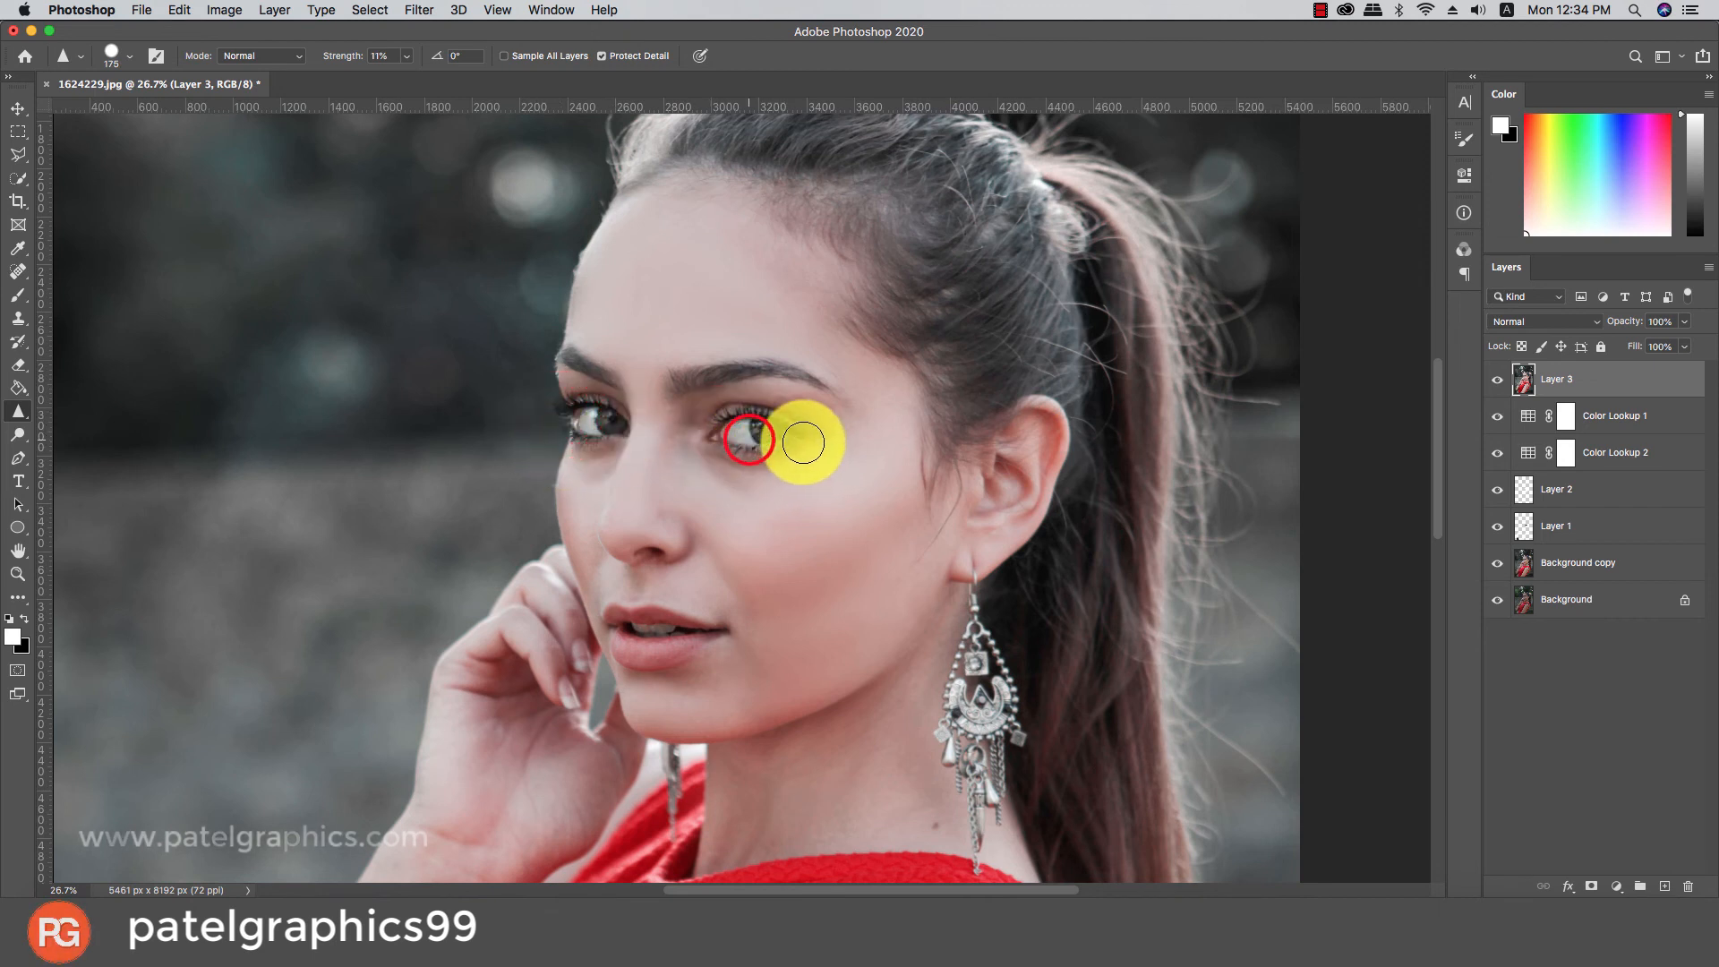
pyautogui.moveTo(646, 637); pyautogui.dragTo(677, 628)
pyautogui.moveTo(723, 434); pyautogui.dragTo(779, 433)
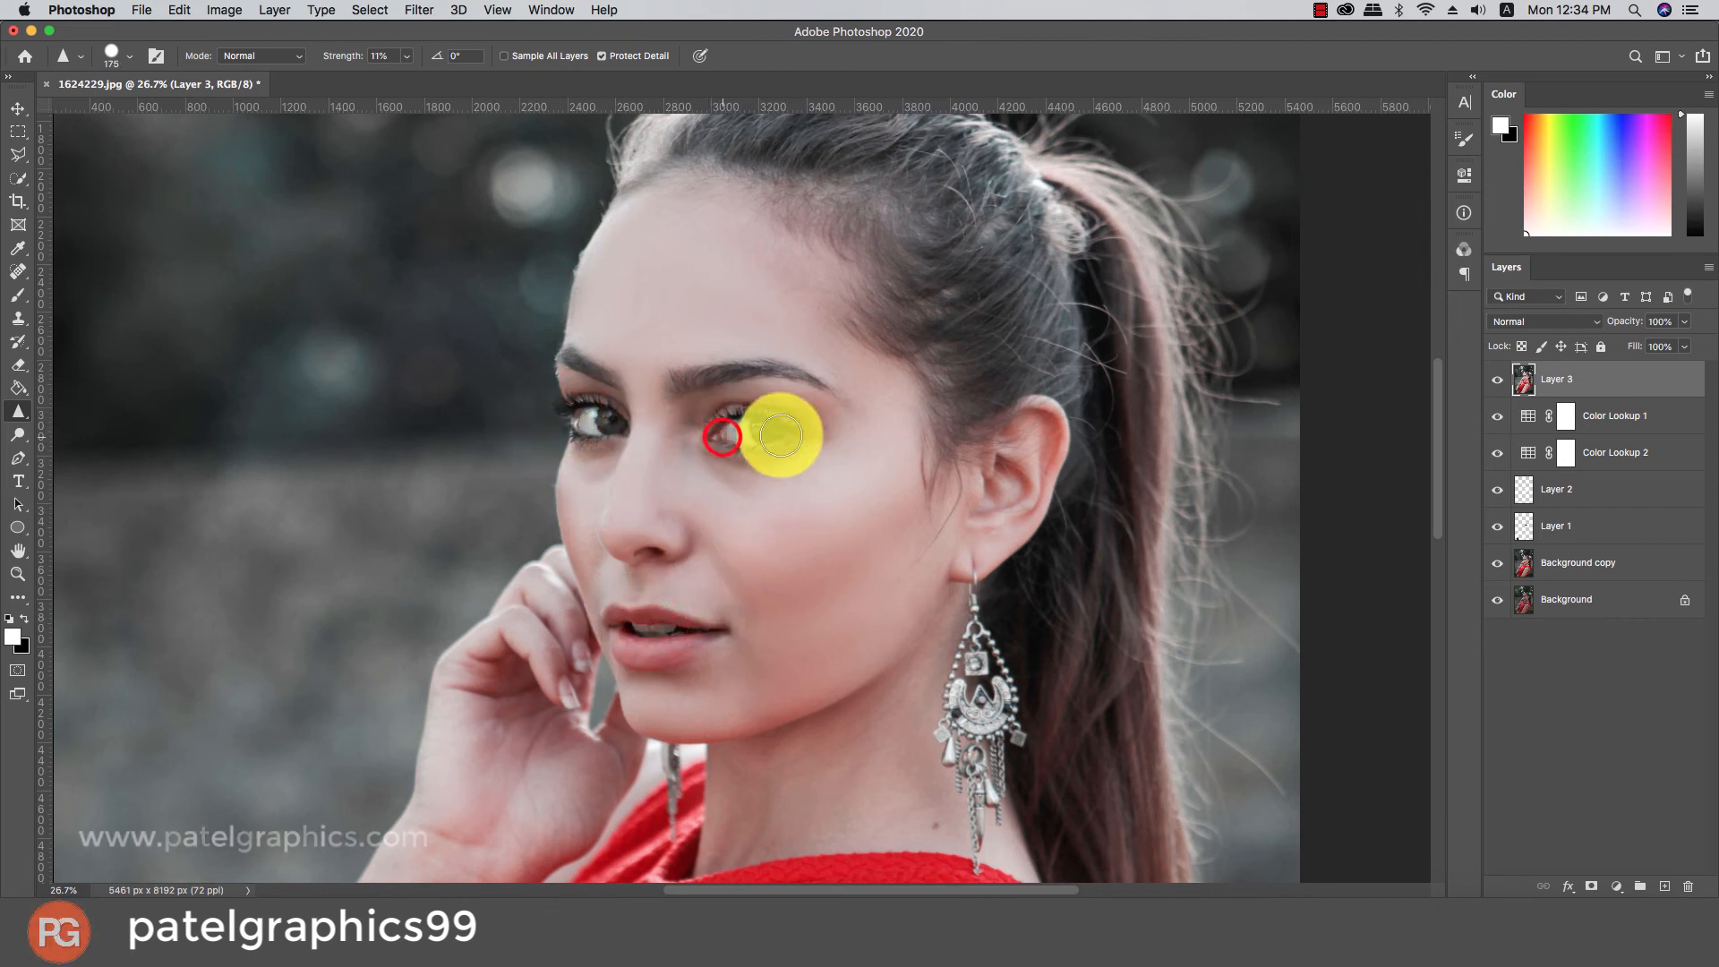
# Enlarge the Sharpen brush to 250 px and sharpen the dangling earring and the wrist bracelet
pyautogui.scroll(-3, 955, 572)
pyautogui.press(']')
pyautogui.press(']')
pyautogui.moveTo(971, 535); pyautogui.dragTo(982, 761)
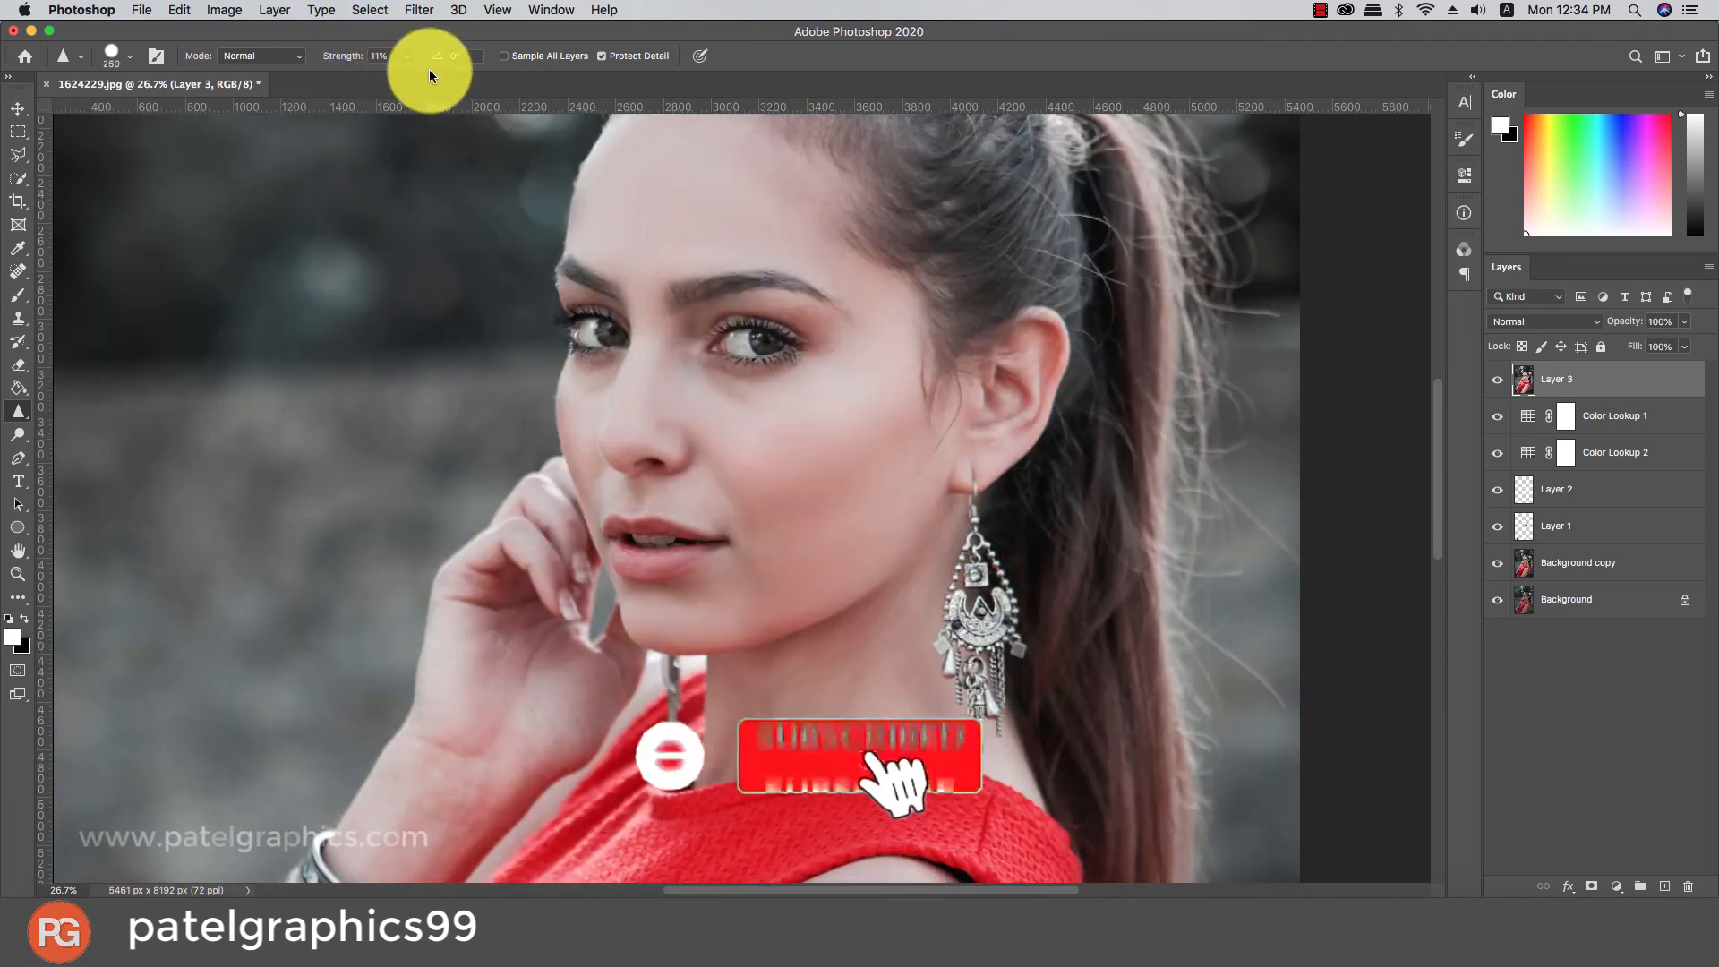
pyautogui.moveTo(976, 493)
pyautogui.mouseDown()
pyautogui.moveTo(998, 755)
pyautogui.moveTo(958, 552)
pyautogui.mouseUp()
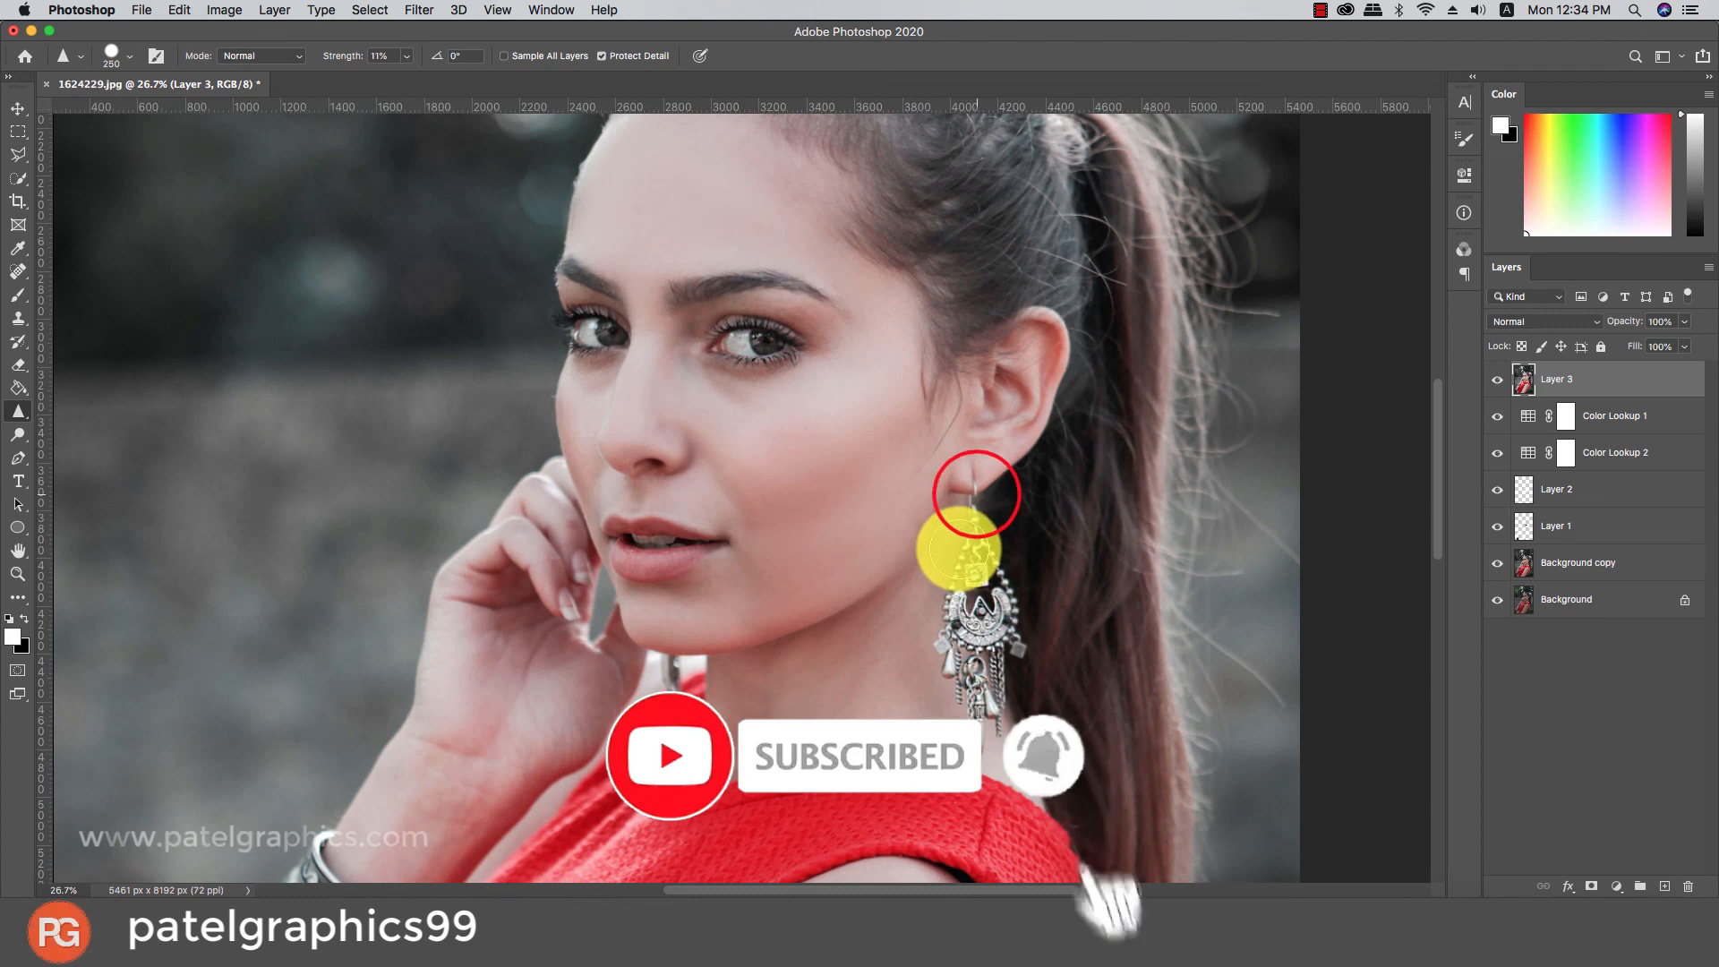
pyautogui.scroll(-8, 936, 502)
pyautogui.moveTo(606, 609); pyautogui.dragTo(635, 601)
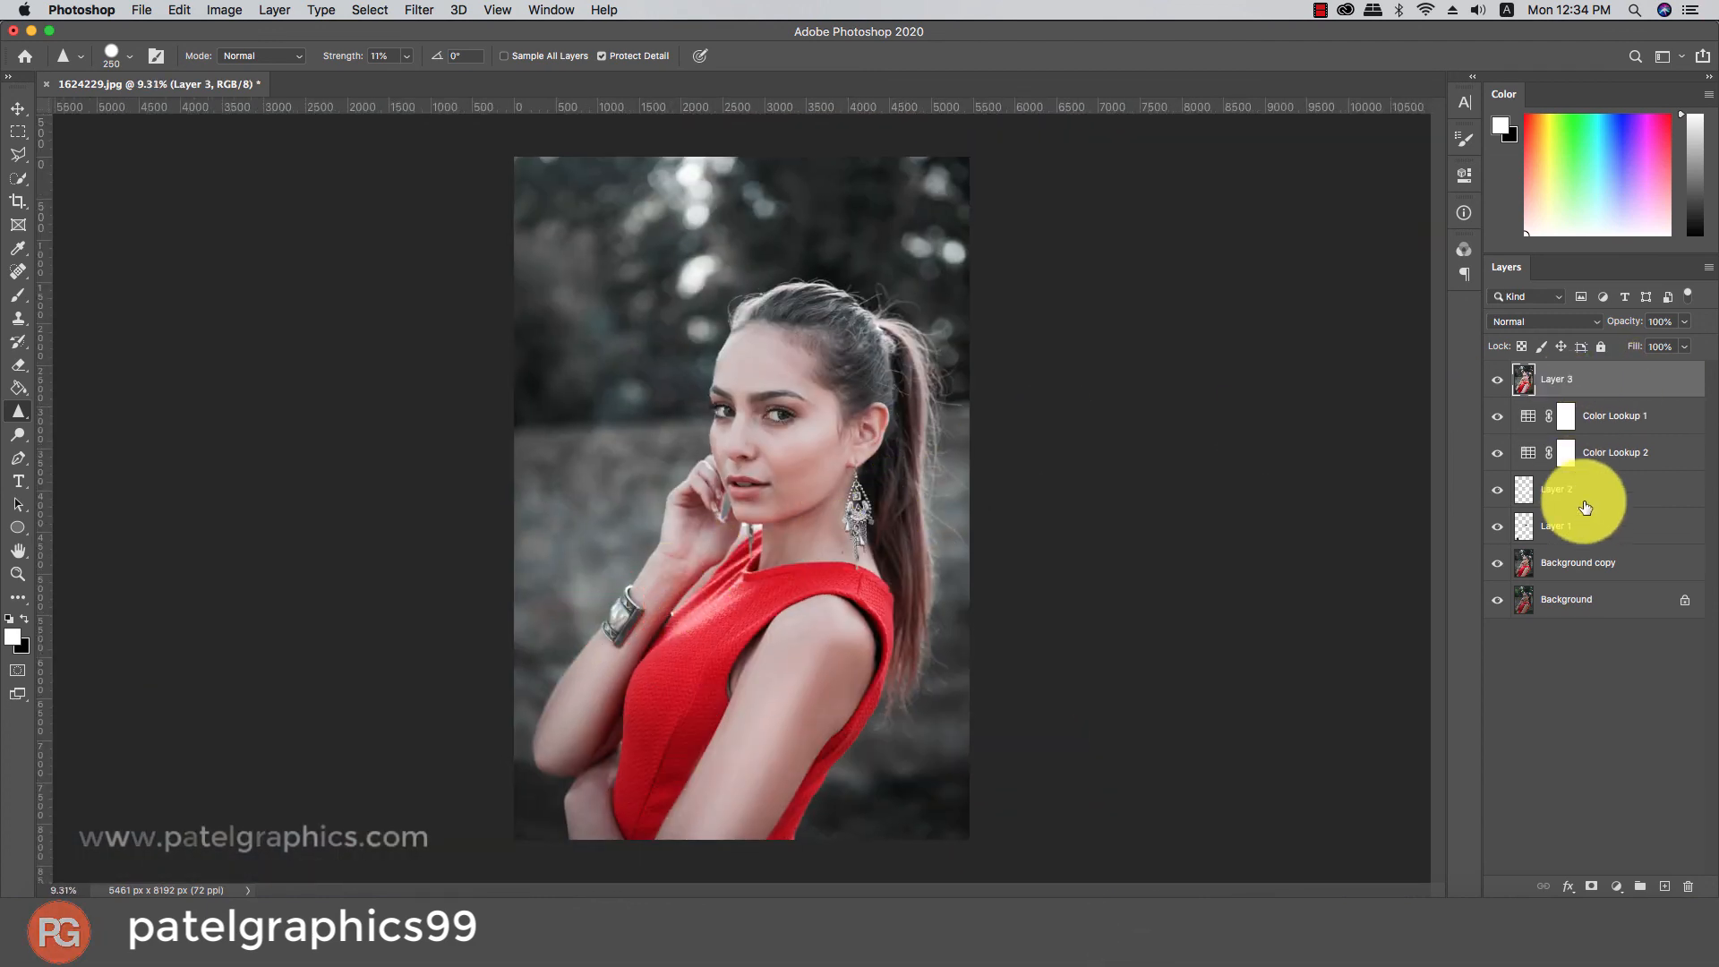
# Group the layers from Layer 3 down to Background copy and toggle the group's visibility to compare the edit with the original
pyautogui.keyDown('shift'); pyautogui.click(1577, 567); pyautogui.keyUp('shift')
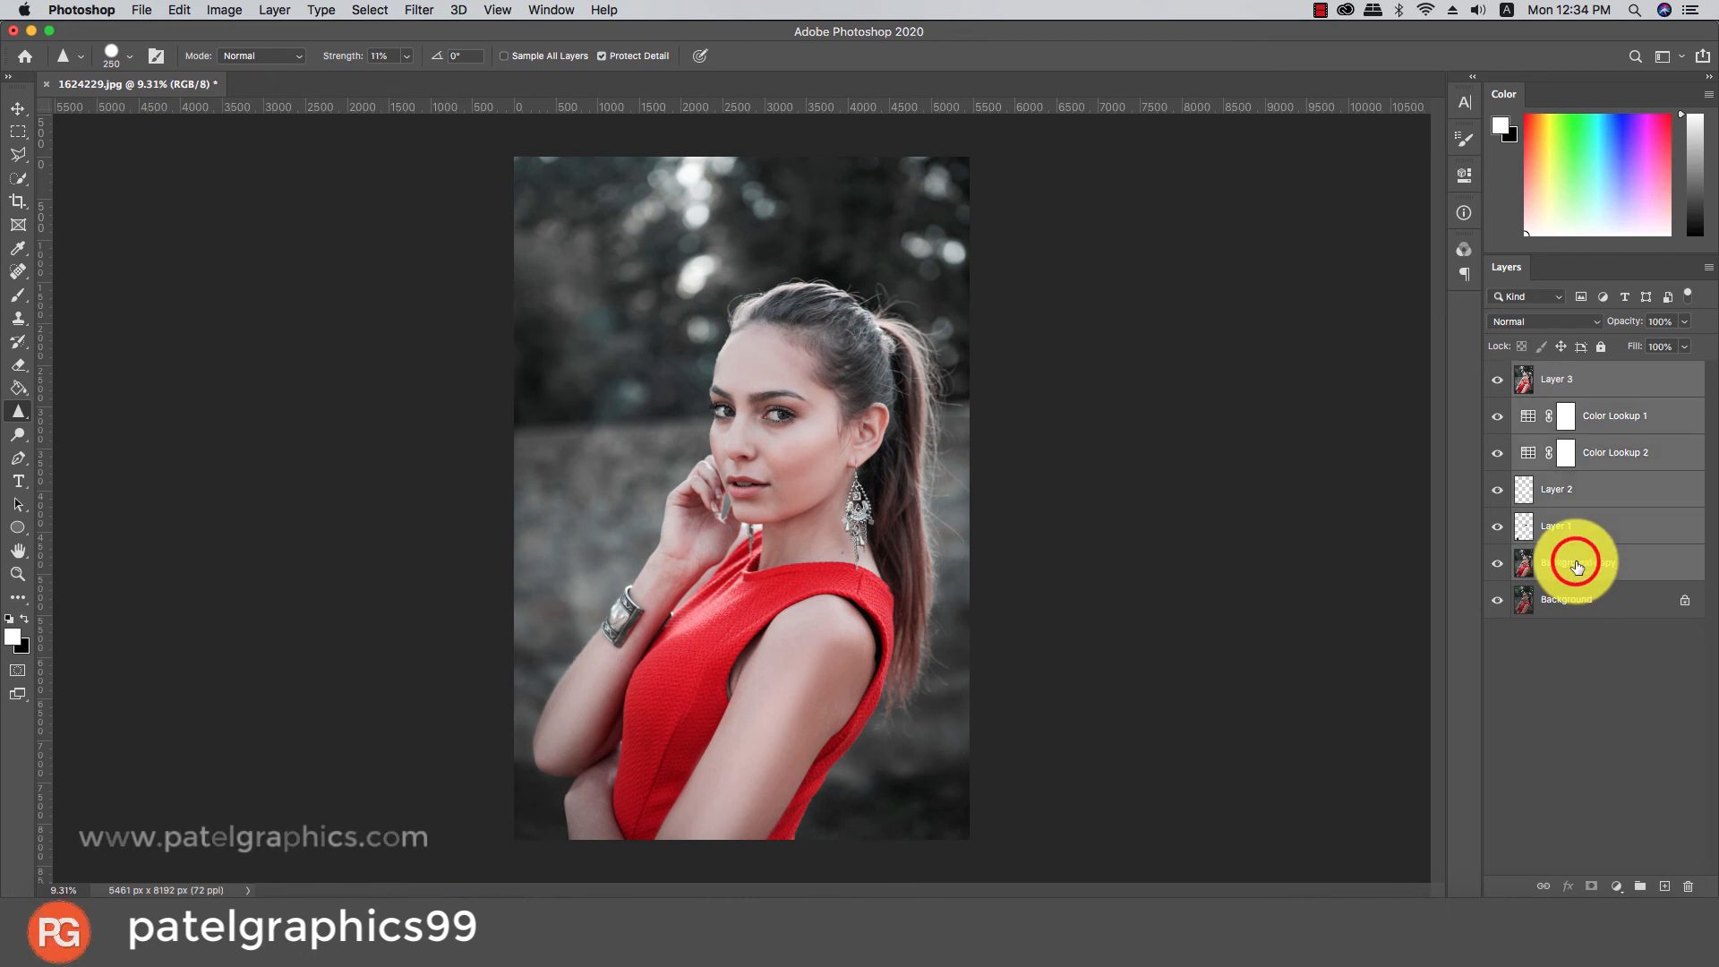
pyautogui.press('super+g')
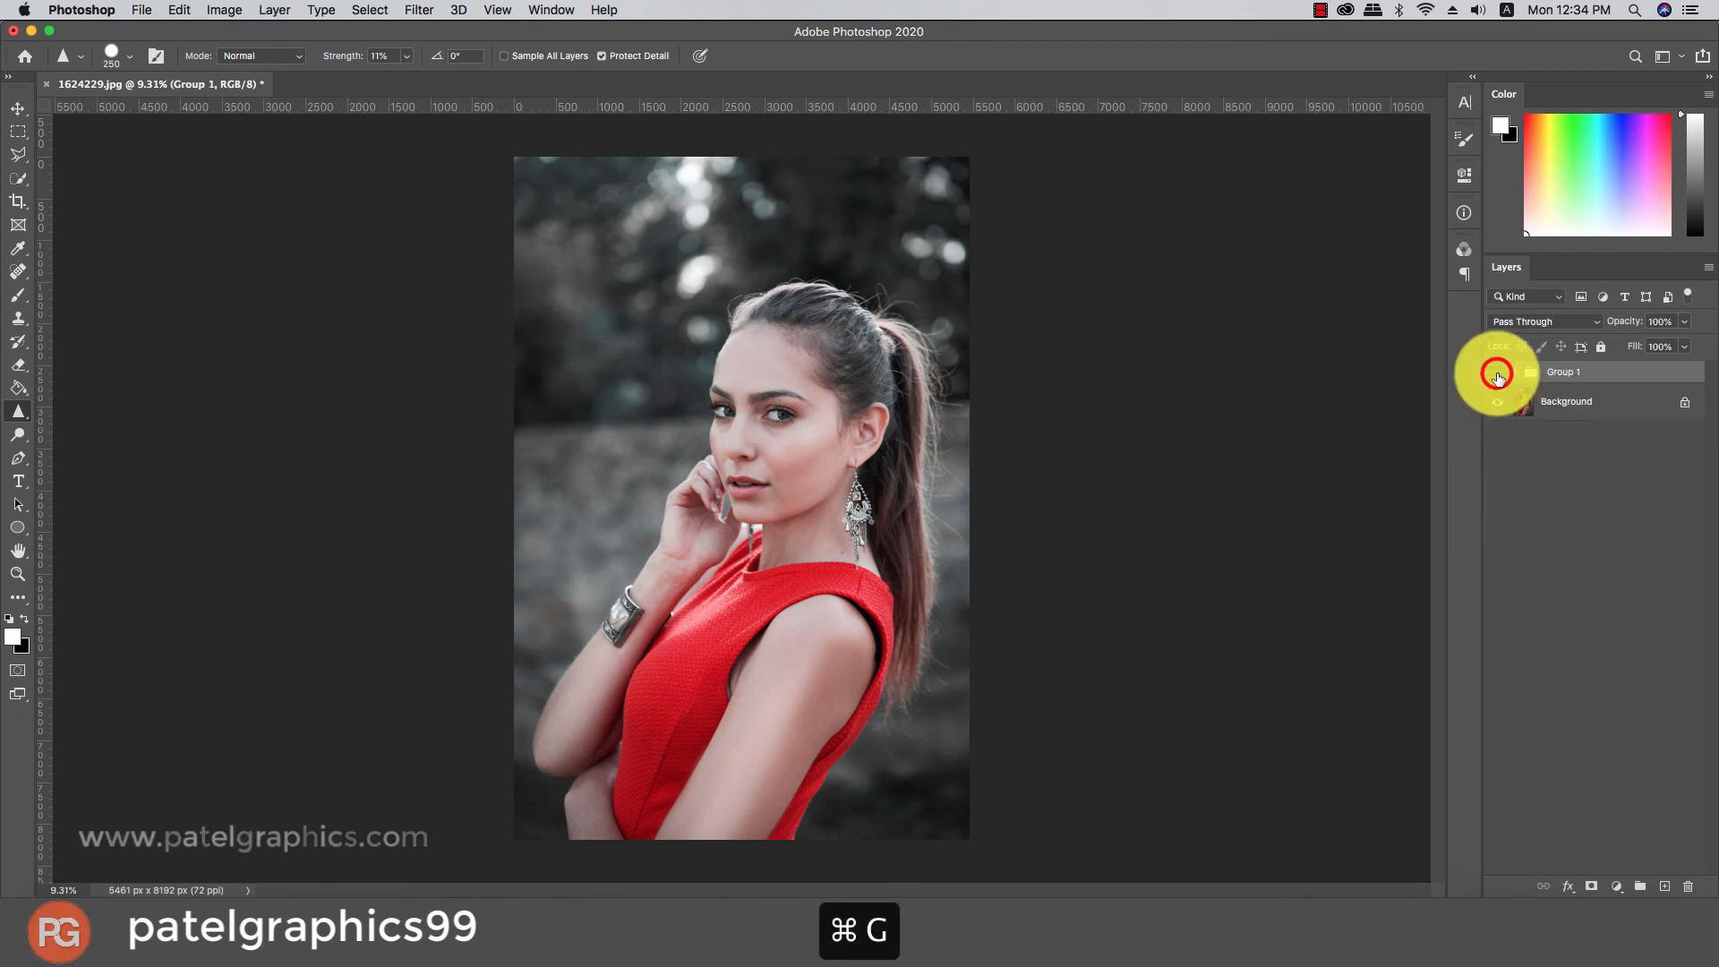
pyautogui.click(1498, 374)
pyautogui.click(1498, 374)
pyautogui.click(1497, 374)
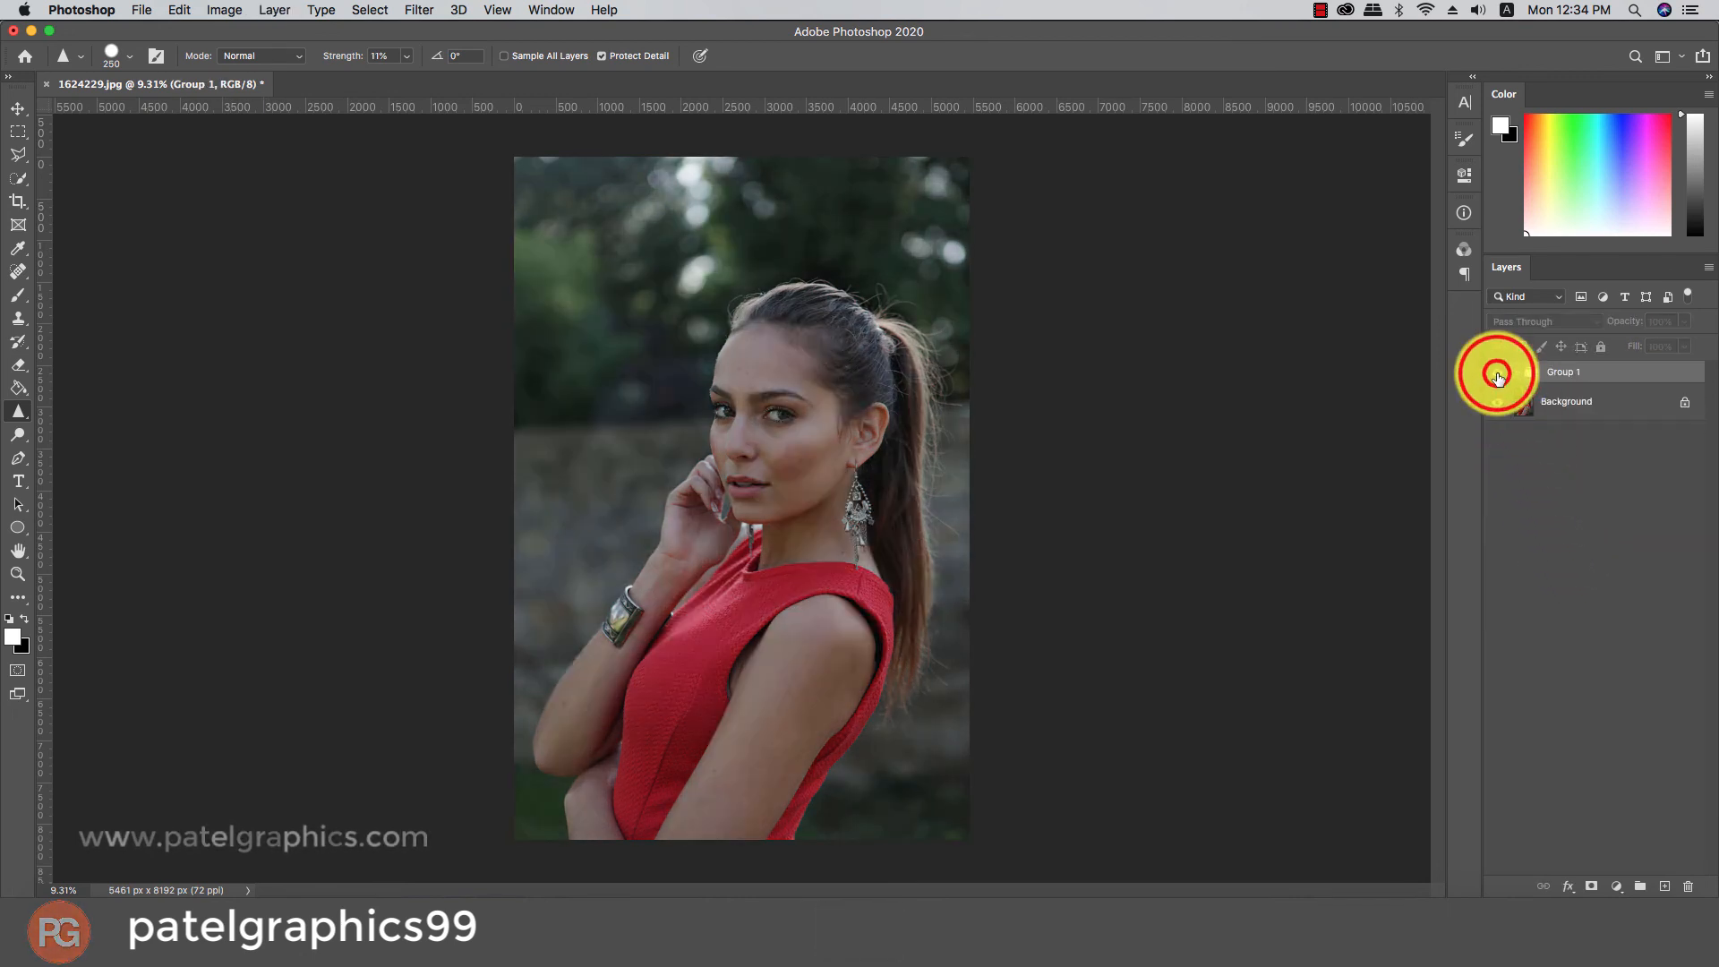
pyautogui.click(1497, 374)
pyautogui.click(1498, 374)
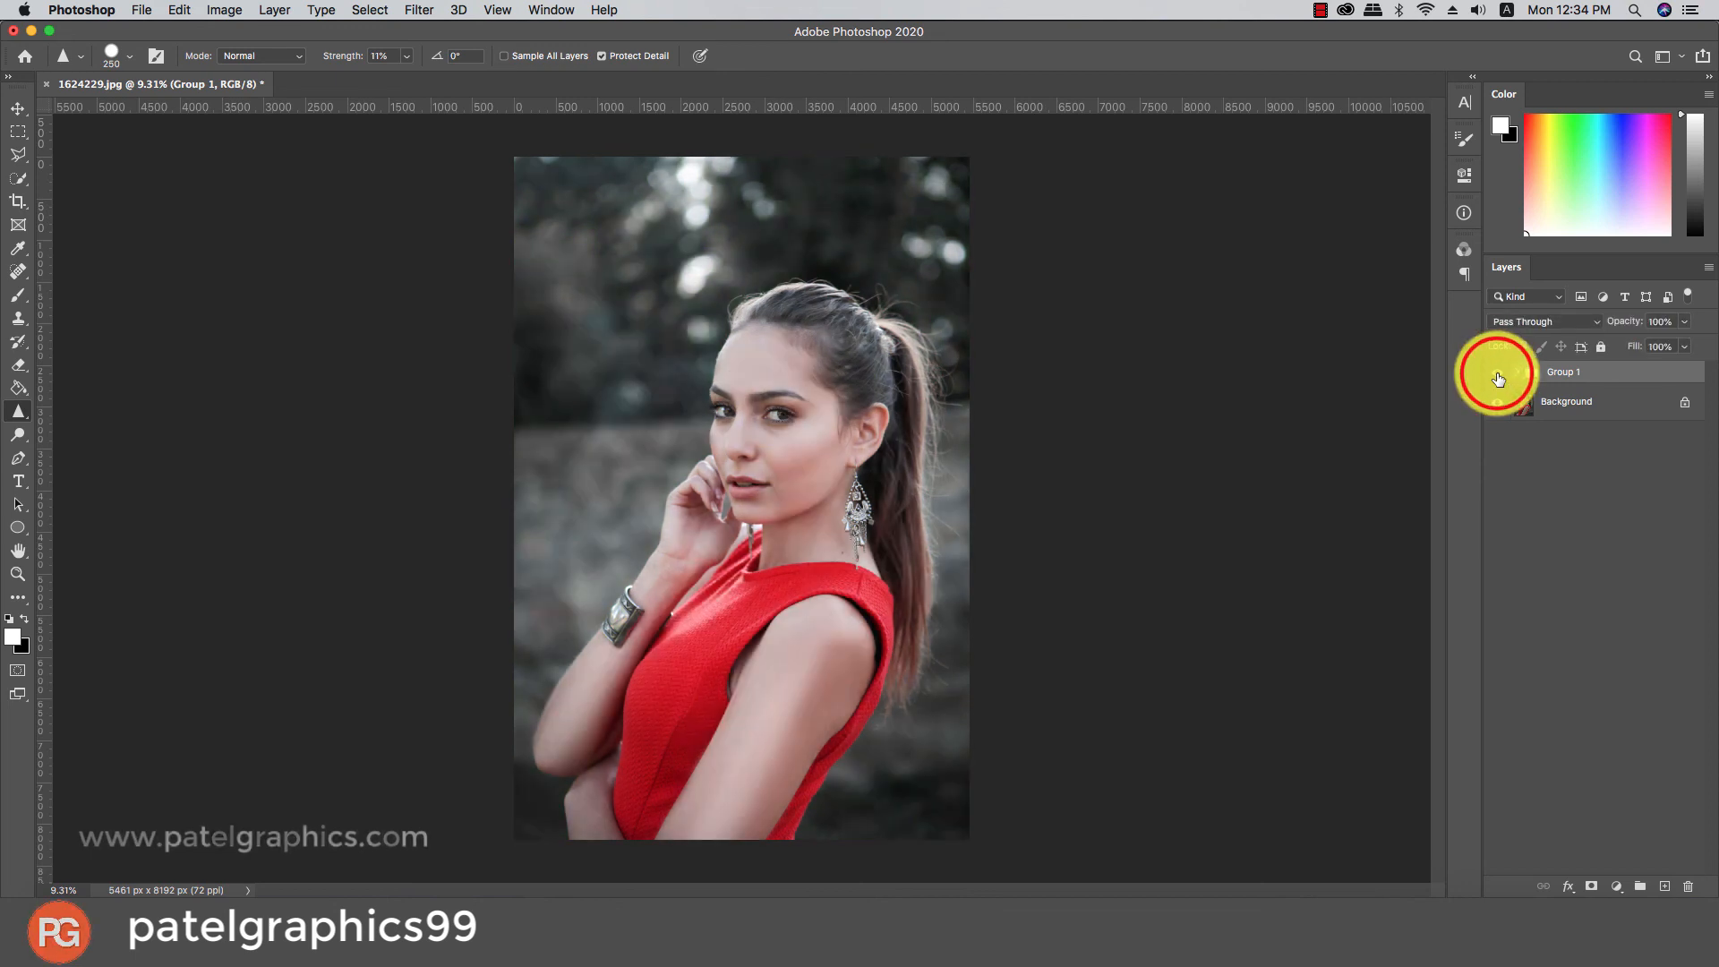
pyautogui.click(1498, 374)
pyautogui.click(1498, 374)
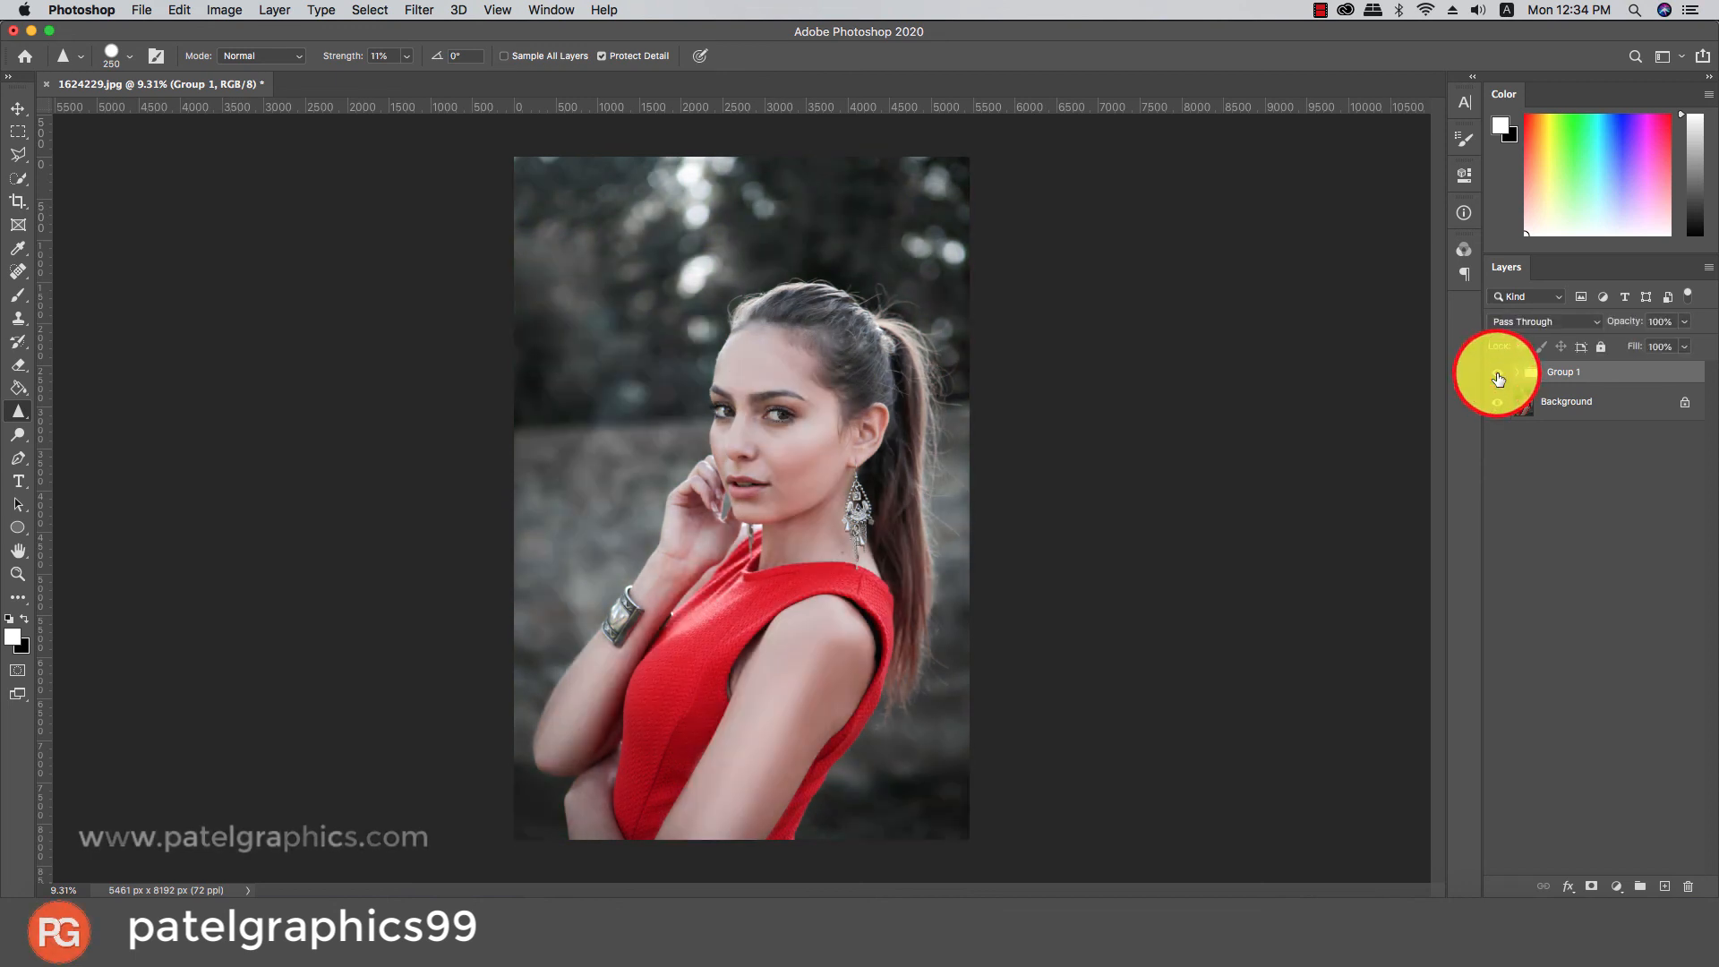
# Save the layered document as 1624229.psd
pyautogui.press('super+s')
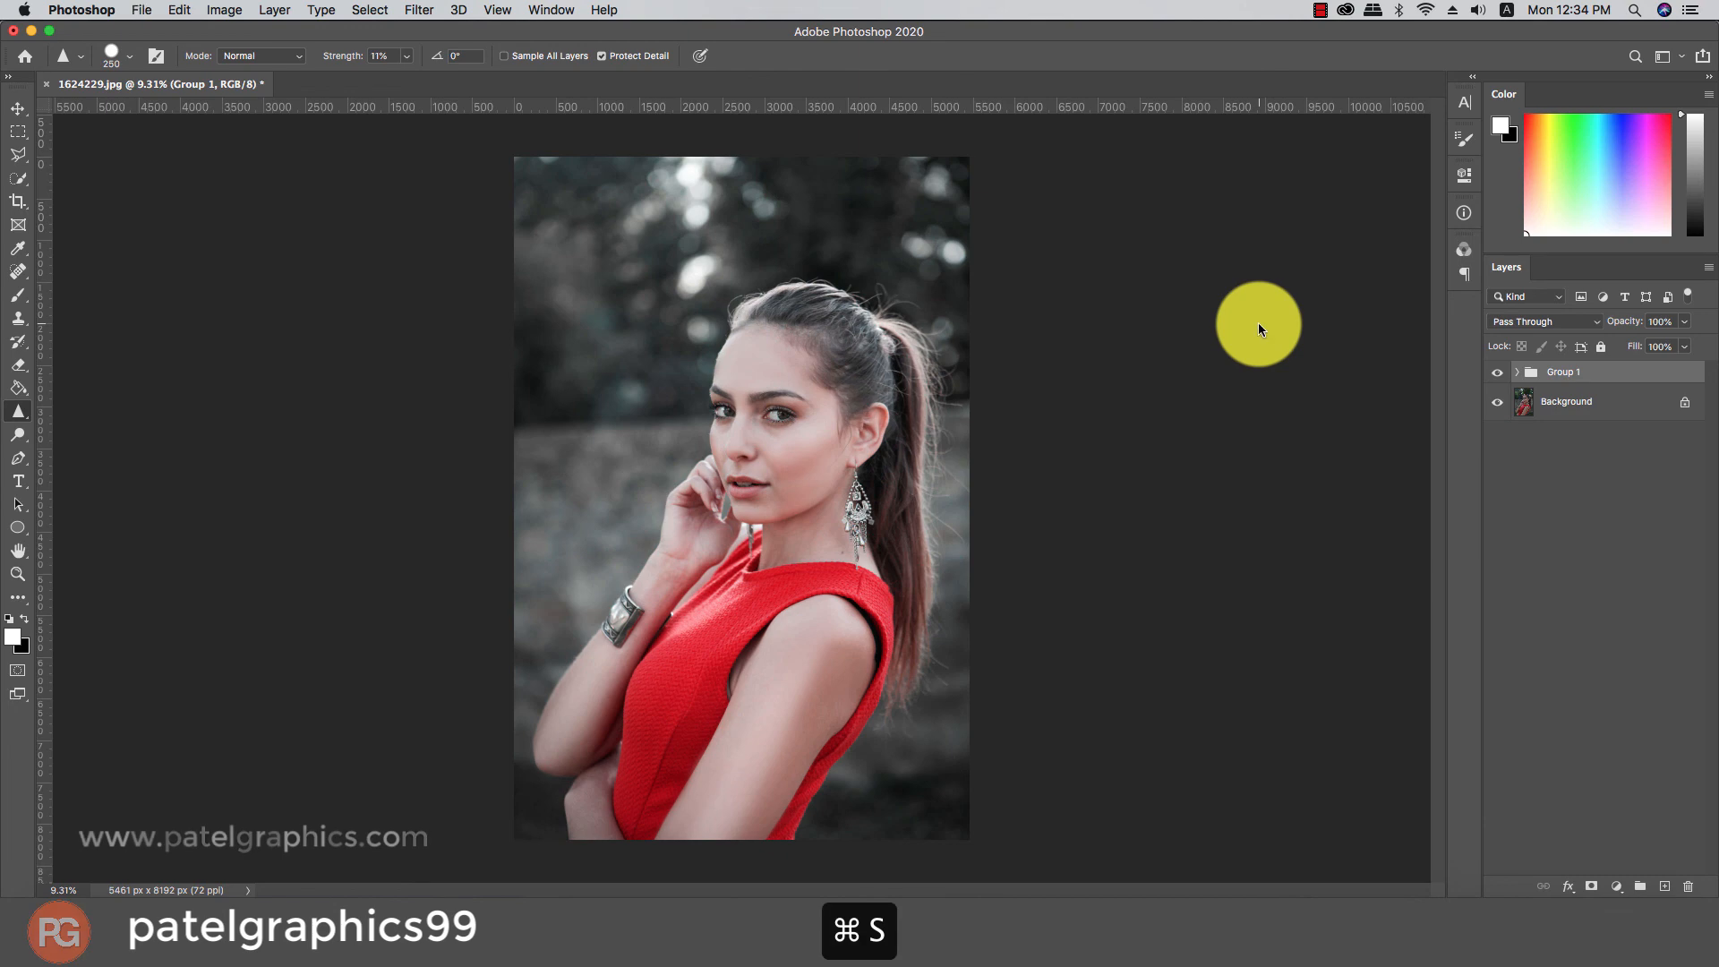
pyautogui.press('Return')
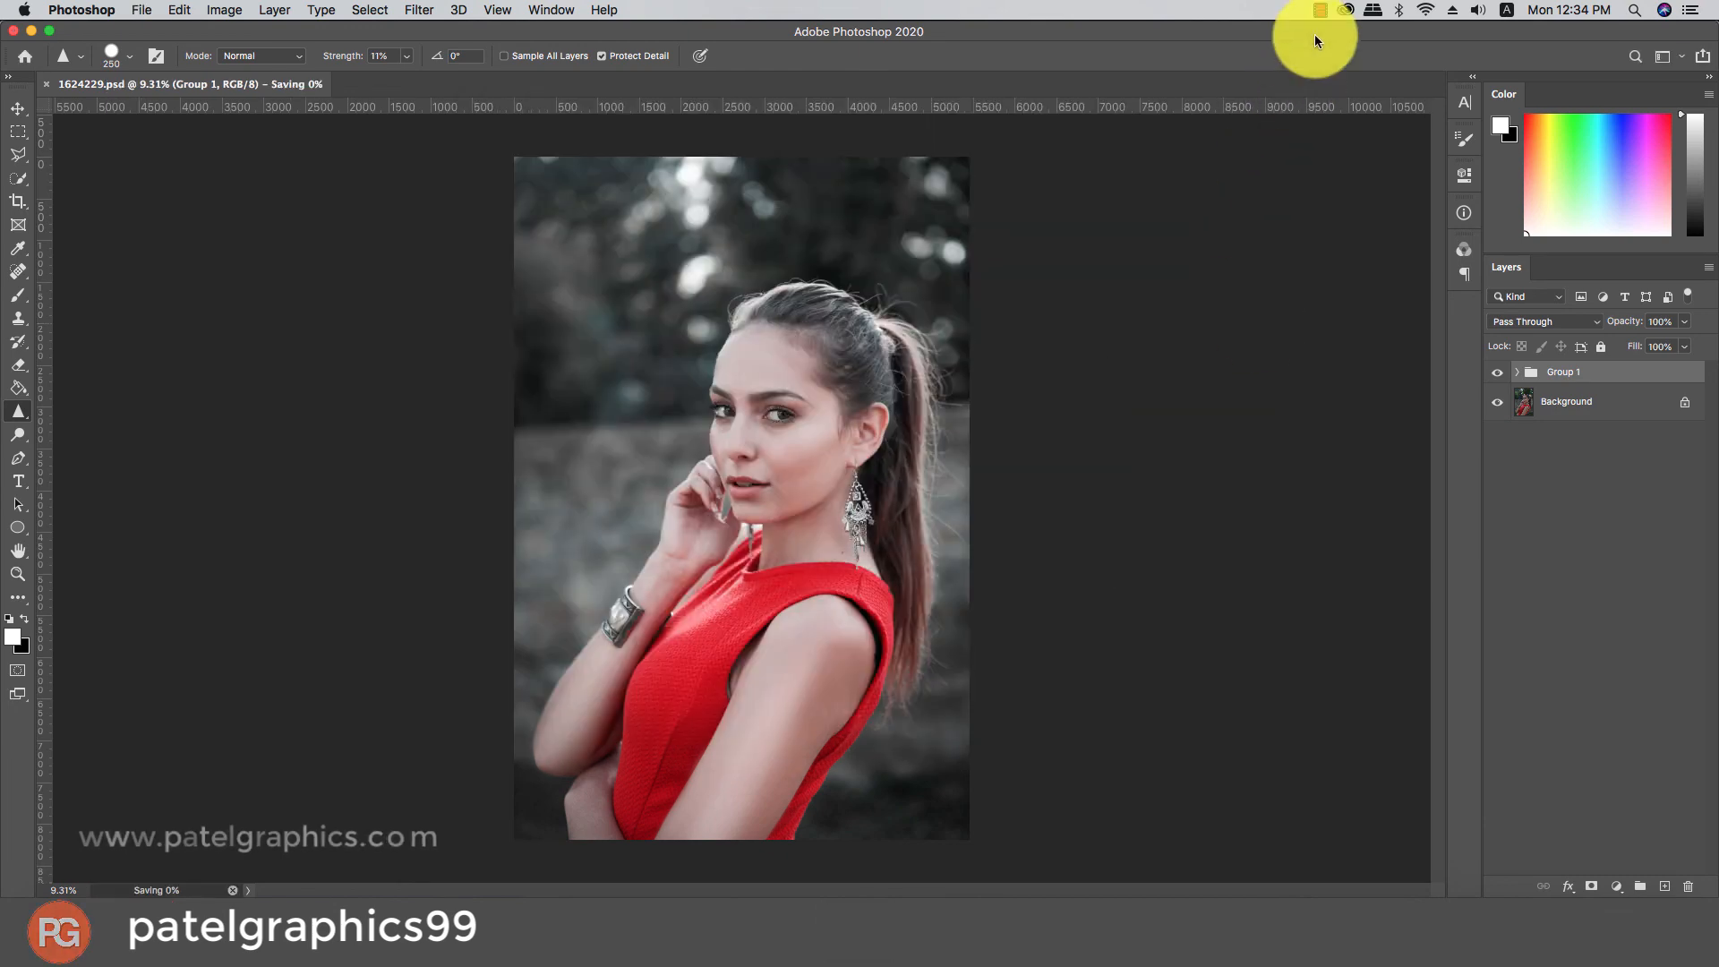